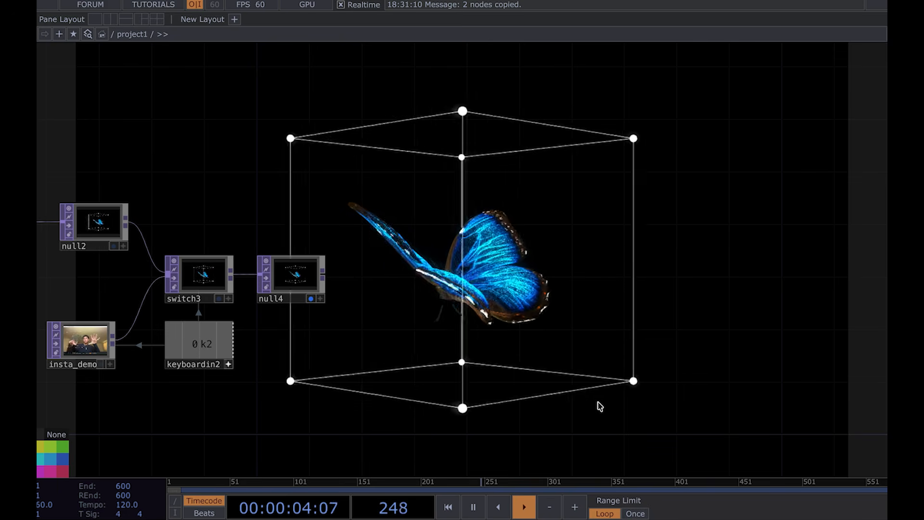
# Step: Survey the finished particle network, panning and zooming across its dragon and butterfly branches and post-processing chain
pyautogui.scroll(-5, 407, 344)
pyautogui.moveTo(405, 349); pyautogui.dragTo(804, 230)
pyautogui.moveTo(214, 307); pyautogui.dragTo(316, 350)
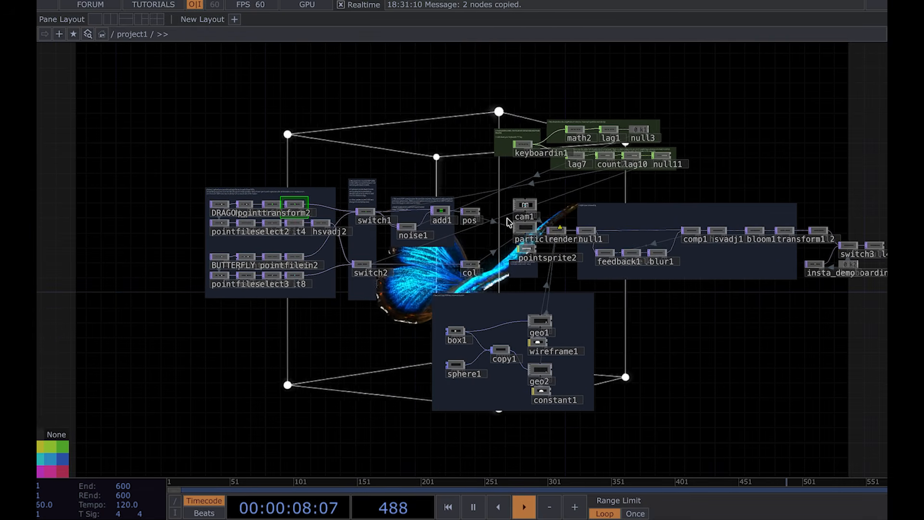
pyautogui.scroll(3, 419, 199)
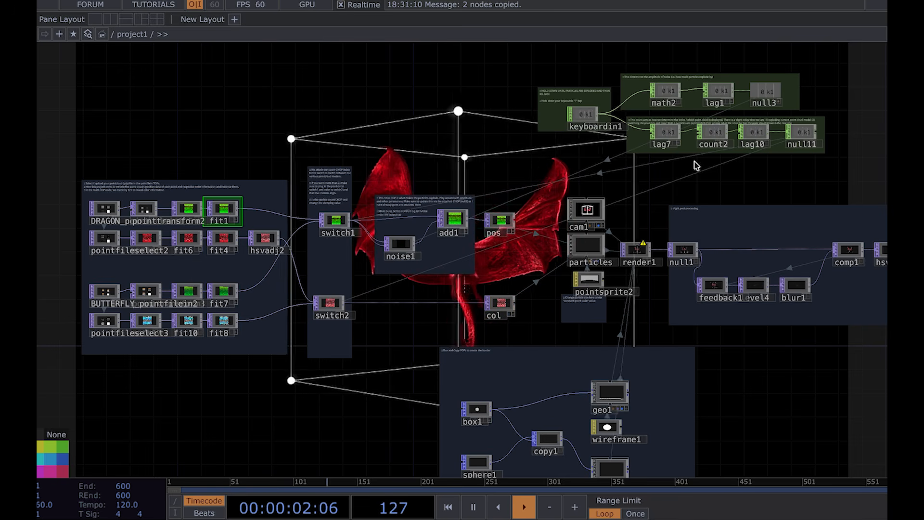
pyautogui.moveTo(687, 177); pyautogui.dragTo(685, 138)
pyautogui.scroll(5, 626, 435)
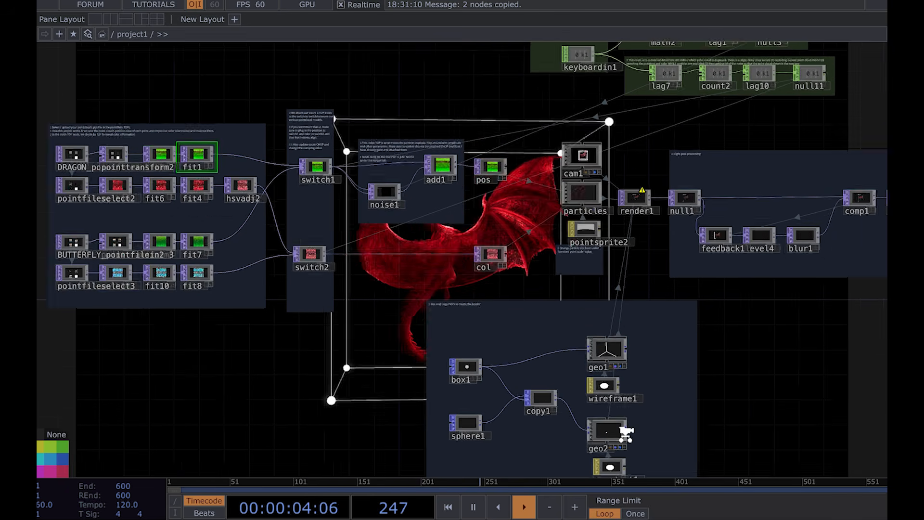
pyautogui.moveTo(838, 275); pyautogui.dragTo(274, 333)
pyautogui.scroll(-2, 558, 327)
pyautogui.scroll(-1, 559, 327)
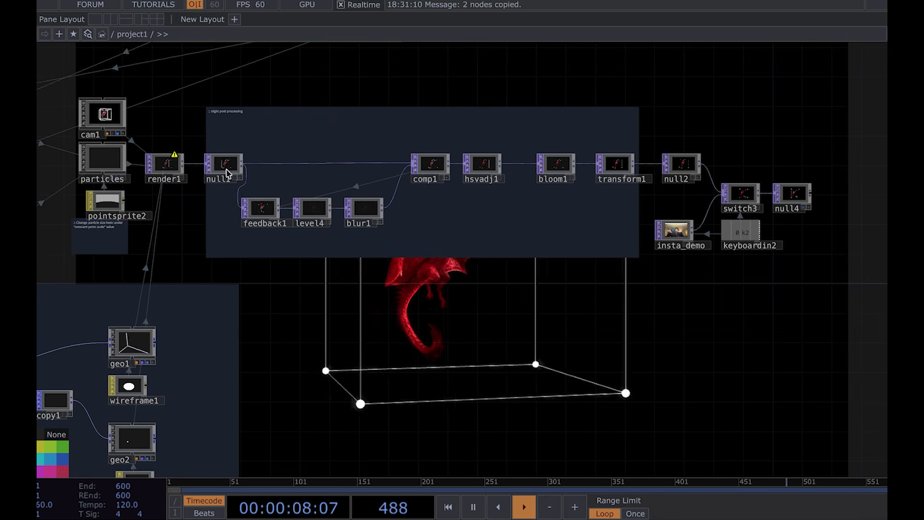
pyautogui.moveTo(636, 363); pyautogui.dragTo(361, 400)
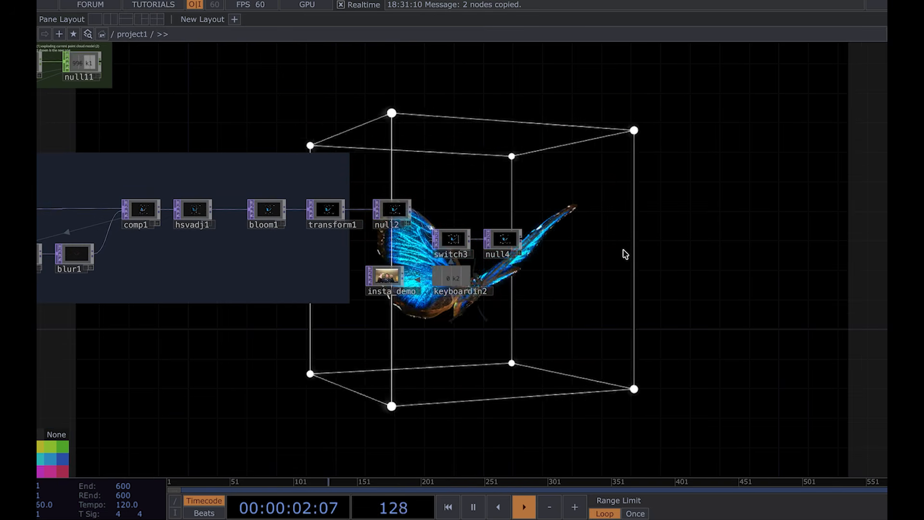
pyautogui.scroll(-3, 625, 254)
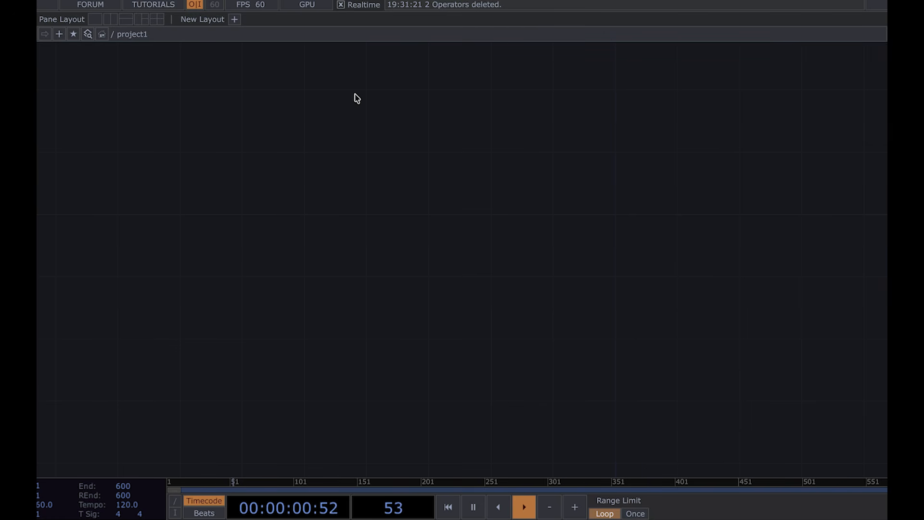
pyautogui.click(329, 199)
pyautogui.press('p')
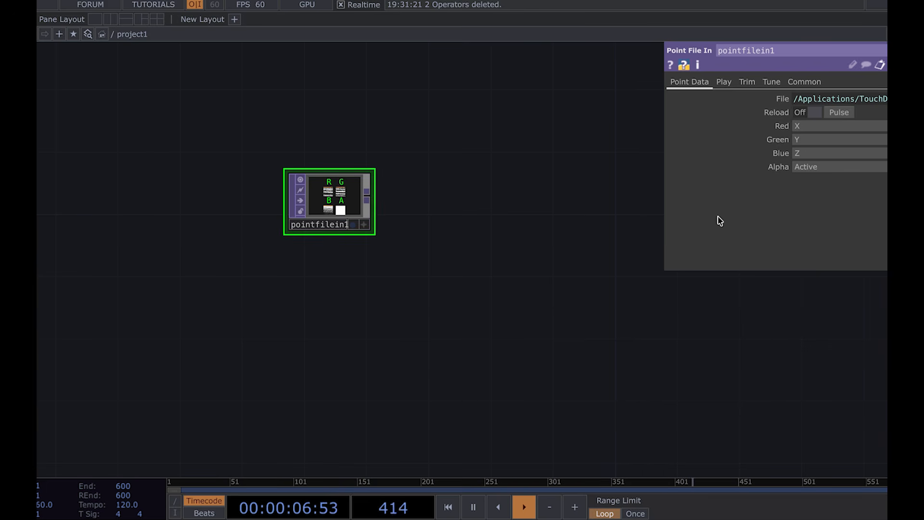
pyautogui.click(798, 128)
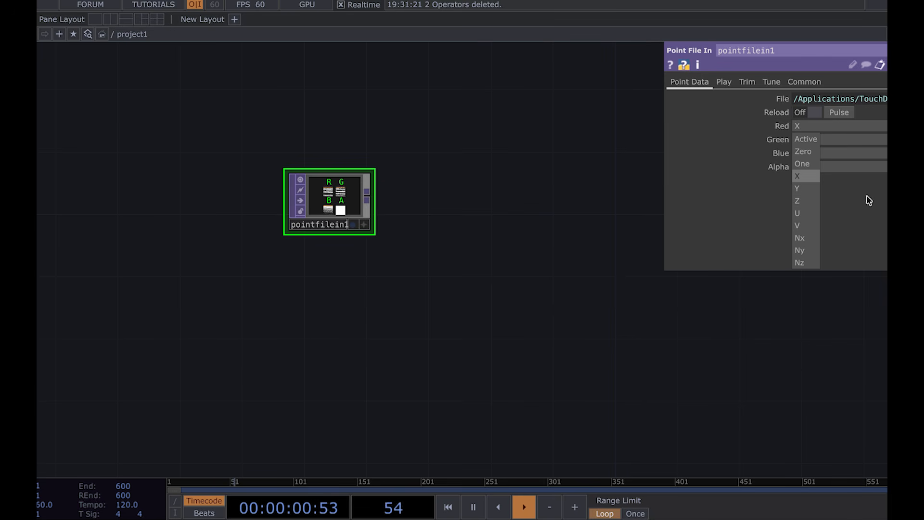
pyautogui.click(626, 258)
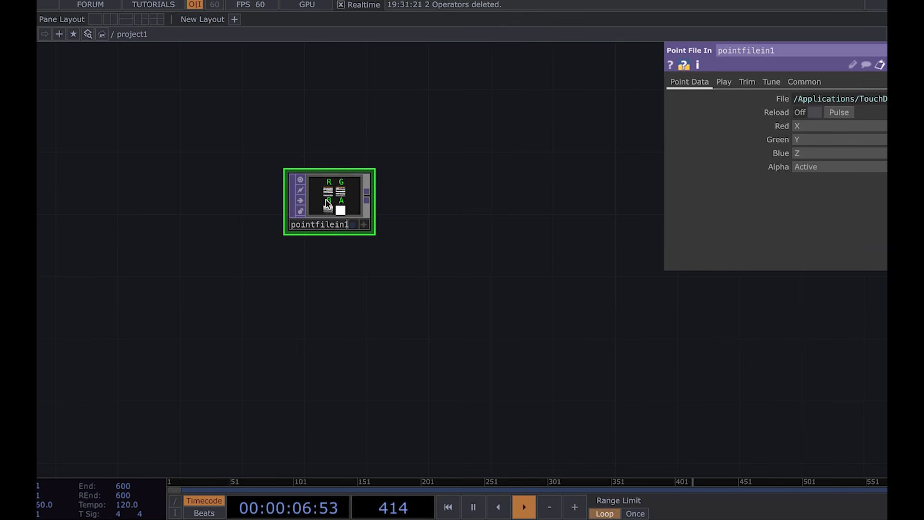
pyautogui.press('Delete')
pyautogui.press('p')
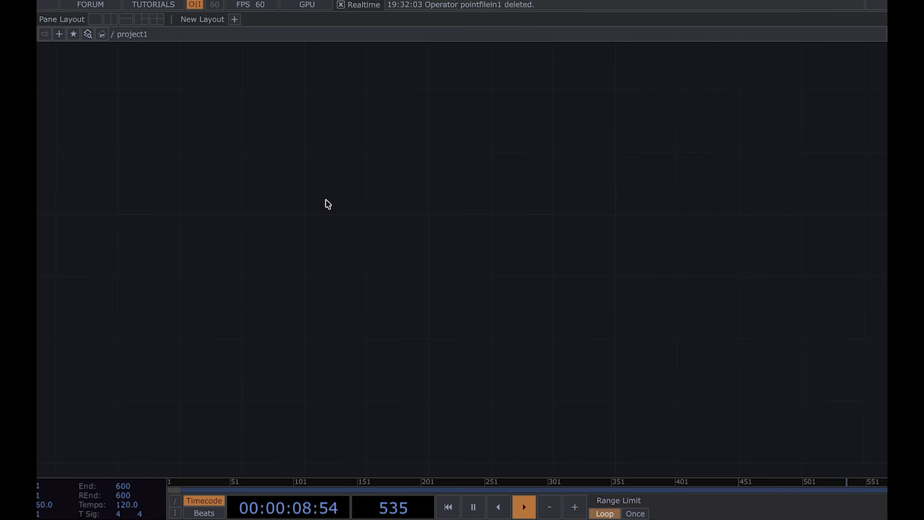
# Step: Paste the DRAGON_pointfilein1 and BUTTERFLY_pointfilein2 Point File In nodes into the empty network and frame them
pyautogui.hotkey('ctrl', 'v')
pyautogui.press('h')
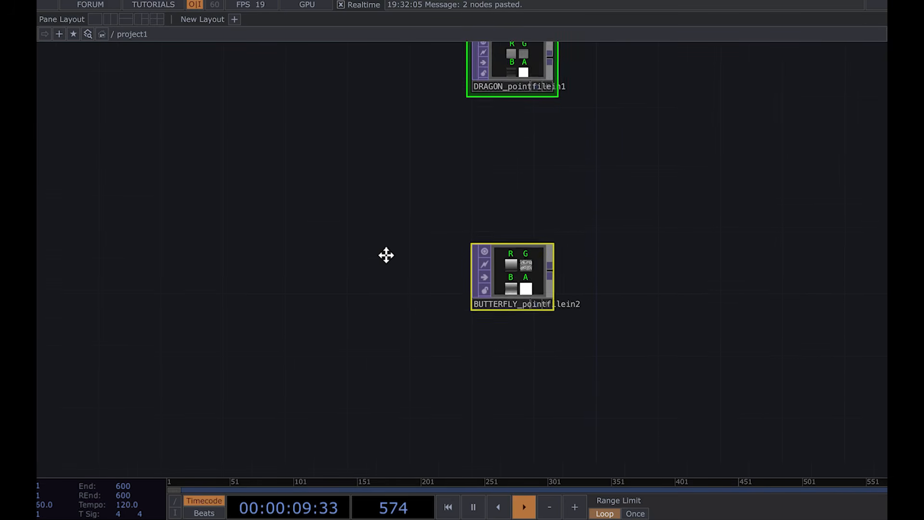
pyautogui.click(483, 150)
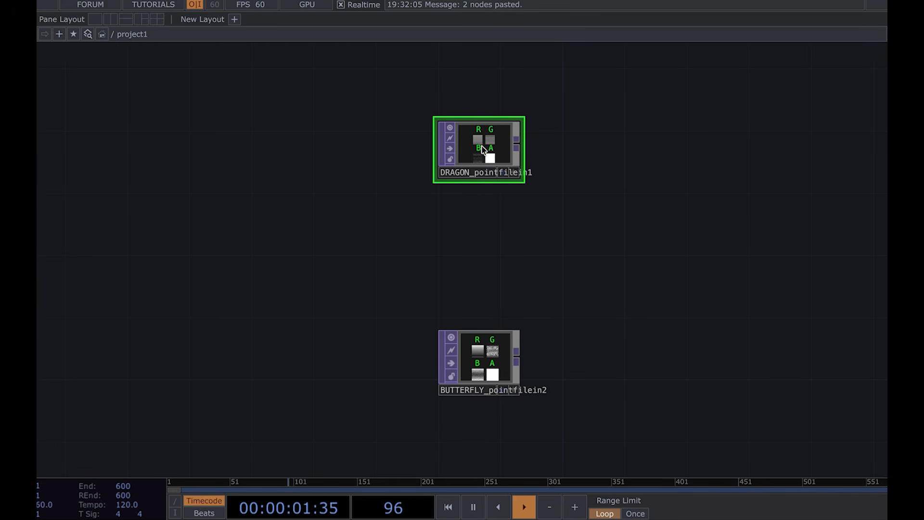
pyautogui.scroll(5, 486, 137)
pyautogui.scroll(-5, 487, 133)
pyautogui.moveTo(430, 312); pyautogui.dragTo(467, 99)
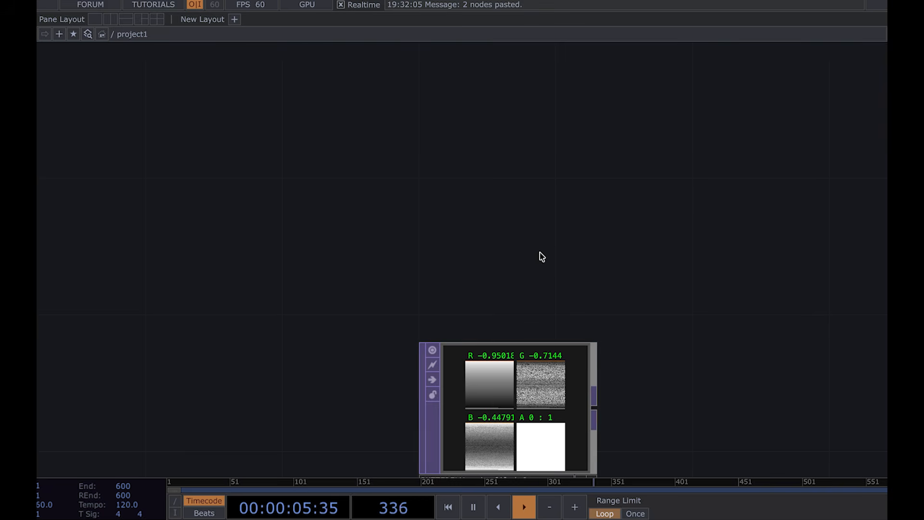
pyautogui.press('h')
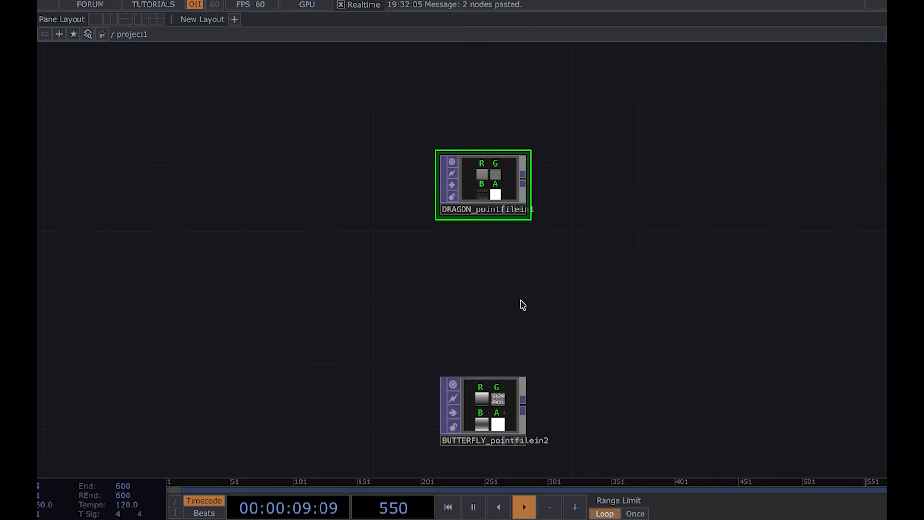
# Step: Open the info window of the DRAGON point file node to check its size and point count
pyautogui.rightClick(504, 155)
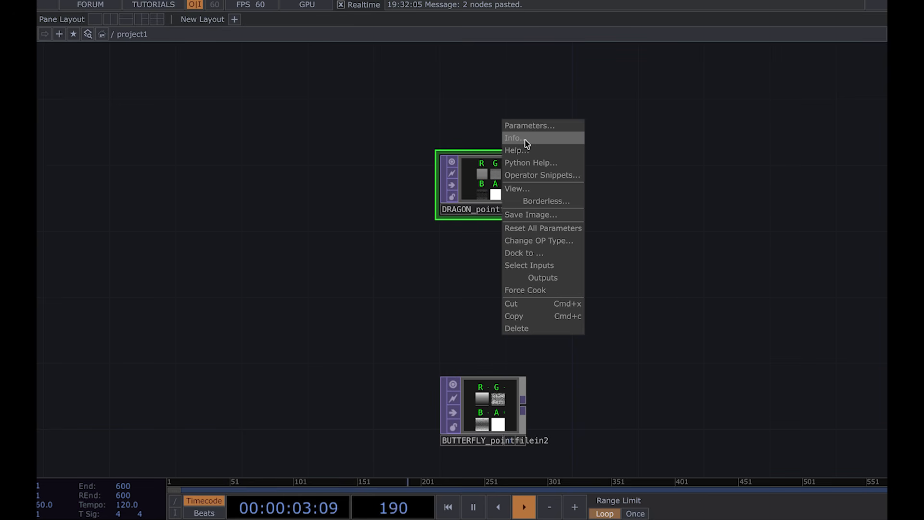
pyautogui.click(526, 140)
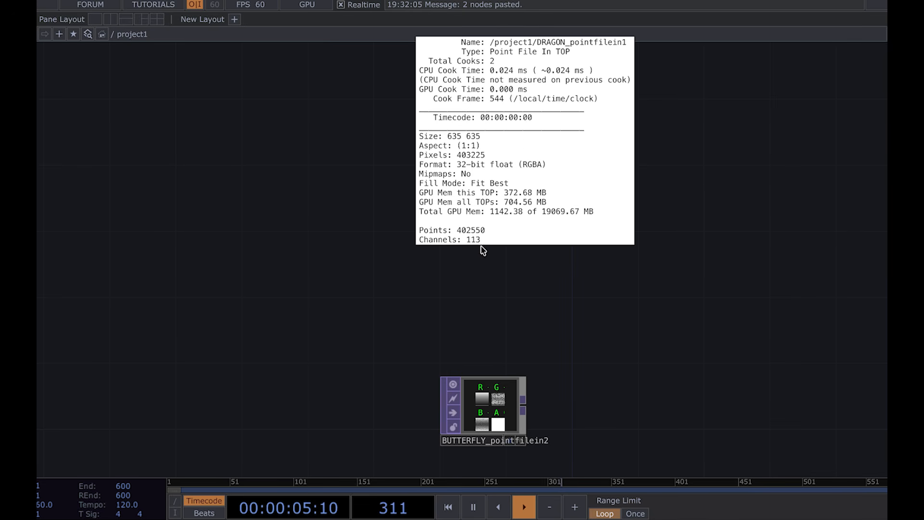
pyautogui.click(316, 301)
pyautogui.moveTo(539, 189); pyautogui.dragTo(411, 160)
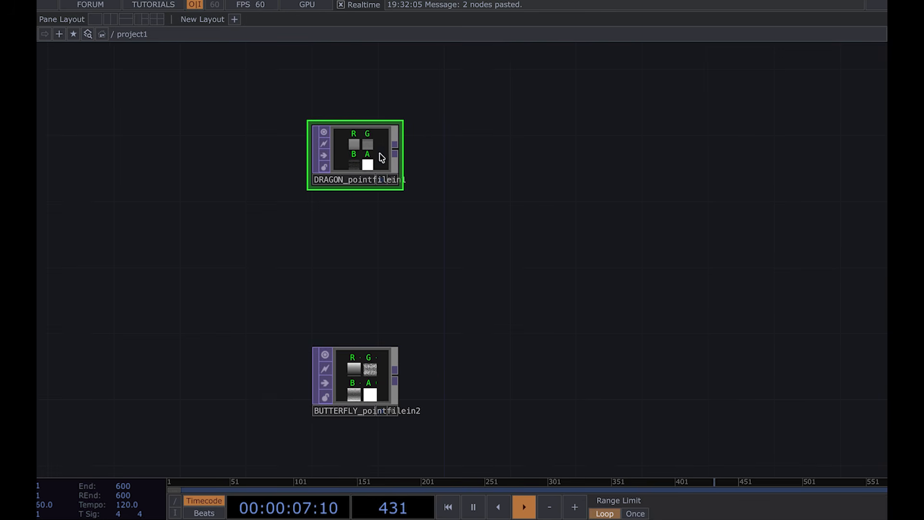
pyautogui.rightClick(352, 152)
pyautogui.click(378, 98)
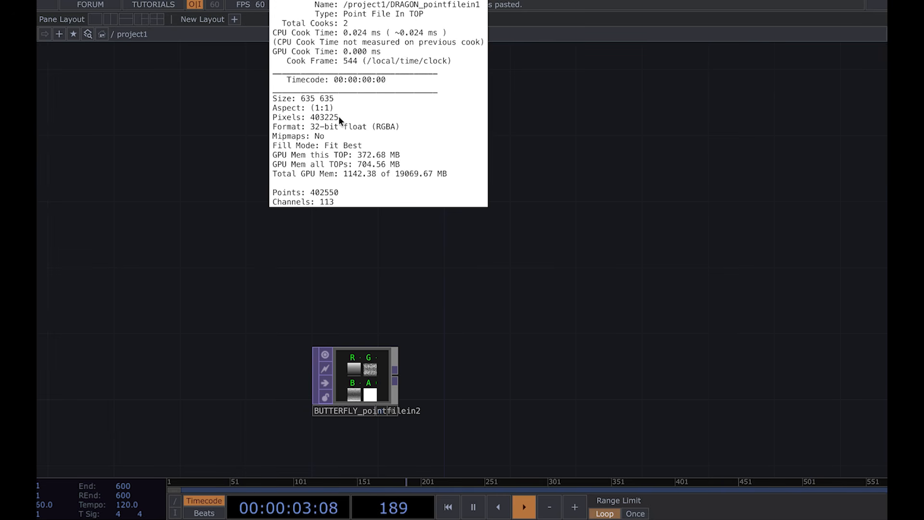
pyautogui.click(264, 305)
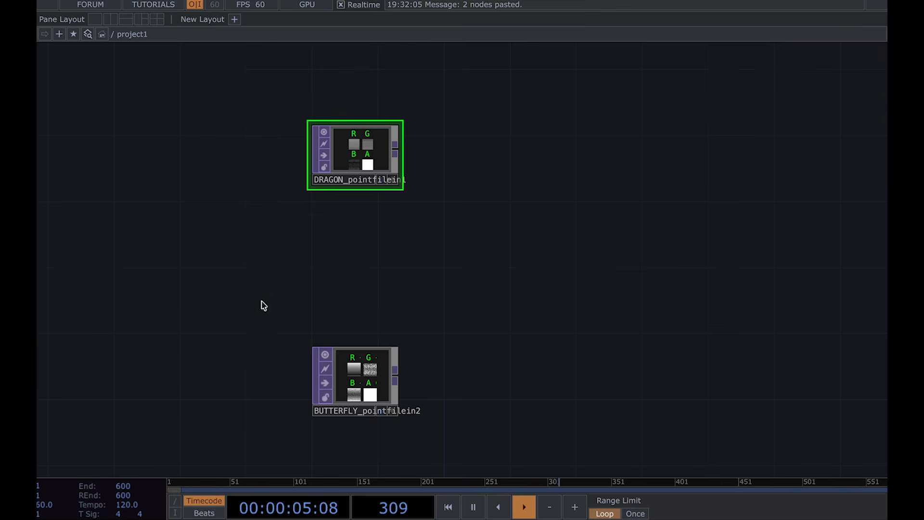
# Step: Open the info window of the BUTTERFLY point file node to check its size and point count
pyautogui.rightClick(378, 397)
pyautogui.click(399, 329)
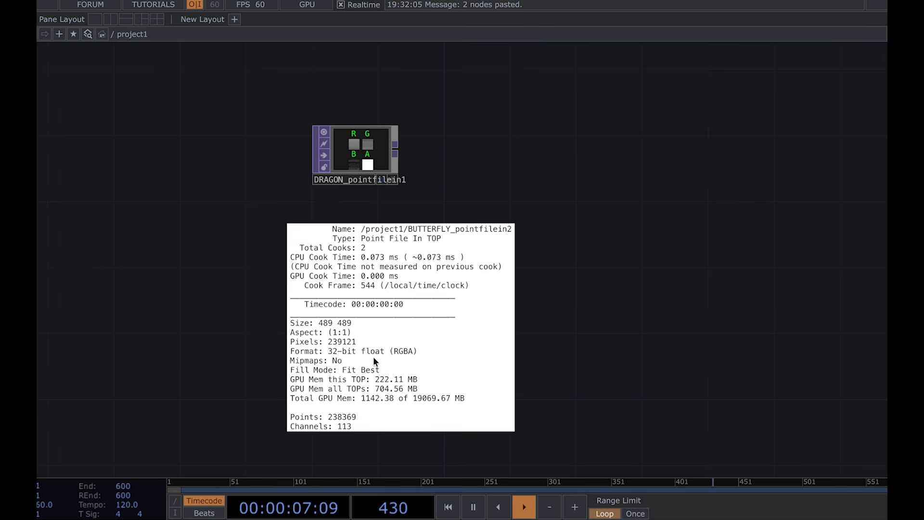
pyautogui.moveTo(386, 354); pyautogui.dragTo(386, 354, button='middle')
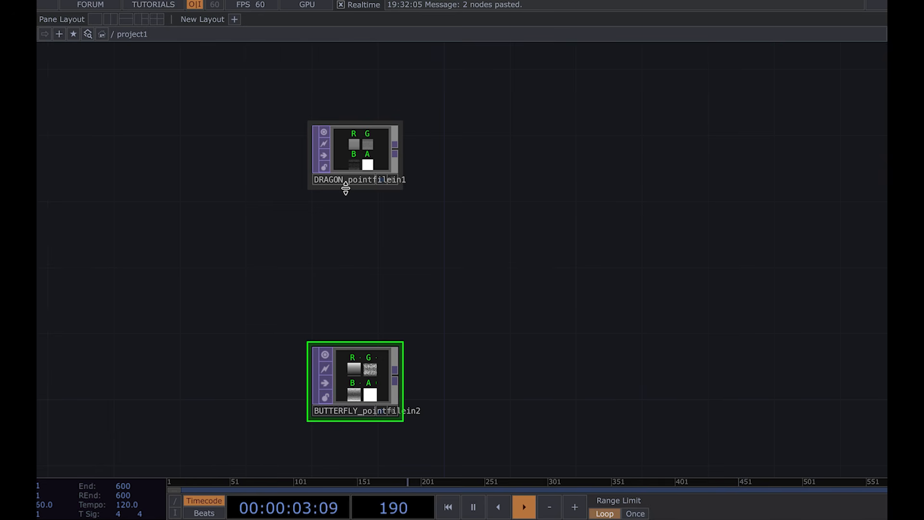
pyautogui.click(356, 159)
pyautogui.moveTo(362, 326); pyautogui.dragTo(363, 285)
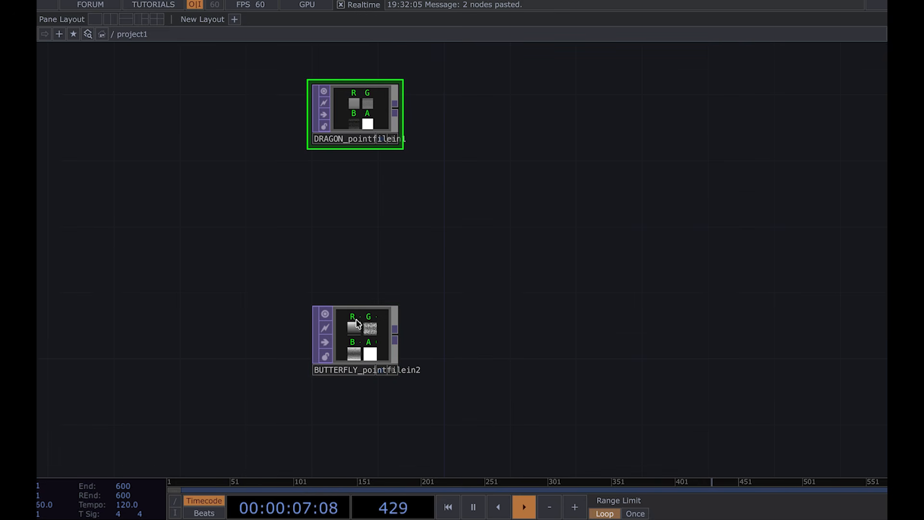
pyautogui.click(357, 324)
pyautogui.rightClick(356, 324)
pyautogui.click(378, 274)
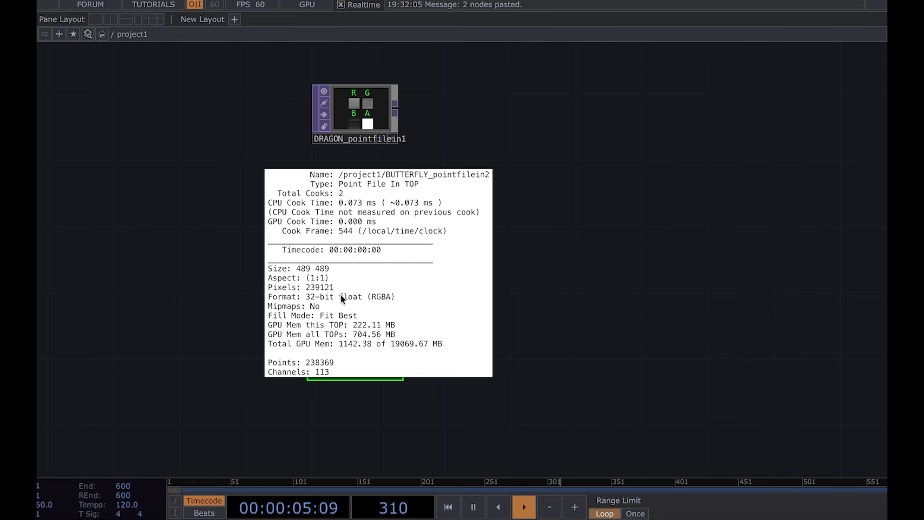
pyautogui.click(349, 122)
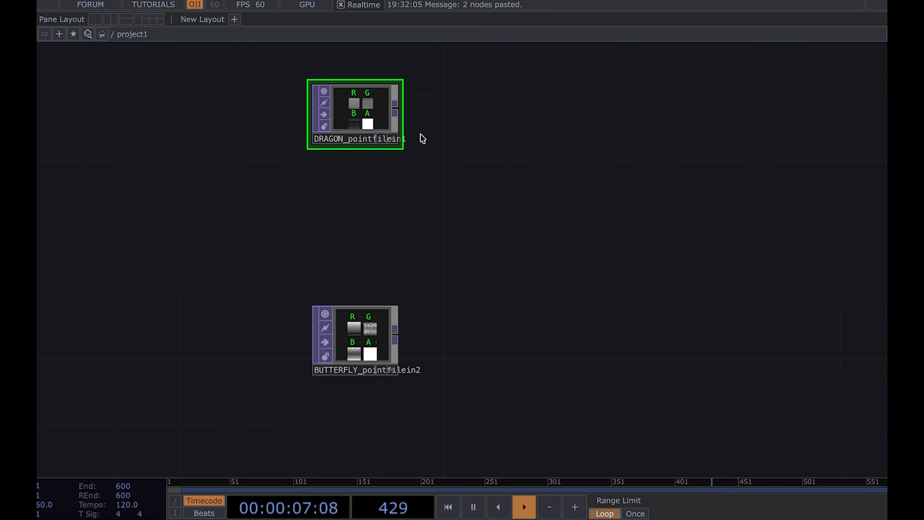
# Step: Reopen the DRAGON node's info window to compare it against the butterfly's point count
pyautogui.rightClick(374, 117)
pyautogui.click(399, 62)
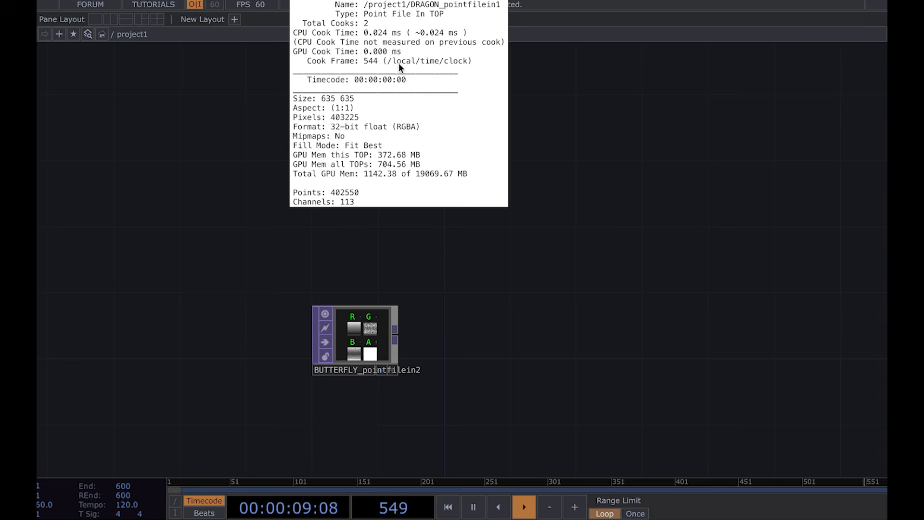
pyautogui.scroll(-1, 330, 258)
pyautogui.scroll(-1, 329, 259)
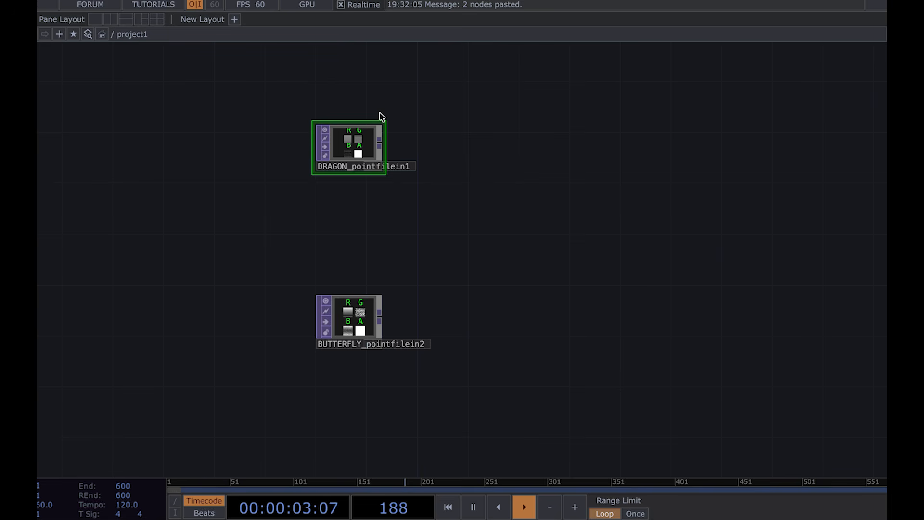
pyautogui.scroll(2, 380, 116)
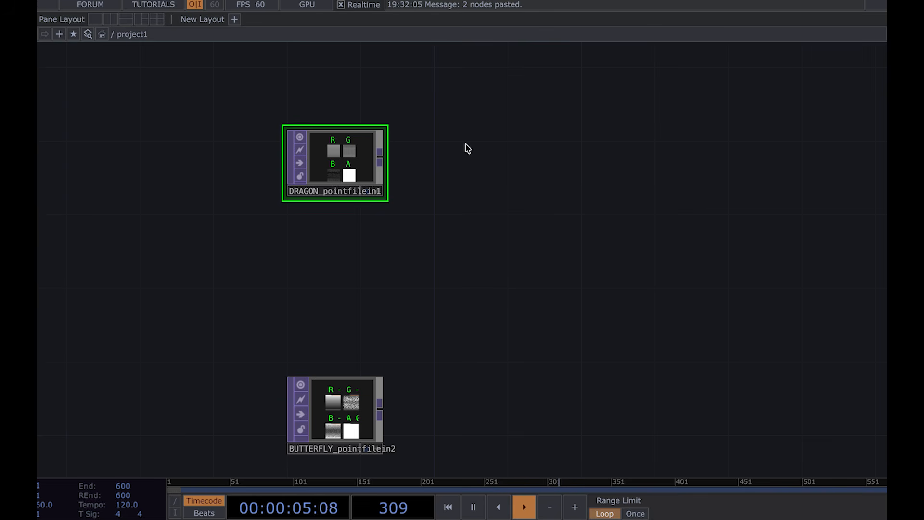
# Step: Append a Point Transform TOP to the output of the DRAGON point file node and open its parameters
pyautogui.moveTo(466, 146); pyautogui.dragTo(382, 160)
pyautogui.click(298, 171)
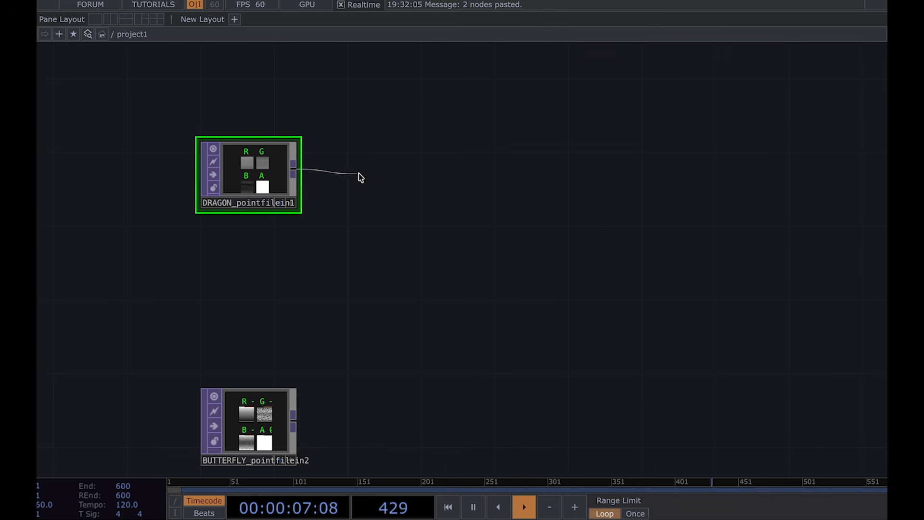
pyautogui.click(361, 175)
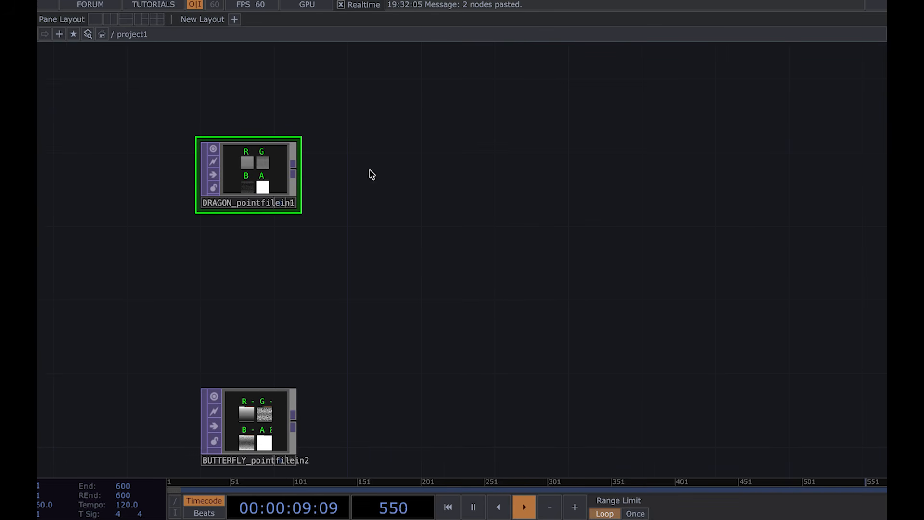
pyautogui.click(378, 175)
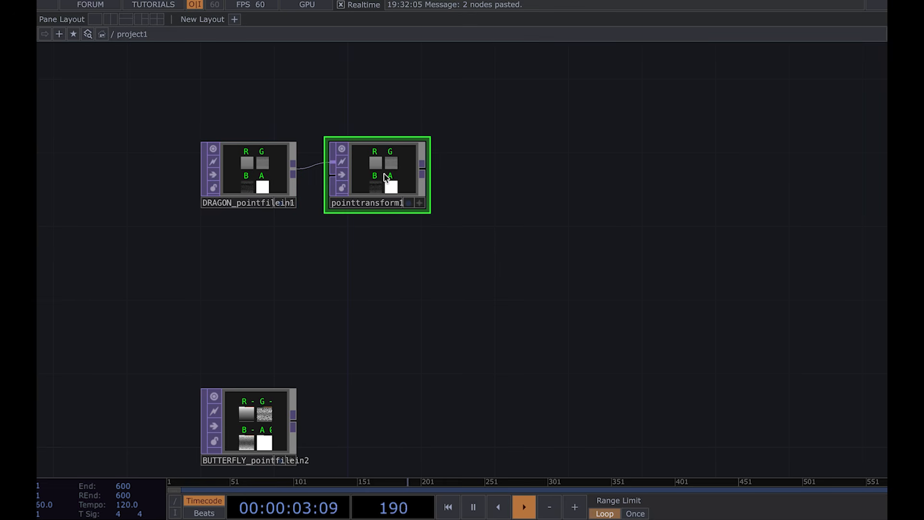
pyautogui.press('p')
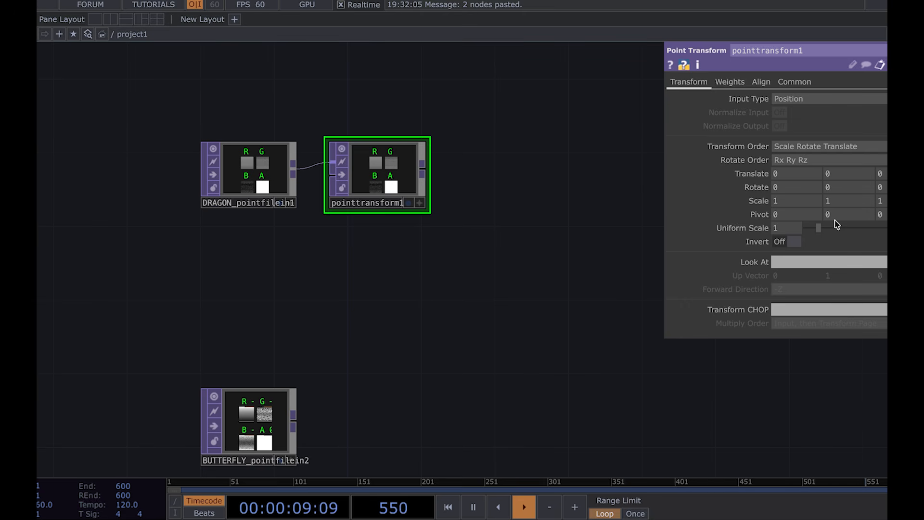
pyautogui.moveTo(636, 294); pyautogui.dragTo(501, 334, button='middle')
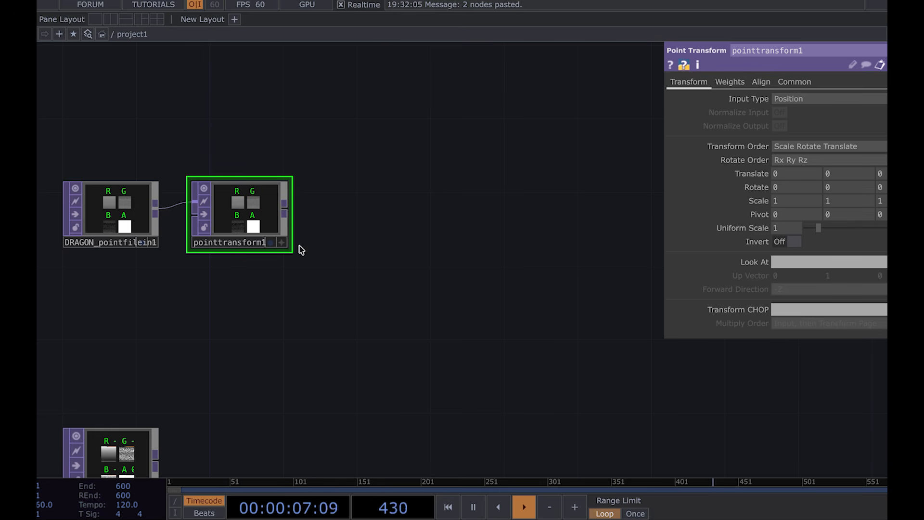
# Step: Append a Fit TOP after pointtransform1 and open its Common parameter page
pyautogui.moveTo(289, 211); pyautogui.dragTo(347, 213)
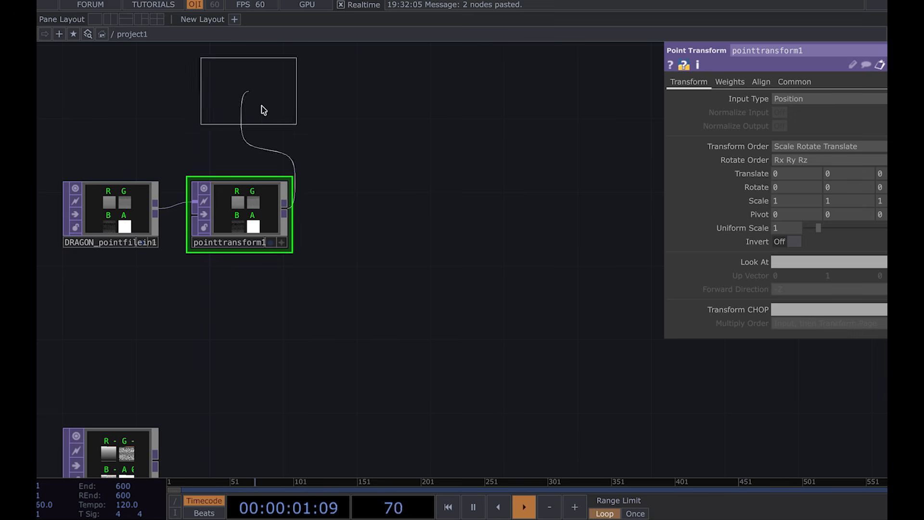
pyautogui.click(350, 213)
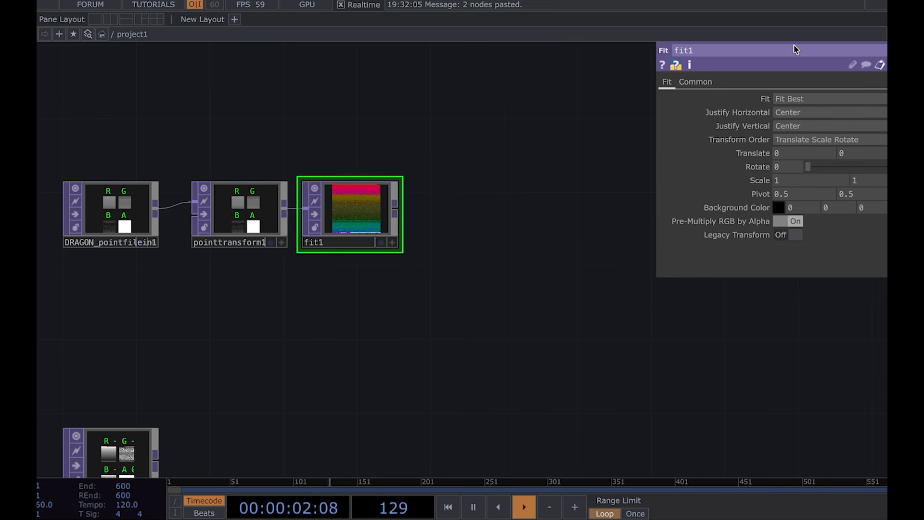
pyautogui.click(697, 83)
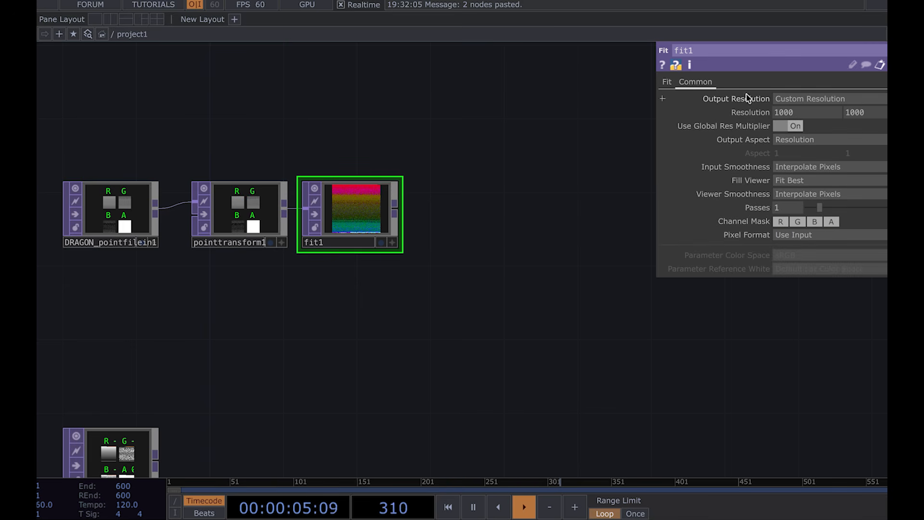
# Step: Set fit1's output resolution to 2X
pyautogui.click(791, 99)
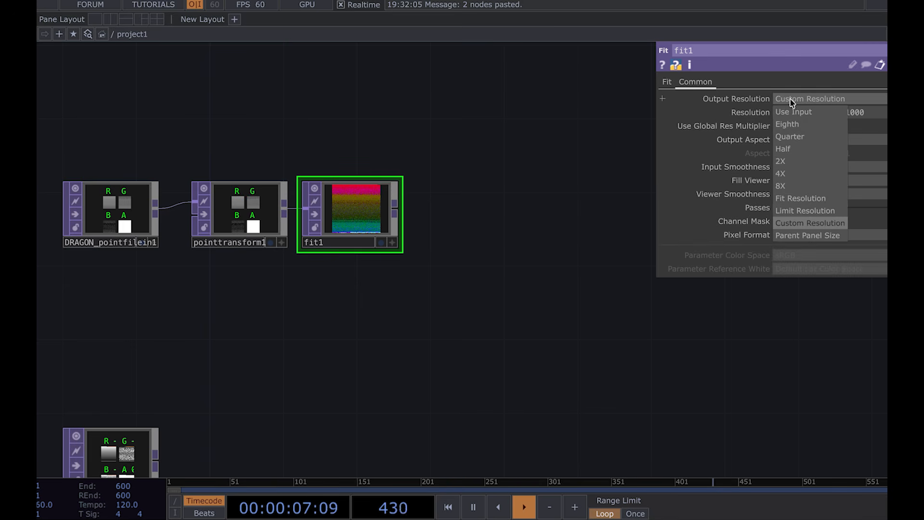
pyautogui.click(782, 161)
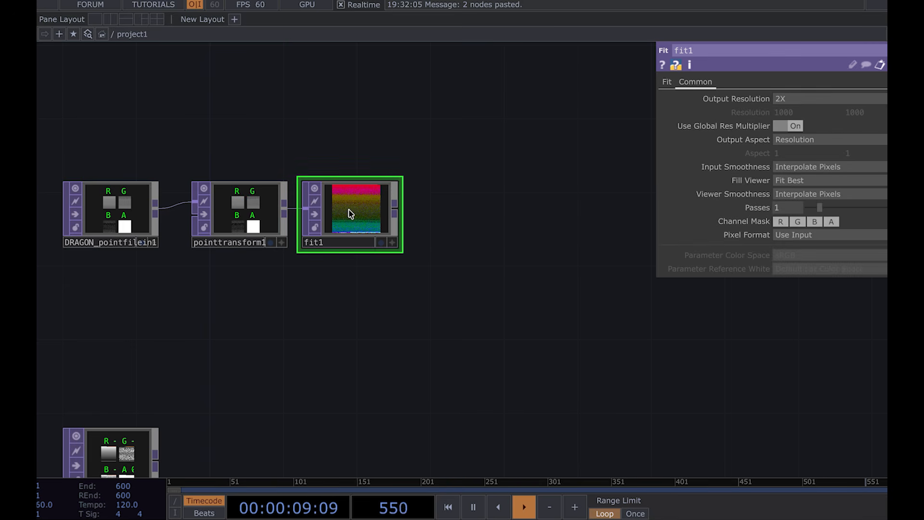
pyautogui.scroll(5, 357, 214)
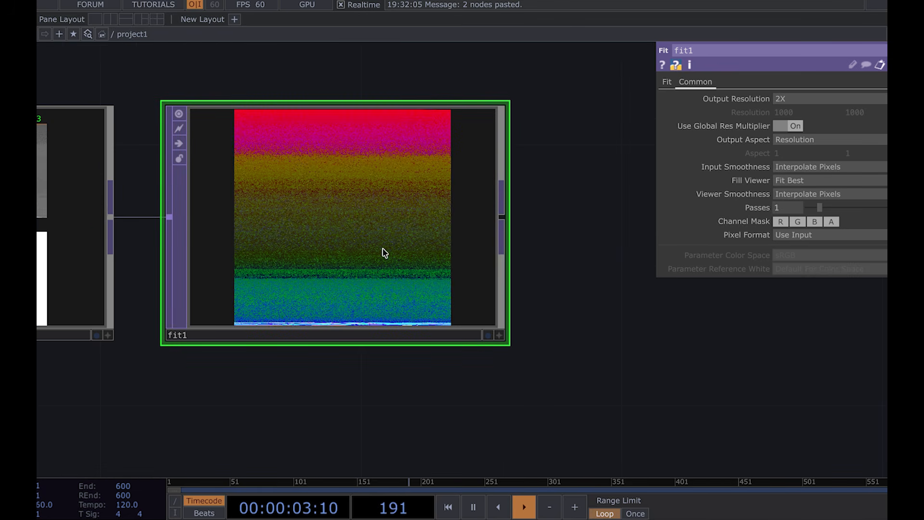
pyautogui.scroll(-5, 306, 246)
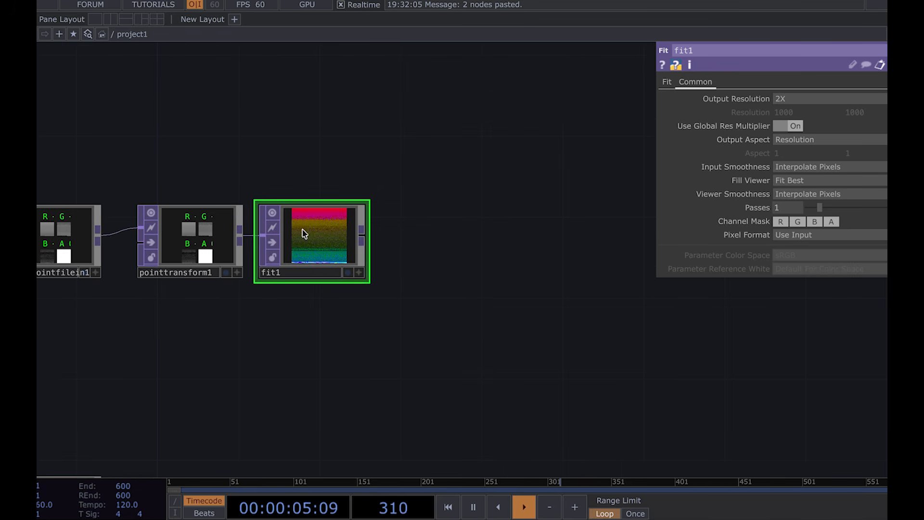
# Step: Open fit1's info window to check its output size
pyautogui.rightClick(305, 233)
pyautogui.click(325, 182)
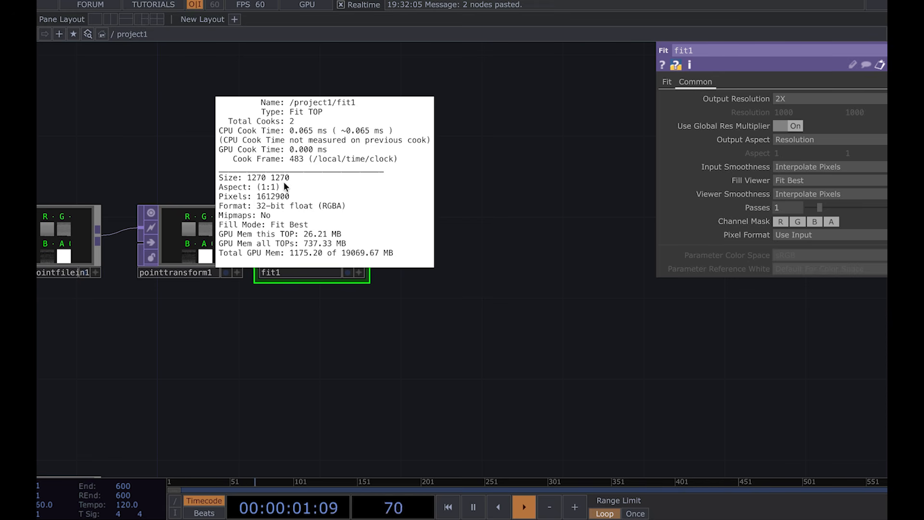
pyautogui.scroll(-2, 271, 327)
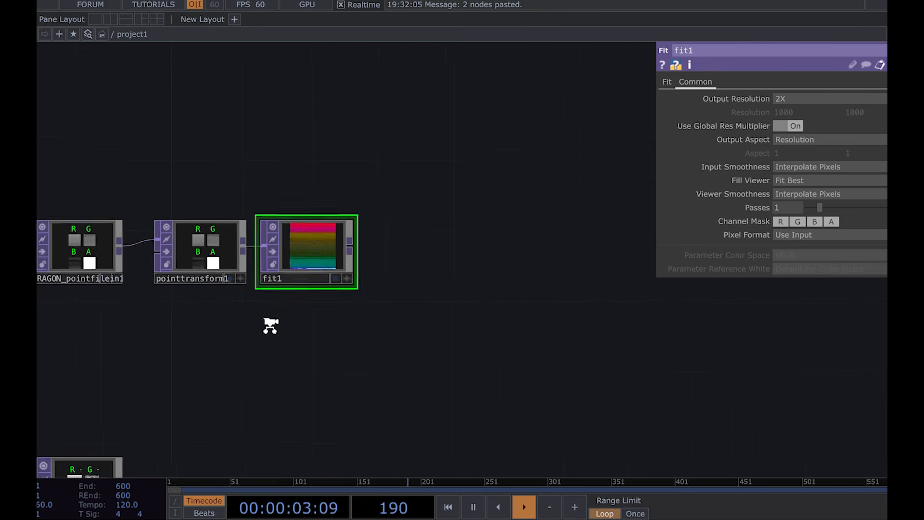
pyautogui.scroll(2, 363, 254)
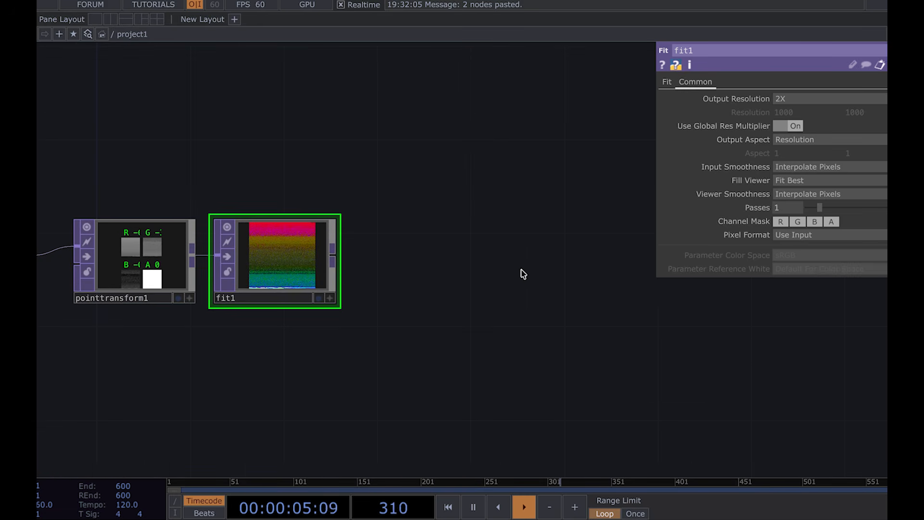
# Step: Append a second Fit TOP after fit1 and open its Common parameter page
pyautogui.moveTo(334, 253); pyautogui.dragTo(445, 252)
pyautogui.click(340, 124)
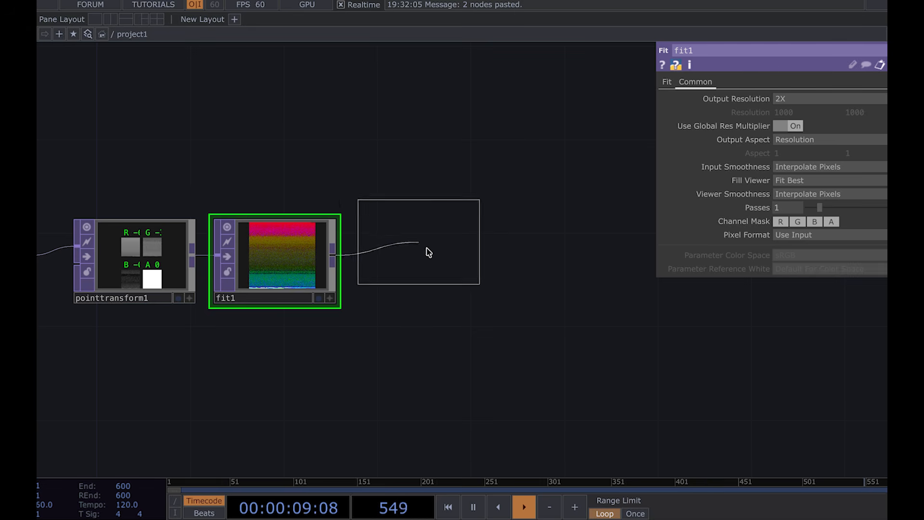
pyautogui.click(438, 259)
pyautogui.click(708, 83)
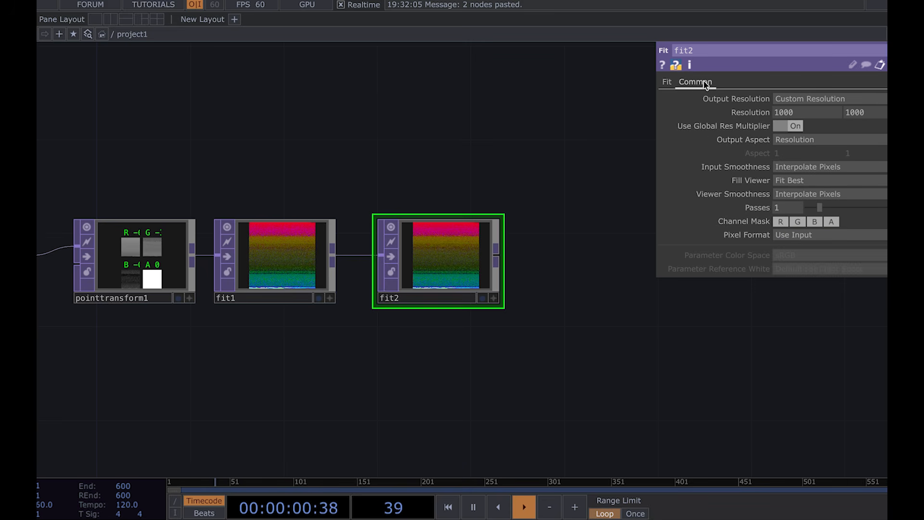
# Step: Set fit2's output resolution to Limit Resolution with a resolution of 800 by 800
pyautogui.click(792, 99)
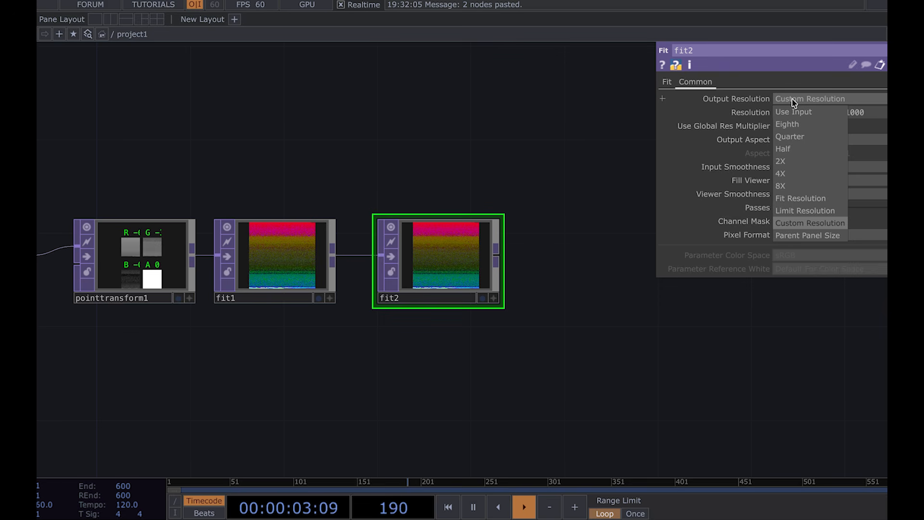
pyautogui.click(796, 210)
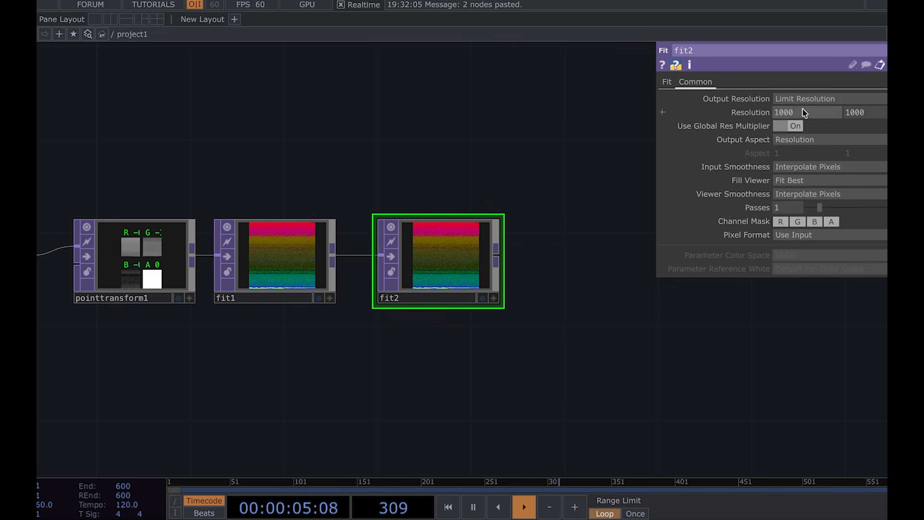
pyautogui.write('800')
pyautogui.moveTo(876, 111); pyautogui.dragTo(789, 109)
pyautogui.write('800')
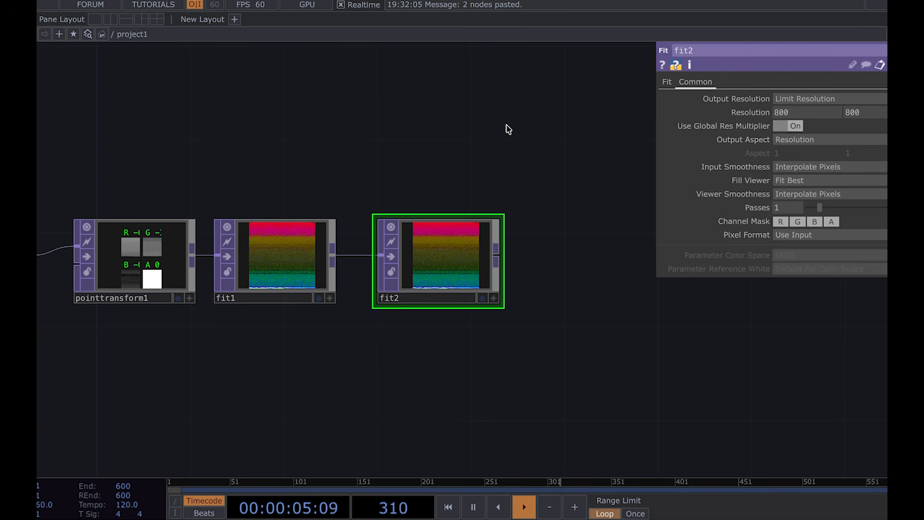
# Step: Open fit2's info window to check its size
pyautogui.rightClick(446, 235)
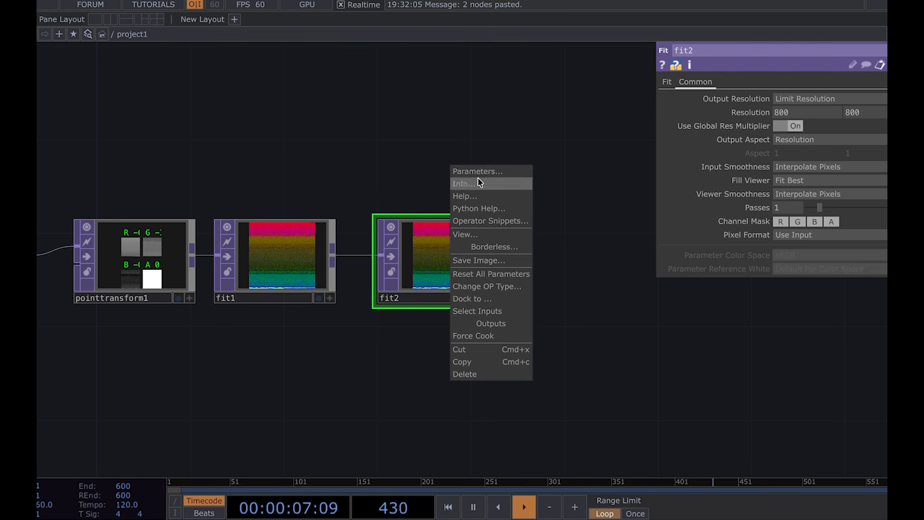
pyautogui.click(475, 186)
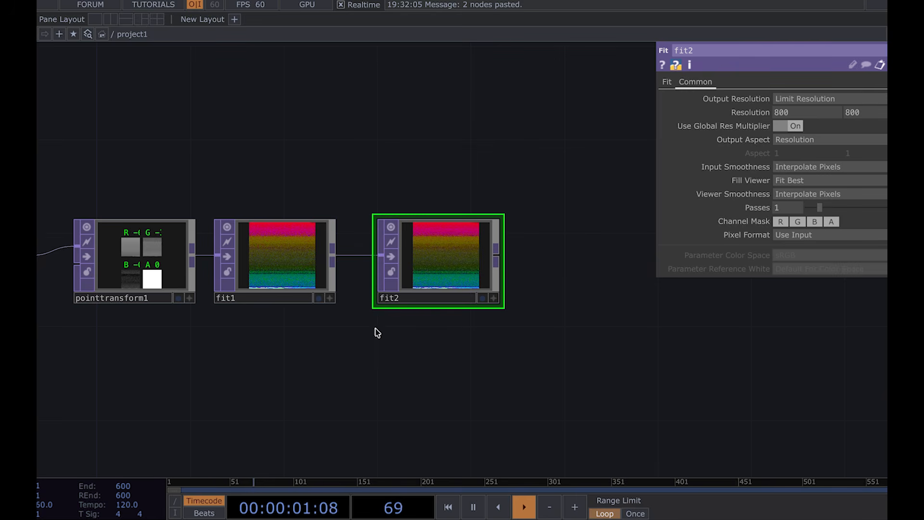
pyautogui.click(289, 251)
# Step: Copy the pointtransform1, fit1 and fit2 chain and paste a duplicate below it
pyautogui.scroll(-2, 290, 250)
pyautogui.scroll(-2, 289, 251)
pyautogui.click(210, 251)
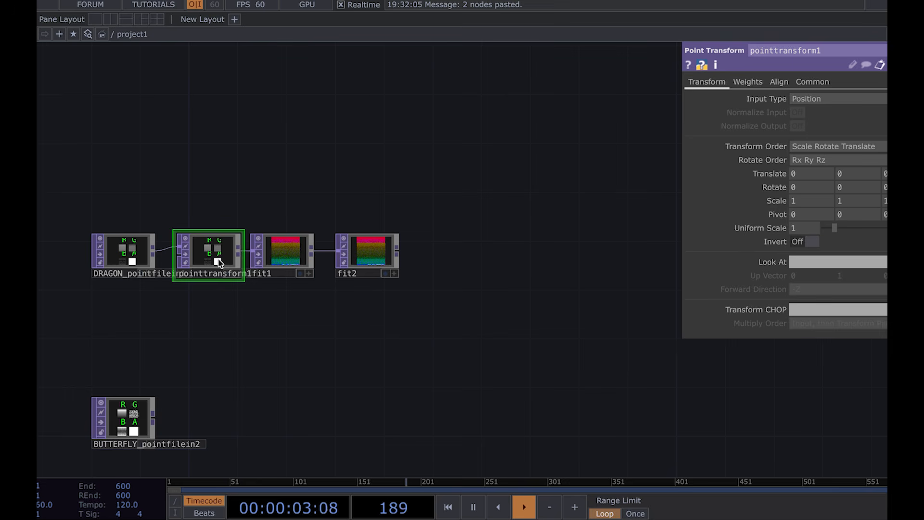
pyautogui.moveTo(404, 299); pyautogui.dragTo(213, 222)
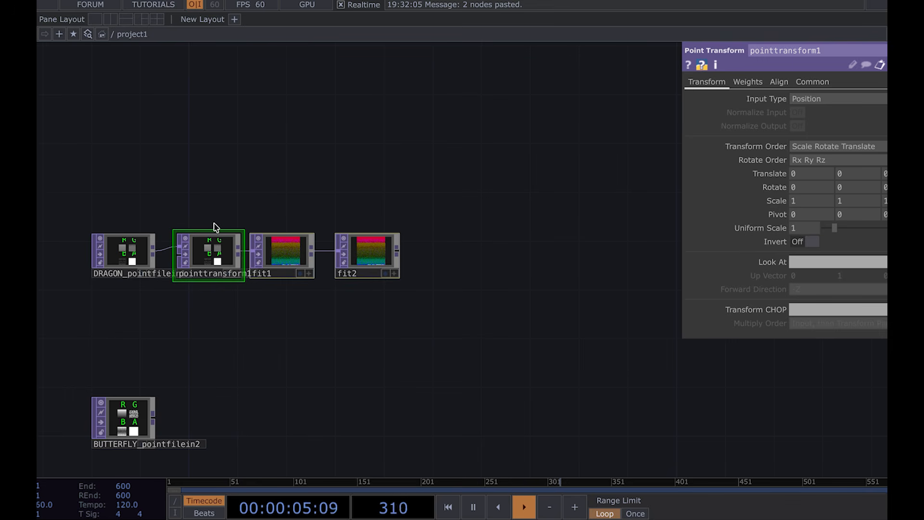
pyautogui.hotkey('ctrl', 'c')
pyautogui.moveTo(258, 378); pyautogui.dragTo(287, 270)
pyautogui.hotkey('ctrl', 'v')
pyautogui.moveTo(299, 357); pyautogui.dragTo(265, 316)
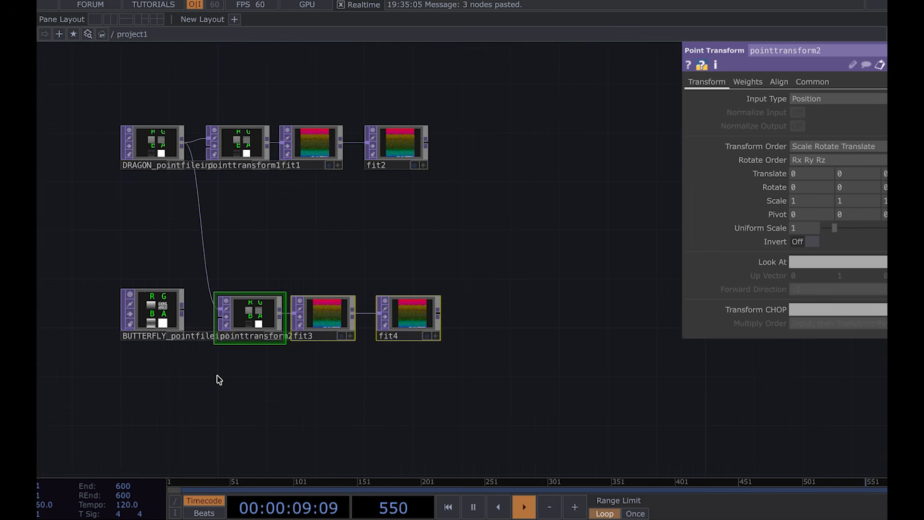
# Step: Connect the BUTTERFLY point file node into the pasted pointtransform2 input
pyautogui.scroll(5, 217, 378)
pyautogui.moveTo(140, 237); pyautogui.dragTo(198, 224)
pyautogui.moveTo(290, 149); pyautogui.dragTo(124, 177)
pyautogui.scroll(-3, 125, 181)
pyautogui.moveTo(187, 149); pyautogui.dragTo(208, 274)
# Step: Open fit4's info window to check its size
pyautogui.click(333, 337)
pyautogui.rightClick(334, 338)
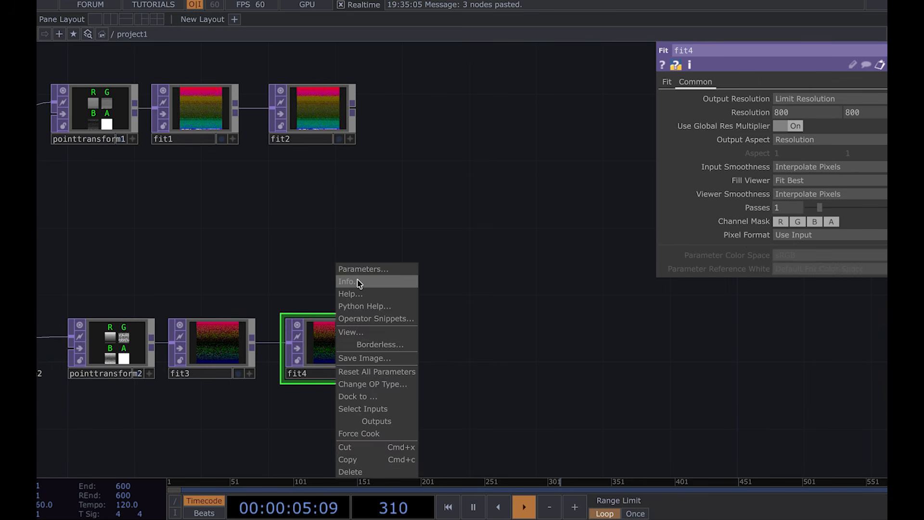
pyautogui.click(359, 282)
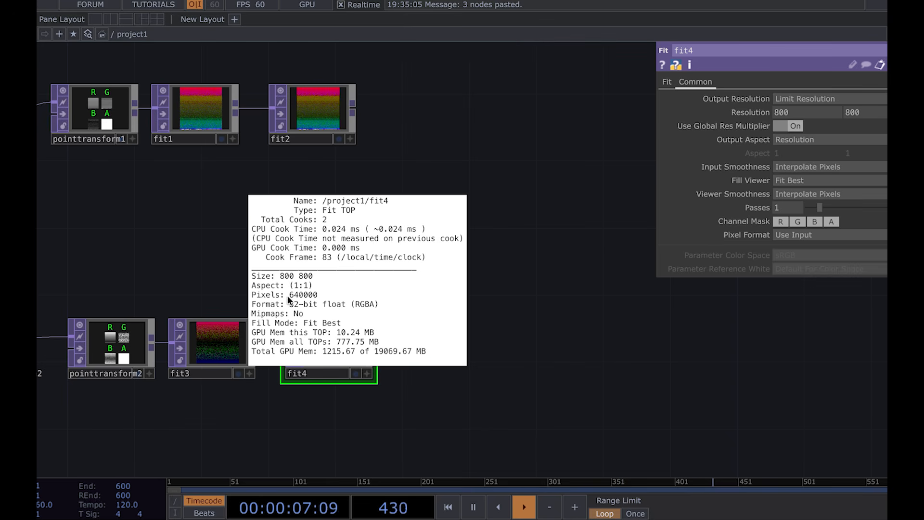
pyautogui.click(187, 254)
pyautogui.moveTo(401, 216); pyautogui.dragTo(485, 226)
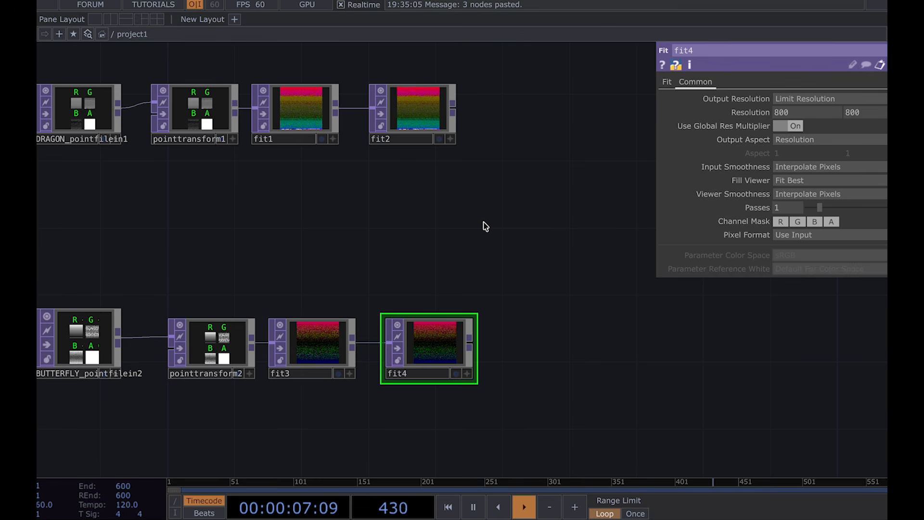
# Step: Set fit1's input smoothness and viewer smoothness to Nearest Pixel
pyautogui.click(308, 111)
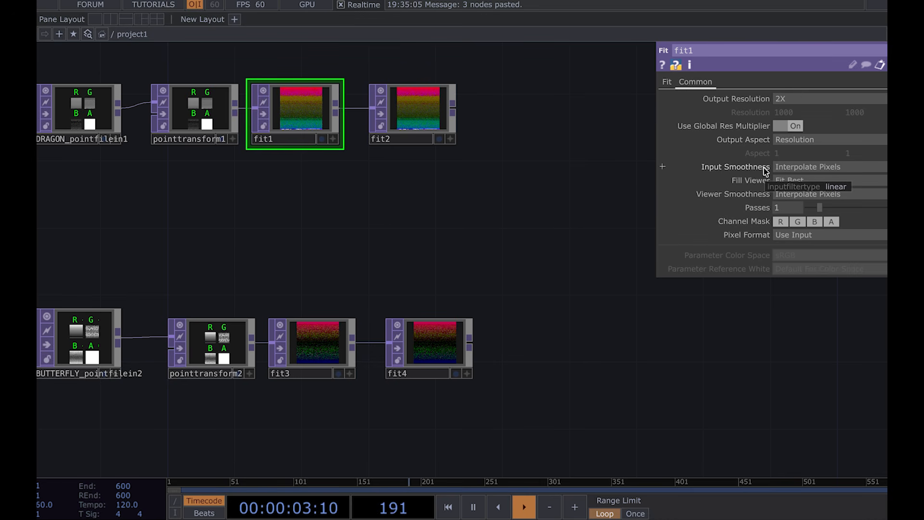
pyautogui.click(808, 166)
pyautogui.click(799, 192)
pyautogui.click(794, 194)
pyautogui.click(787, 220)
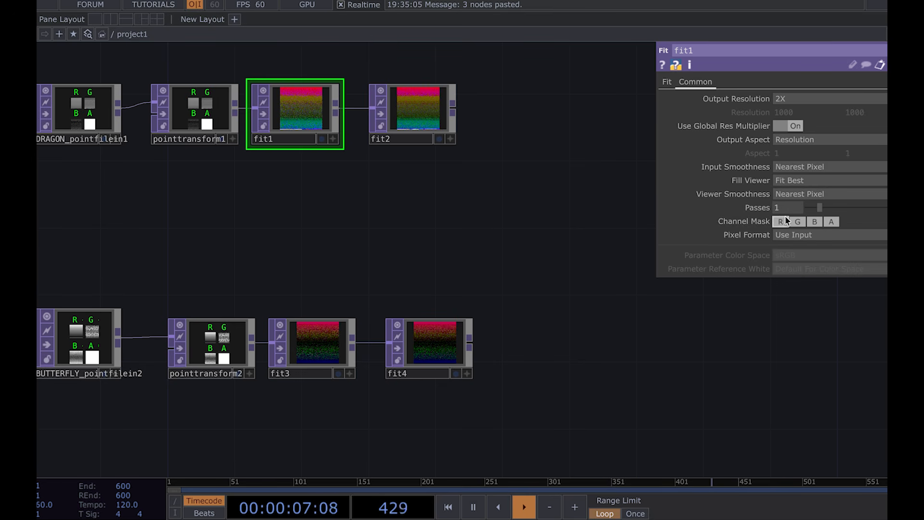
# Step: Set fit2's input smoothness and viewer smoothness to Nearest Pixel
pyautogui.click(425, 115)
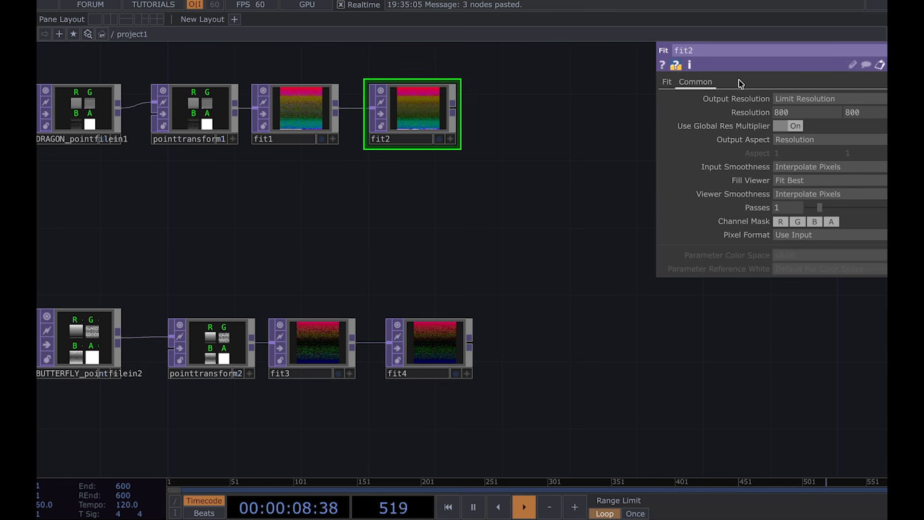
pyautogui.click(800, 167)
pyautogui.click(801, 193)
pyautogui.click(802, 194)
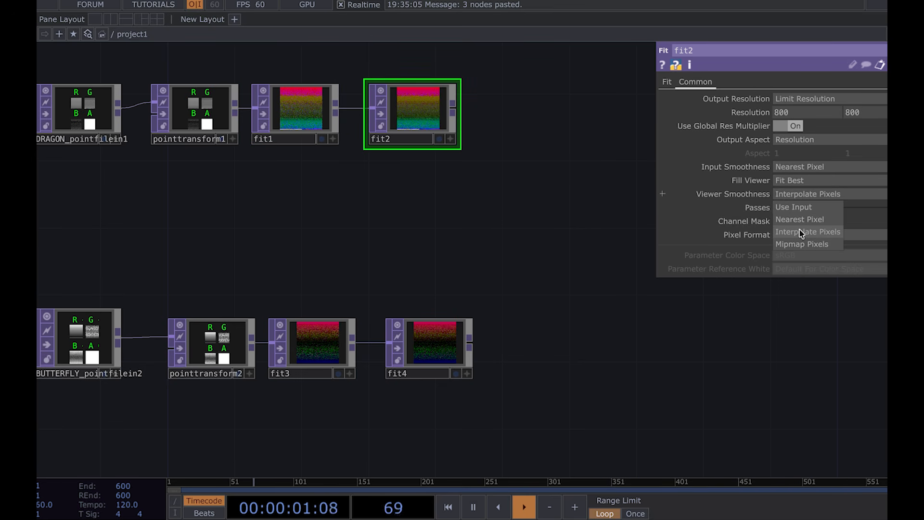
pyautogui.click(800, 220)
# Step: Select fit3 and fit4 together and set their input and viewer smoothness to Nearest Pixel
pyautogui.click(338, 354)
pyautogui.moveTo(447, 408); pyautogui.dragTo(339, 354, button='right')
pyautogui.click(815, 170)
pyautogui.click(800, 193)
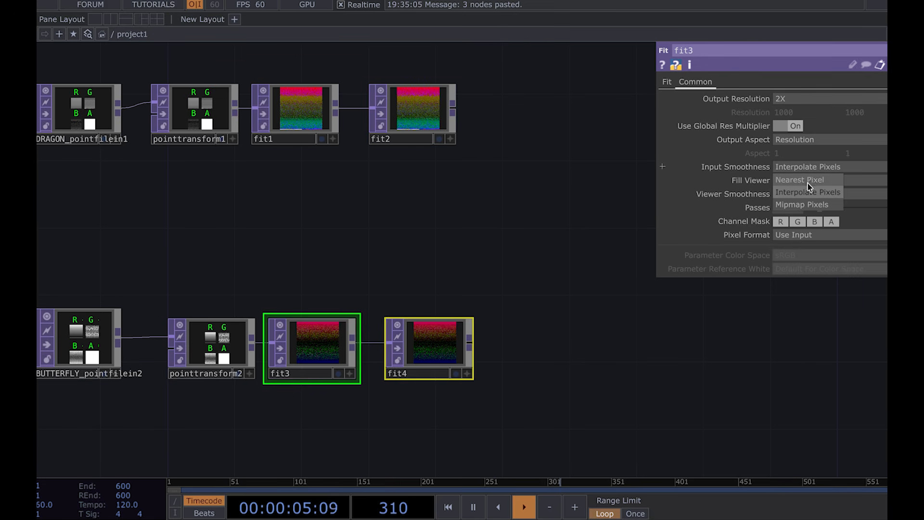
pyautogui.click(806, 195)
pyautogui.click(794, 221)
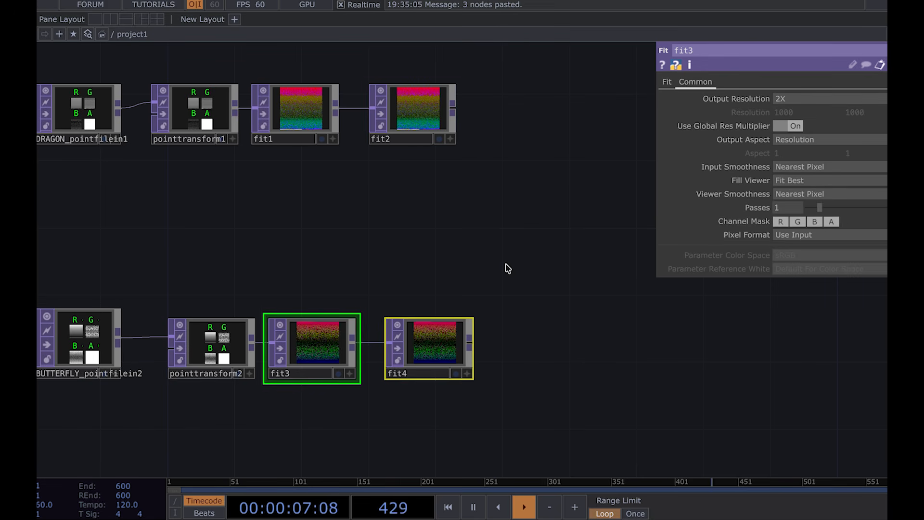
pyautogui.click(508, 269)
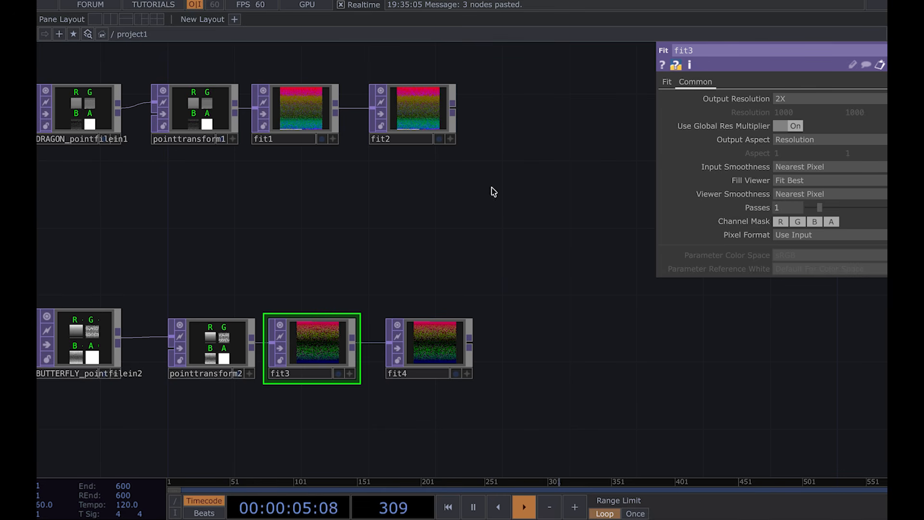
# Step: Add a Point File Select TOP below the DRAGON node, referencing DRAGON_pointfilein1
pyautogui.moveTo(304, 241); pyautogui.dragTo(421, 241)
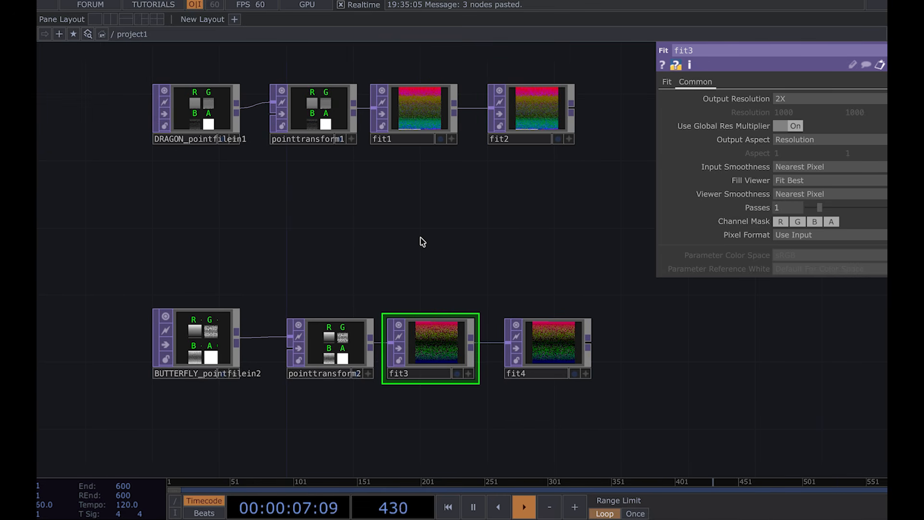
pyautogui.press('p')
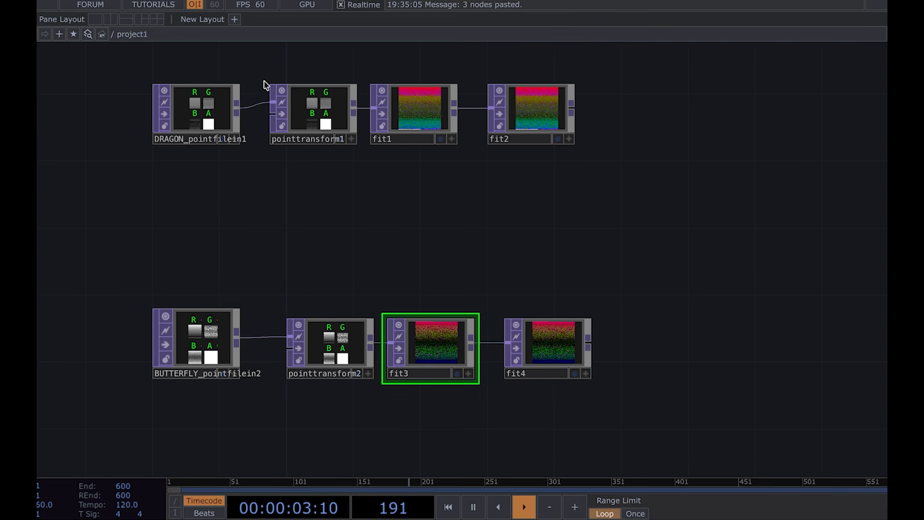
pyautogui.click(196, 190)
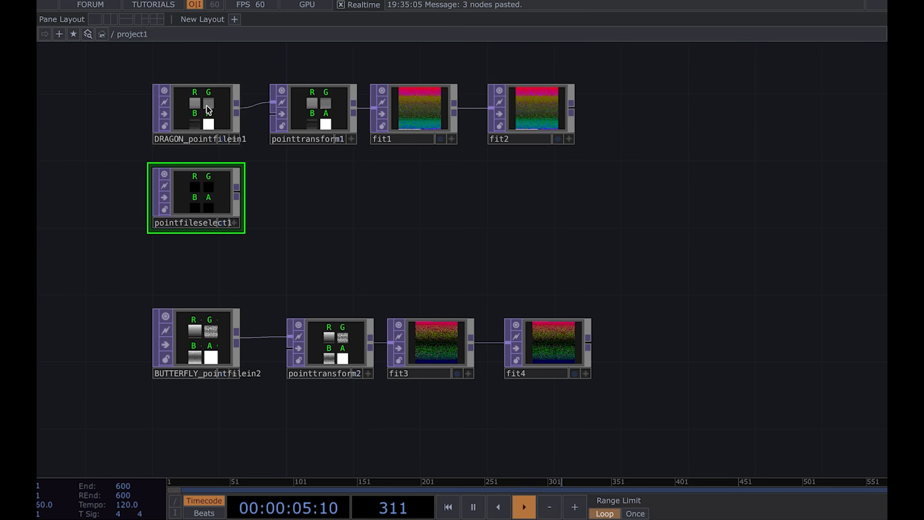
pyautogui.moveTo(208, 110); pyautogui.dragTo(198, 196)
pyautogui.scroll(5, 198, 196)
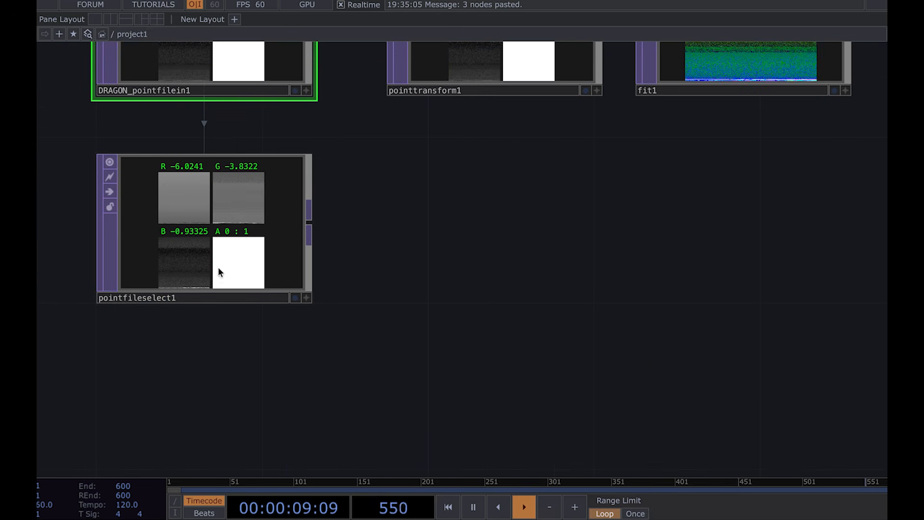
pyautogui.scroll(-5, 227, 201)
# Step: Set pointfileselect1's Red, Green and Blue channels to red, green and blue
pyautogui.press('p')
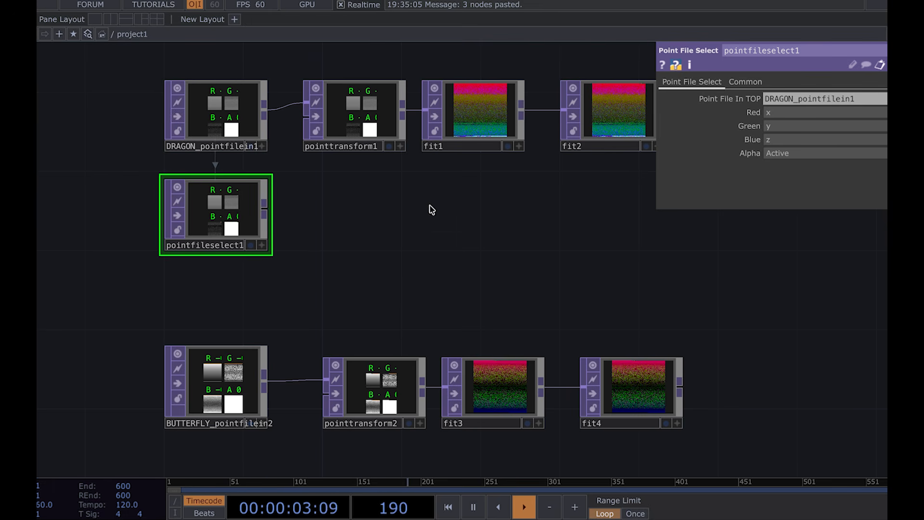
pyautogui.scroll(3, 210, 200)
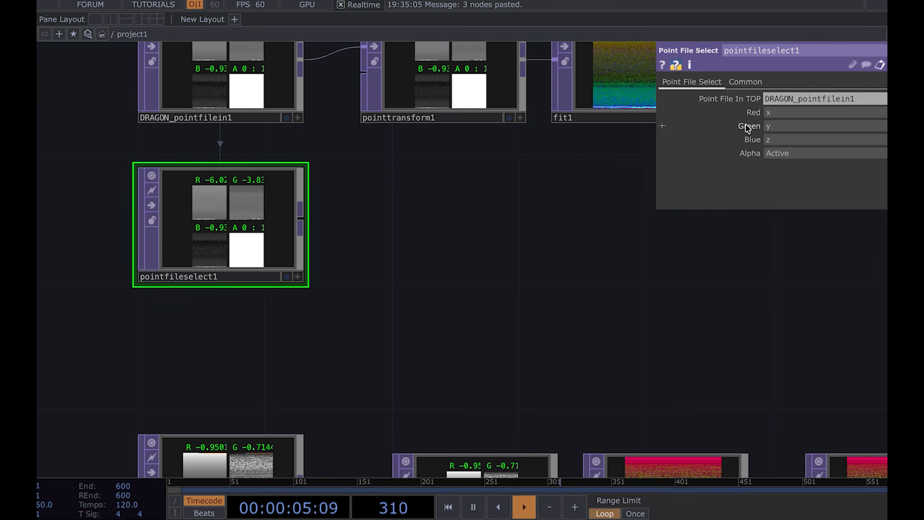
pyautogui.click(783, 113)
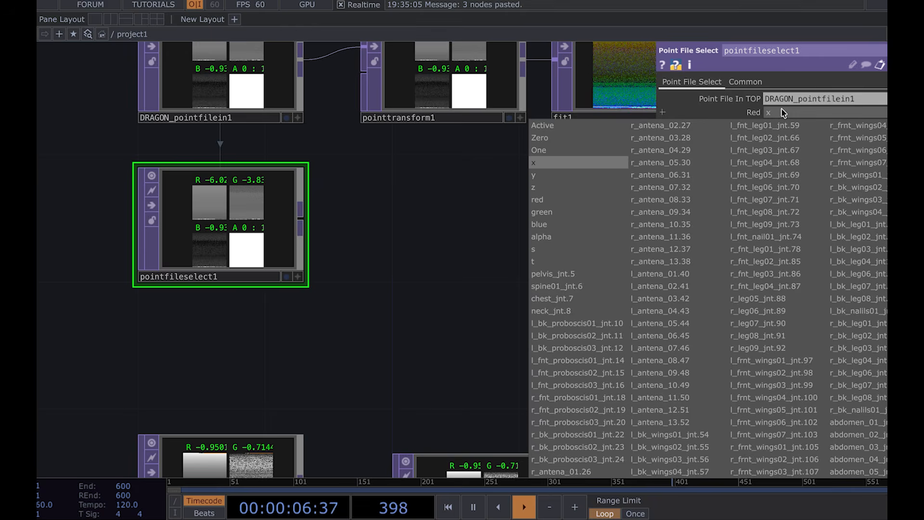
pyautogui.click(601, 212)
pyautogui.click(767, 127)
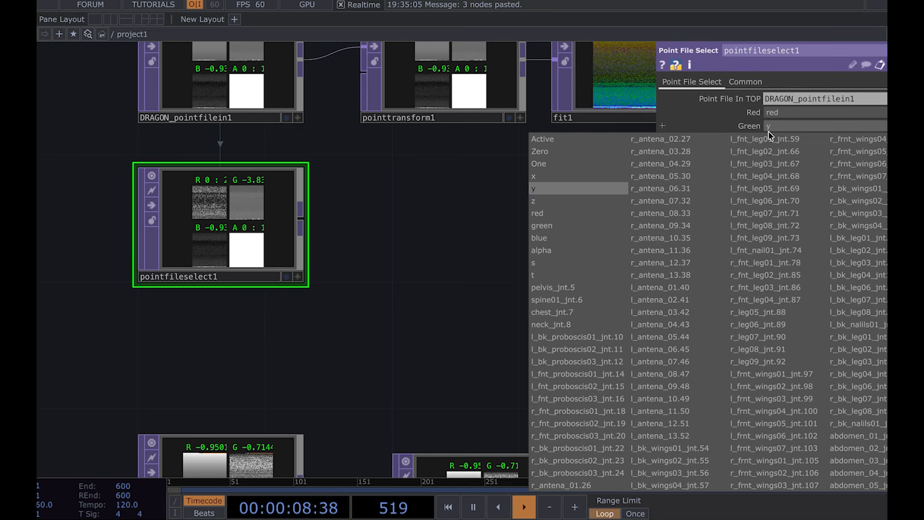
pyautogui.click(615, 220)
pyautogui.click(770, 140)
pyautogui.click(580, 251)
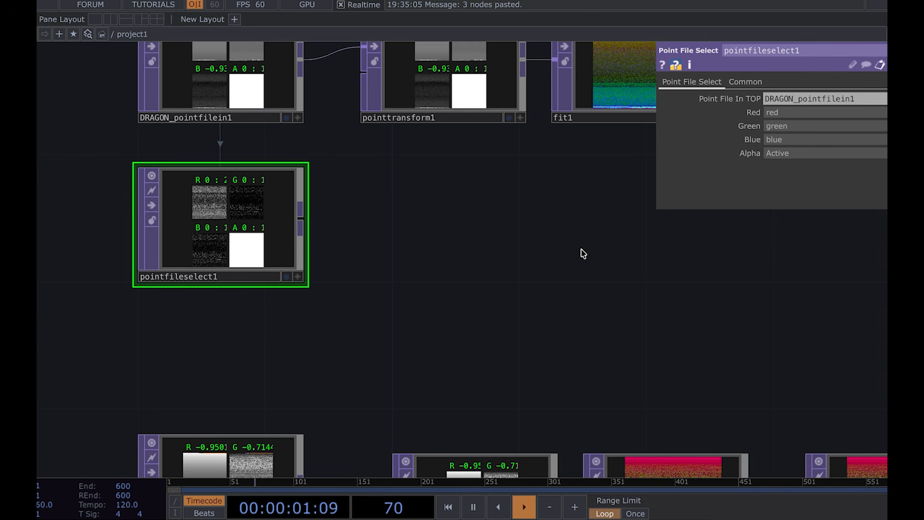
# Step: Add a Math TOP connected to the output of pointfileselect1
pyautogui.moveTo(410, 239); pyautogui.dragTo(469, 312)
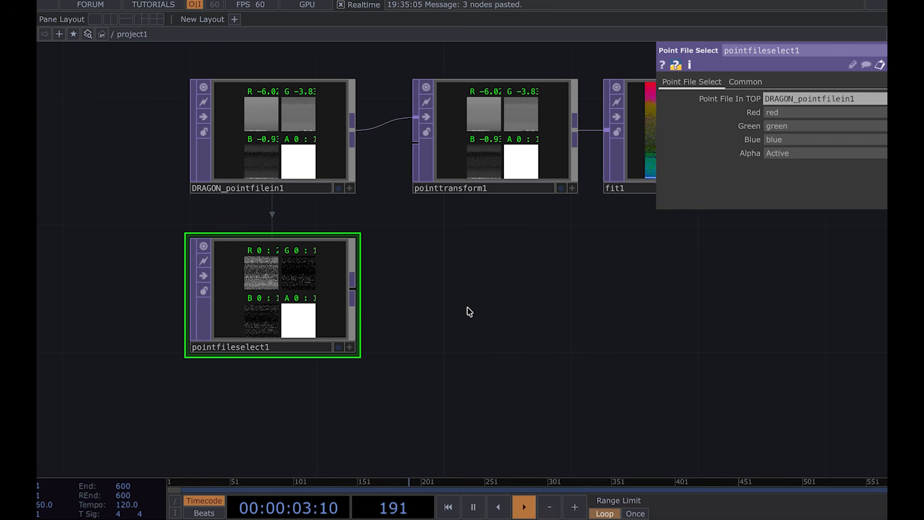
pyautogui.press('p')
pyautogui.scroll(3, 250, 223)
pyautogui.moveTo(505, 347); pyautogui.dragTo(506, 394)
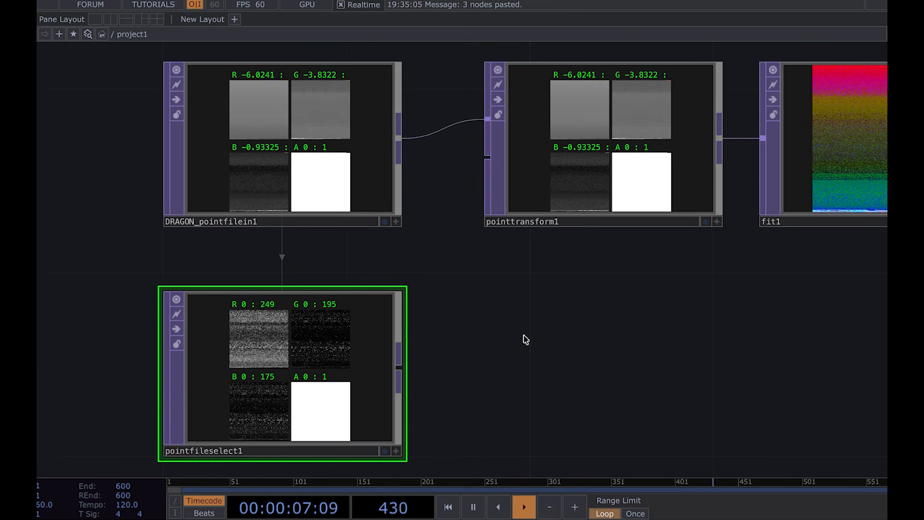
pyautogui.scroll(-3, 406, 274)
pyautogui.scroll(2, 218, 289)
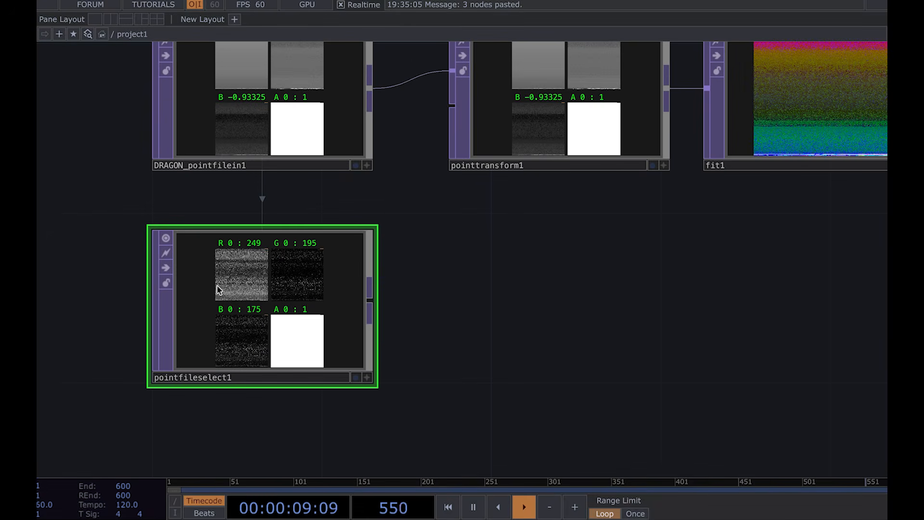
pyautogui.moveTo(489, 330); pyautogui.dragTo(322, 304)
pyautogui.scroll(-2, 322, 303)
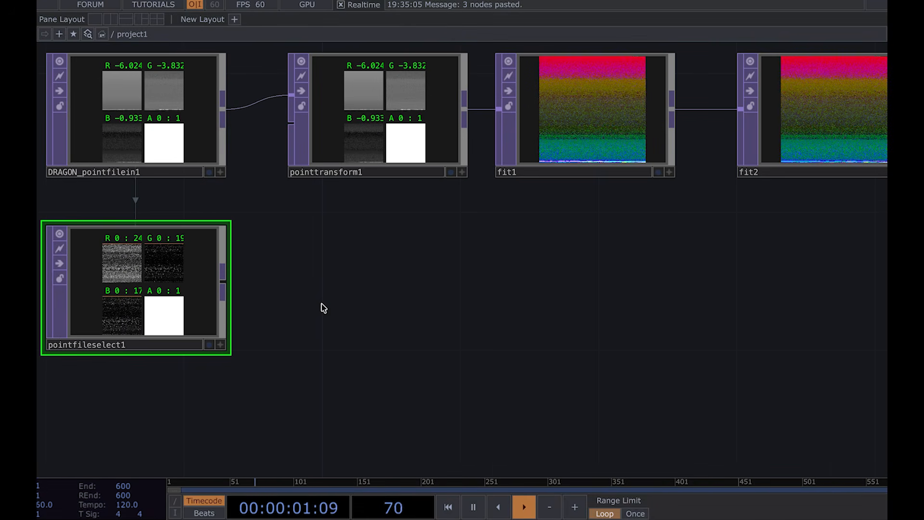
pyautogui.moveTo(228, 282); pyautogui.dragTo(370, 283)
pyautogui.click(371, 295)
pyautogui.press('p')
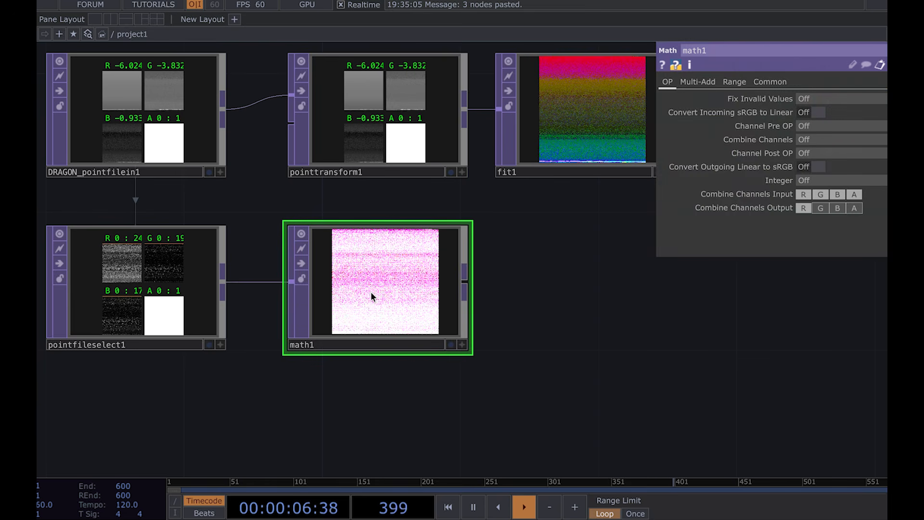
# Step: Set math1's Multiply to 1/127
pyautogui.click(697, 82)
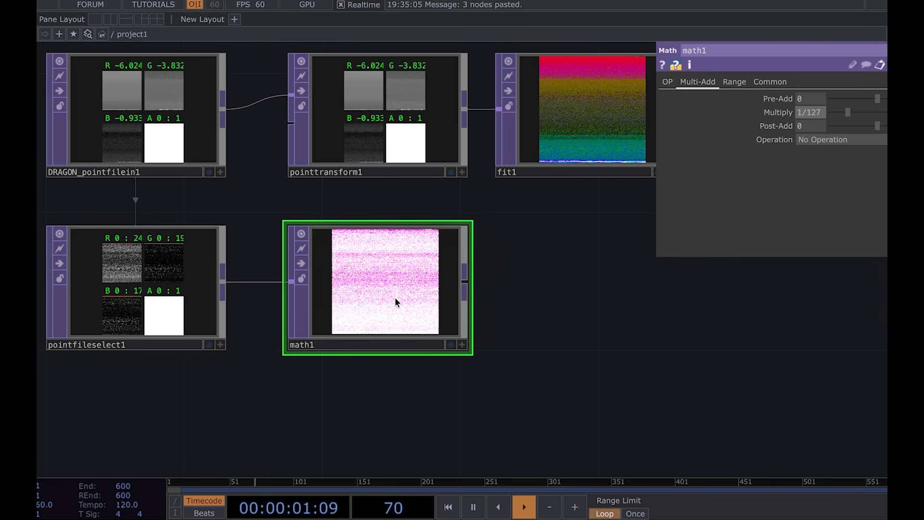
pyautogui.scroll(1, 396, 302)
pyautogui.press('Return')
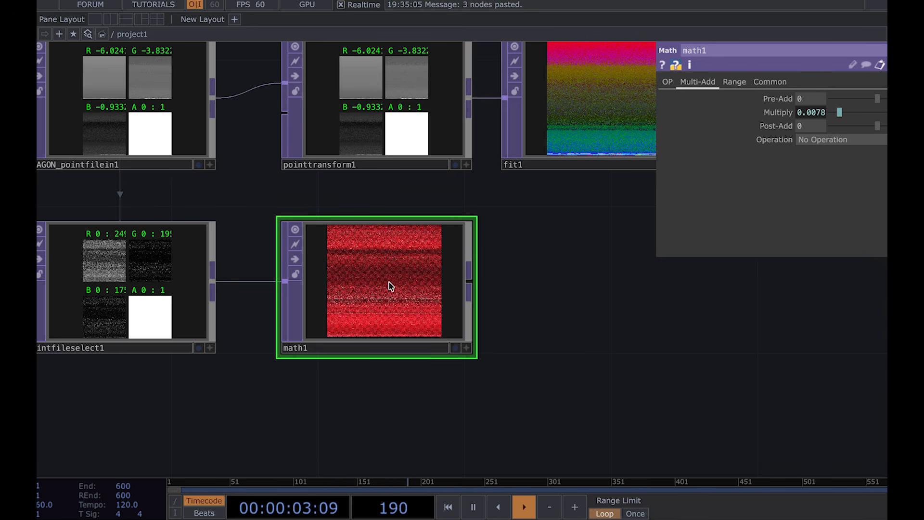
# Step: Paste copies of fit1 and fit2 after math1 and wire math1 into the first pasted fit
pyautogui.moveTo(547, 289); pyautogui.dragTo(302, 303)
pyautogui.scroll(-2, 376, 289)
pyautogui.click(323, 184)
pyautogui.keyDown('ctrl'); pyautogui.click(518, 152); pyautogui.keyUp('ctrl')
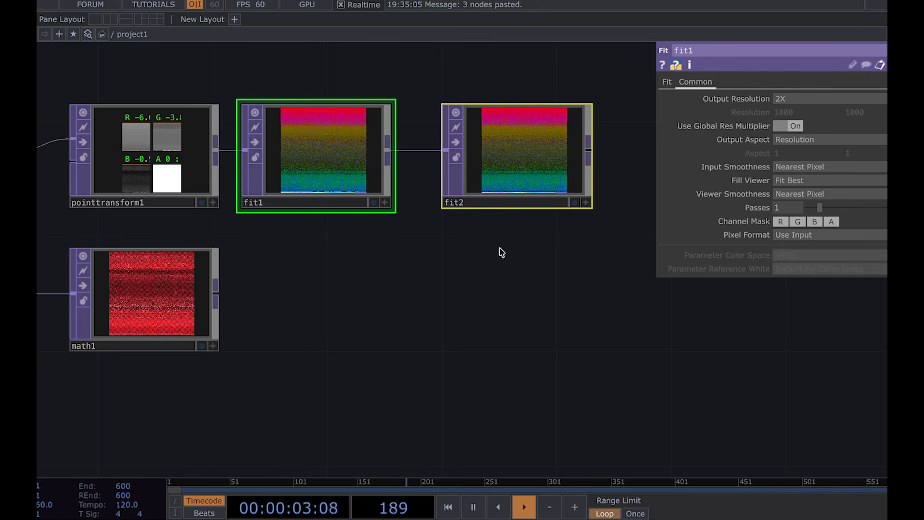
pyautogui.hotkey('ctrl', 'v')
pyautogui.click(284, 396)
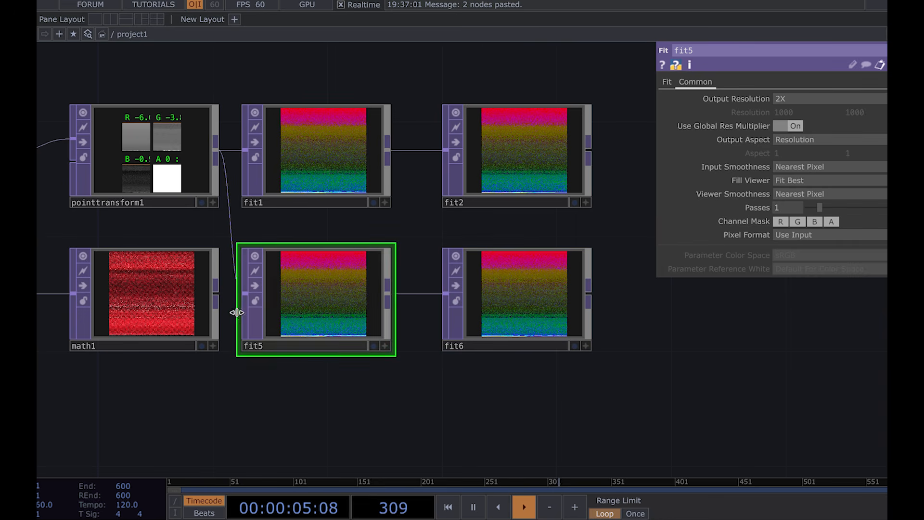
pyautogui.moveTo(216, 291); pyautogui.dragTo(243, 294)
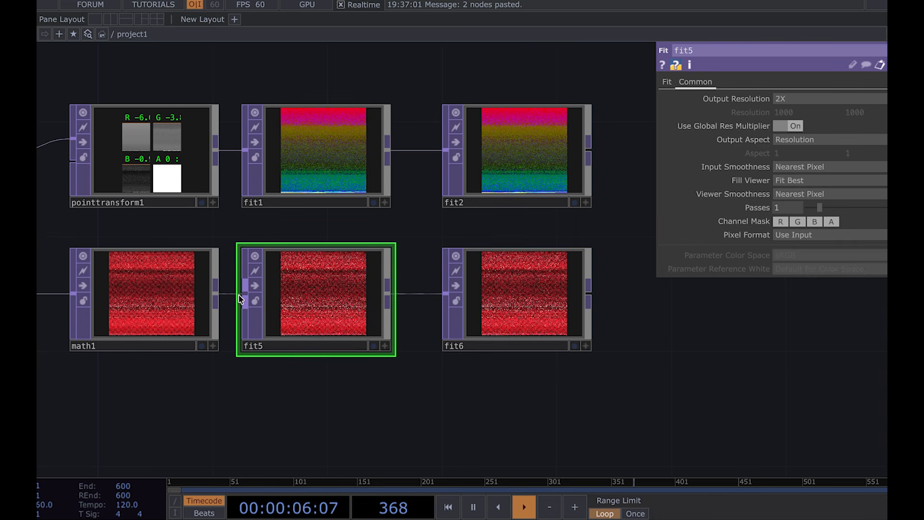
# Step: Open fit6's info to check its resolution and format
pyautogui.click(508, 290)
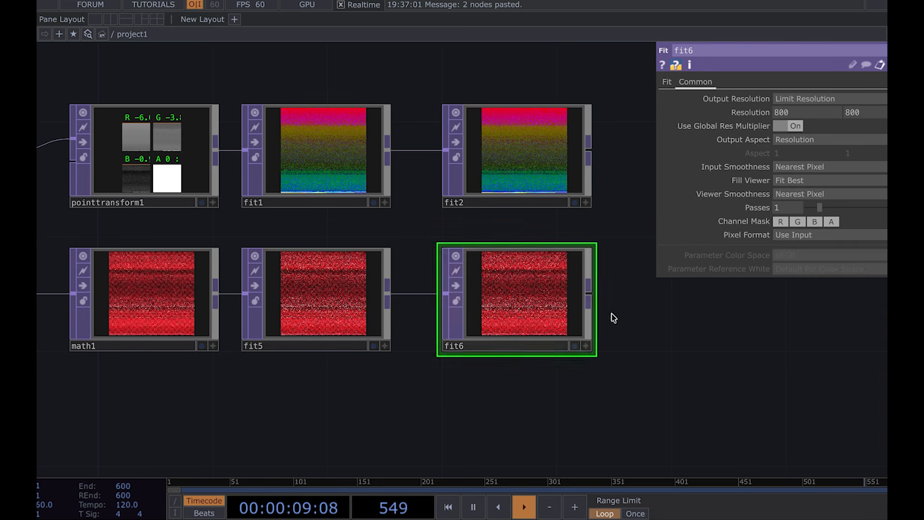
pyautogui.rightClick(523, 276)
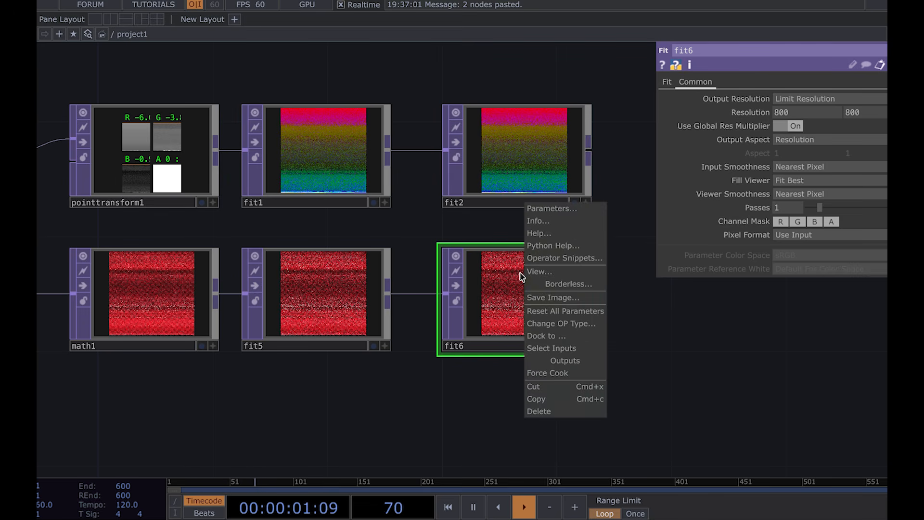
pyautogui.click(552, 223)
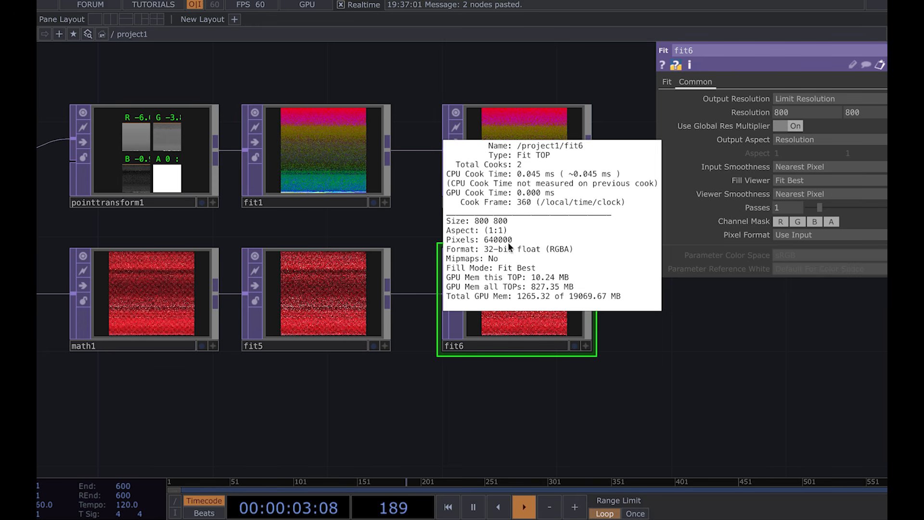
pyautogui.click(398, 399)
pyautogui.scroll(-3, 372, 402)
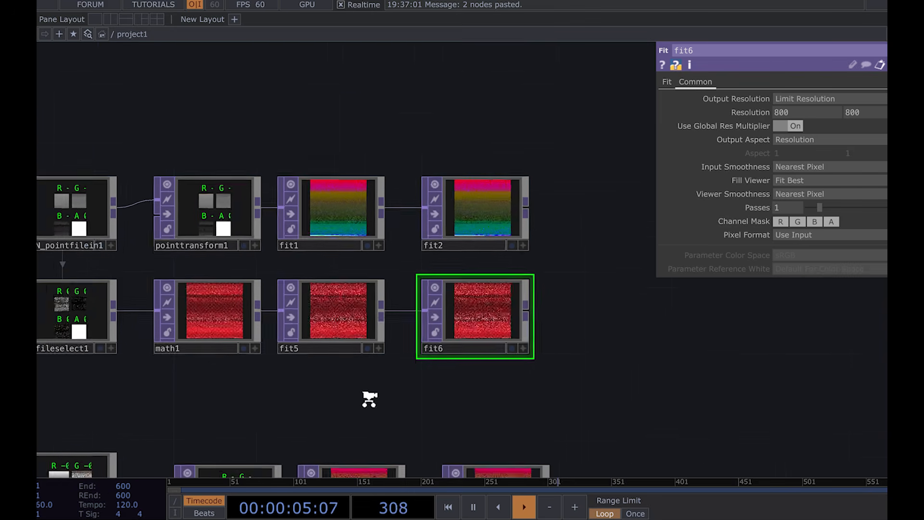
# Step: Copy the dragon select, math and fit chain and paste it below BUTTERFLY_pointfilein2, wiring it from that node
pyautogui.click(244, 349)
pyautogui.scroll(-2, 244, 315)
pyautogui.click(164, 276)
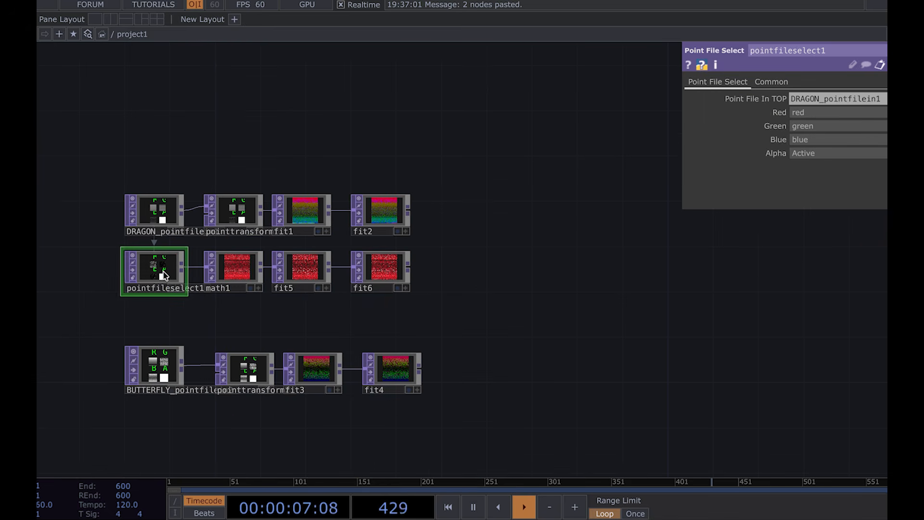
pyautogui.hotkey('ctrl', 'c')
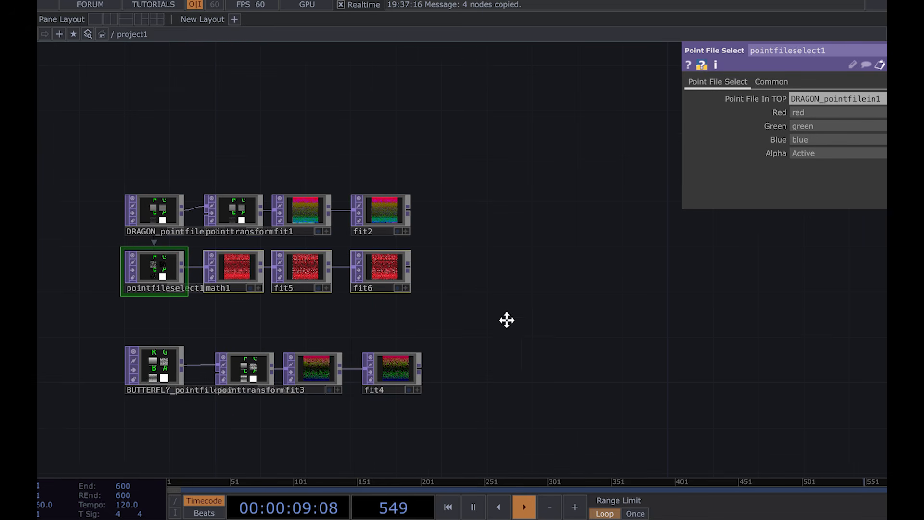
pyautogui.moveTo(507, 319); pyautogui.dragTo(542, 222)
pyautogui.hotkey('ctrl', 'v')
pyautogui.moveTo(517, 316); pyautogui.dragTo(187, 327)
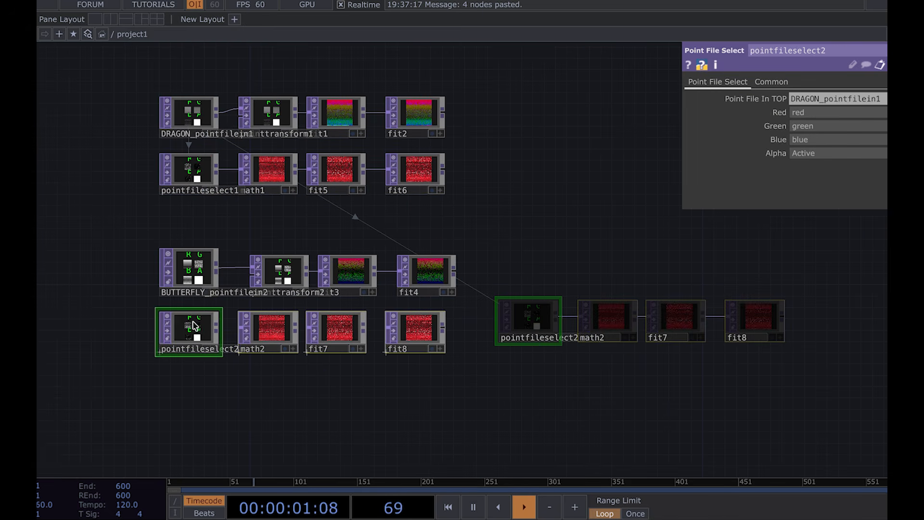
pyautogui.scroll(4, 129, 330)
pyautogui.moveTo(247, 219); pyautogui.dragTo(247, 353)
pyautogui.hscroll(5, 282, 404)
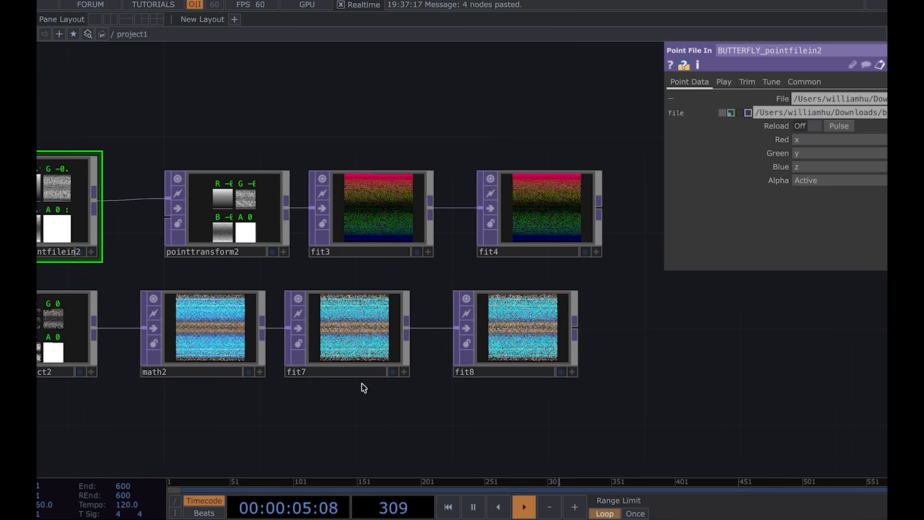
# Step: Open fit8's info to check its resolution and format
pyautogui.click(524, 339)
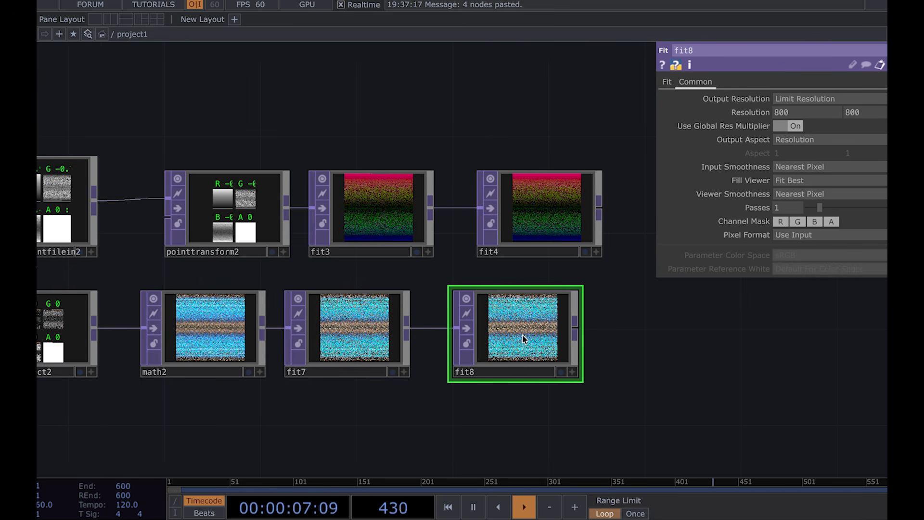
pyautogui.rightClick(525, 339)
pyautogui.click(544, 289)
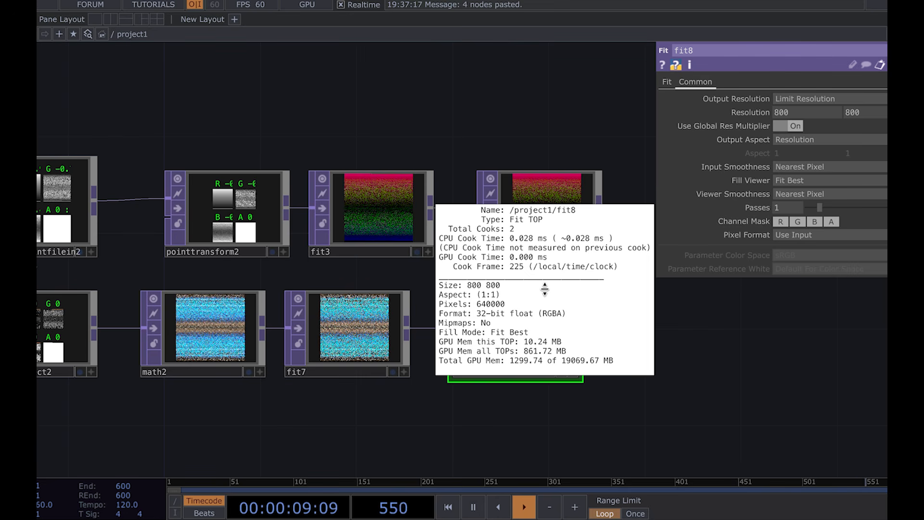
pyautogui.scroll(-5, 674, 319)
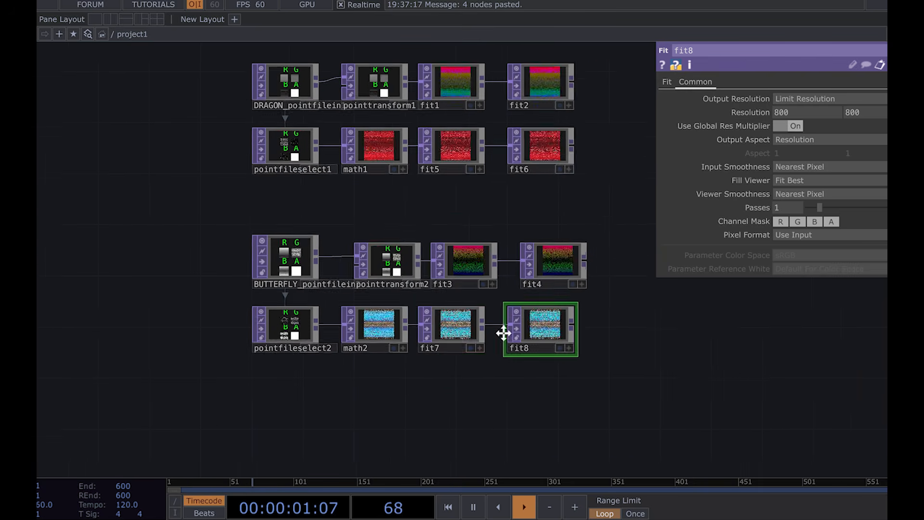
# Step: Add a Switch TOP to the right of the dragon chains
pyautogui.moveTo(504, 333); pyautogui.dragTo(487, 332)
pyautogui.press('p')
pyautogui.moveTo(558, 239); pyautogui.dragTo(572, 306)
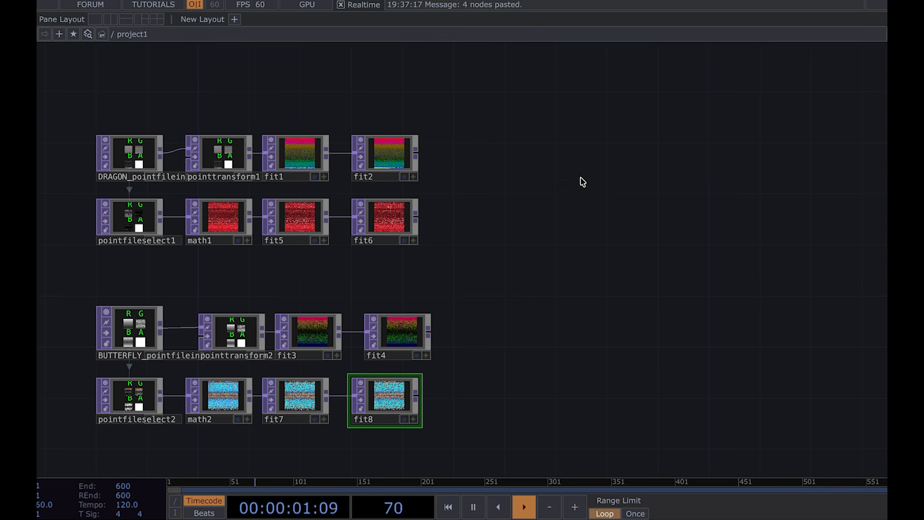
pyautogui.click(561, 219)
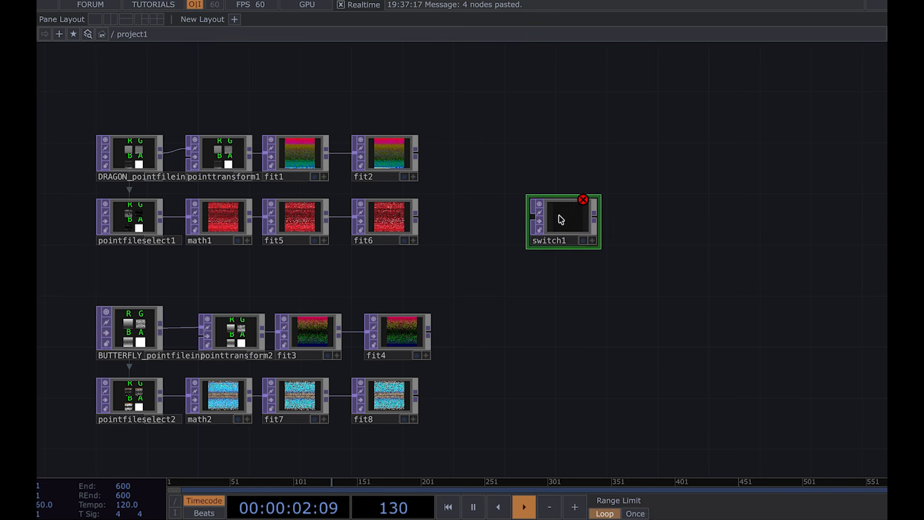
# Step: Duplicate switch1 to make a second Switch TOP below it
pyautogui.click(383, 152)
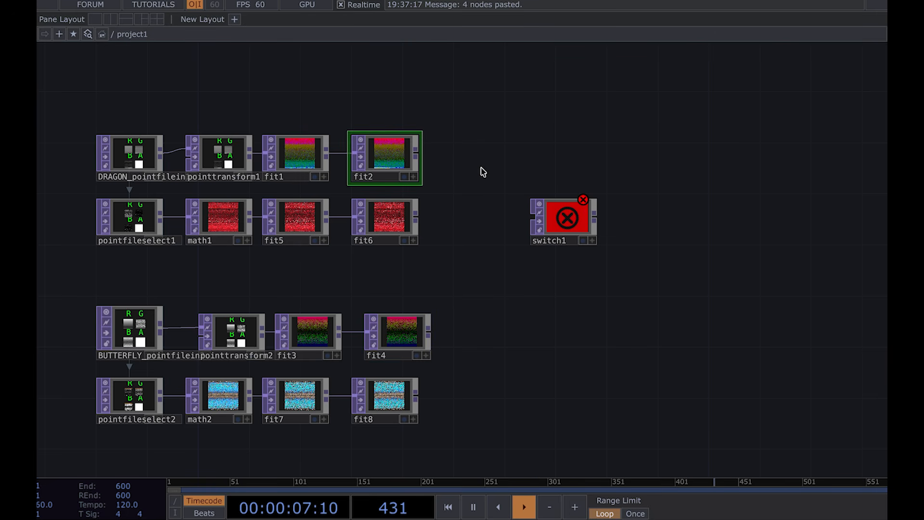
pyautogui.click(574, 218)
pyautogui.hotkey('ctrl', 'c')
pyautogui.hotkey('ctrl', 'v')
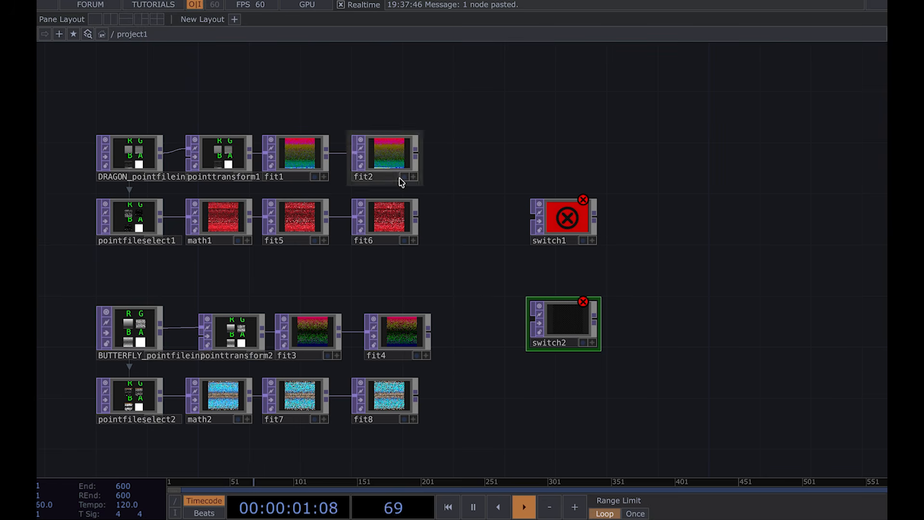
# Step: Rename fit2 as pos_dragon
pyautogui.scroll(3, 401, 178)
pyautogui.scroll(2, 359, 182)
pyautogui.scroll(-4, 359, 182)
pyautogui.scroll(4, 360, 181)
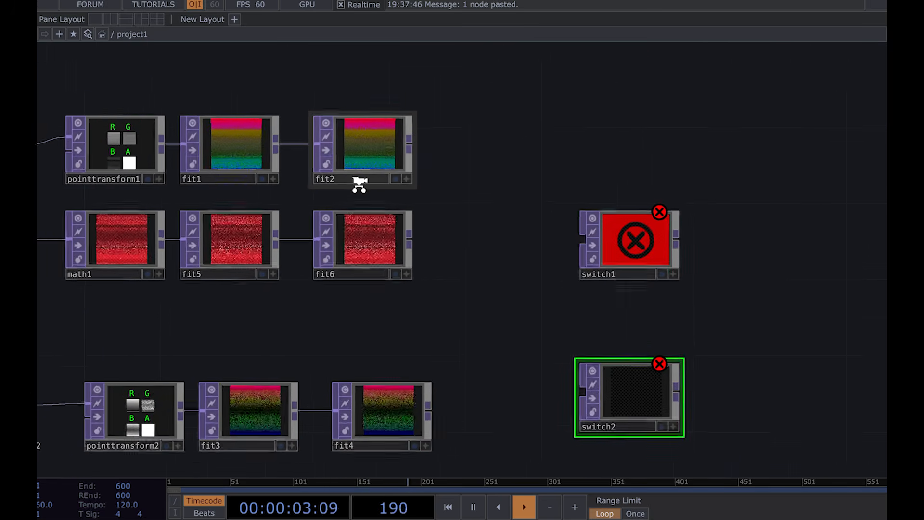
pyautogui.click(363, 179)
pyautogui.click(363, 179)
pyautogui.write('pos_')
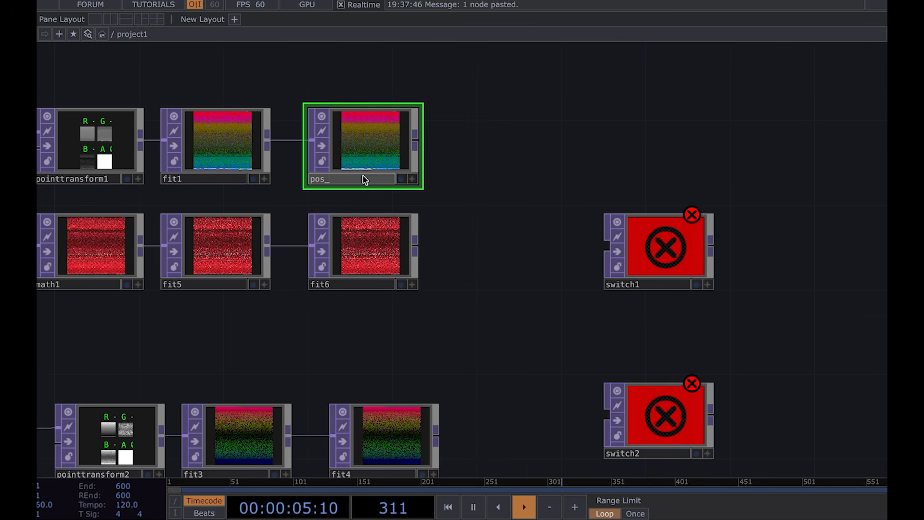
pyautogui.write('dragon')
# Step: Rename fit6 as col_dragon
pyautogui.click(351, 285)
pyautogui.write('co')
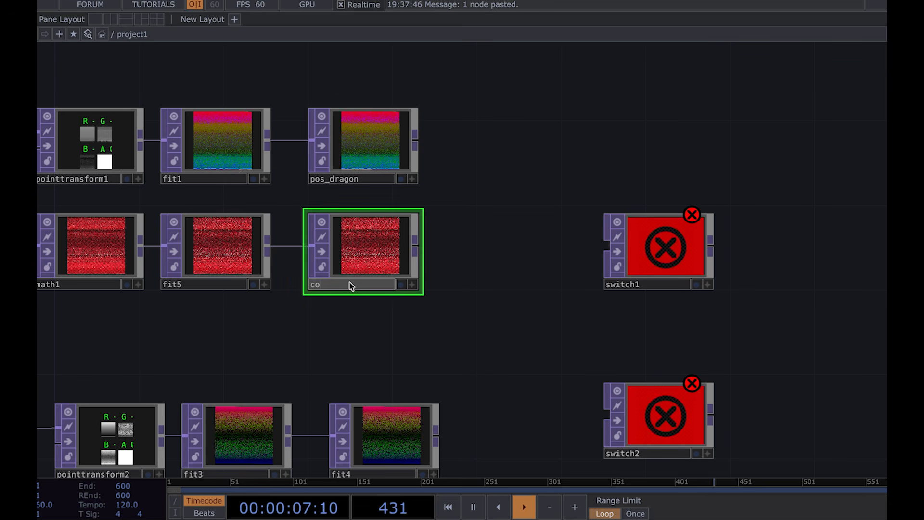
pyautogui.write('l_dragon')
pyautogui.press('Return')
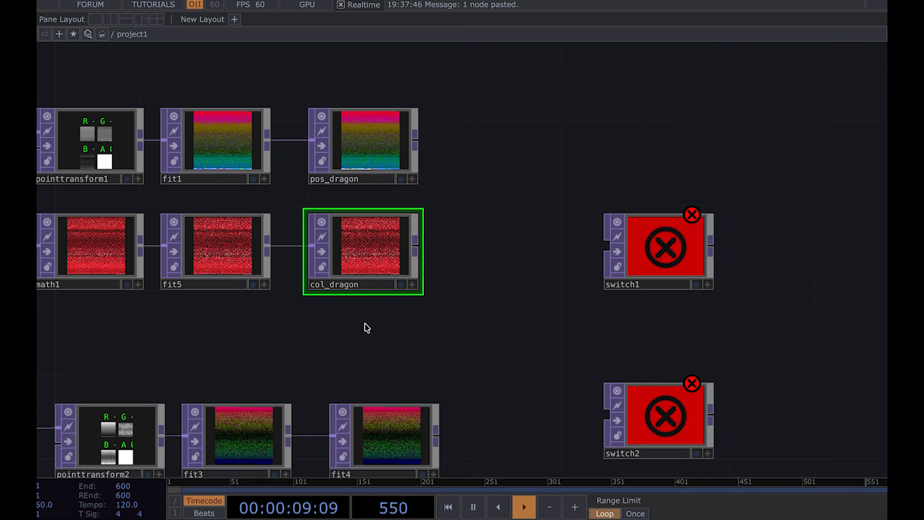
# Step: Rename fit4 as pos_butterfly
pyautogui.moveTo(365, 324); pyautogui.dragTo(365, 124)
pyautogui.click(367, 275)
pyautogui.write('pos')
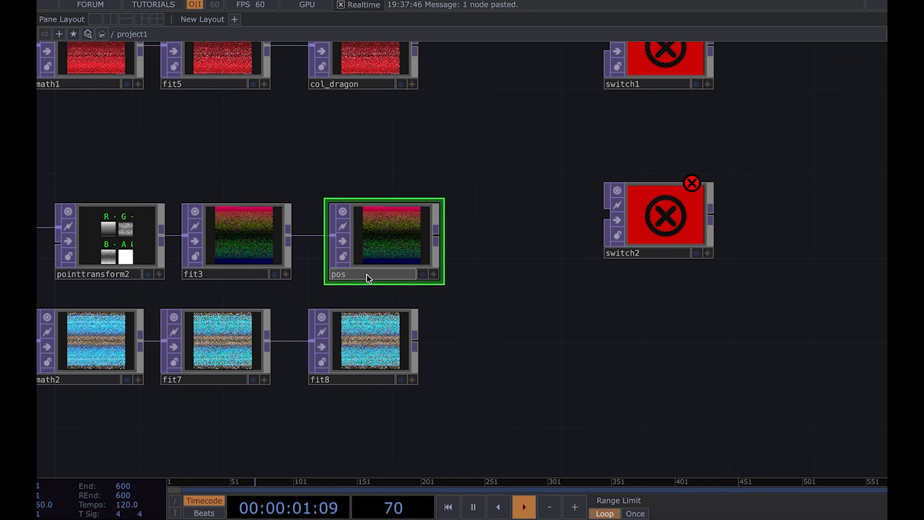
pyautogui.write('_butterfly')
pyautogui.press('Return')
# Step: Rename fit8 as col_butterfly
pyautogui.click(362, 378)
pyautogui.write('col_butterf')
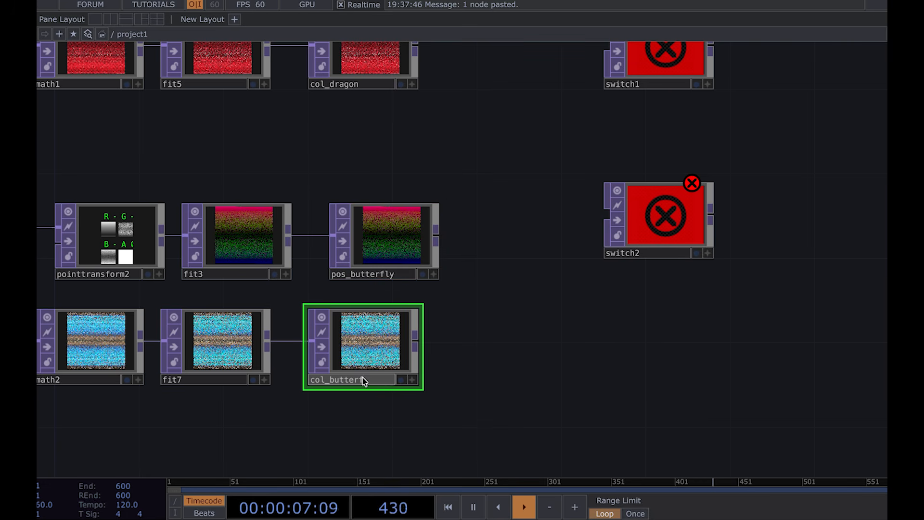
pyautogui.write('ly')
pyautogui.press('Return')
# Step: Tidy the node layout, nudging pos_butterfly and fit7 into alignment with the other chains
pyautogui.press('h')
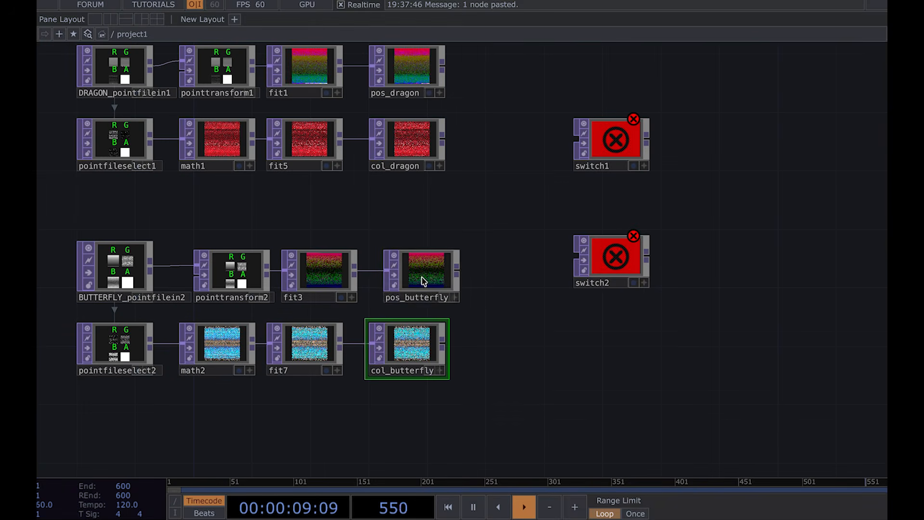
pyautogui.moveTo(422, 281); pyautogui.dragTo(408, 281)
pyautogui.press('p')
pyautogui.press('p')
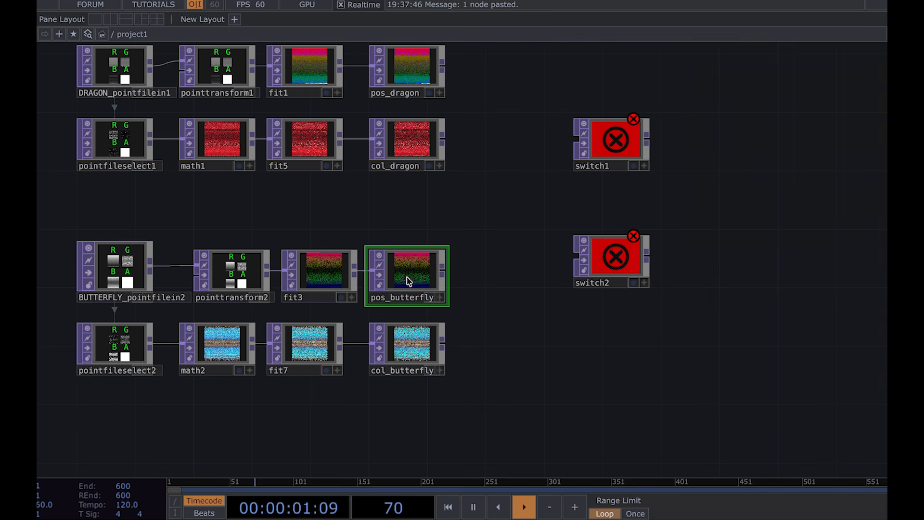
pyautogui.moveTo(495, 218); pyautogui.dragTo(494, 283)
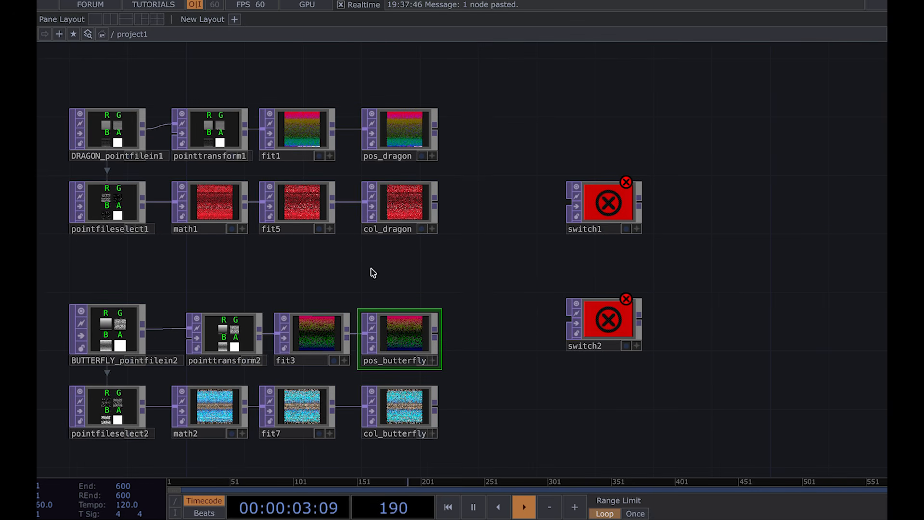
pyautogui.scroll(5, 352, 105)
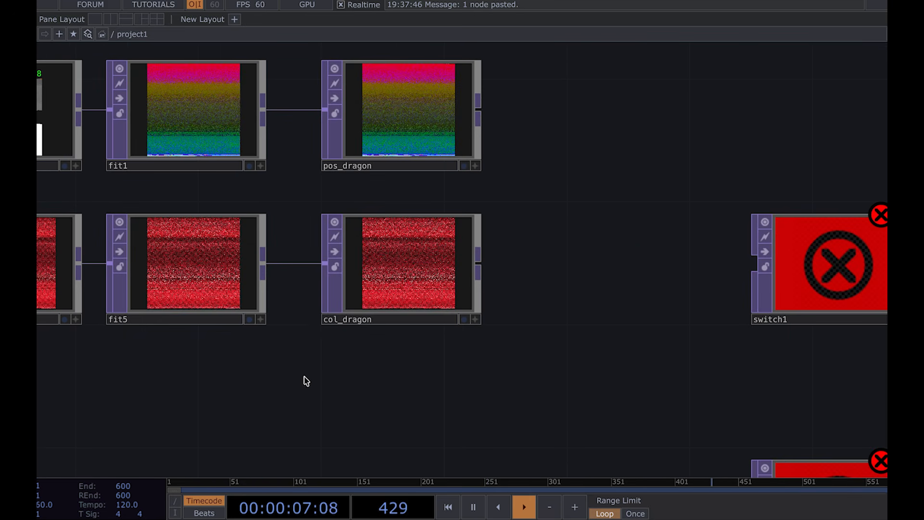
pyautogui.moveTo(308, 356); pyautogui.dragTo(345, 282)
pyautogui.scroll(-2, 315, 325)
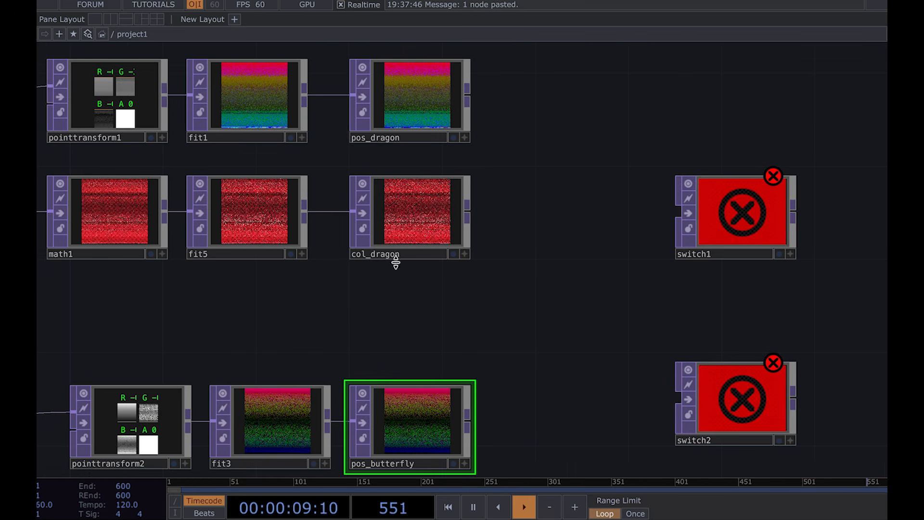
pyautogui.scroll(-4, 424, 275)
pyautogui.moveTo(471, 274); pyautogui.dragTo(411, 239)
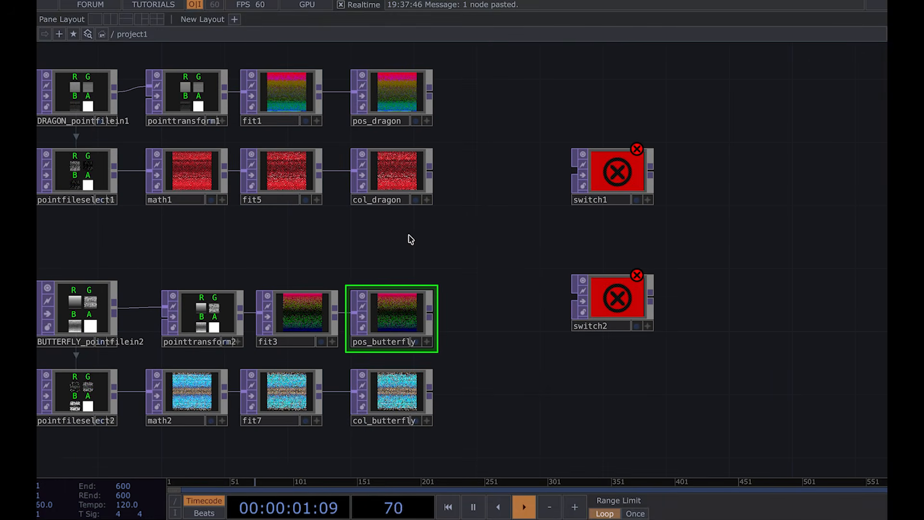
pyautogui.moveTo(285, 390); pyautogui.dragTo(301, 389)
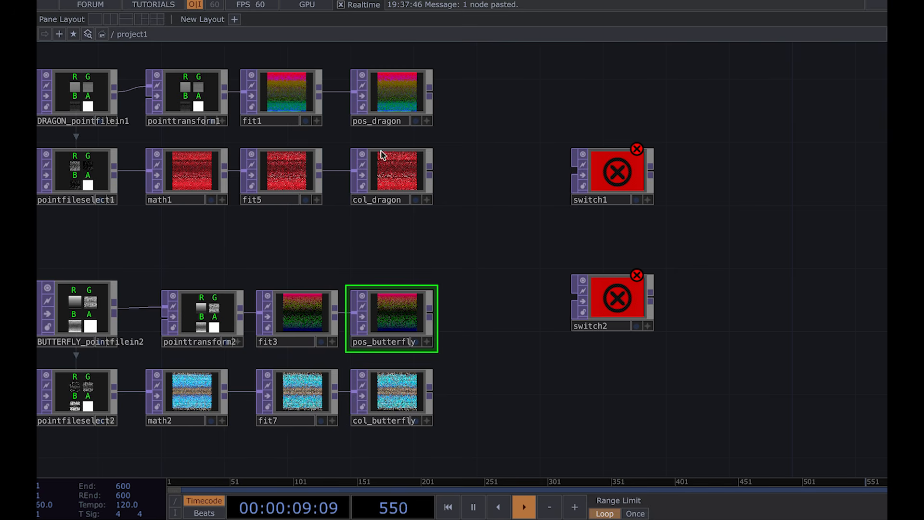
# Step: Rename pos_dragon as position_drag and undo the rename
pyautogui.click(391, 124)
pyautogui.doubleClick(391, 123)
pyautogui.write('po')
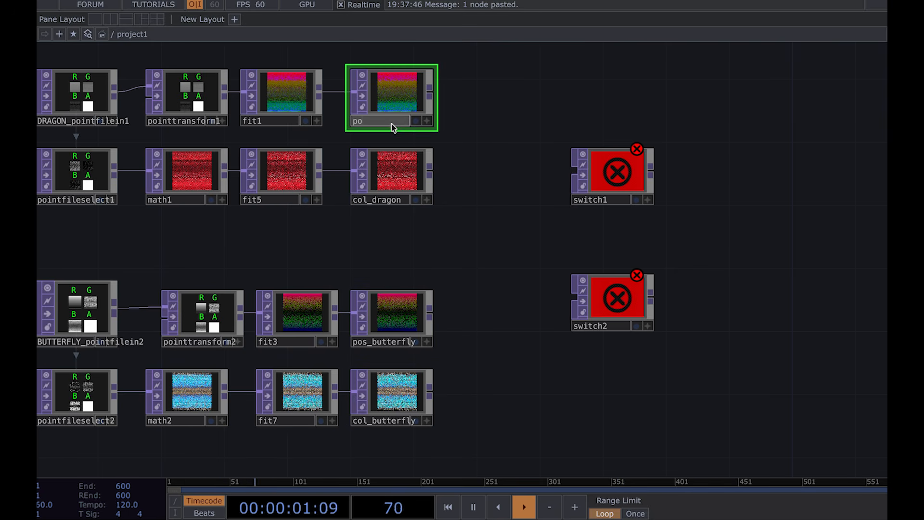
pyautogui.write('sition_drag')
pyautogui.press('Return')
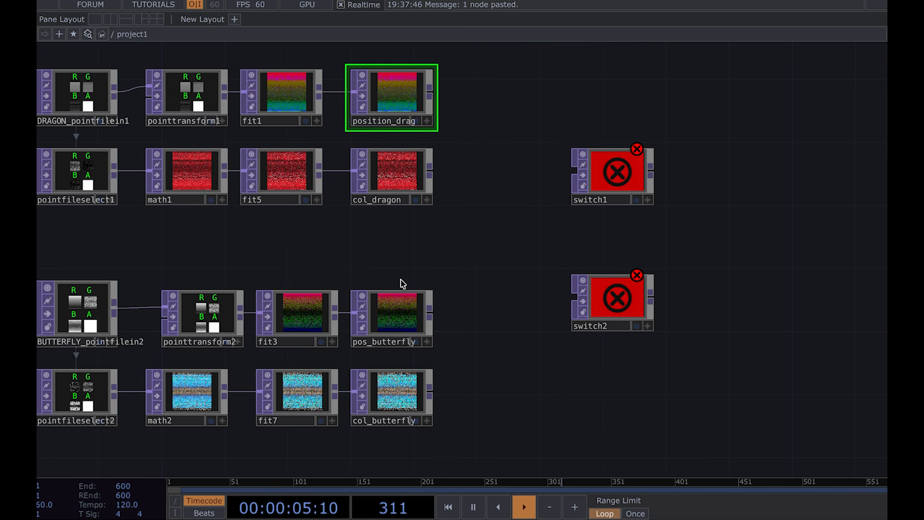
pyautogui.hotkey('ctrl', 'z')
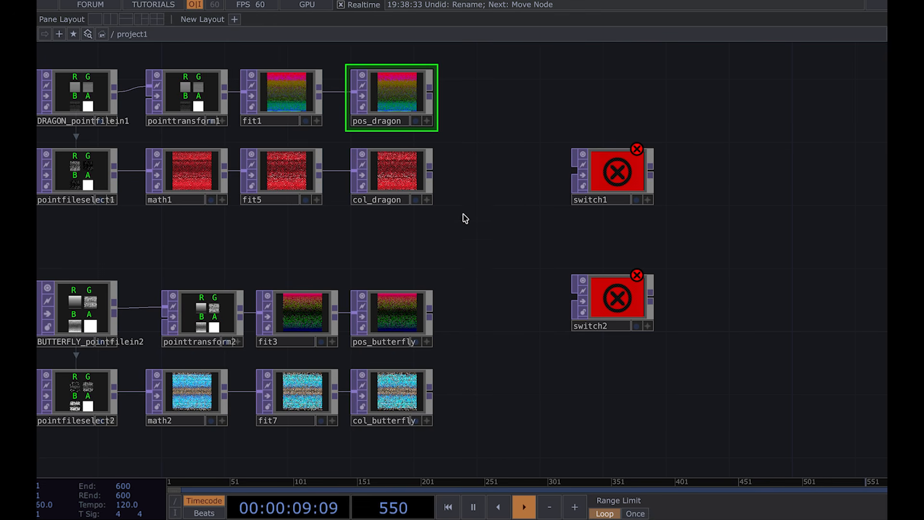
# Step: Wire pos_dragon and pos_butterfly into switch1, and col_dragon and col_butterfly into switch2
pyautogui.click(404, 314)
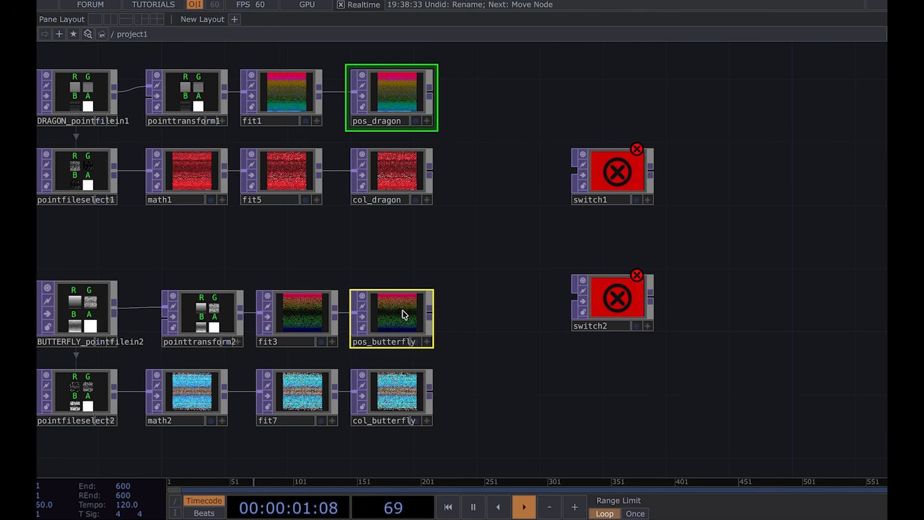
pyautogui.moveTo(437, 105); pyautogui.dragTo(575, 171)
pyautogui.click(405, 181)
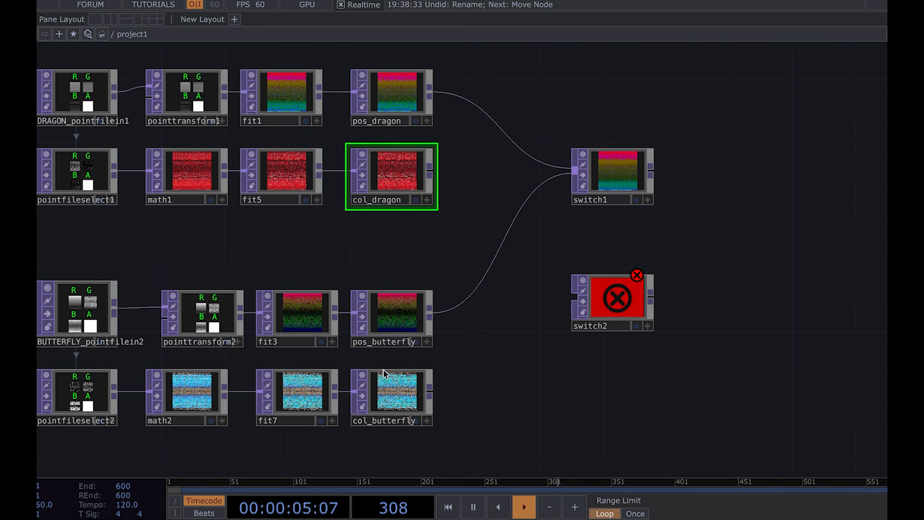
pyautogui.click(390, 400)
pyautogui.moveTo(430, 173); pyautogui.dragTo(585, 305)
pyautogui.click(693, 249)
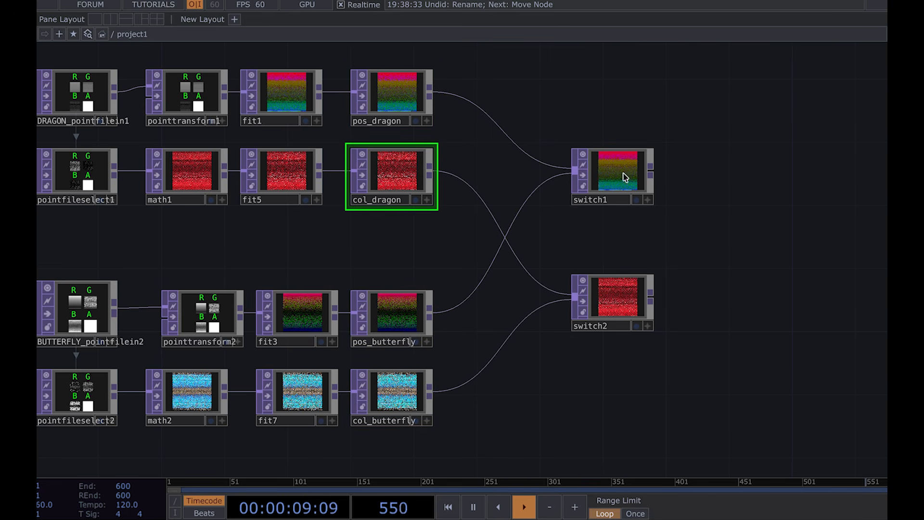
# Step: Turn on Blend between Inputs for switch1 and inspect switch2's parameters
pyautogui.click(613, 161)
pyautogui.hscroll(6, 621, 192)
pyautogui.scroll(2, 621, 192)
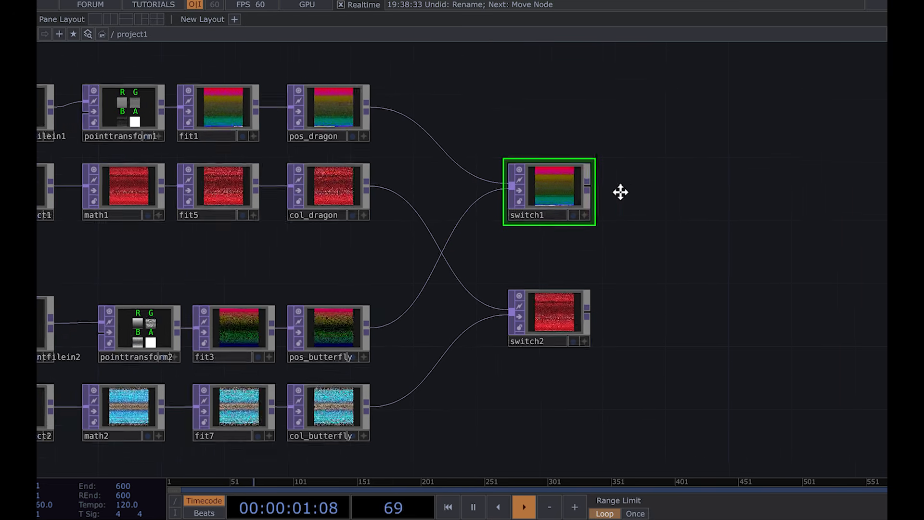
pyautogui.press('p')
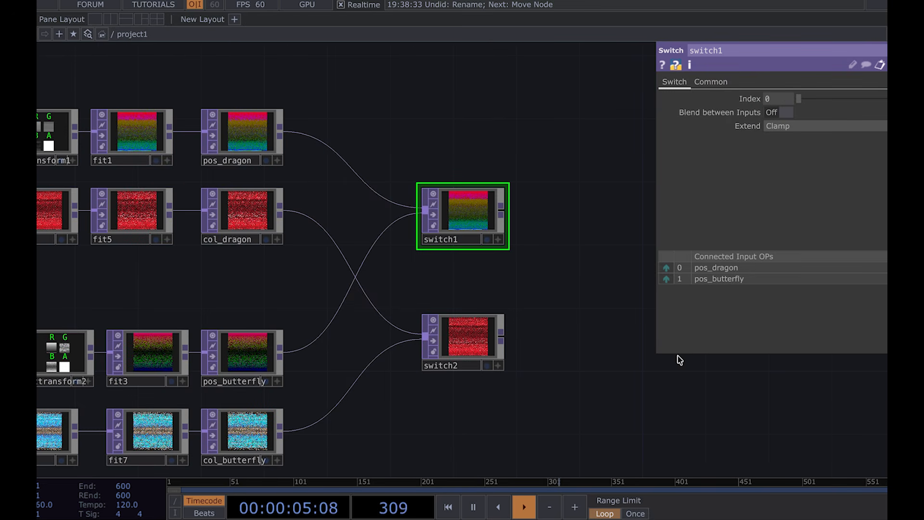
pyautogui.click(474, 357)
pyautogui.click(478, 215)
pyautogui.moveTo(518, 183); pyautogui.dragTo(490, 169)
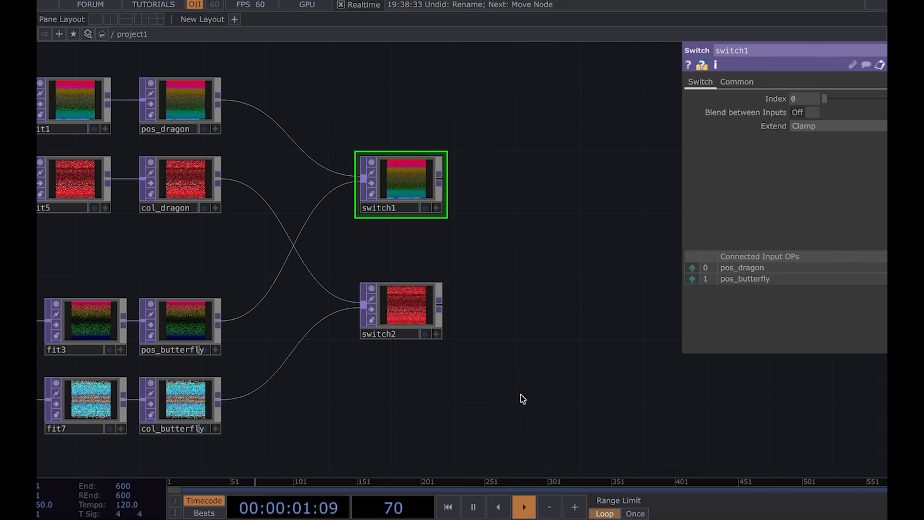
pyautogui.moveTo(463, 377); pyautogui.dragTo(398, 119, button='right')
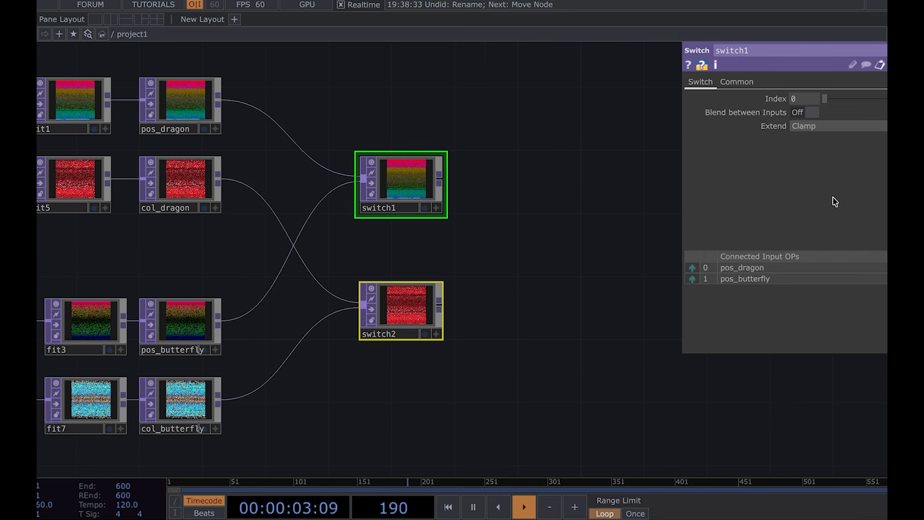
pyautogui.click(805, 114)
pyautogui.click(559, 208)
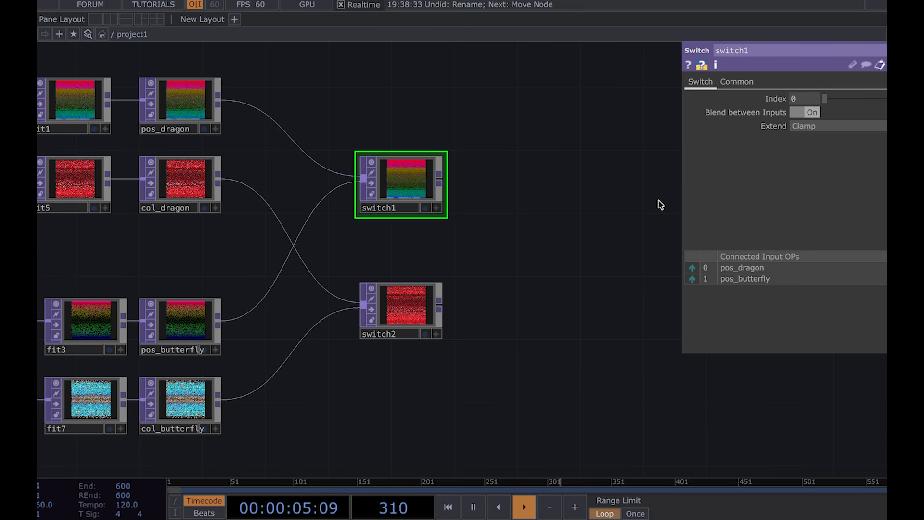
pyautogui.click(417, 300)
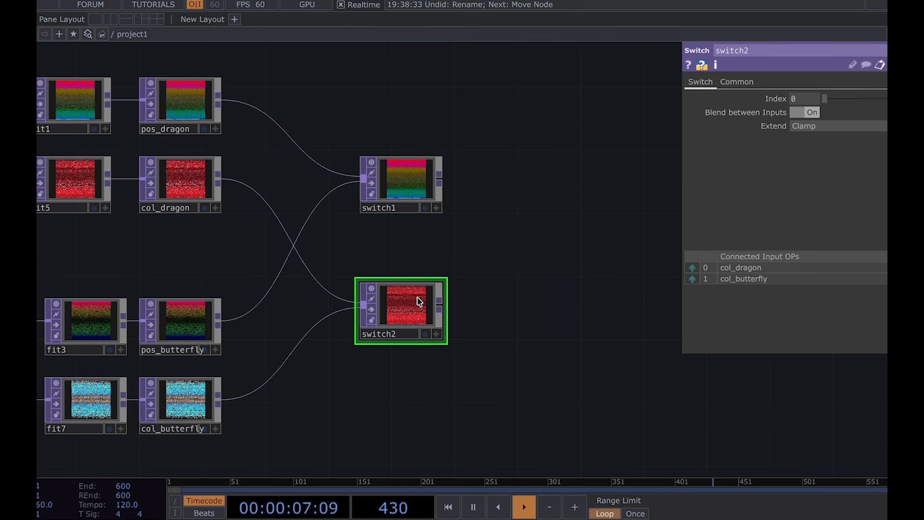
# Step: Attach a Null TOP to the output of switch1 and another to the output of switch2
pyautogui.scroll(-2, 388, 266)
pyautogui.scroll(-1, 388, 265)
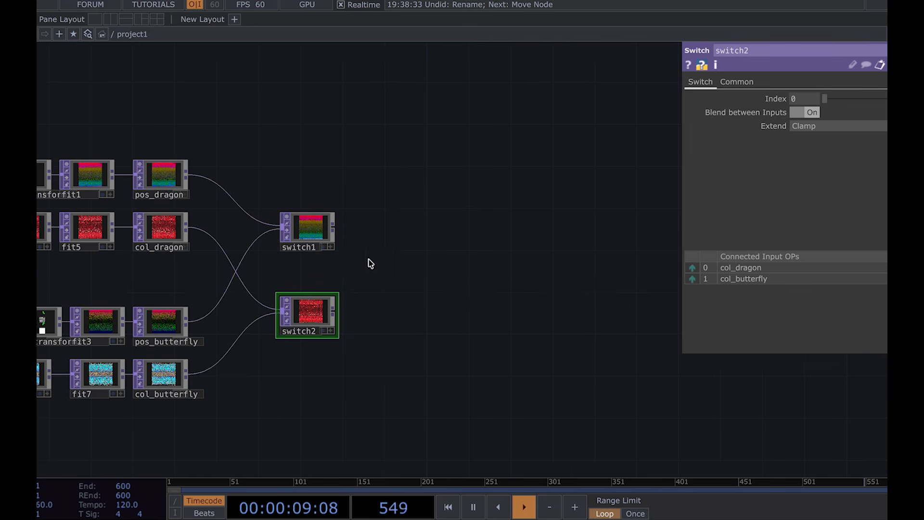
pyautogui.scroll(3, 330, 233)
pyautogui.scroll(1, 333, 240)
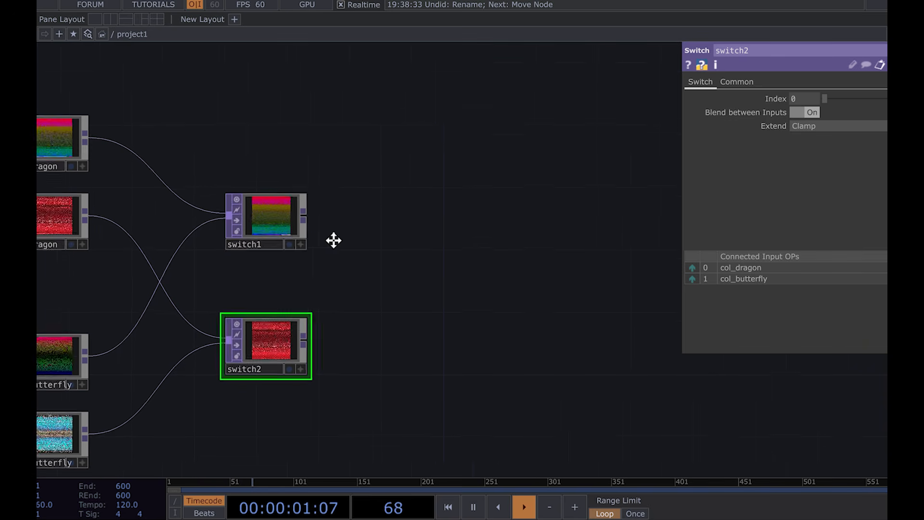
pyautogui.moveTo(333, 241); pyautogui.dragTo(330, 241)
pyautogui.moveTo(228, 199); pyautogui.dragTo(375, 197)
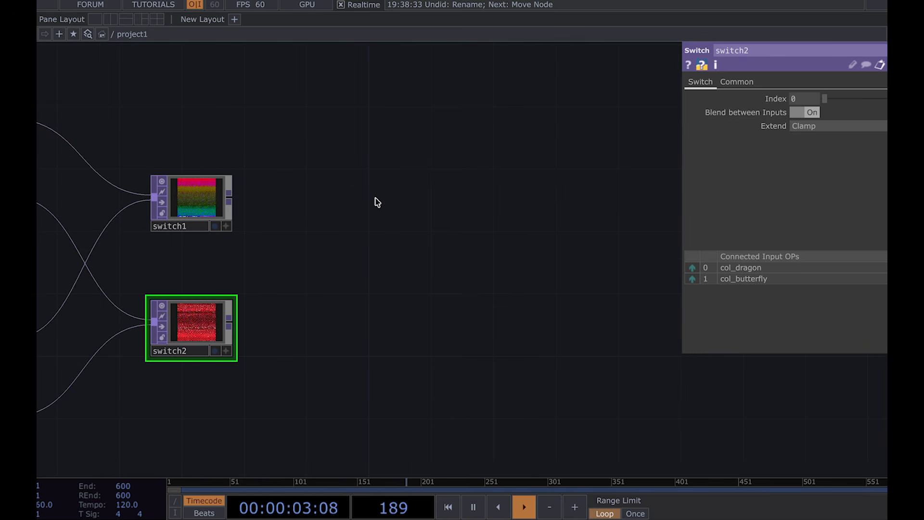
pyautogui.click(429, 202)
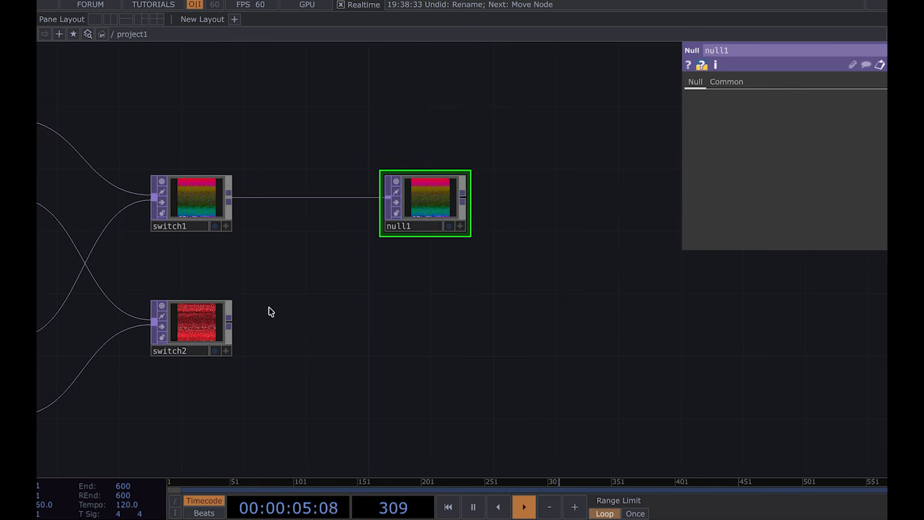
pyautogui.moveTo(229, 320); pyautogui.dragTo(400, 324)
pyautogui.click(434, 332)
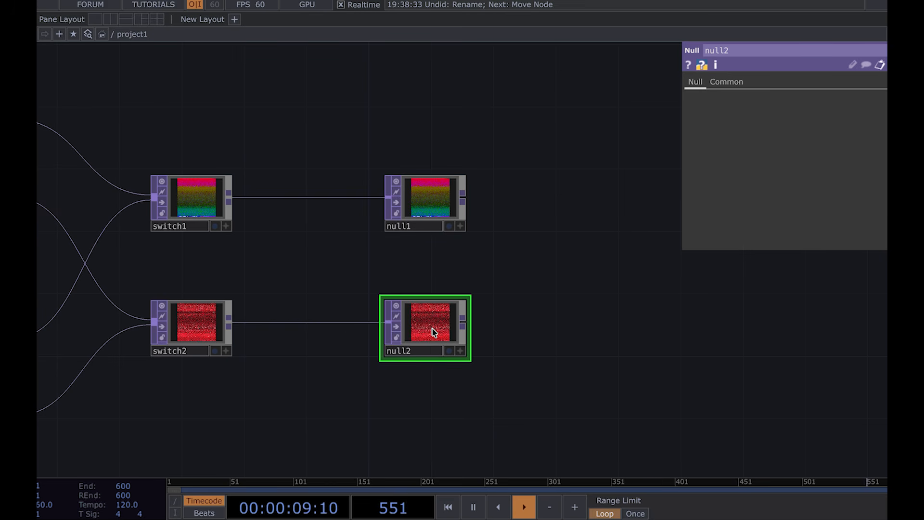
pyautogui.moveTo(438, 333)
pyautogui.mouseDown()
pyautogui.moveTo(454, 332)
pyautogui.moveTo(443, 325)
pyautogui.mouseUp()
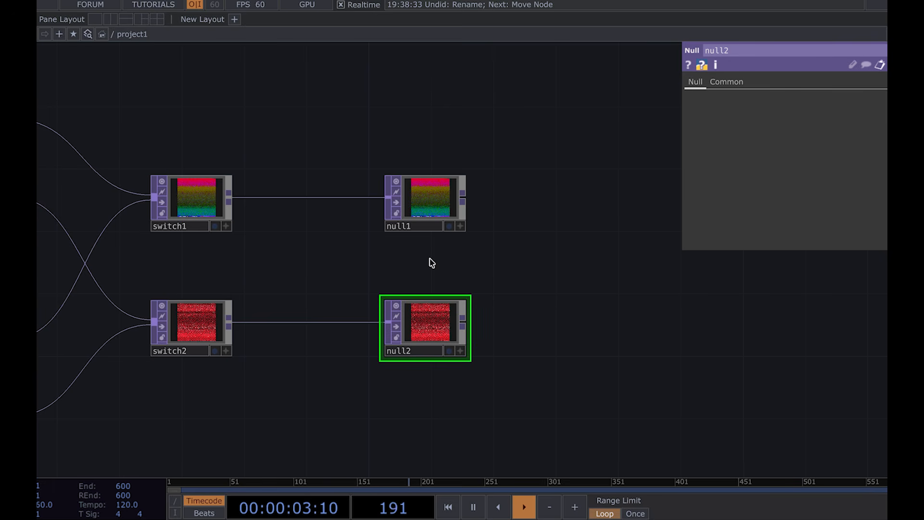
# Step: Rename null1 as pos and null2 as col
pyautogui.scroll(3, 430, 259)
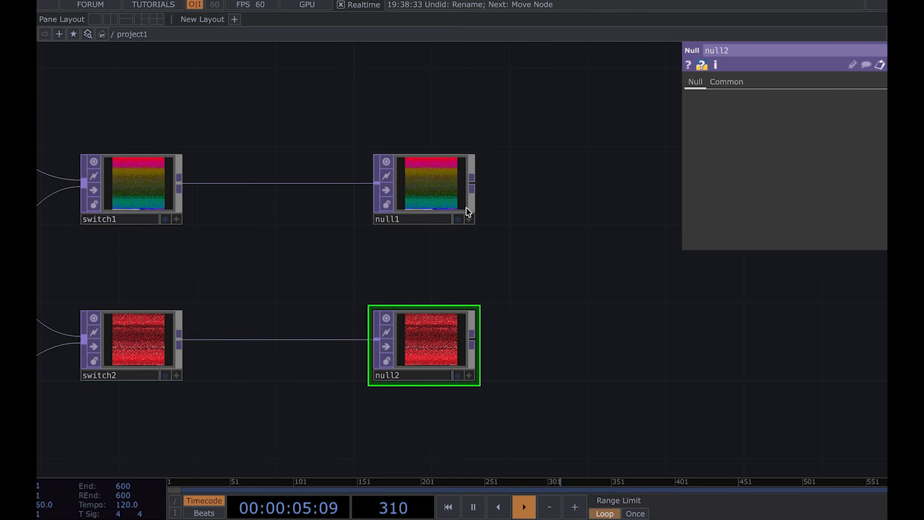
pyautogui.scroll(-3, 468, 212)
pyautogui.moveTo(314, 123); pyautogui.dragTo(520, 131)
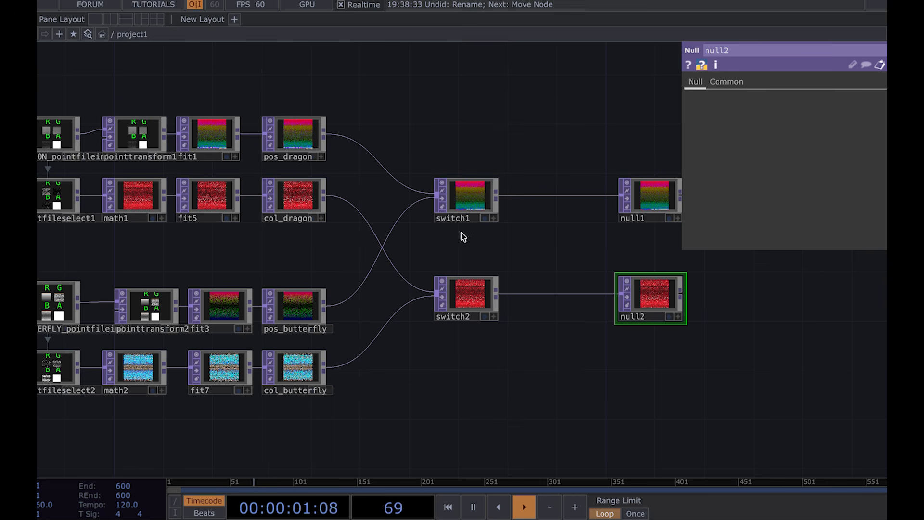
pyautogui.moveTo(611, 231); pyautogui.dragTo(447, 232)
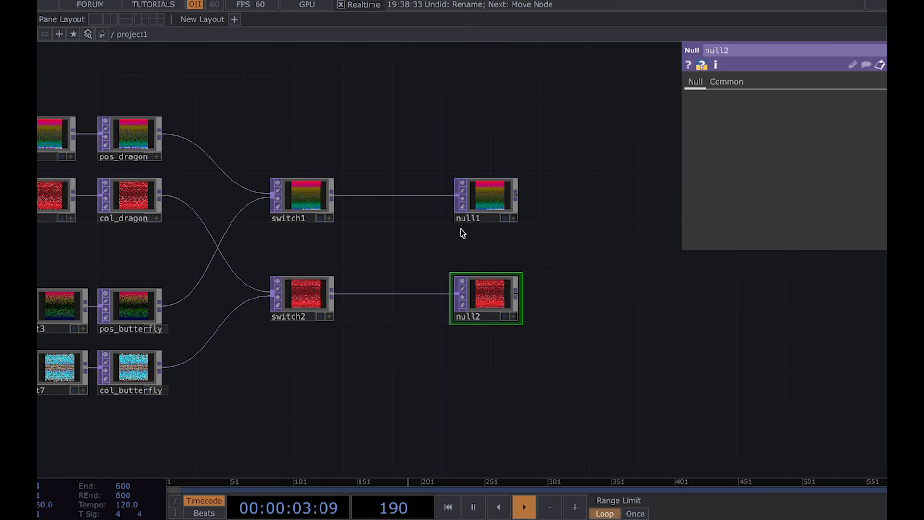
pyautogui.scroll(5, 487, 212)
pyautogui.click(459, 235)
pyautogui.write('pos')
pyautogui.press('Return')
pyautogui.click(435, 461)
pyautogui.write('col')
pyautogui.press('Return')
# Step: Insert a Level TOP on the wire between switch1 and pos, then delete it
pyautogui.moveTo(310, 330); pyautogui.dragTo(457, 263)
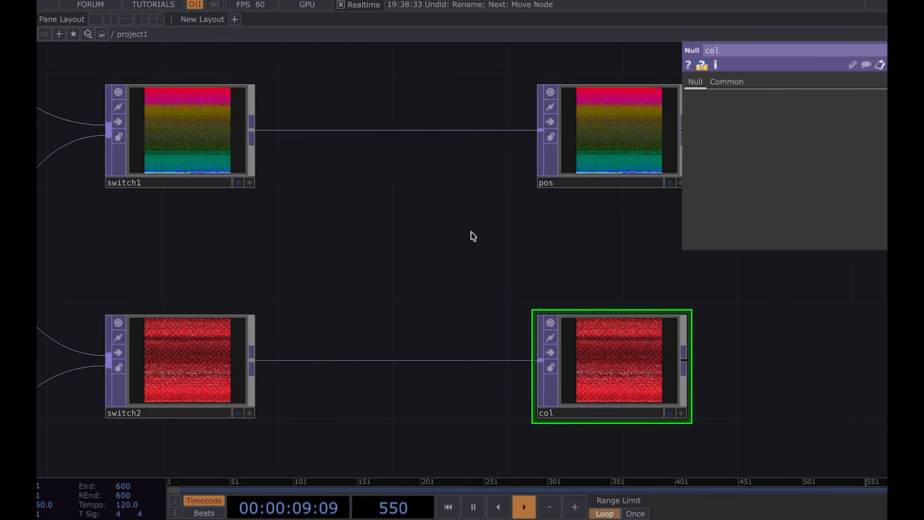
pyautogui.scroll(-2, 387, 187)
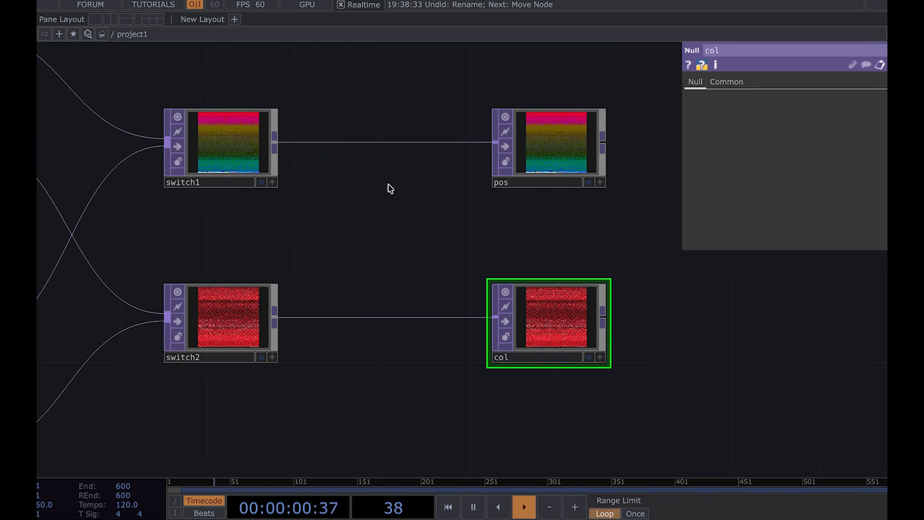
pyautogui.rightClick(347, 140)
pyautogui.click(361, 127)
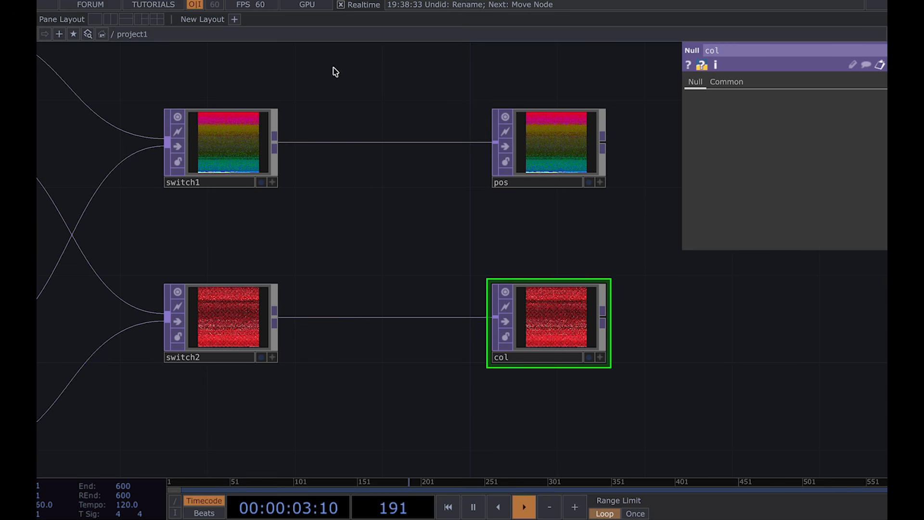
pyautogui.click(390, 151)
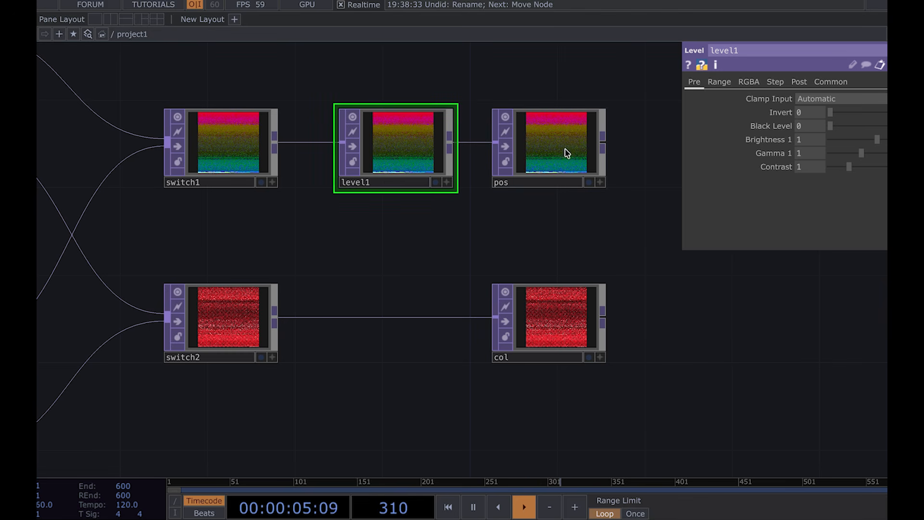
pyautogui.press('Delete')
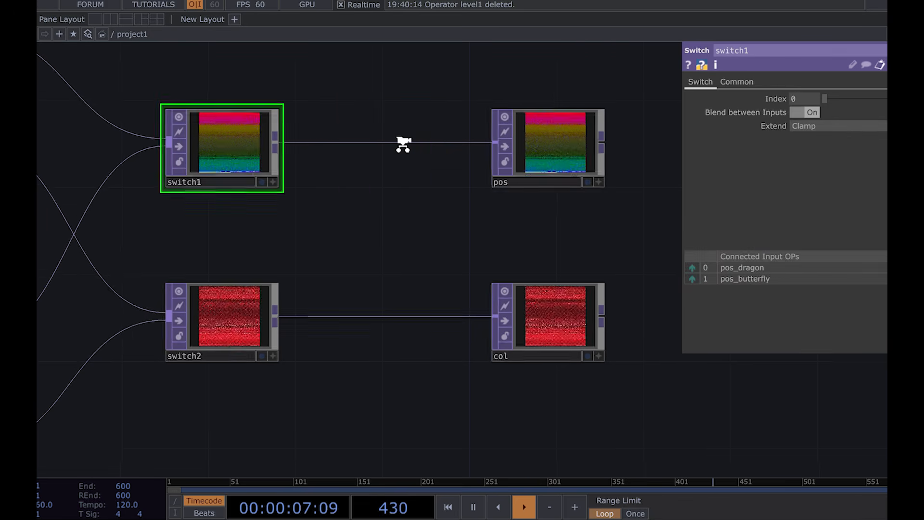
pyautogui.scroll(-3, 404, 144)
pyautogui.press('p')
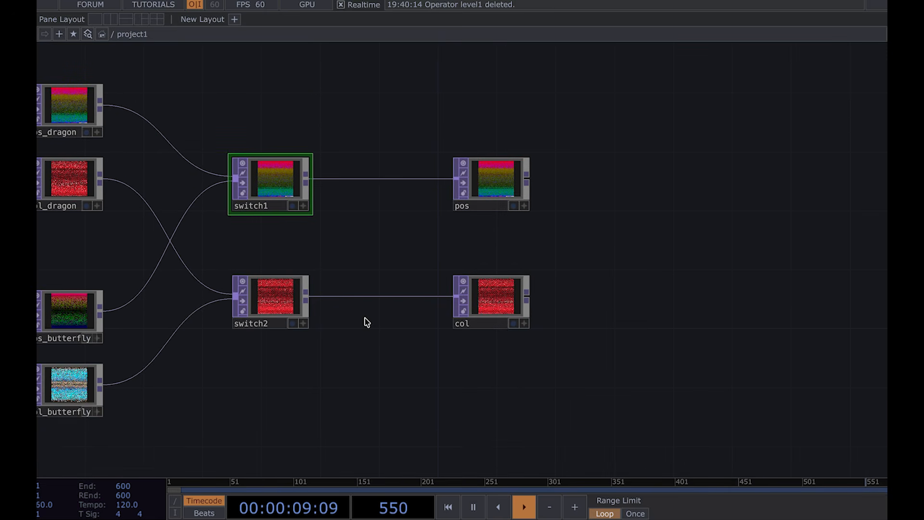
# Step: Add a Geometry COMP to the right of the pos and col nulls
pyautogui.scroll(-5, 366, 317)
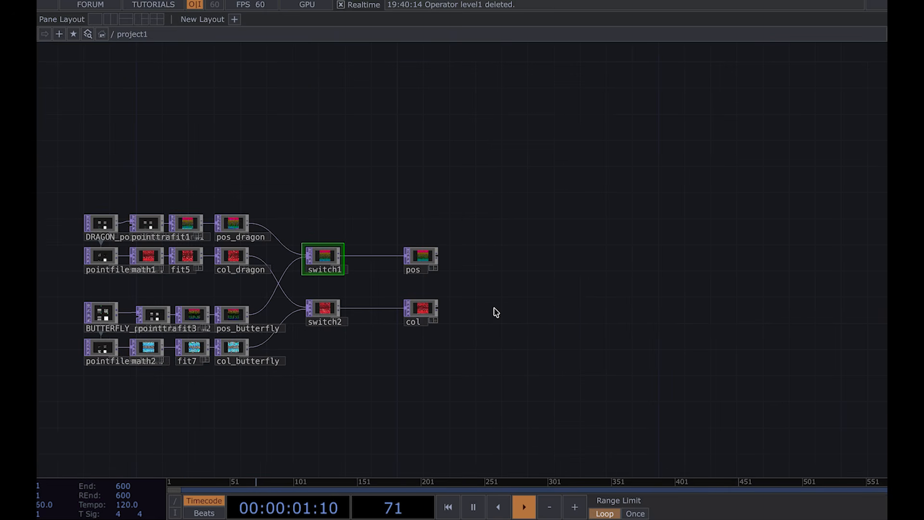
pyautogui.scroll(2, 537, 292)
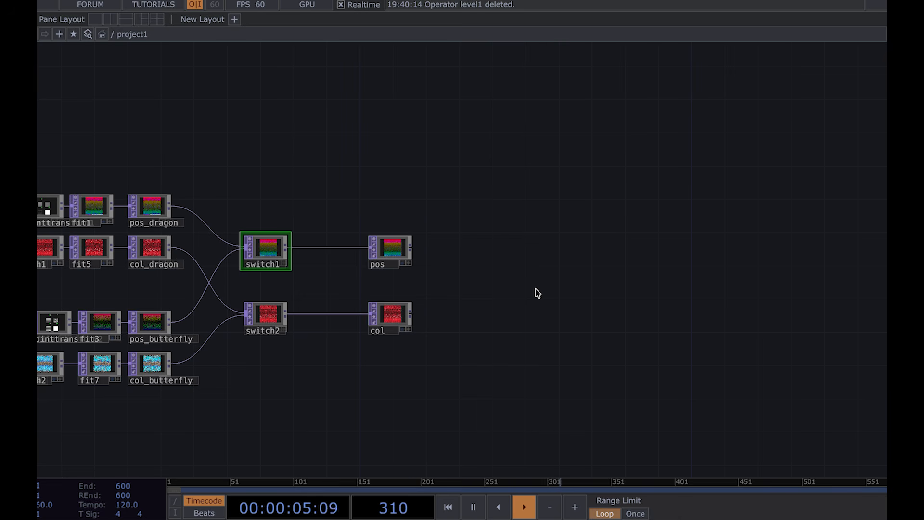
pyautogui.scroll(2, 538, 291)
pyautogui.moveTo(537, 291); pyautogui.dragTo(430, 292)
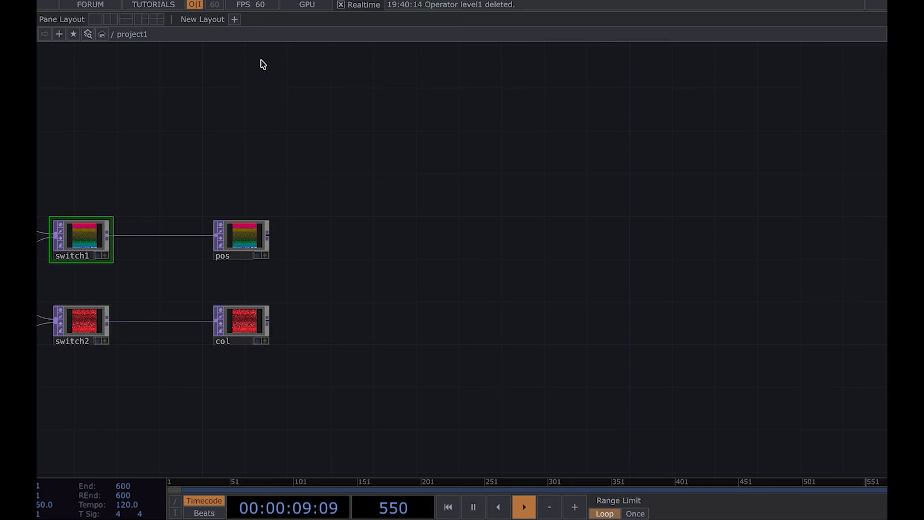
pyautogui.click(433, 277)
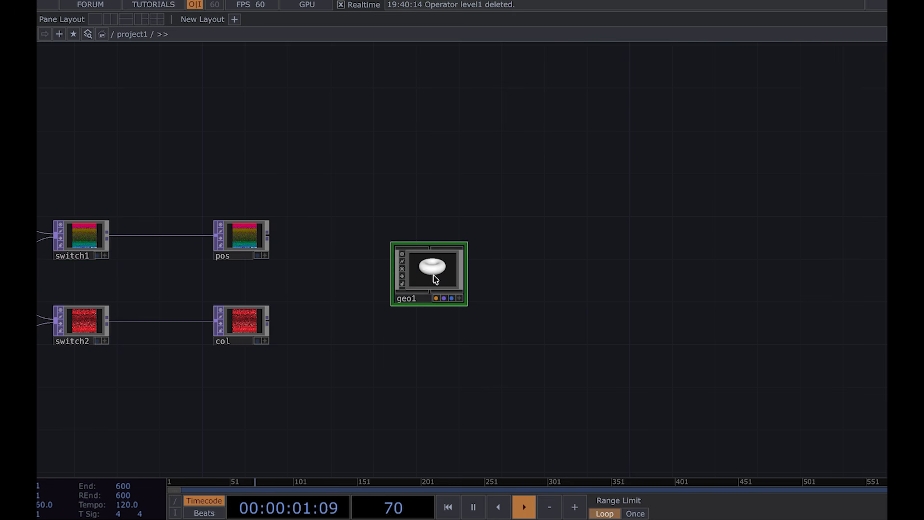
# Step: Enter geo1 and delete the default torus inside it
pyautogui.scroll(5, 433, 277)
pyautogui.scroll(-3, 578, 241)
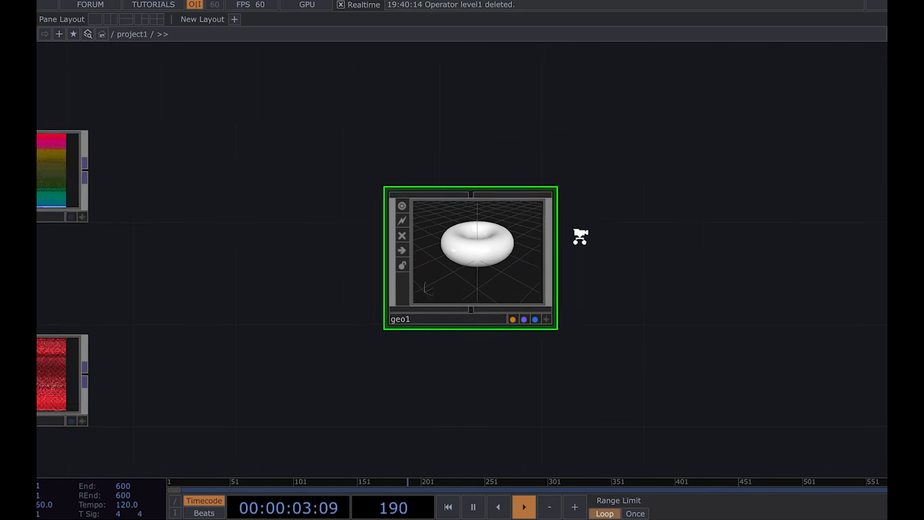
pyautogui.doubleClick(495, 241)
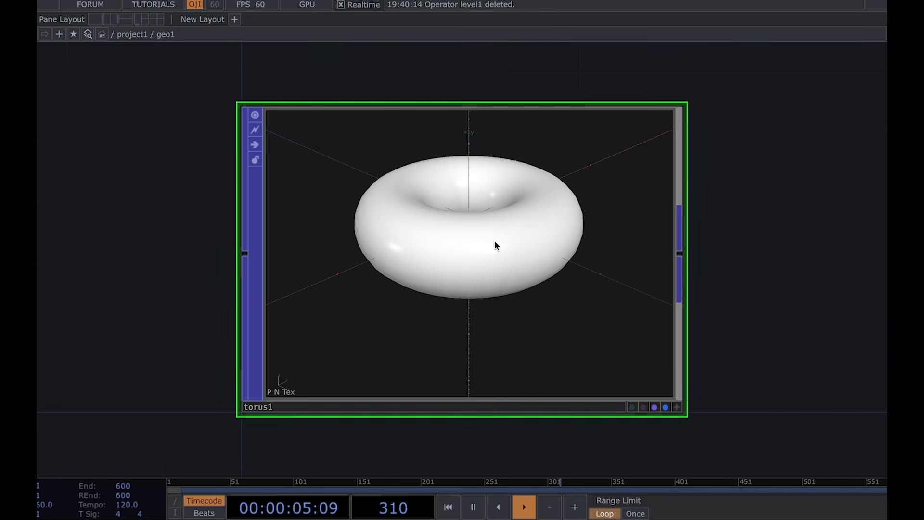
pyautogui.press('Delete')
# Step: Place an Add SOP inside geo1 and turn on its Add Points option
pyautogui.scroll(-2, 504, 268)
pyautogui.moveTo(505, 268); pyautogui.dragTo(393, 273)
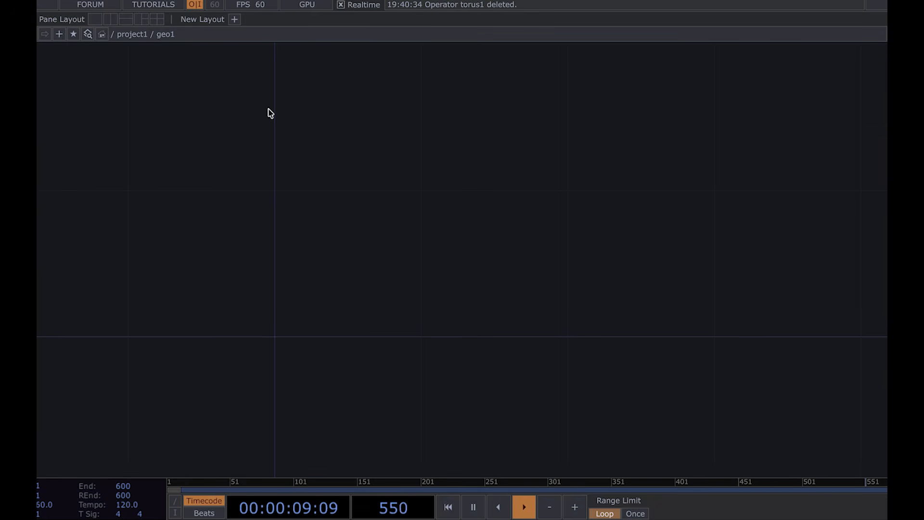
pyautogui.click(305, 255)
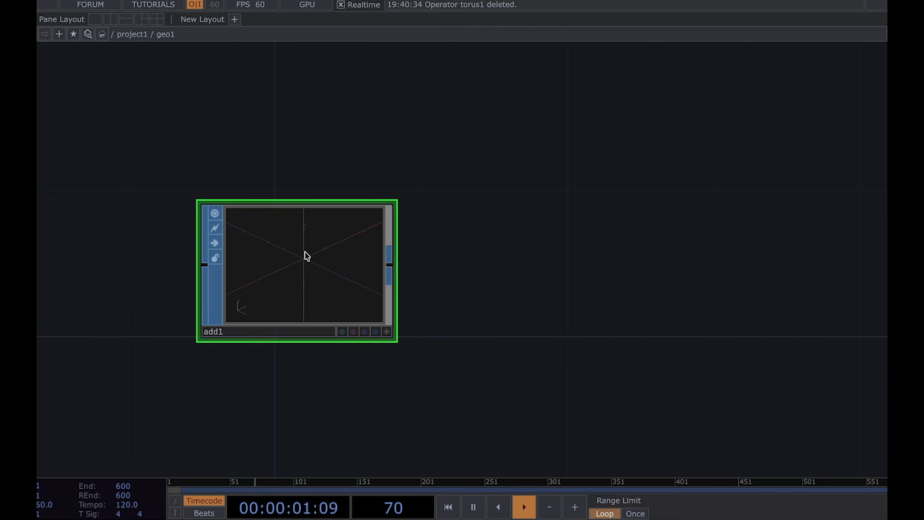
pyautogui.click(824, 146)
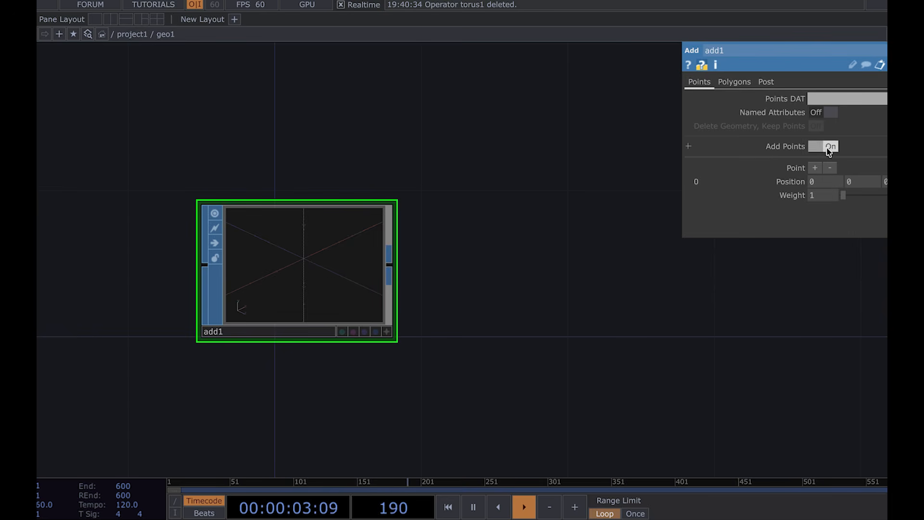
# Step: Append a Convert SOP to add1, converting to Particles Per Point with Particle Type Render as Point Sprites
pyautogui.scroll(-2, 544, 318)
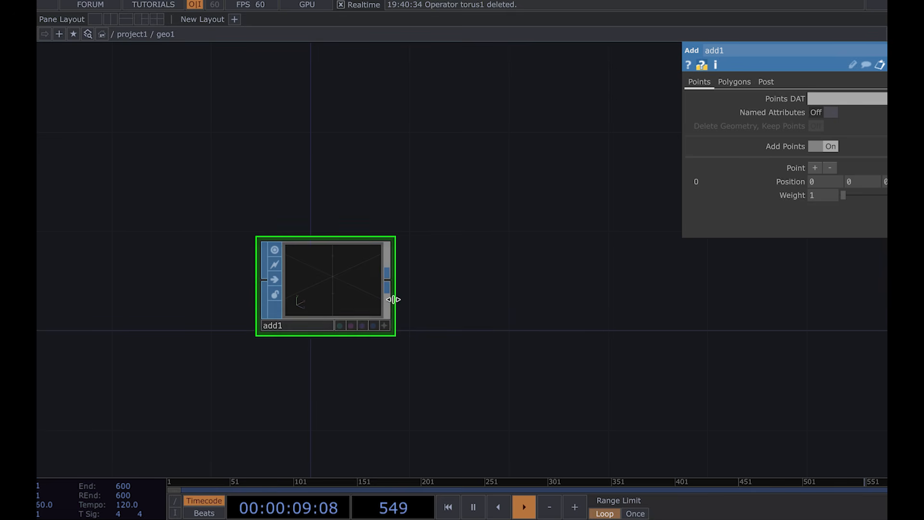
pyautogui.moveTo(387, 287); pyautogui.dragTo(512, 304)
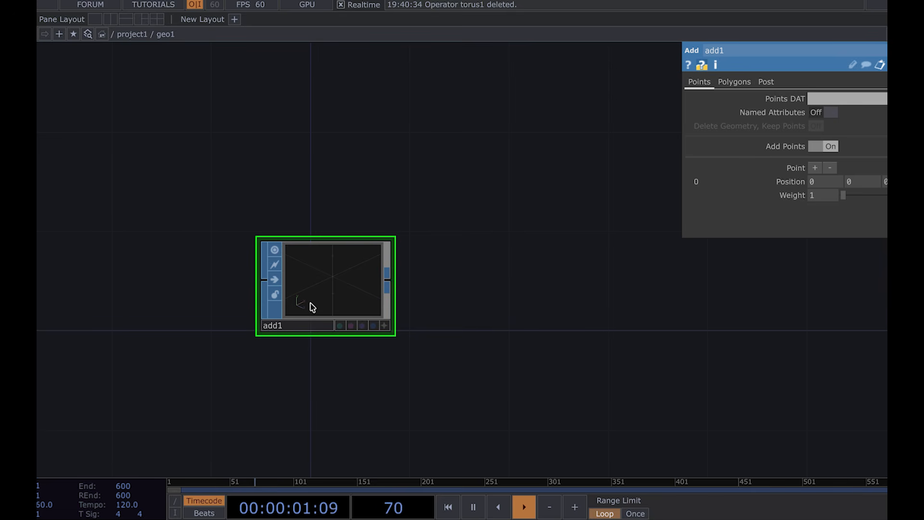
pyautogui.click(506, 279)
pyautogui.moveTo(539, 134); pyautogui.dragTo(443, 130)
pyautogui.click(807, 113)
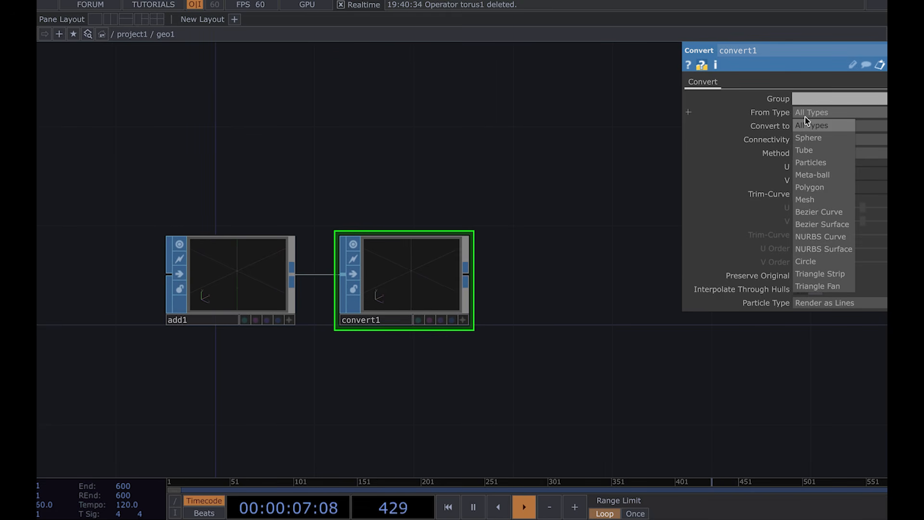
pyautogui.click(805, 125)
pyautogui.click(803, 125)
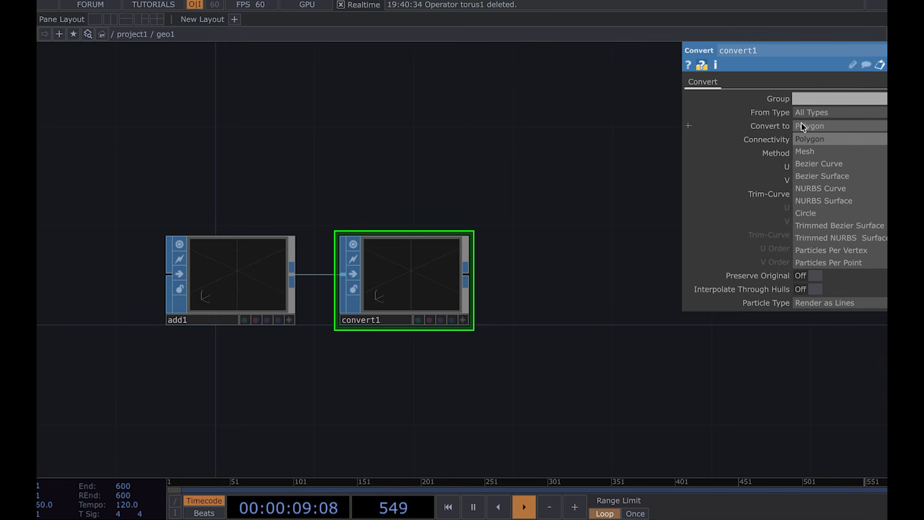
pyautogui.click(827, 263)
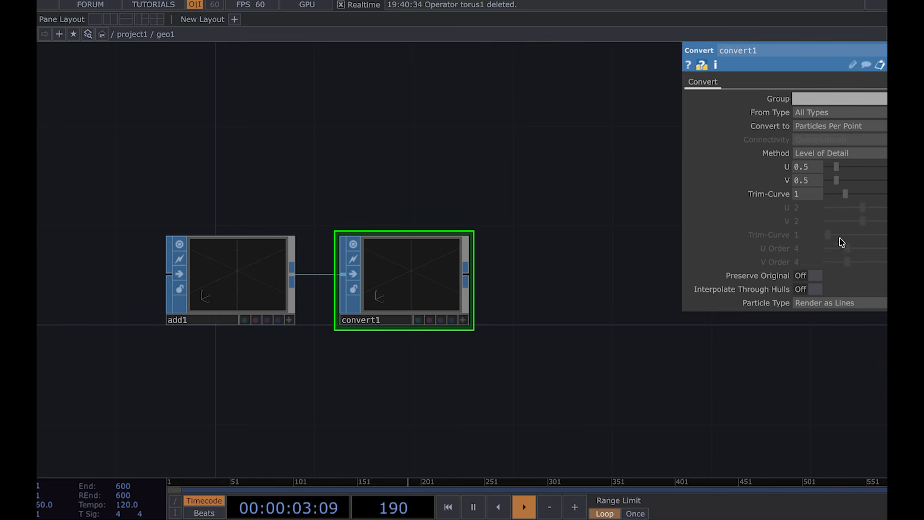
pyautogui.click(816, 302)
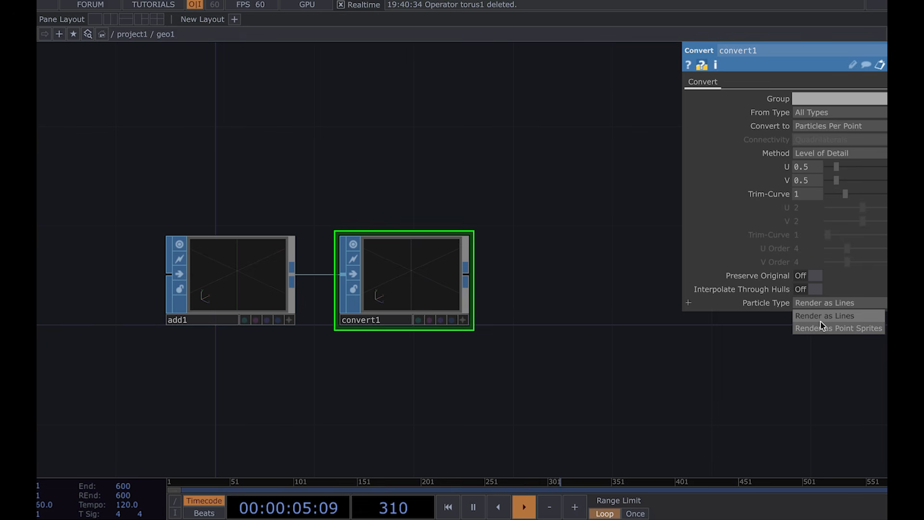
pyautogui.click(823, 327)
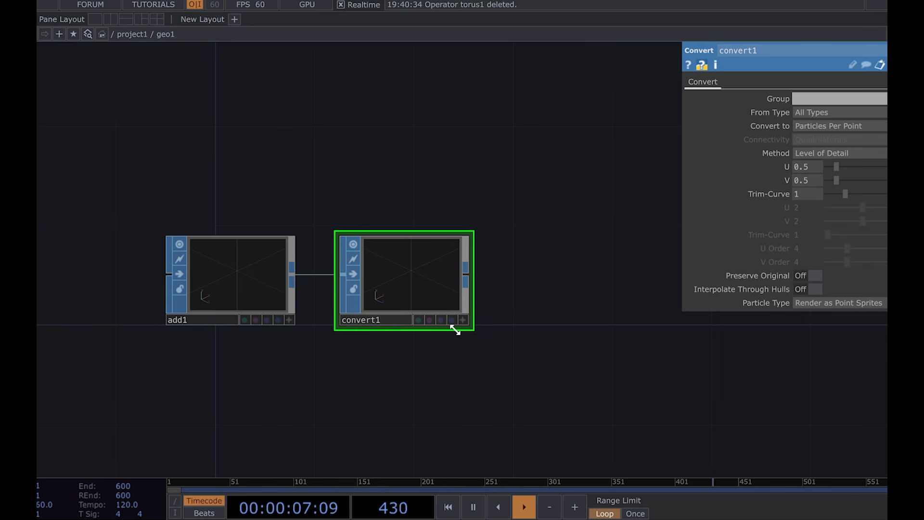
# Step: Turn on convert1's display and render flags
pyautogui.scroll(3, 448, 334)
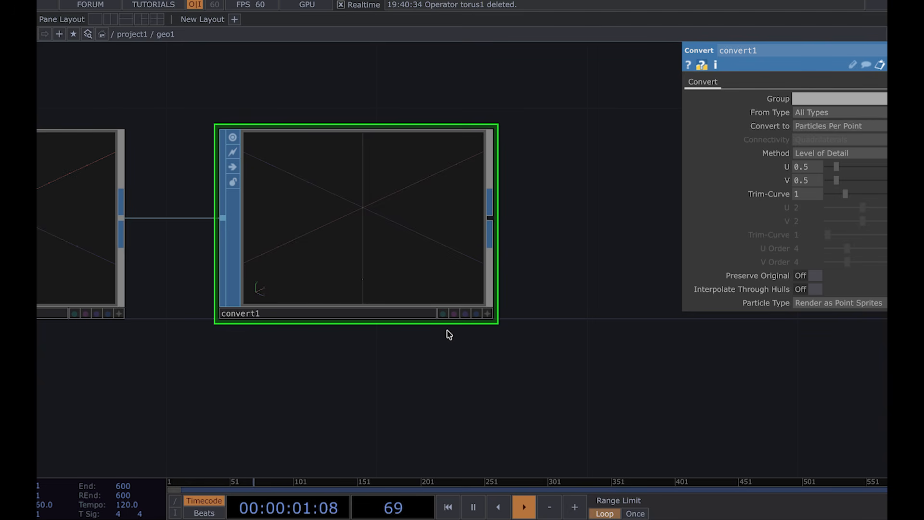
pyautogui.click(466, 314)
pyautogui.click(477, 314)
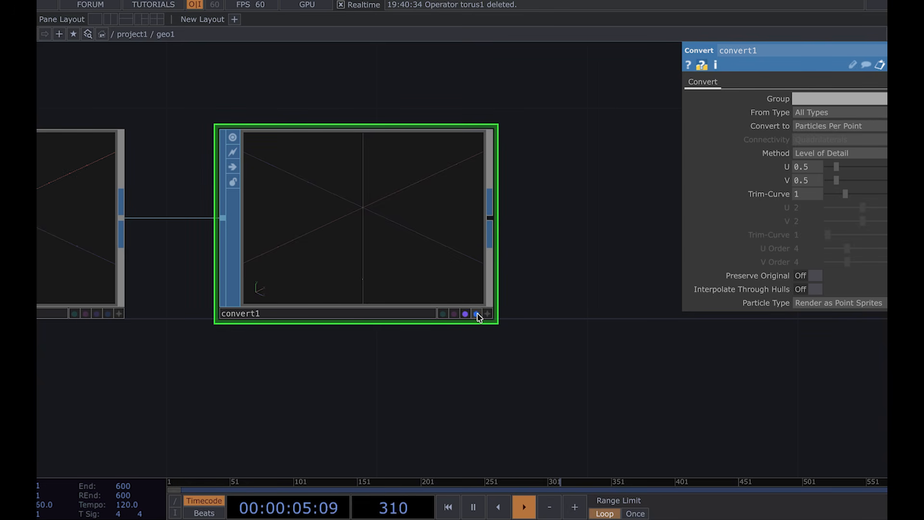
# Step: Return to project1 and add a Camera COMP, a Light COMP and a Render TOP beside geo1
pyautogui.scroll(-1, 420, 359)
pyautogui.scroll(-4, 420, 359)
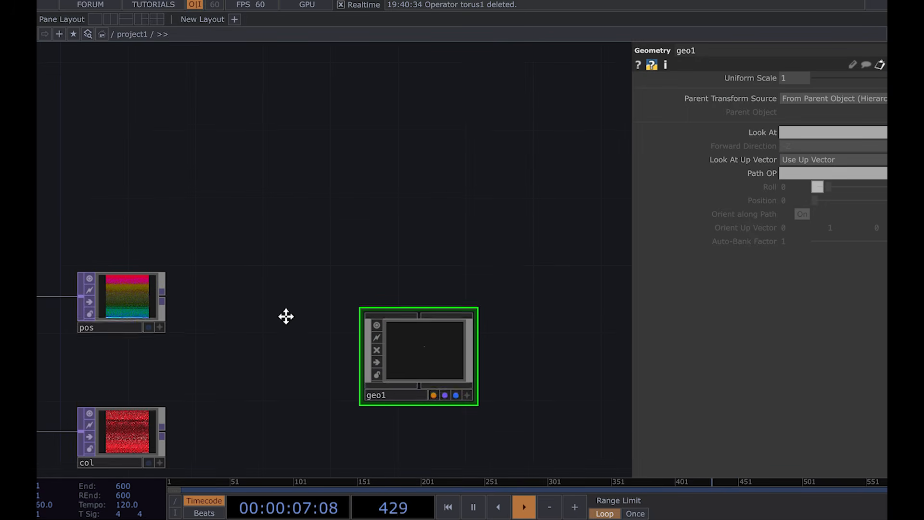
pyautogui.moveTo(285, 334); pyautogui.dragTo(343, 244)
pyautogui.scroll(3, 420, 239)
pyautogui.scroll(-4, 420, 239)
pyautogui.moveTo(434, 170); pyautogui.dragTo(398, 196)
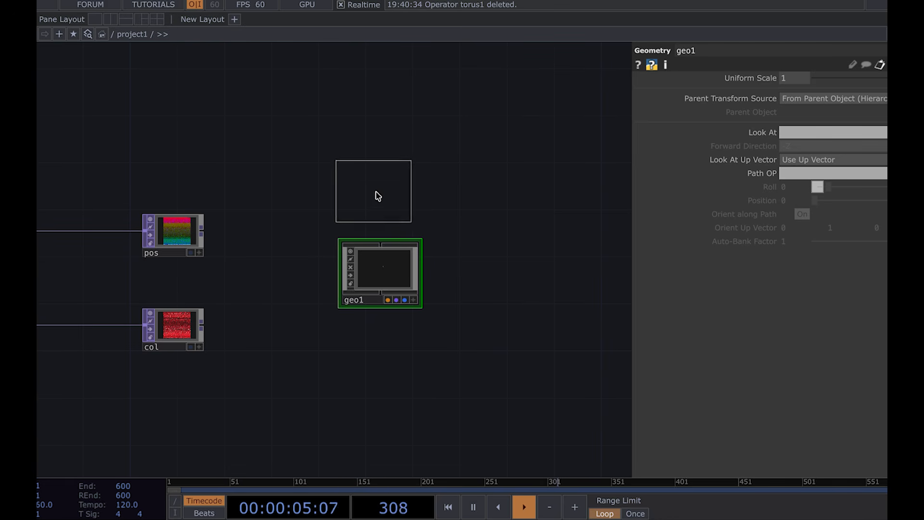
pyautogui.click(380, 197)
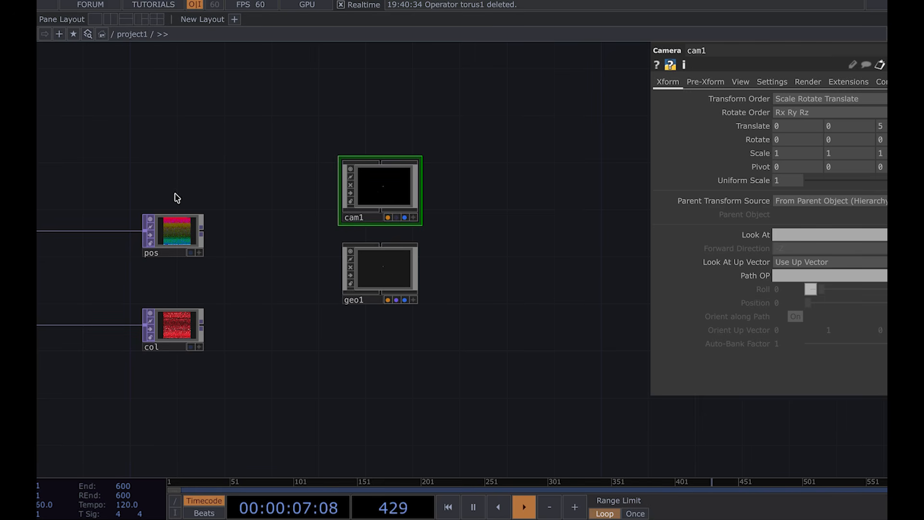
pyautogui.click(476, 191)
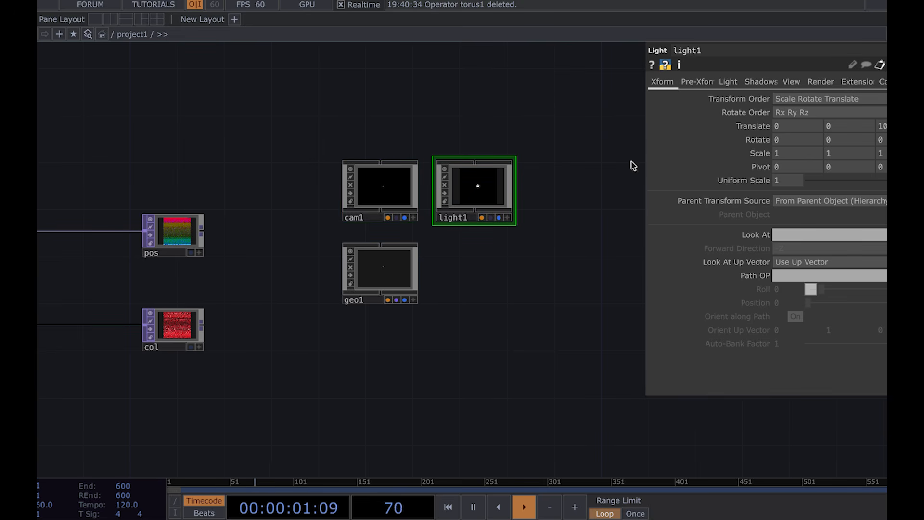
pyautogui.click(474, 271)
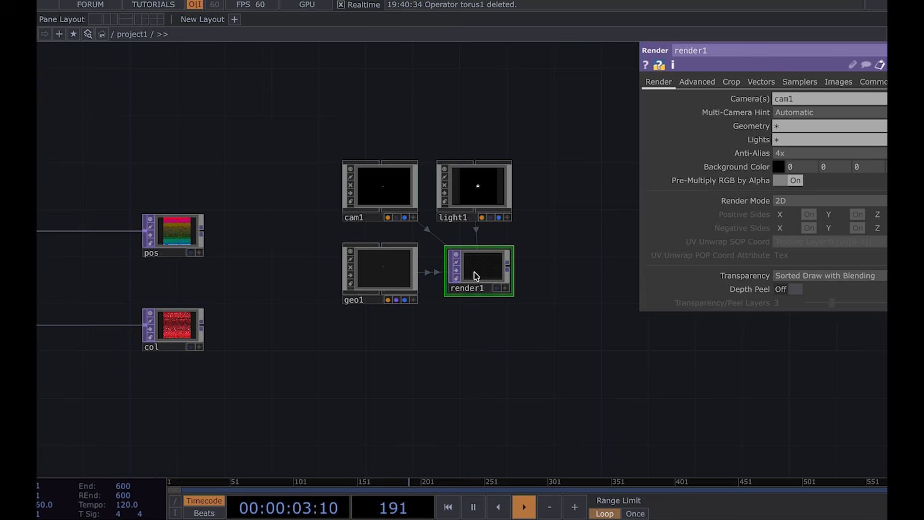
# Step: Select geo1 and zoom around the network to inspect the render setup and the pos null
pyautogui.scroll(4, 475, 271)
pyautogui.scroll(-5, 498, 270)
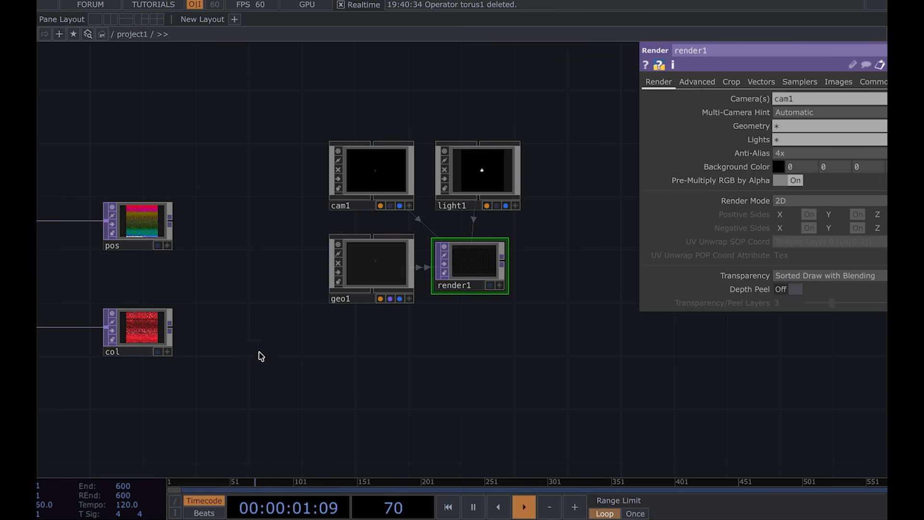
pyautogui.click(375, 256)
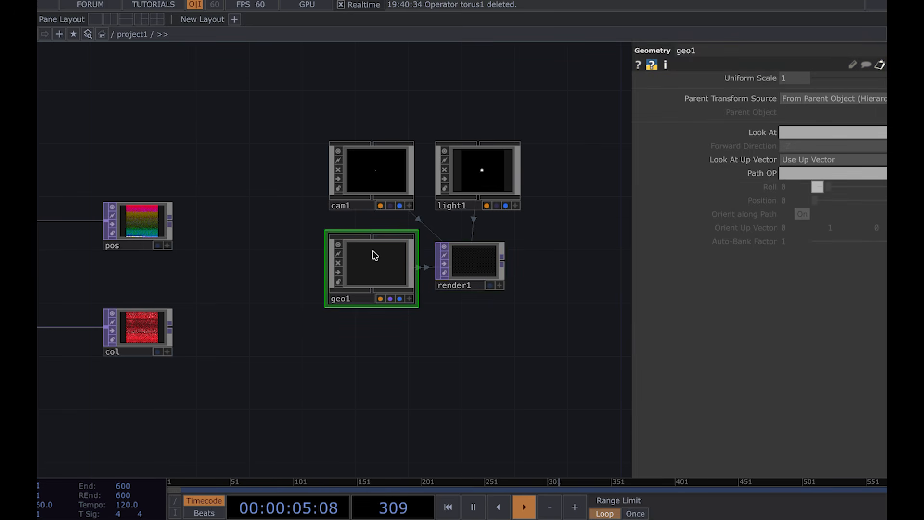
pyautogui.scroll(5, 131, 212)
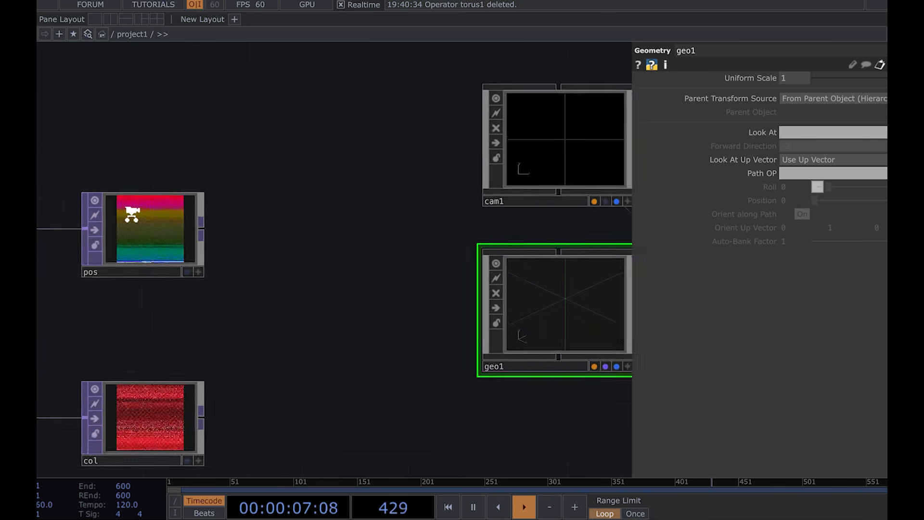
pyautogui.scroll(8, 132, 214)
pyautogui.scroll(-2, 132, 214)
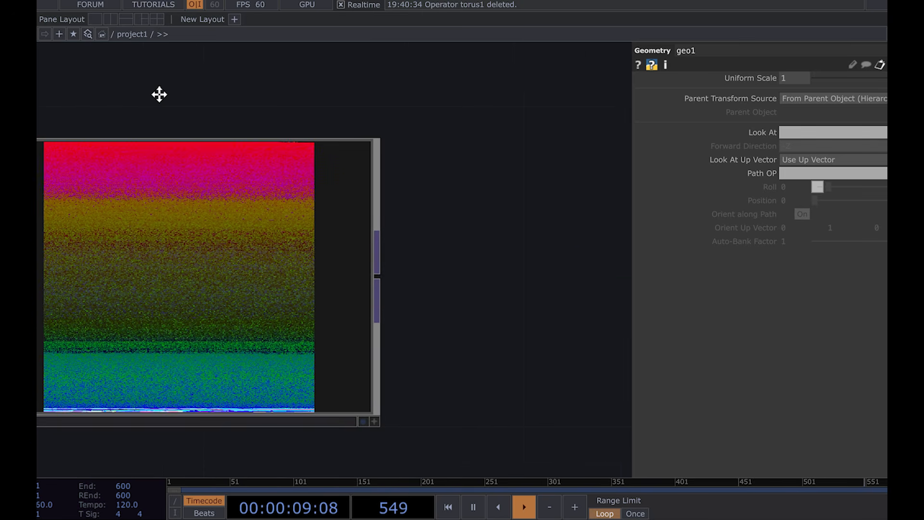
pyautogui.moveTo(159, 94); pyautogui.dragTo(217, 94)
pyautogui.scroll(3, 128, 232)
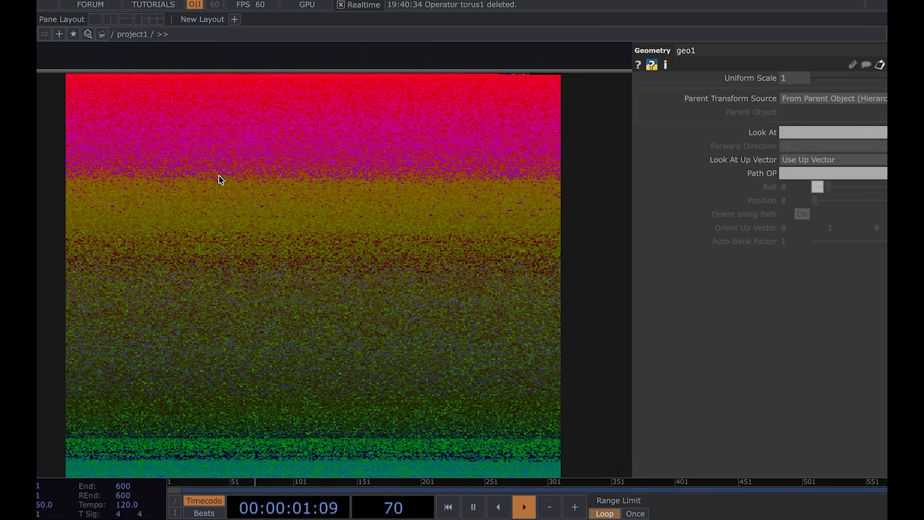
pyautogui.scroll(-8, 219, 177)
pyautogui.moveTo(508, 256); pyautogui.dragTo(256, 173)
pyautogui.scroll(-4, 394, 238)
pyautogui.scroll(-1, 394, 238)
pyautogui.moveTo(541, 254); pyautogui.dragTo(426, 247)
pyautogui.scroll(10, 410, 238)
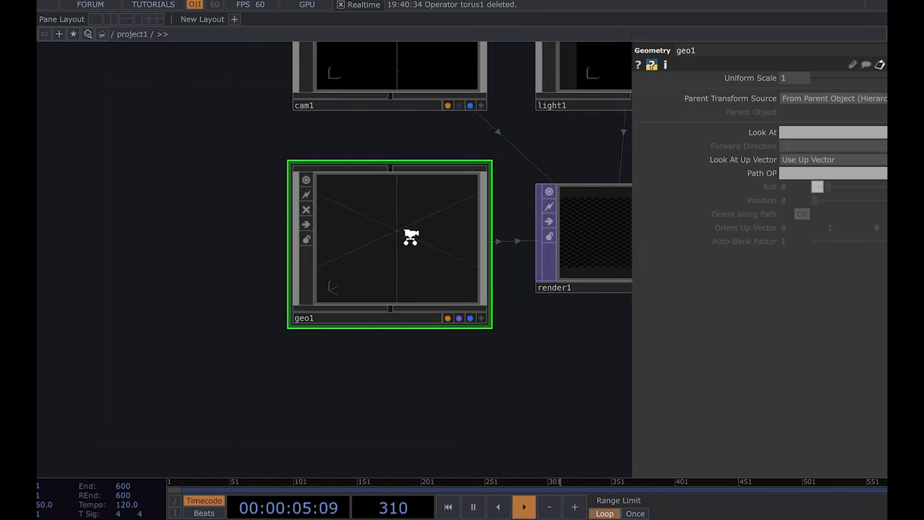
pyautogui.scroll(-8, 320, 278)
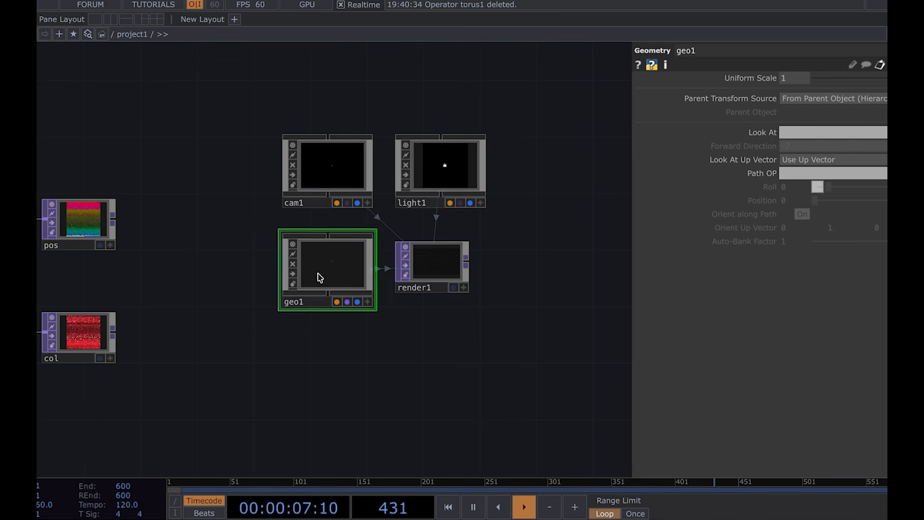
# Step: Zoom in to inspect the pos and col null textures next to geo1
pyautogui.moveTo(198, 253); pyautogui.dragTo(321, 251)
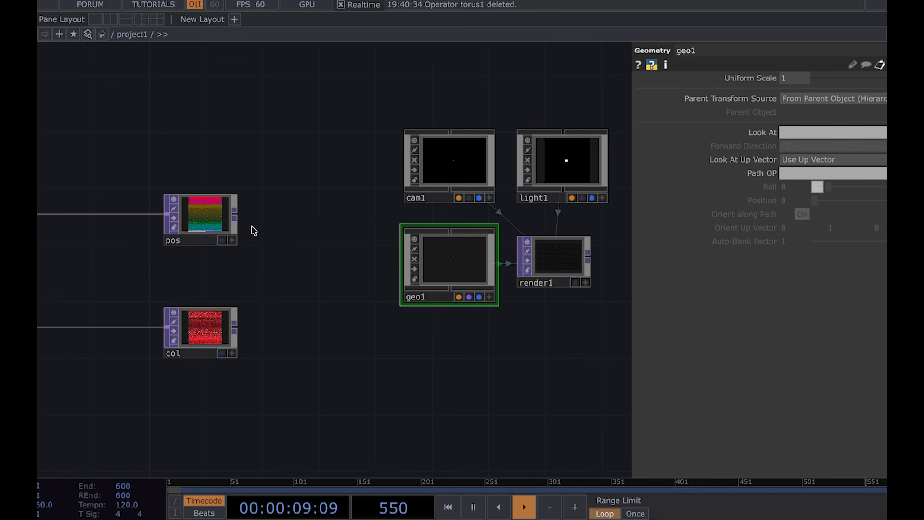
pyautogui.scroll(5, 185, 208)
pyautogui.scroll(5, 207, 215)
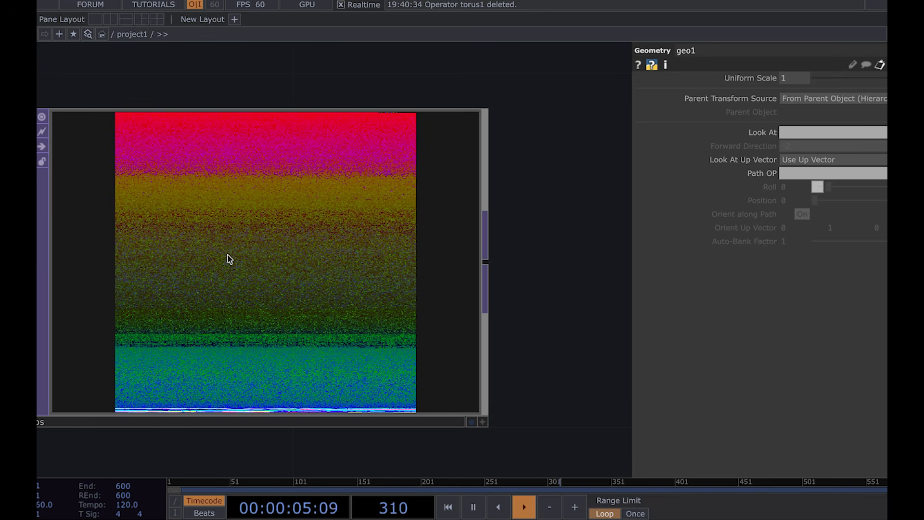
pyautogui.scroll(-6, 229, 214)
pyautogui.moveTo(134, 240); pyautogui.dragTo(132, 138)
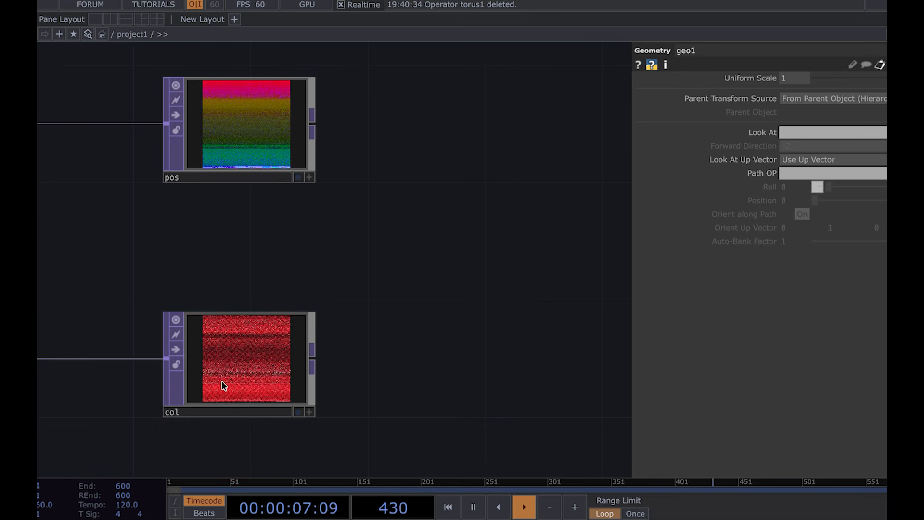
pyautogui.scroll(4, 222, 382)
pyautogui.scroll(2, 223, 383)
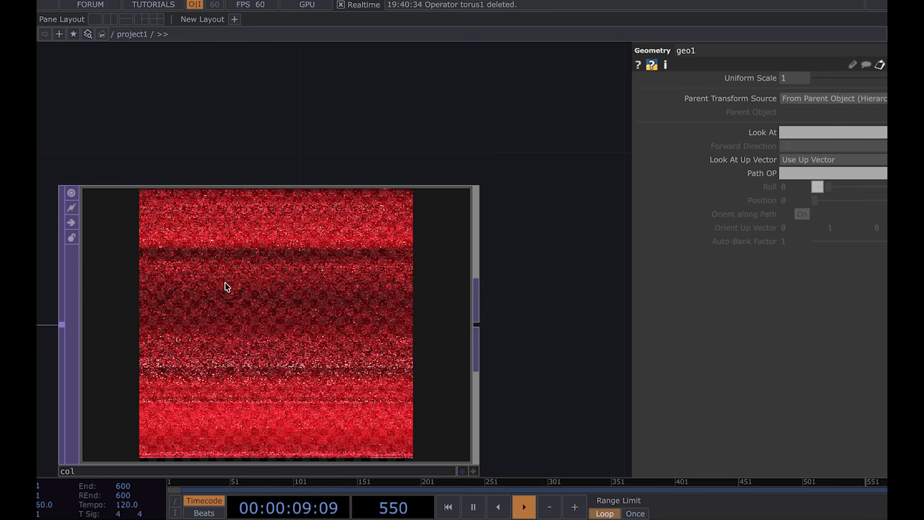
pyautogui.scroll(-5, 232, 280)
pyautogui.moveTo(332, 214); pyautogui.dragTo(264, 272)
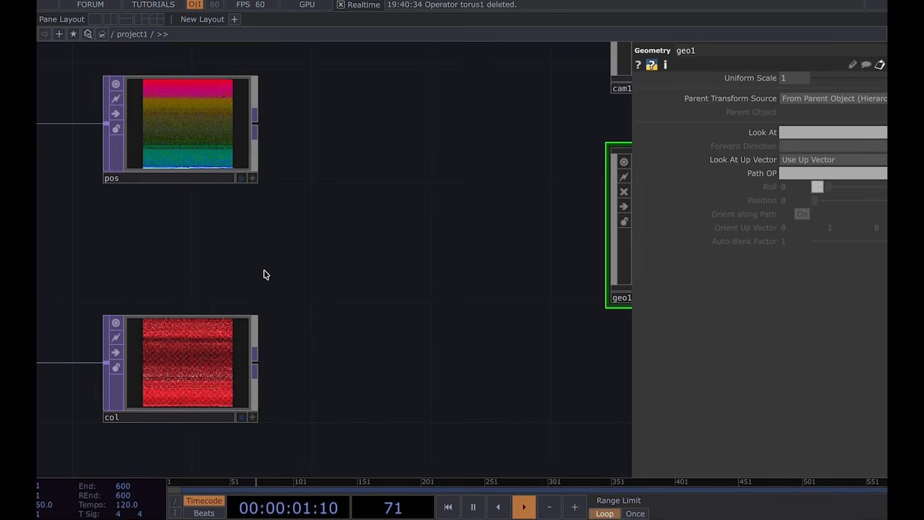
# Step: Turn on instancing for geo1 and set pos as its Translate OP
pyautogui.scroll(-2, 264, 273)
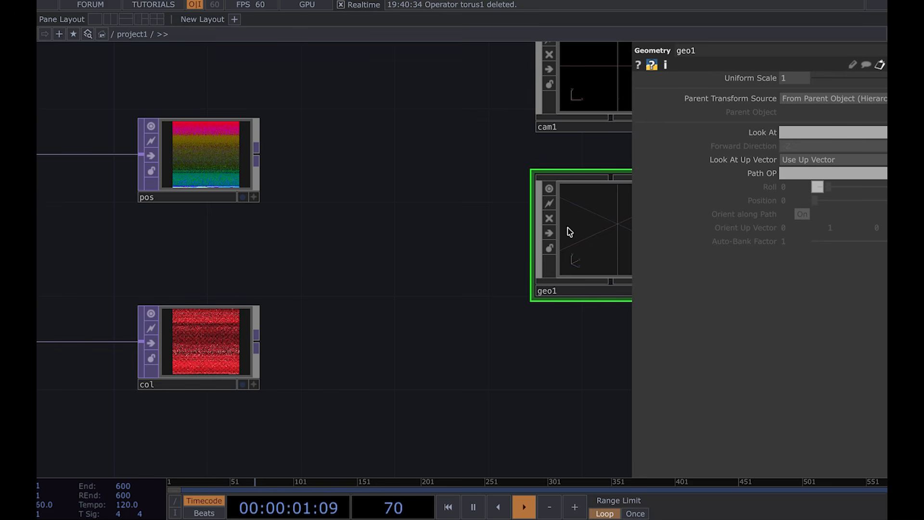
pyautogui.scroll(-2, 481, 262)
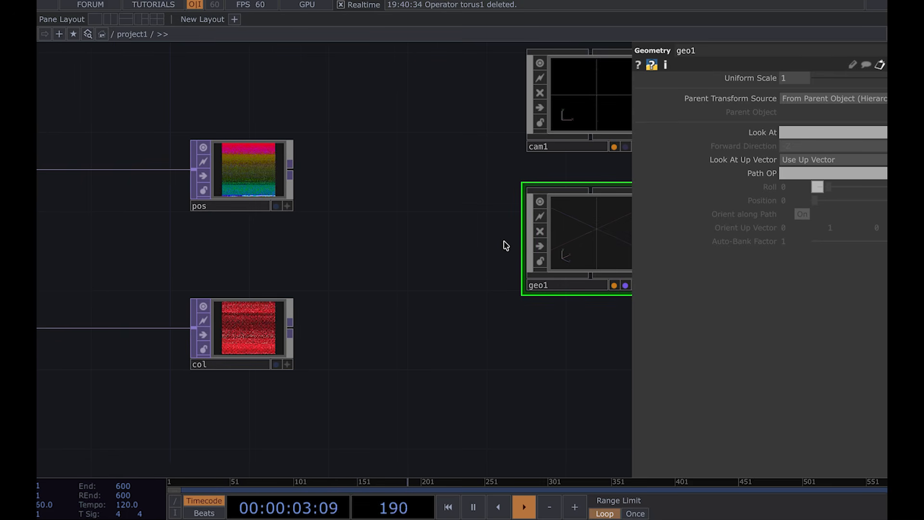
pyautogui.moveTo(504, 244); pyautogui.dragTo(403, 257)
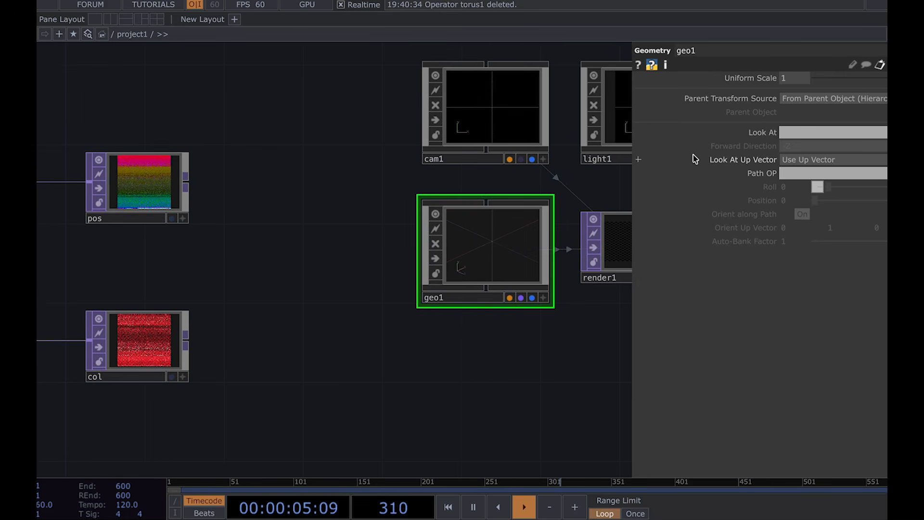
pyautogui.scroll(3, 695, 159)
pyautogui.click(712, 83)
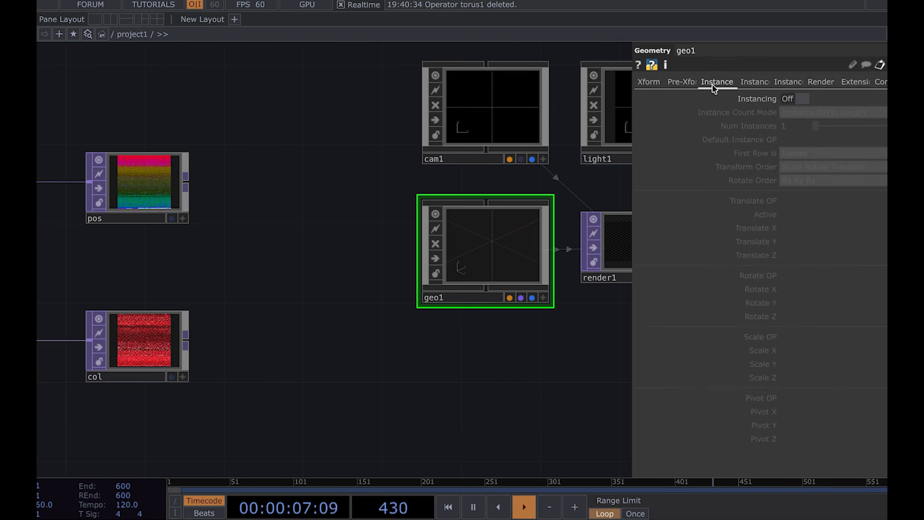
pyautogui.click(799, 100)
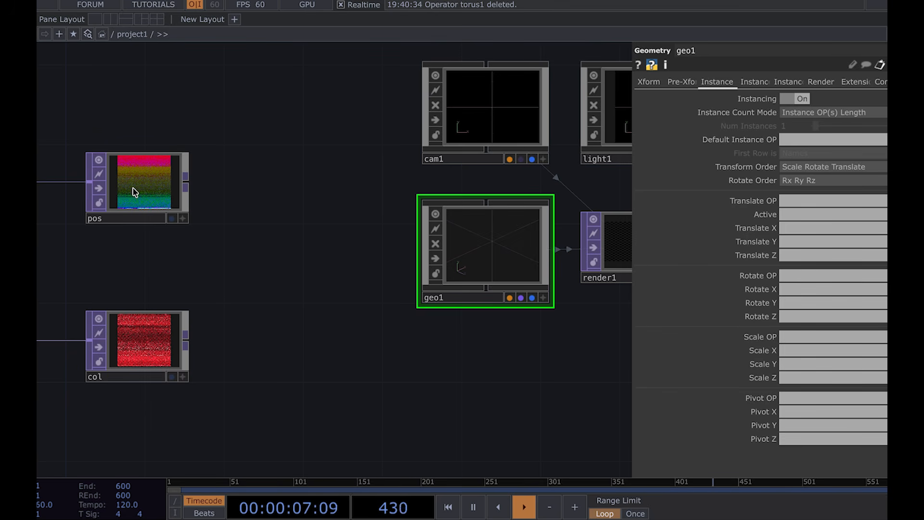
pyautogui.moveTo(135, 192); pyautogui.dragTo(833, 201)
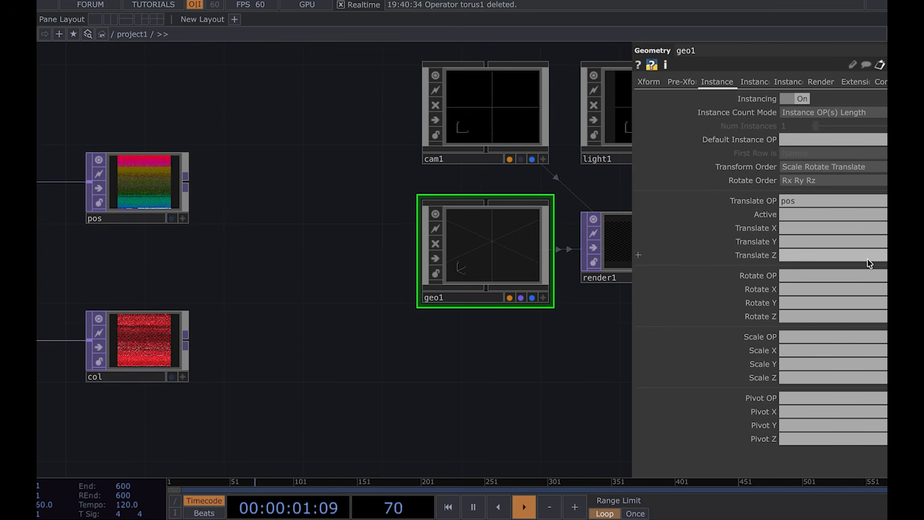
# Step: Set the instance Translate X, Y and Z channels to r, g and b
pyautogui.click(857, 228)
pyautogui.write('r')
pyautogui.press('Tab')
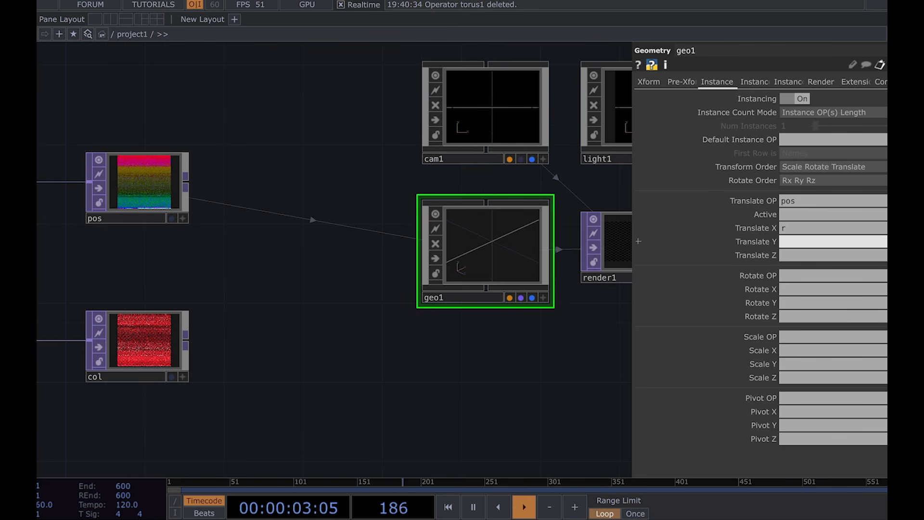
pyautogui.write('g')
pyautogui.press('Tab')
pyautogui.write('b')
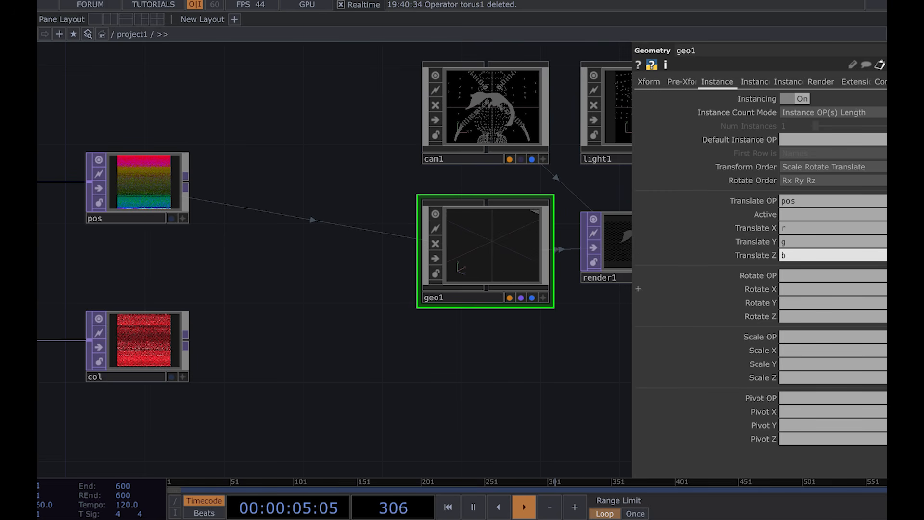
# Step: Open geo1's viewer and orbit around the instanced dragon to inspect it
pyautogui.moveTo(534, 385); pyautogui.dragTo(258, 384)
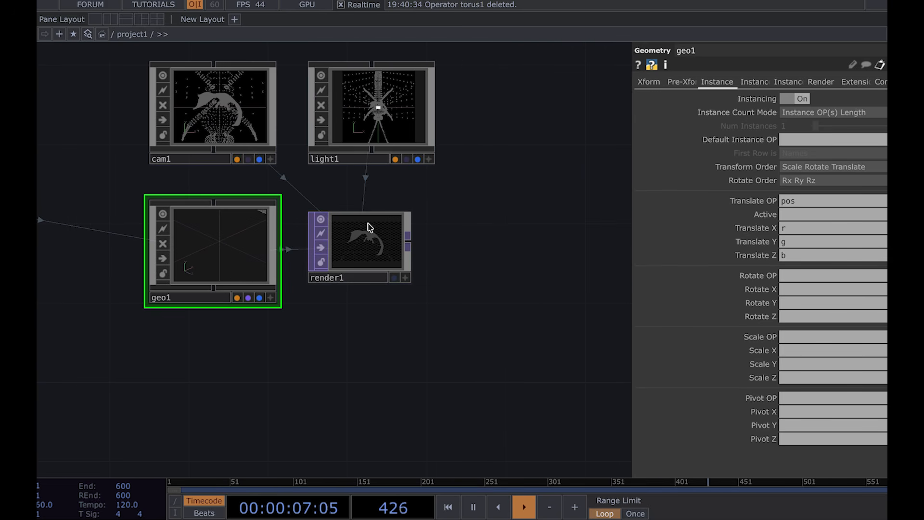
pyautogui.scroll(10, 365, 241)
pyautogui.scroll(-8, 365, 240)
pyautogui.click(237, 320)
pyautogui.scroll(-10, 190, 247)
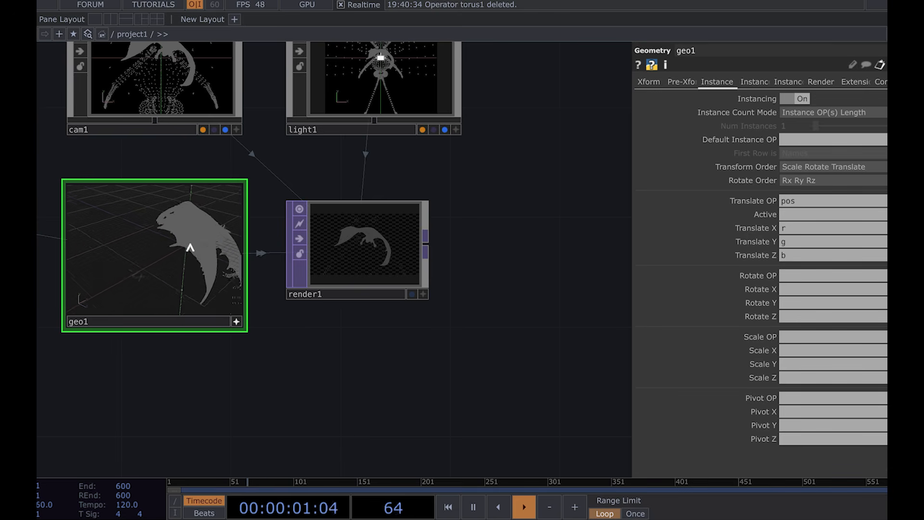
pyautogui.moveTo(192, 258)
pyautogui.mouseDown()
pyautogui.moveTo(208, 256)
pyautogui.moveTo(219, 237)
pyautogui.moveTo(186, 259)
pyautogui.moveTo(194, 239)
pyautogui.moveTo(184, 238)
pyautogui.moveTo(182, 221)
pyautogui.moveTo(197, 250)
pyautogui.mouseUp()
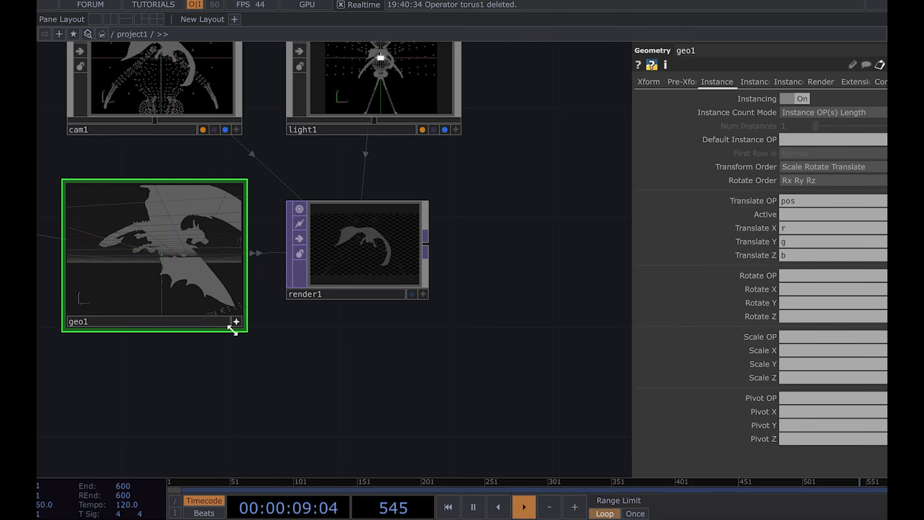
pyautogui.click(236, 322)
pyautogui.moveTo(198, 375); pyautogui.dragTo(412, 374)
pyautogui.scroll(-8, 411, 373)
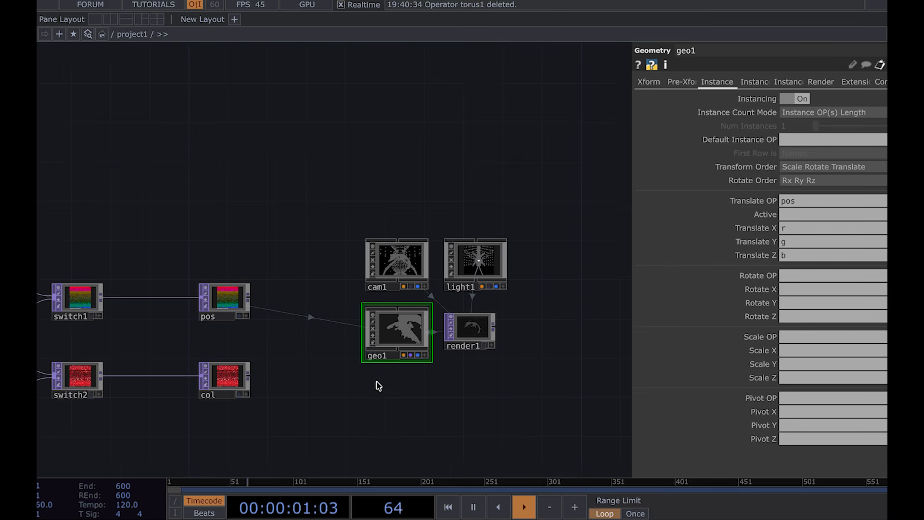
# Step: On geo1's second instance page, set col as the instance Color OP
pyautogui.click(754, 82)
pyautogui.scroll(-5, 768, 289)
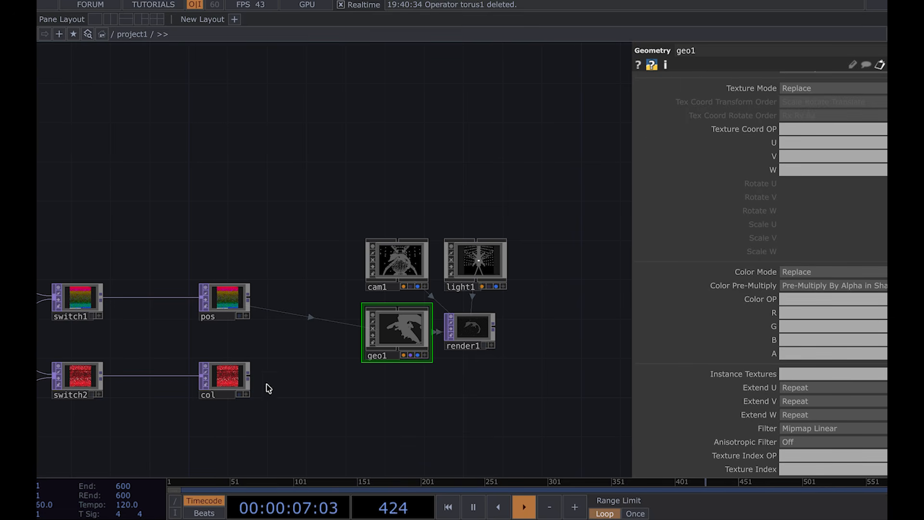
pyautogui.moveTo(226, 383); pyautogui.dragTo(821, 302)
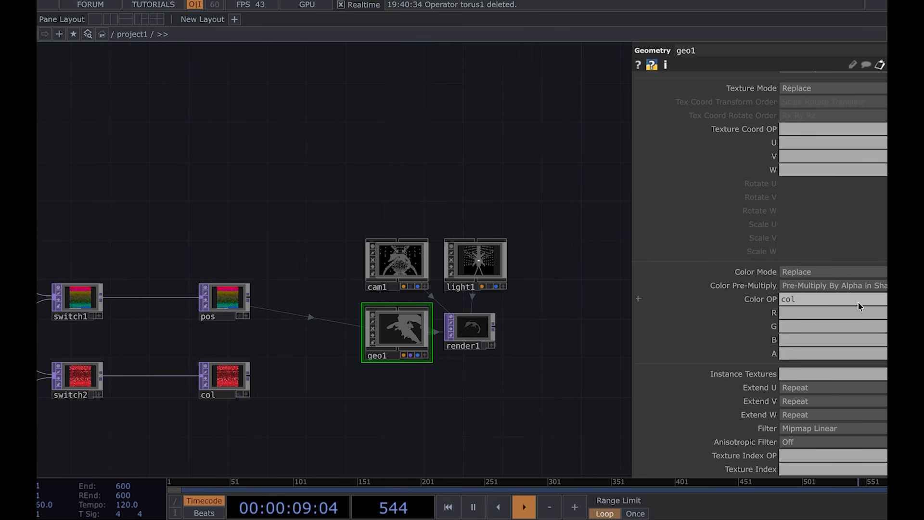
# Step: Set the instance color R, G and B channels to r, g and b
pyautogui.click(859, 313)
pyautogui.write('r')
pyautogui.press('Tab')
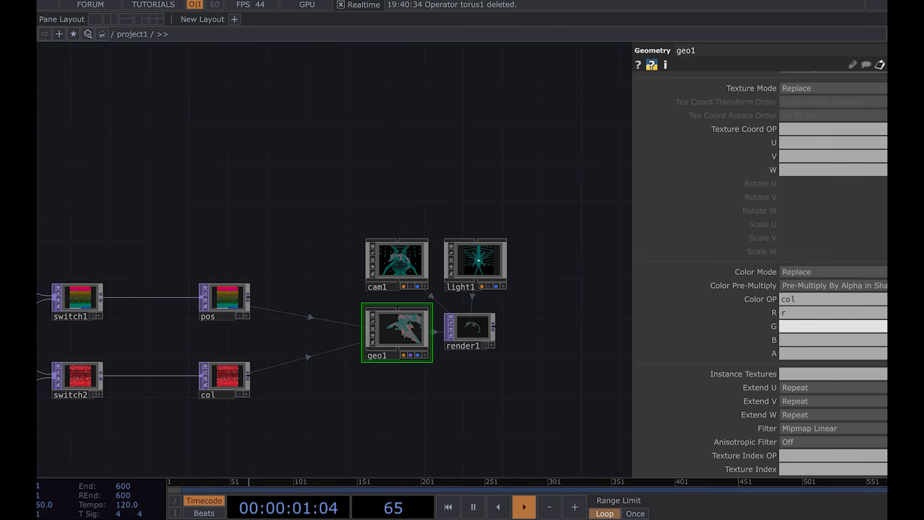
pyautogui.write('g')
pyautogui.press('Tab')
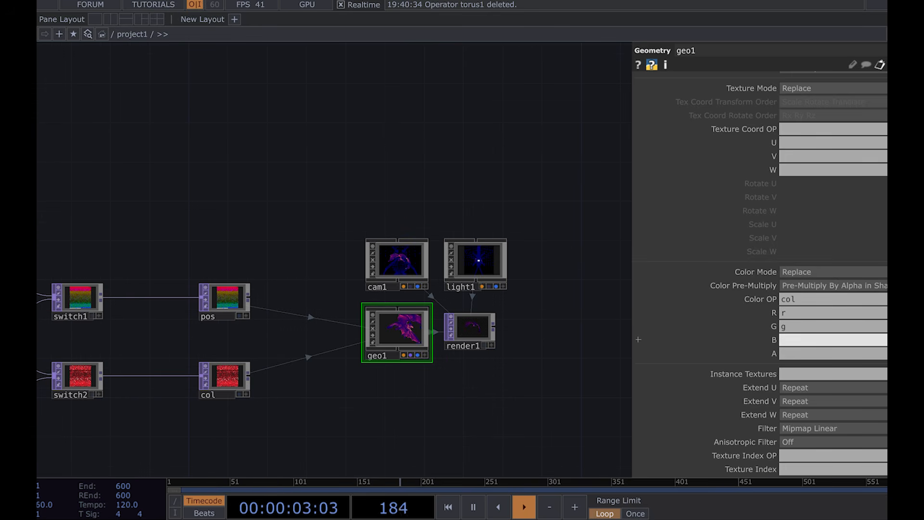
pyautogui.write('b')
# Step: Hide the parameter panel and zoom around geo1 and render1 to inspect the coloured dragon render
pyautogui.scroll(6, 409, 332)
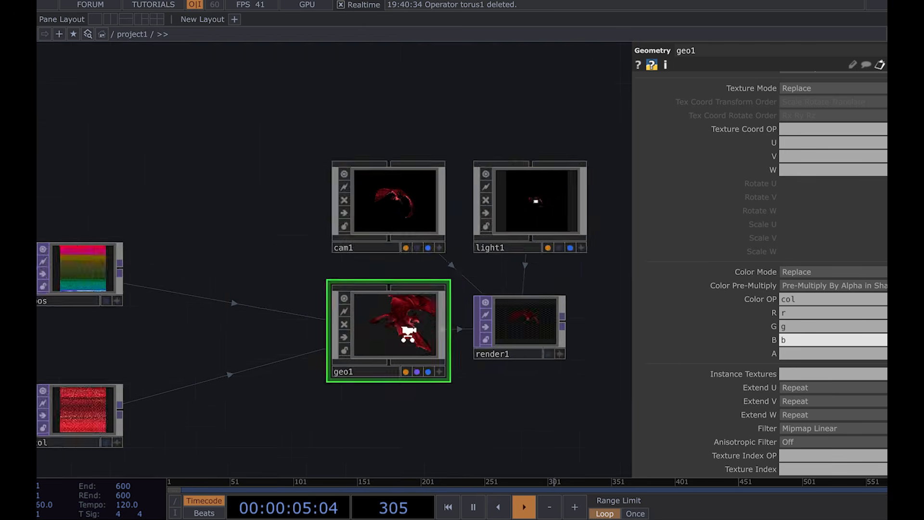
pyautogui.scroll(-10, 281, 273)
pyautogui.moveTo(264, 336); pyautogui.dragTo(246, 291)
pyautogui.press('p')
pyautogui.scroll(2, 249, 296)
pyautogui.scroll(6, 291, 154)
pyautogui.scroll(-8, 295, 242)
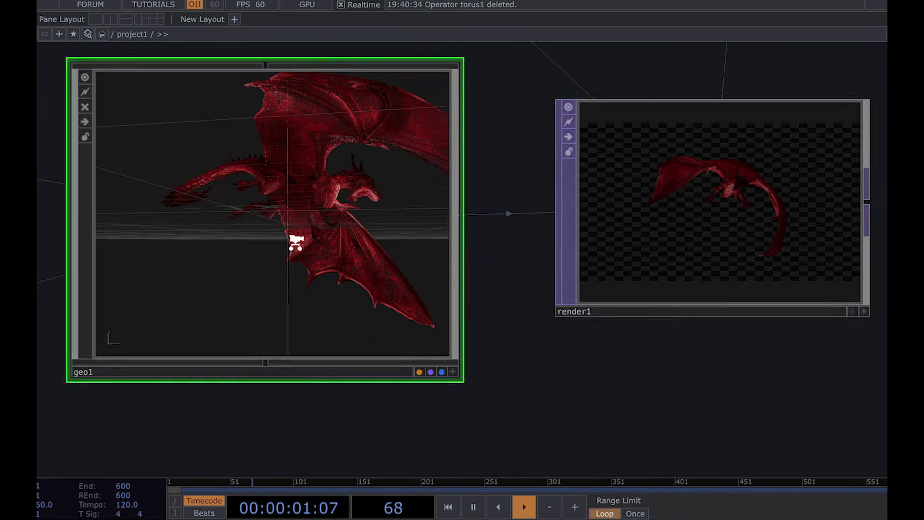
pyautogui.scroll(3, 279, 311)
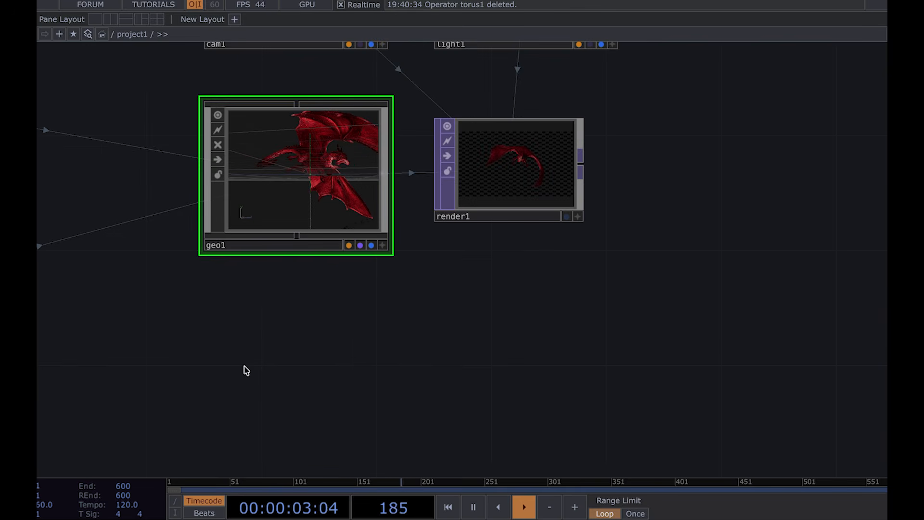
pyautogui.moveTo(247, 371); pyautogui.dragTo(390, 304)
pyautogui.scroll(-2, 392, 307)
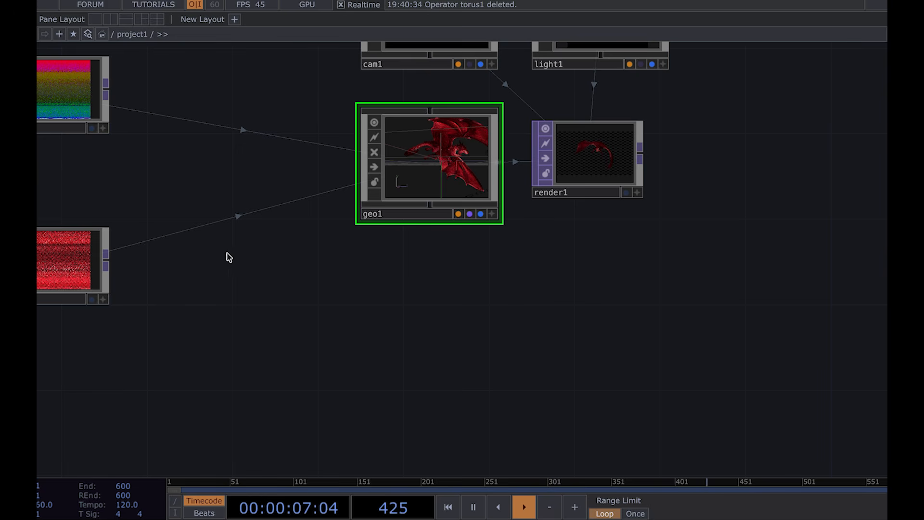
# Step: Add a Point Sprite MAT below geo1 and assign it to geo1 as its material
pyautogui.click(422, 294)
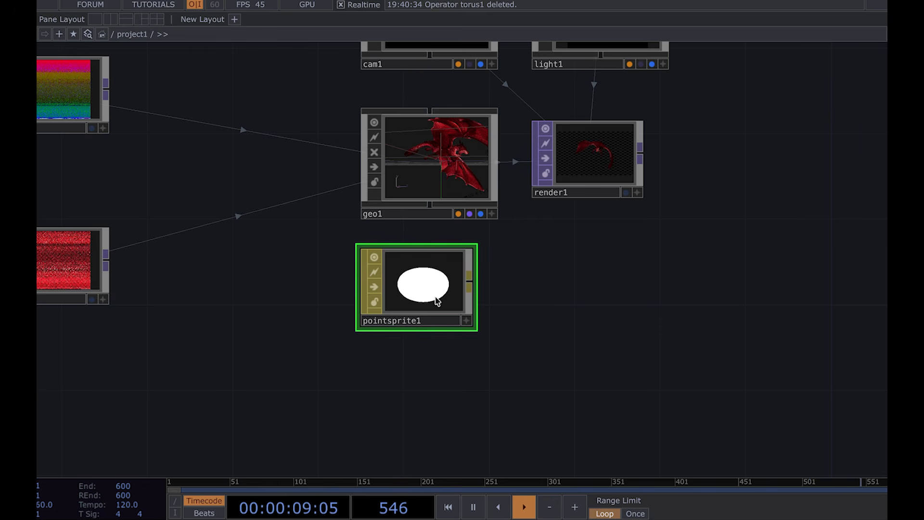
pyautogui.moveTo(437, 301); pyautogui.dragTo(452, 170)
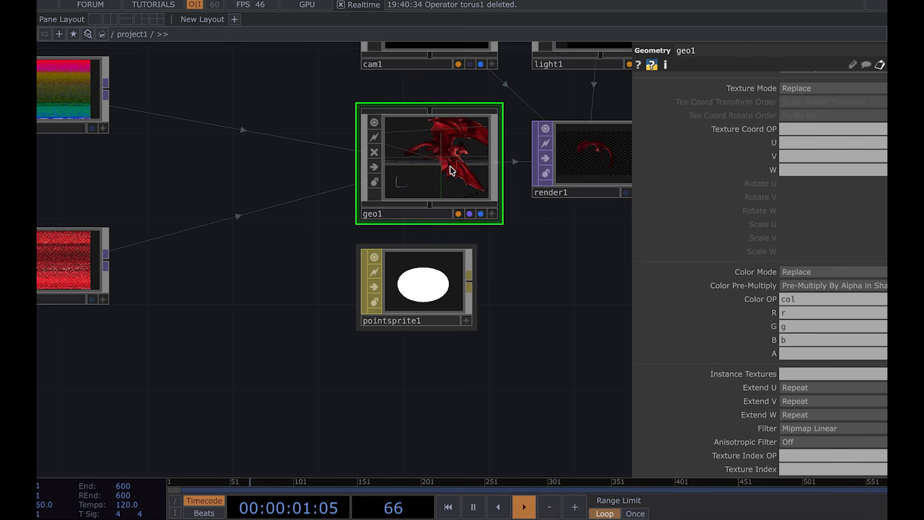
pyautogui.click(461, 156)
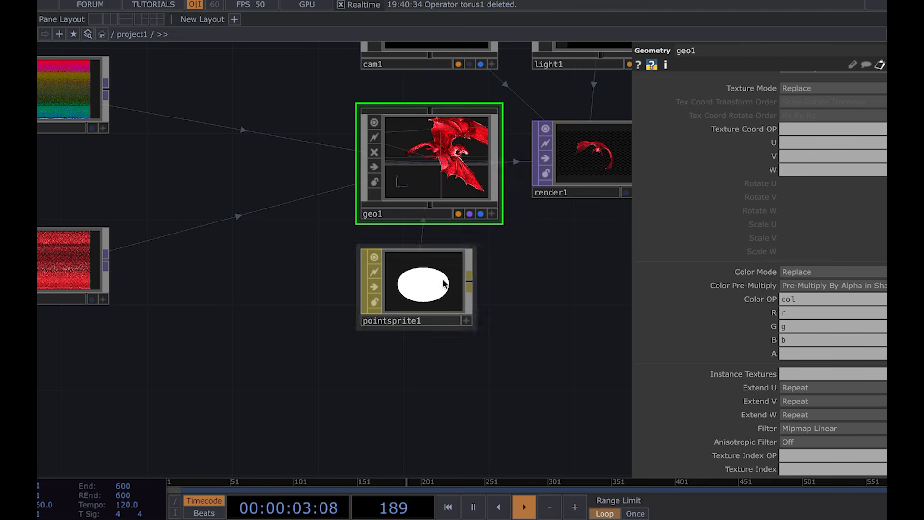
# Step: Set pointsprite1's Constant Point Size to 0.7
pyautogui.moveTo(520, 284); pyautogui.dragTo(476, 295)
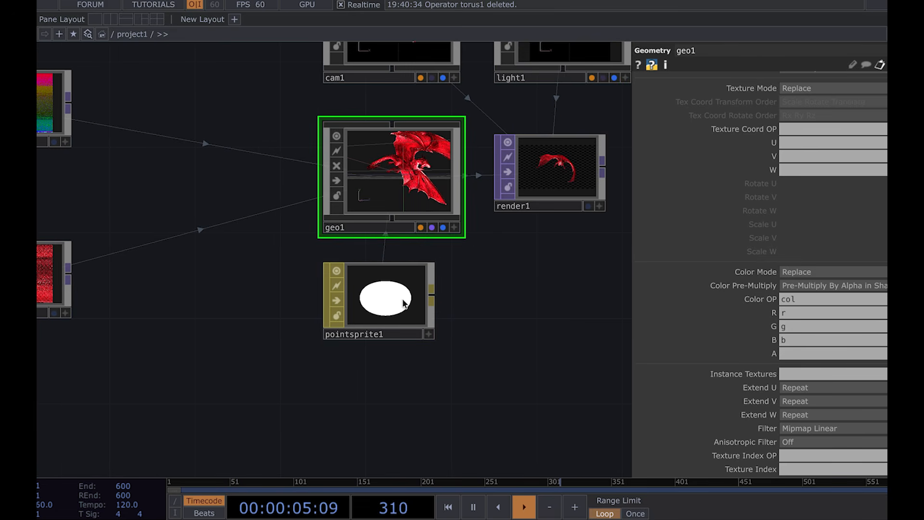
pyautogui.click(404, 302)
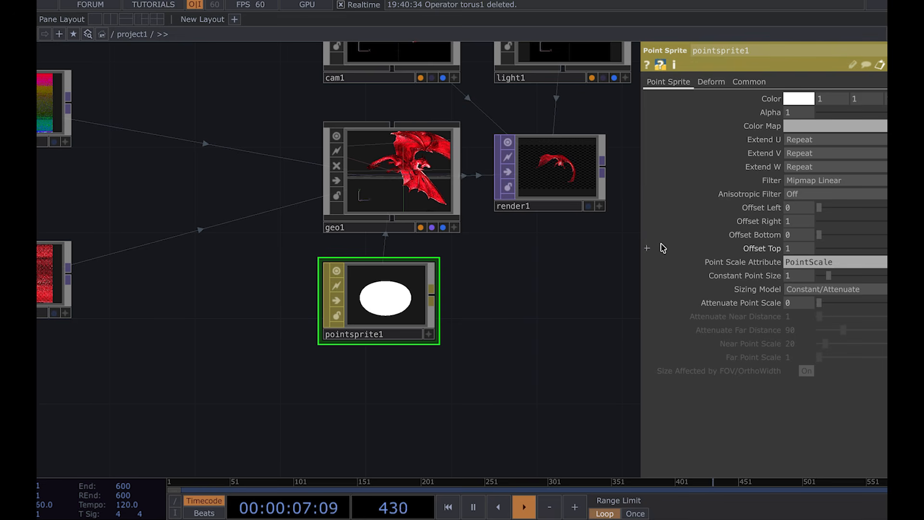
pyautogui.scroll(10, 556, 162)
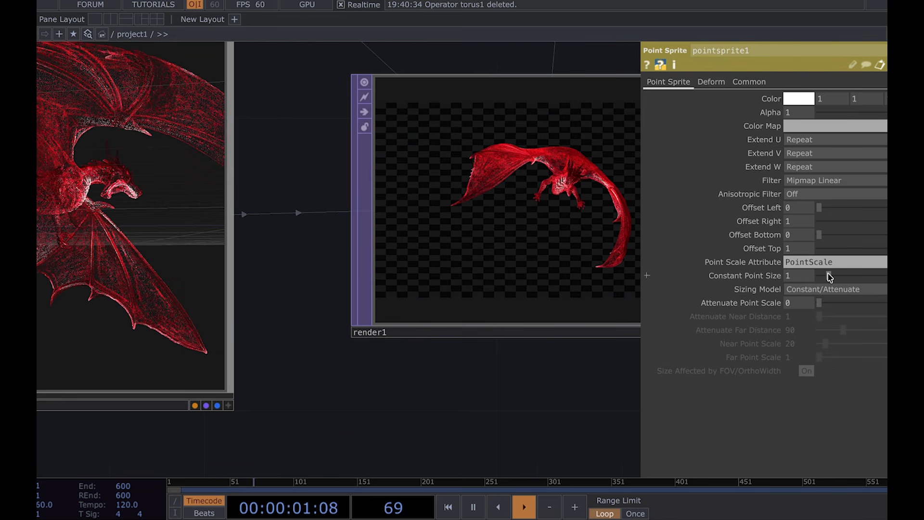
pyautogui.moveTo(831, 277)
pyautogui.mouseDown()
pyautogui.moveTo(860, 277)
pyautogui.moveTo(822, 277)
pyautogui.mouseUp()
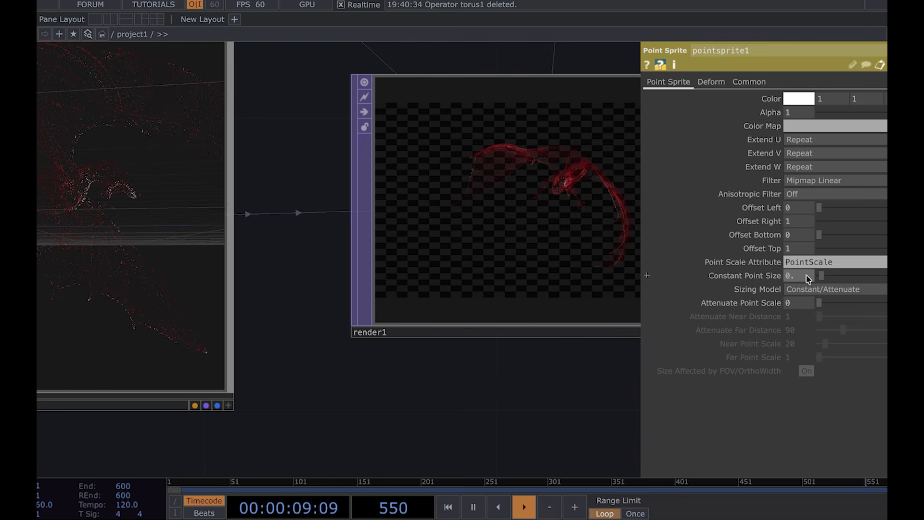
# Step: Zoom and pan around geo1 and render1 to inspect the point-sprite dragon render
pyautogui.moveTo(391, 384); pyautogui.dragTo(479, 378)
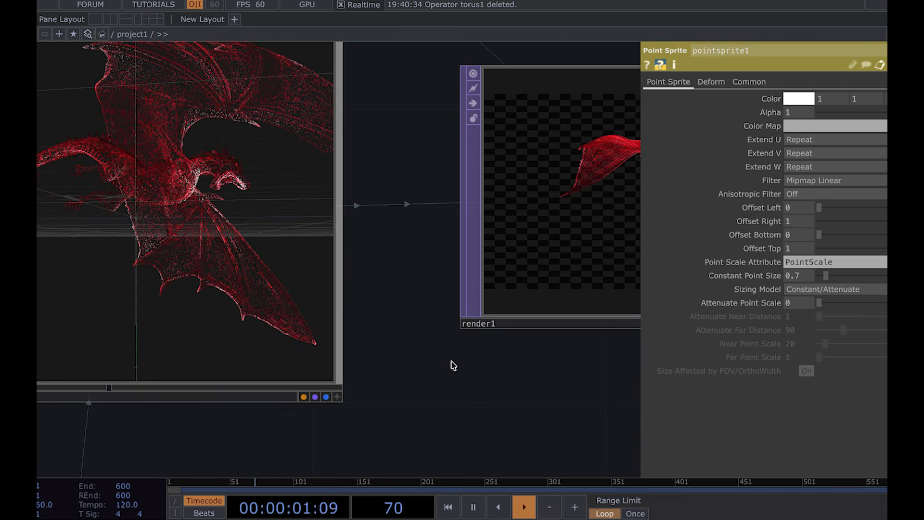
pyautogui.scroll(3, 160, 152)
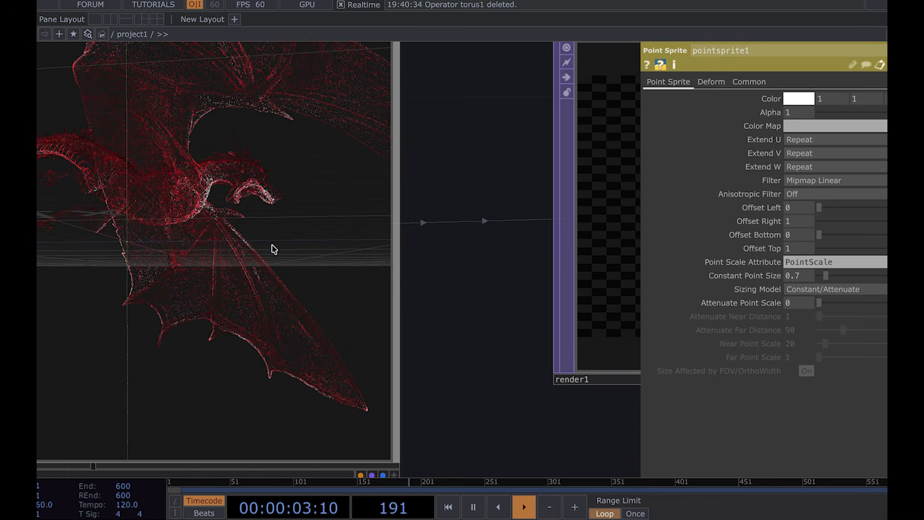
pyautogui.scroll(-3, 273, 238)
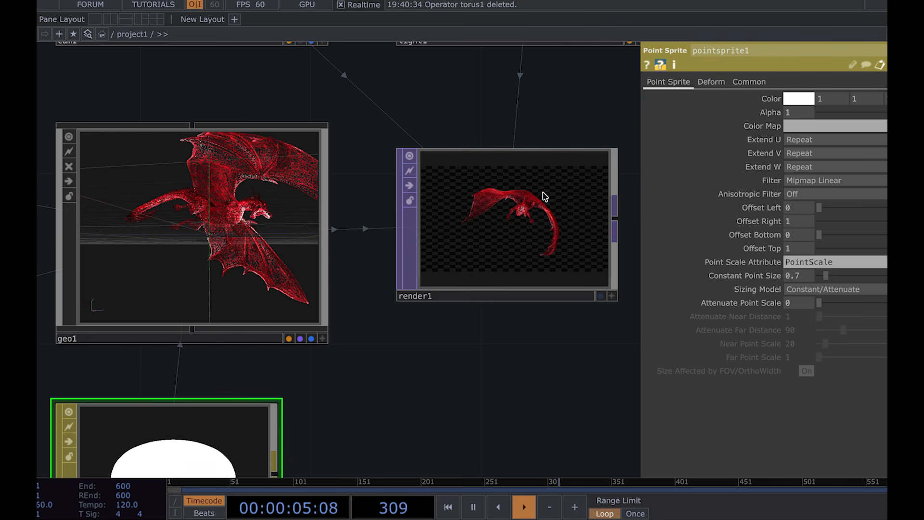
pyautogui.scroll(2, 212, 204)
pyautogui.scroll(-5, 202, 198)
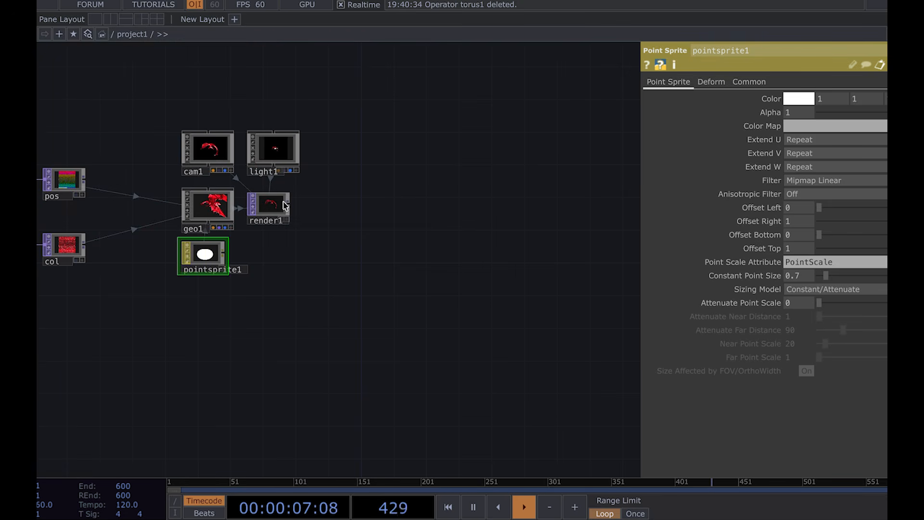
pyautogui.scroll(5, 271, 207)
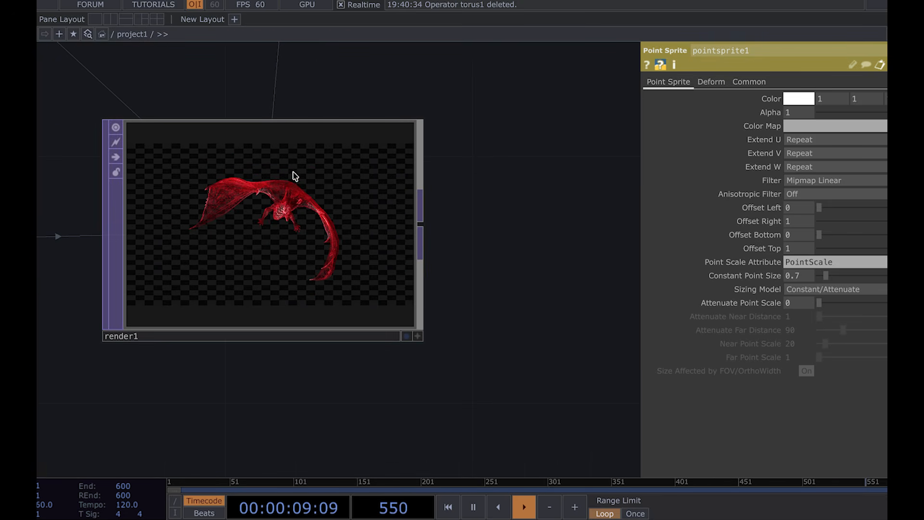
pyautogui.scroll(3, 230, 198)
pyautogui.scroll(-8, 230, 197)
pyautogui.moveTo(278, 275); pyautogui.dragTo(467, 280)
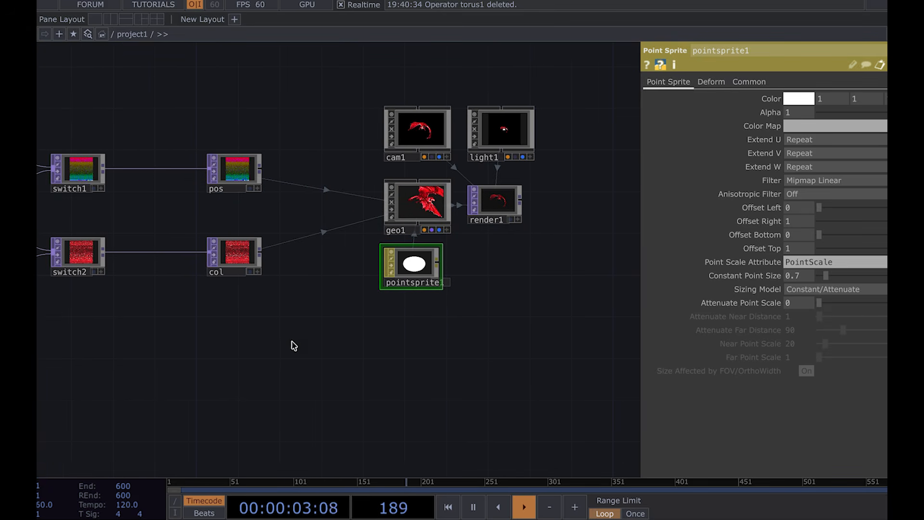
pyautogui.moveTo(290, 341); pyautogui.dragTo(319, 338)
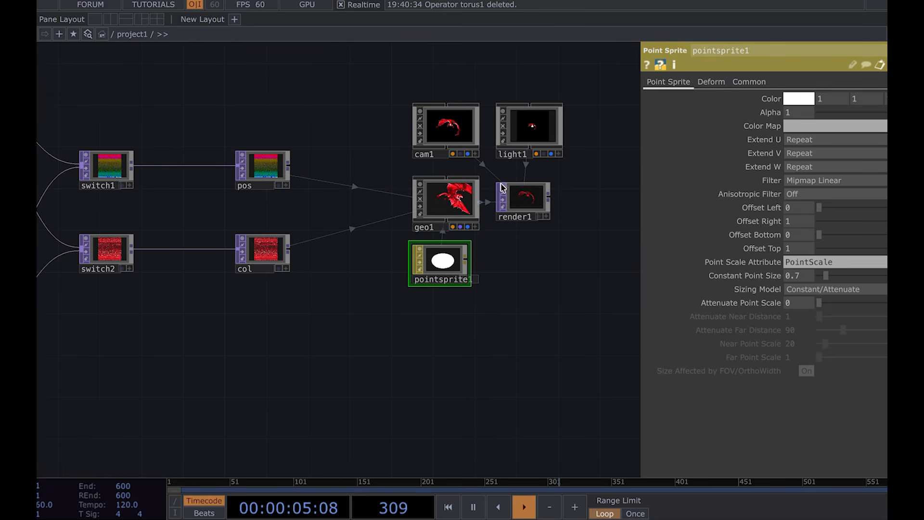
pyautogui.scroll(-5, 266, 354)
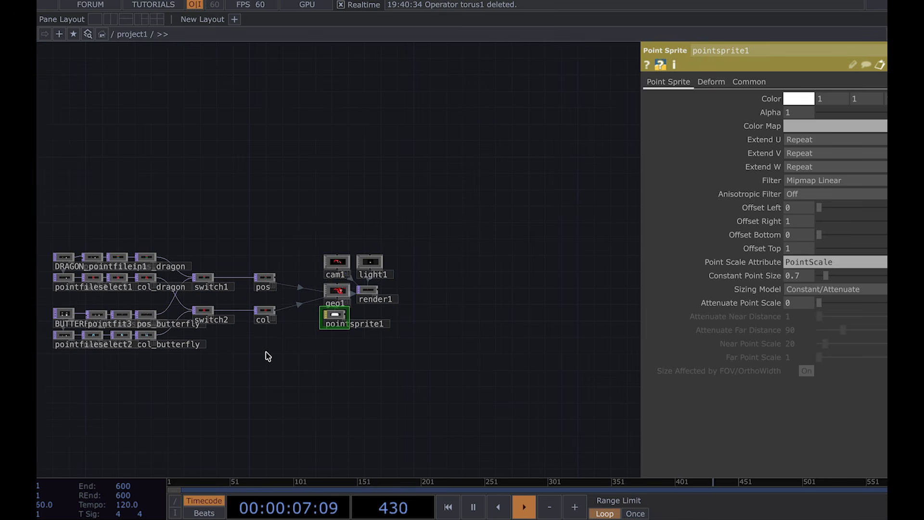
# Step: Add a Keyboard In CHOP in the empty space above the switch and null nodes
pyautogui.scroll(4, 359, 204)
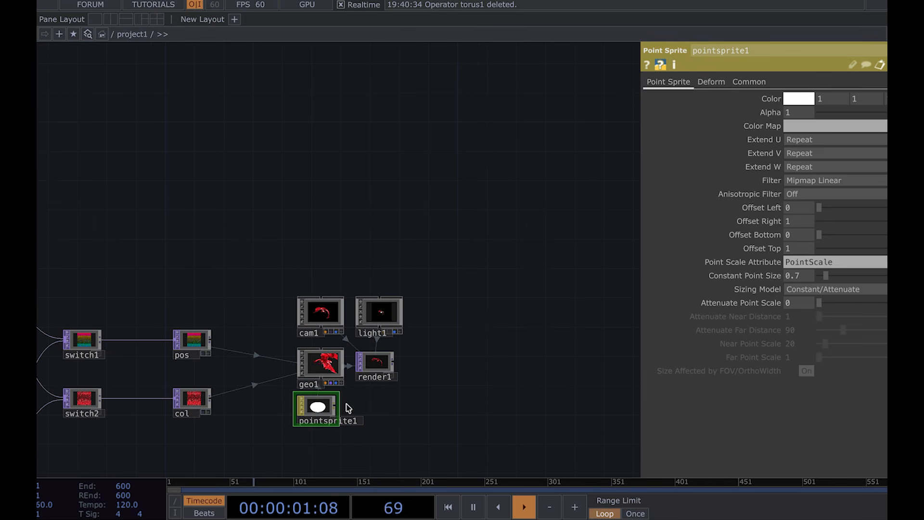
pyautogui.moveTo(299, 357); pyautogui.dragTo(361, 307)
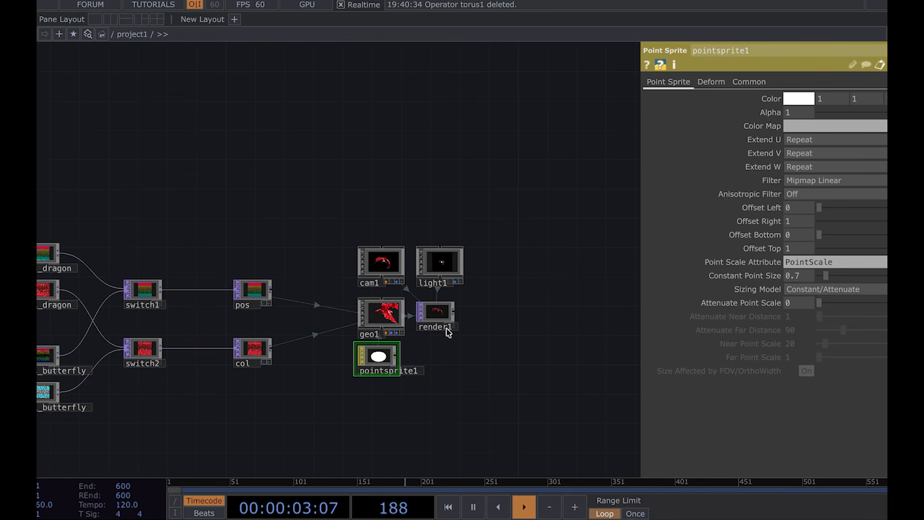
pyautogui.scroll(4, 394, 324)
pyautogui.scroll(-5, 285, 295)
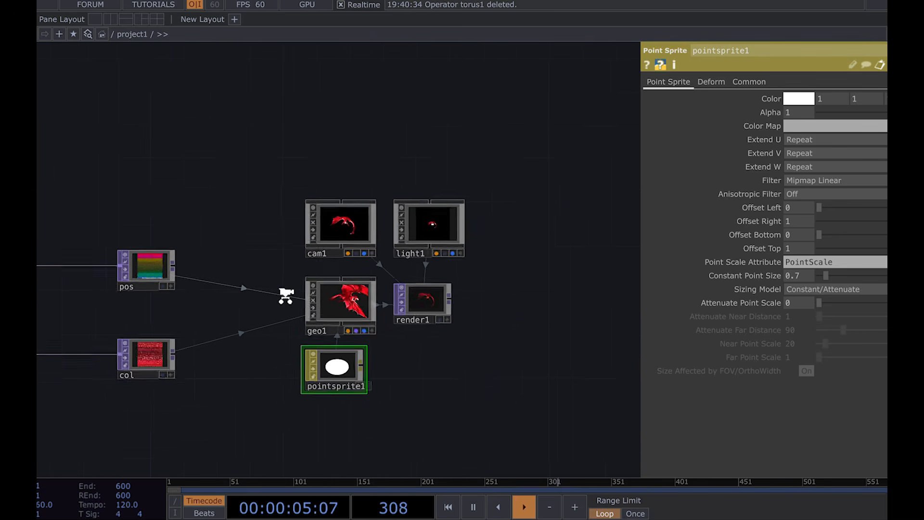
pyautogui.moveTo(245, 142); pyautogui.dragTo(265, 217)
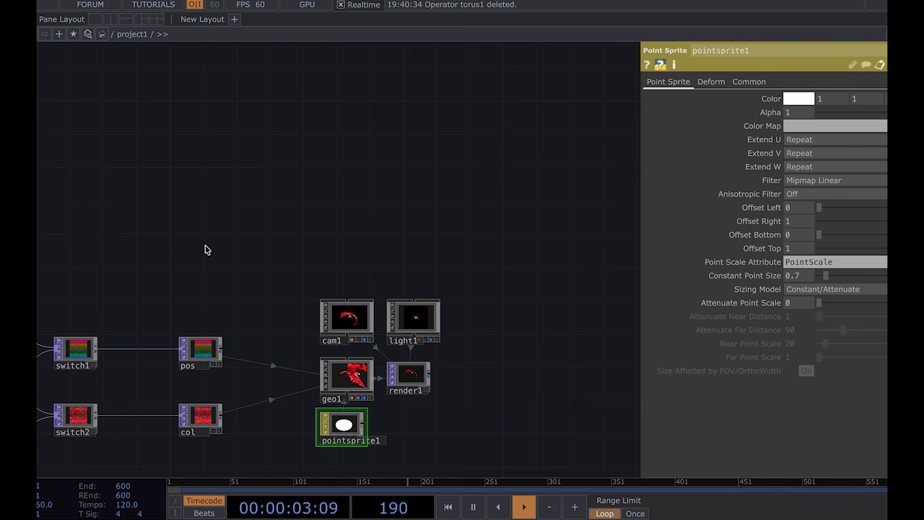
pyautogui.moveTo(207, 249); pyautogui.dragTo(297, 252)
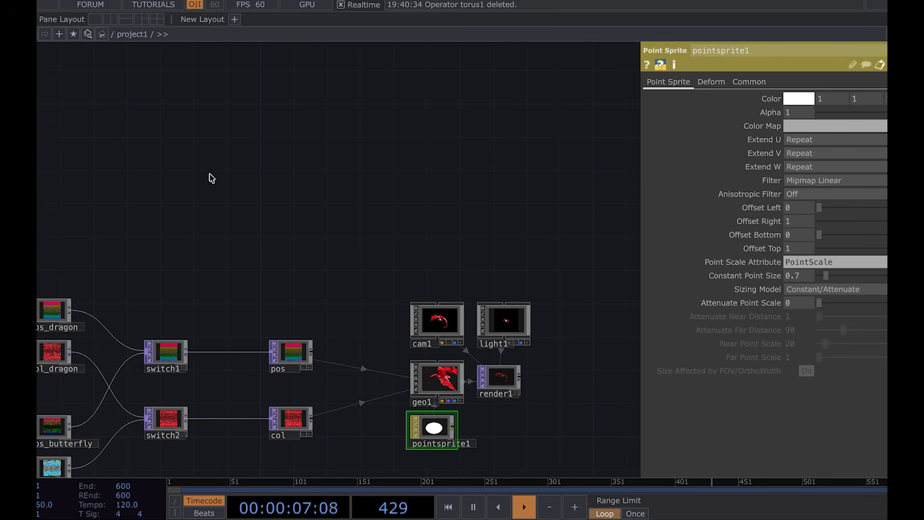
pyautogui.click(257, 267)
pyautogui.click(293, 216)
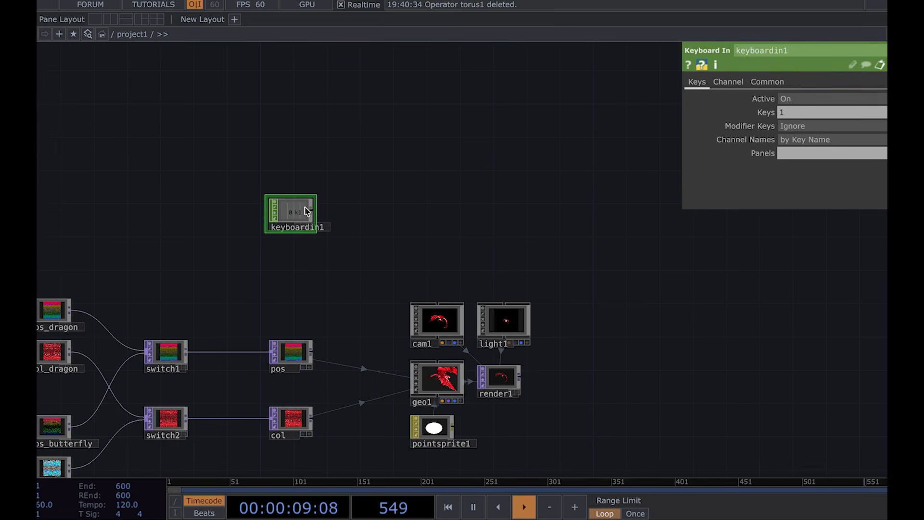
# Step: Zoom in on keyboardin1 and test its response to the 1 key
pyautogui.scroll(4, 307, 212)
pyautogui.moveTo(396, 212); pyautogui.dragTo(294, 213)
pyautogui.scroll(2, 171, 214)
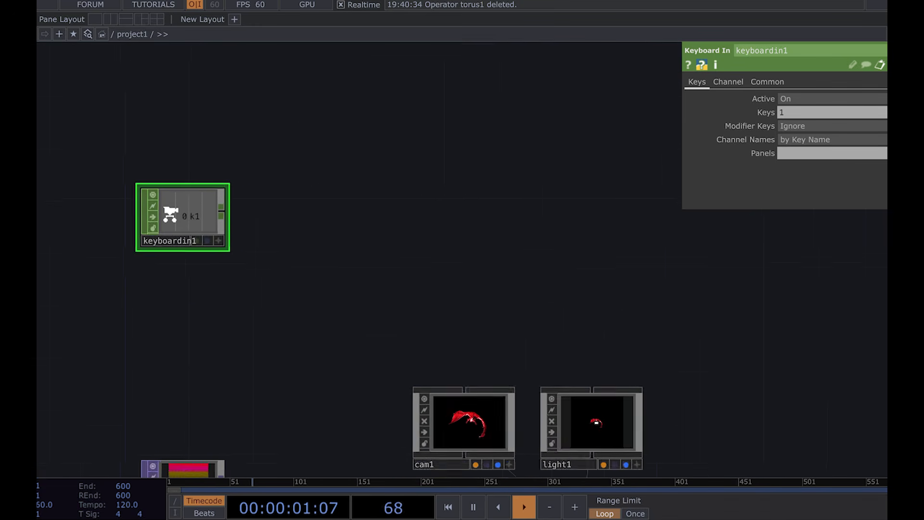
pyautogui.scroll(2, 168, 214)
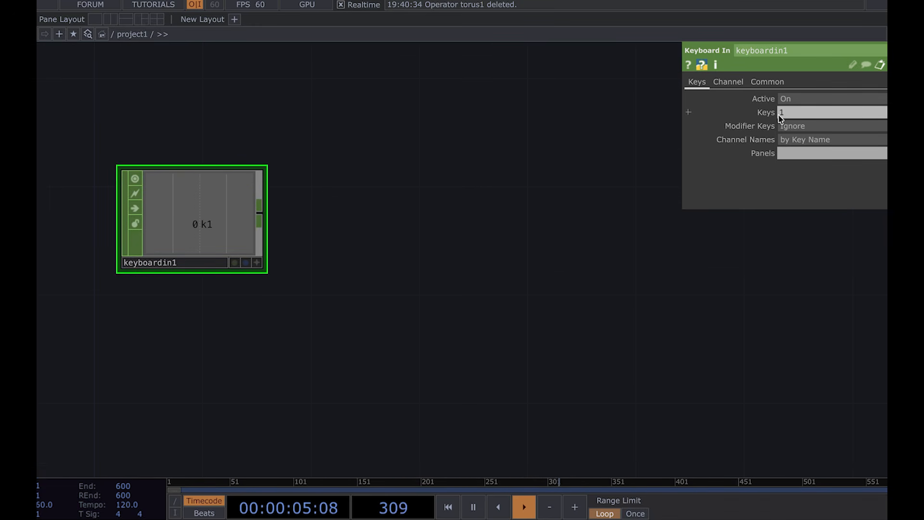
pyautogui.press('1')
# Step: Try keyboardin1's Keys as 5 and then q, testing each key, before restoring Keys to 1
pyautogui.click(790, 115)
pyautogui.write('5')
pyautogui.press('Return')
pyautogui.press('5')
pyautogui.click(827, 115)
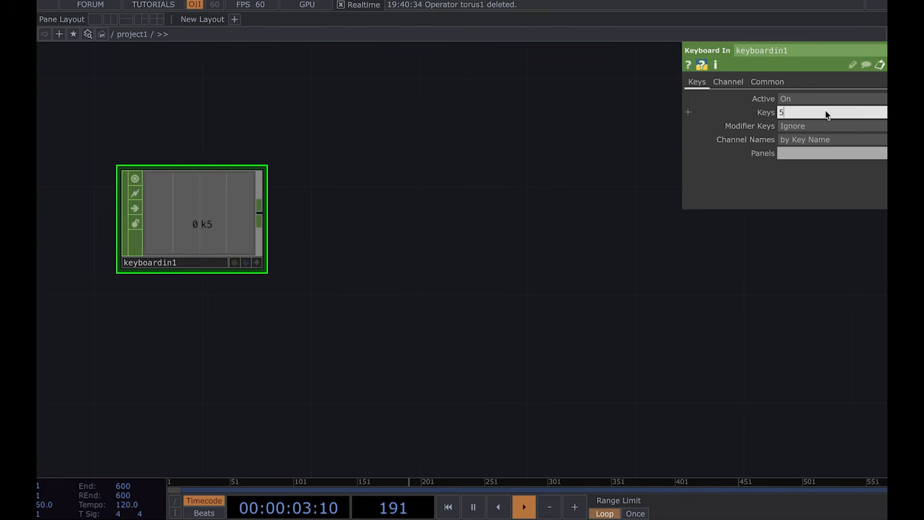
pyautogui.press('BackSpace')
pyautogui.write('q')
pyautogui.press('Return')
pyautogui.press('q')
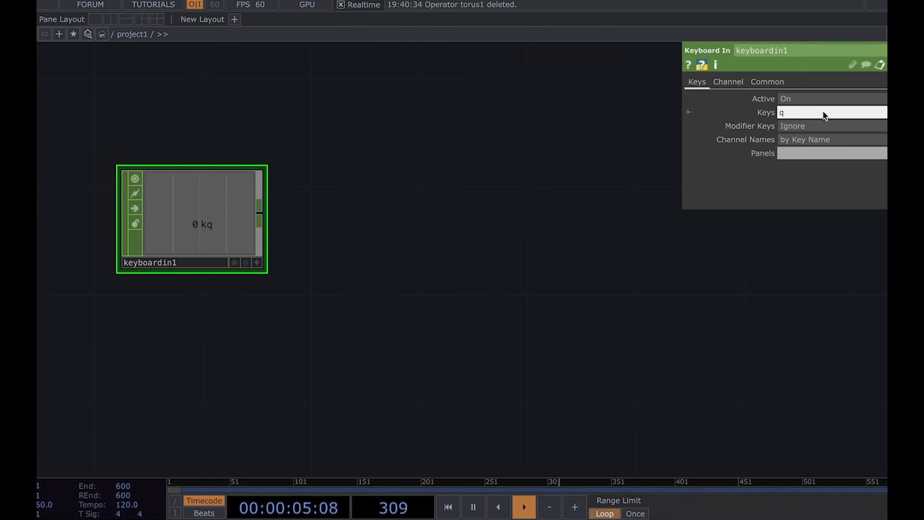
pyautogui.click(823, 112)
pyautogui.press('BackSpace')
pyautogui.write('1')
pyautogui.press('Return')
# Step: Frame the network and zoom into render1 and keyboardin1 to check the render and the key response
pyautogui.moveTo(394, 244); pyautogui.dragTo(340, 272)
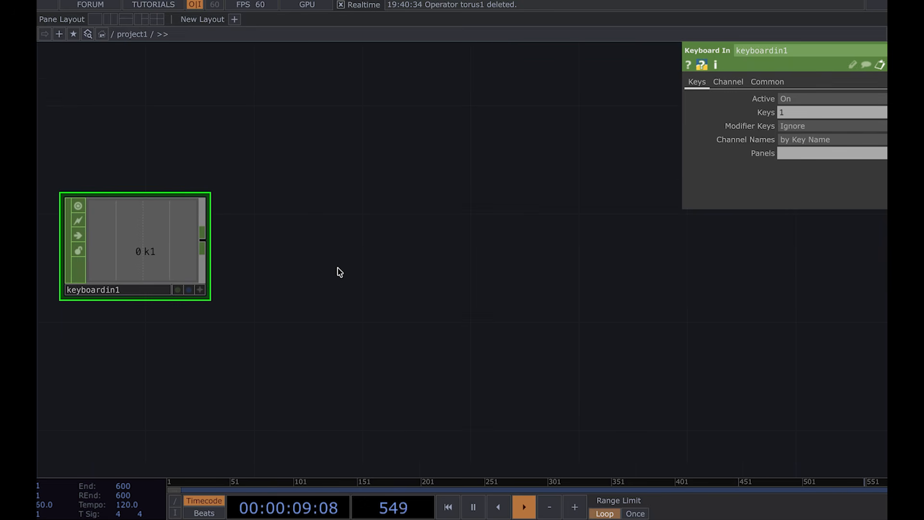
pyautogui.press('h')
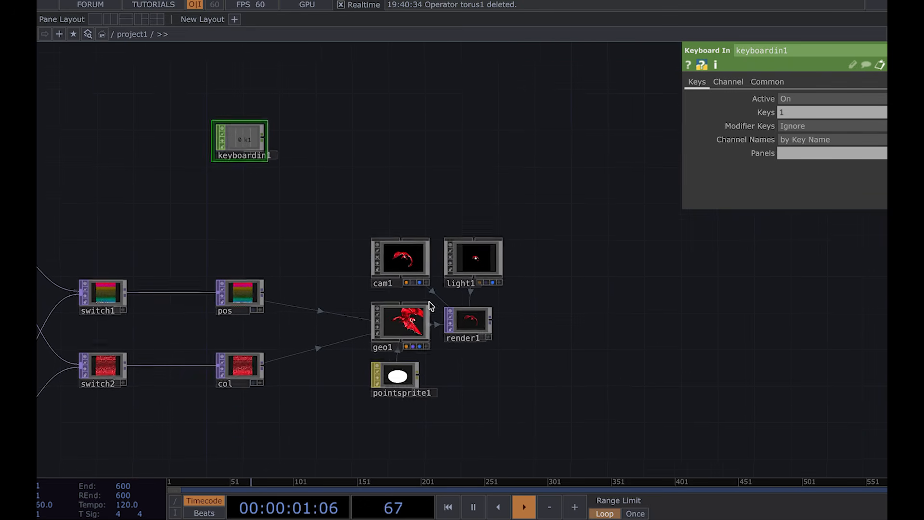
pyautogui.scroll(5, 477, 322)
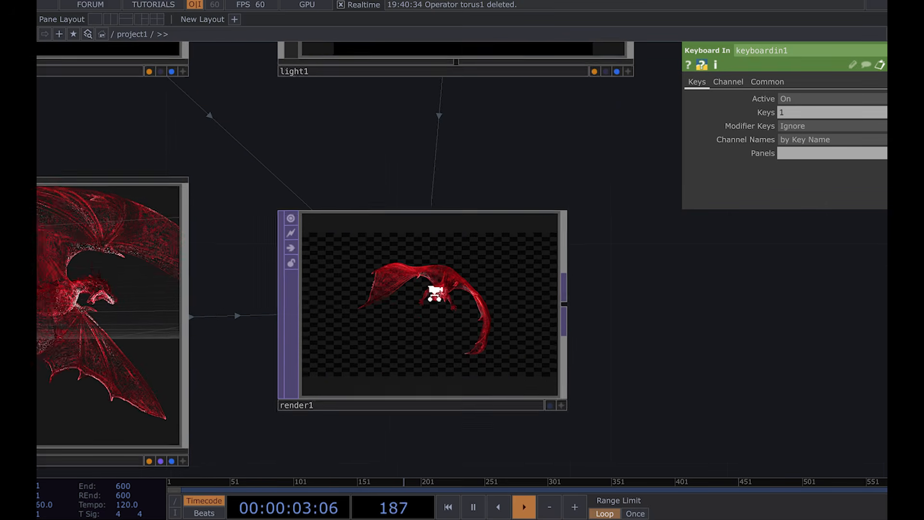
pyautogui.scroll(2, 435, 295)
pyautogui.scroll(1, 435, 294)
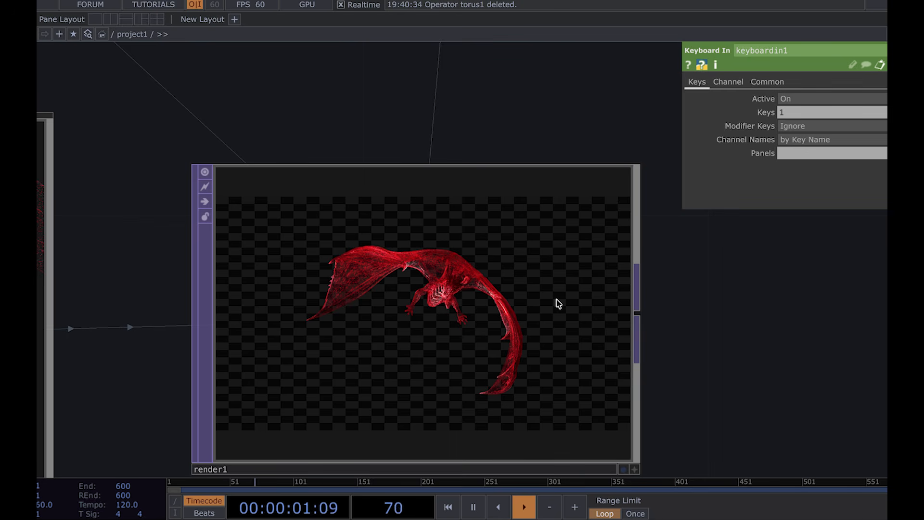
pyautogui.scroll(-5, 557, 300)
pyautogui.moveTo(448, 128); pyautogui.dragTo(590, 286)
pyautogui.scroll(3, 297, 196)
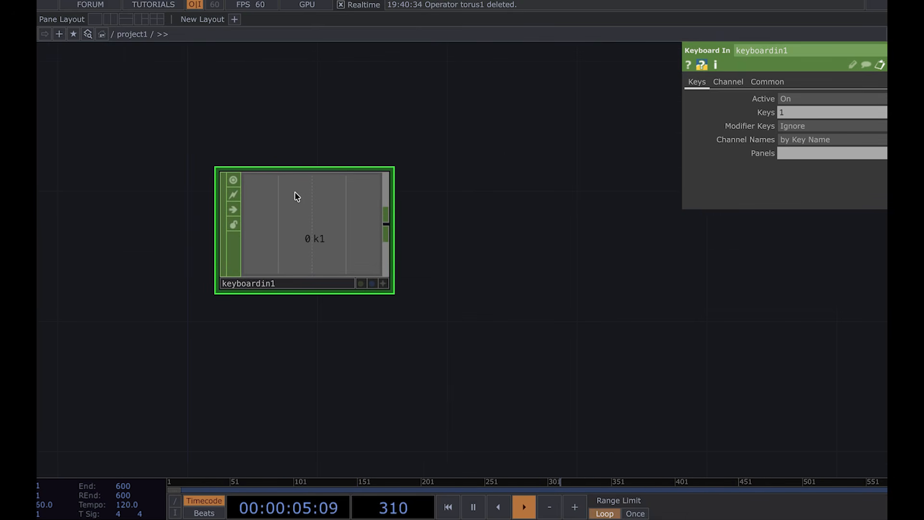
pyautogui.press('1')
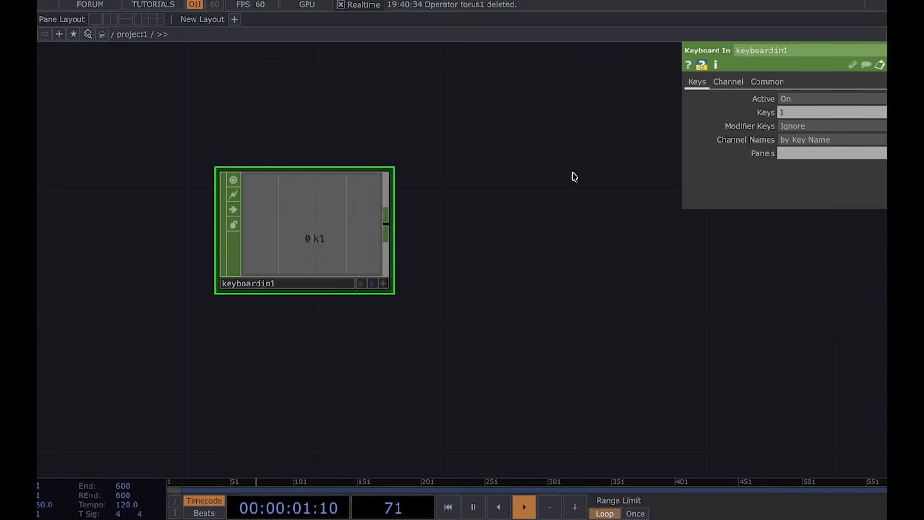
# Step: Append a Math CHOP to keyboardin1's output
pyautogui.moveTo(574, 177); pyautogui.dragTo(419, 273)
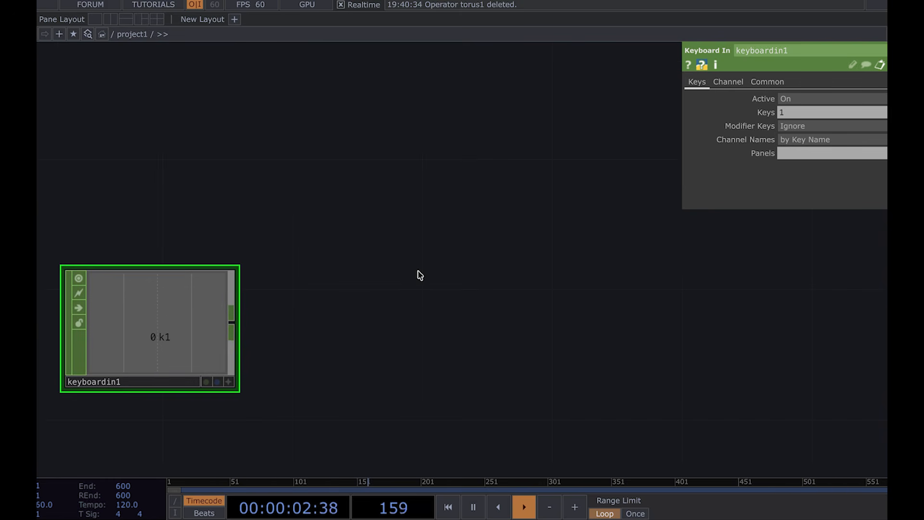
pyautogui.click(233, 323)
pyautogui.press('Tab')
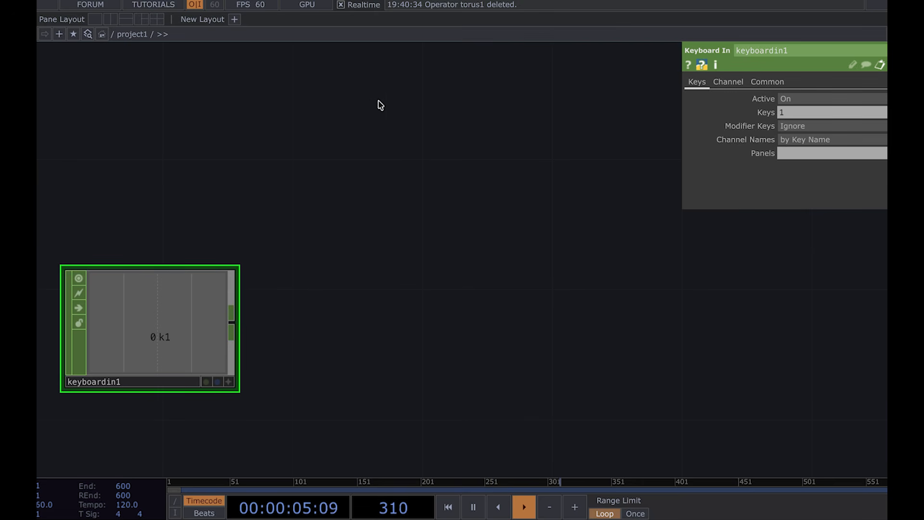
pyautogui.click(414, 108)
pyautogui.click(417, 161)
pyautogui.moveTo(534, 186); pyautogui.dragTo(469, 242)
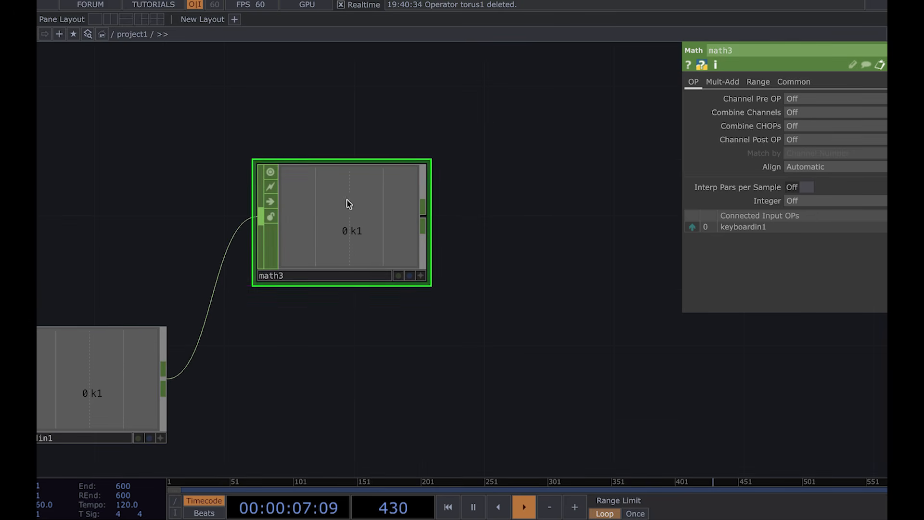
# Step: Set math3's To Range upper value to 0.37
pyautogui.click(759, 82)
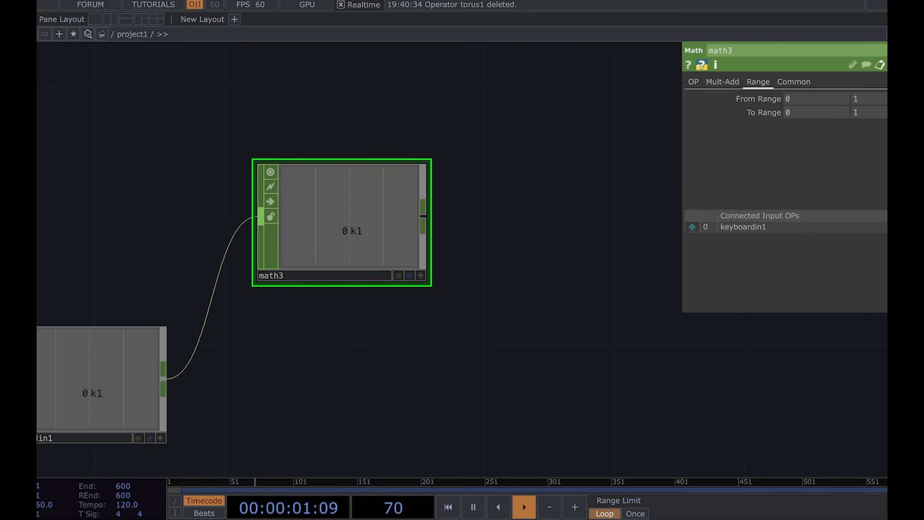
pyautogui.click(862, 112)
pyautogui.write('0.37')
pyautogui.press('Return')
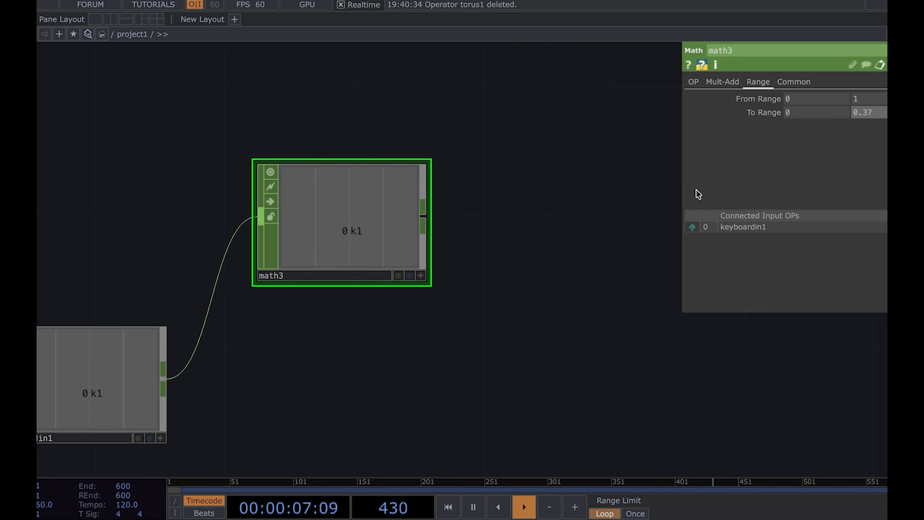
# Step: Test the 1 key through math3 and move math3 further to the right
pyautogui.moveTo(573, 281); pyautogui.dragTo(656, 234)
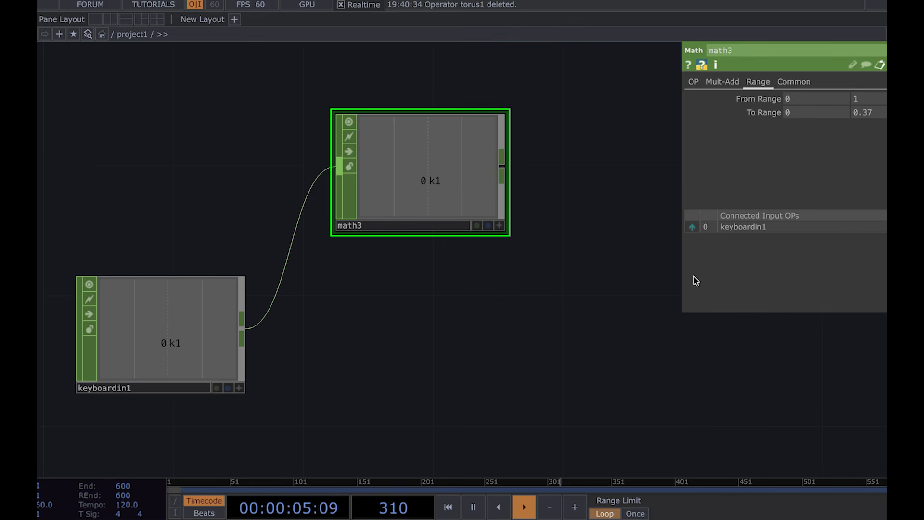
pyautogui.press('1')
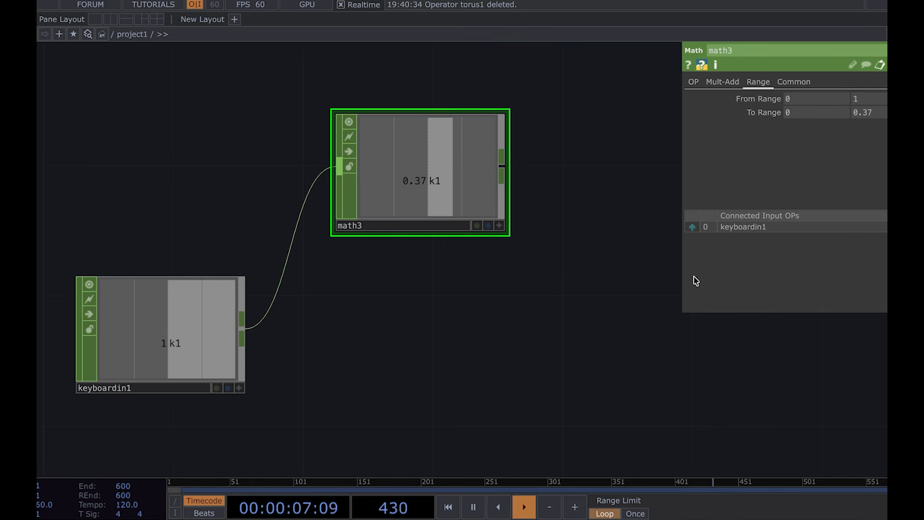
pyautogui.moveTo(445, 173); pyautogui.dragTo(586, 174)
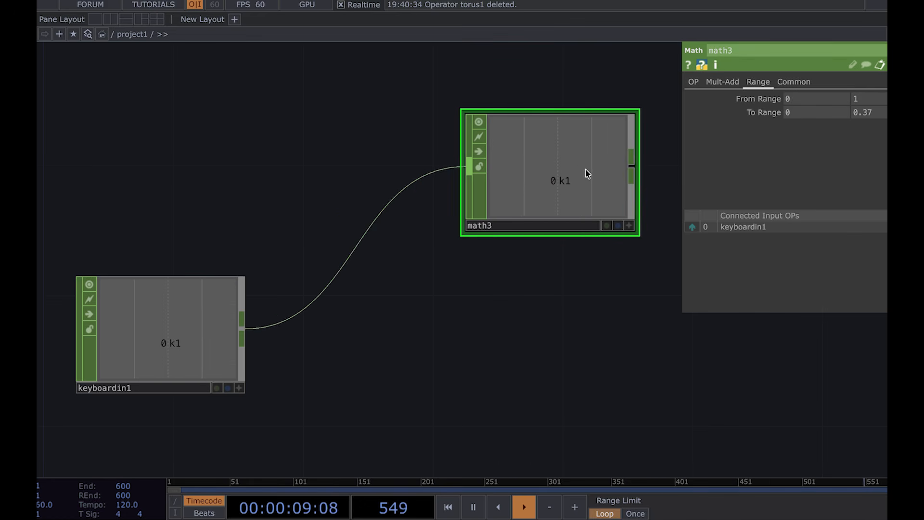
pyautogui.moveTo(440, 312); pyautogui.dragTo(380, 317)
pyautogui.scroll(-3, 380, 317)
pyautogui.moveTo(445, 233); pyautogui.dragTo(555, 233)
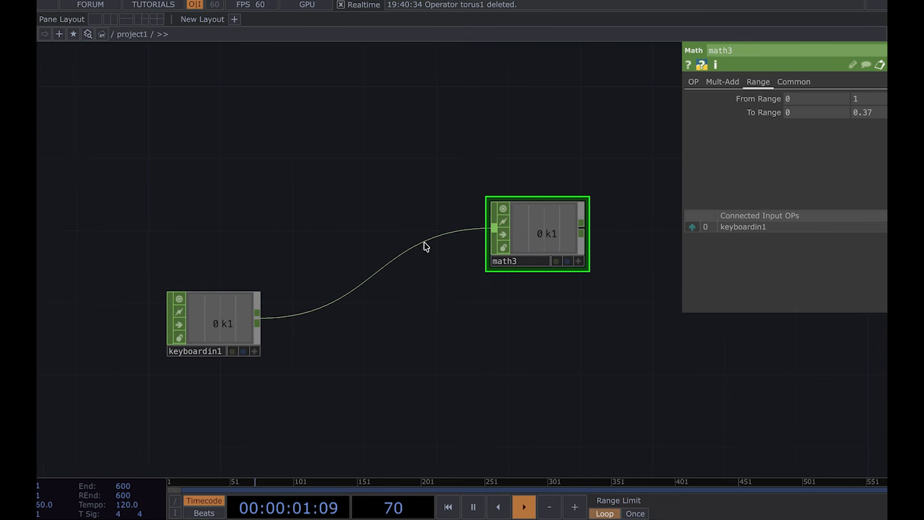
# Step: Try inserting a Math CHOP between keyboardin1 and math3 with Multiply set to 0.5
pyautogui.rightClick(383, 268)
pyautogui.click(399, 252)
pyautogui.click(426, 131)
pyautogui.click(356, 323)
pyautogui.click(723, 82)
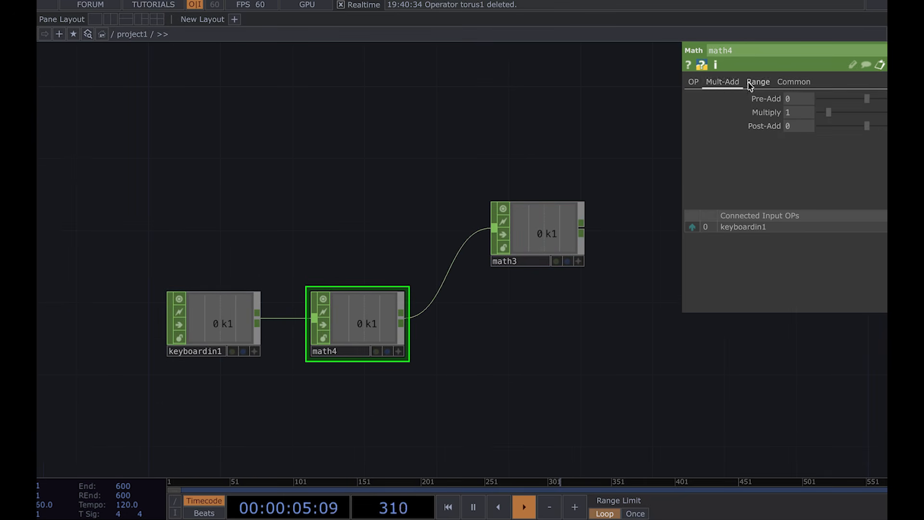
pyautogui.click(797, 114)
pyautogui.write('0.5')
pyautogui.press('Return')
# Step: Test the 1 key on math3 and delete the inserted math4
pyautogui.scroll(2, 237, 385)
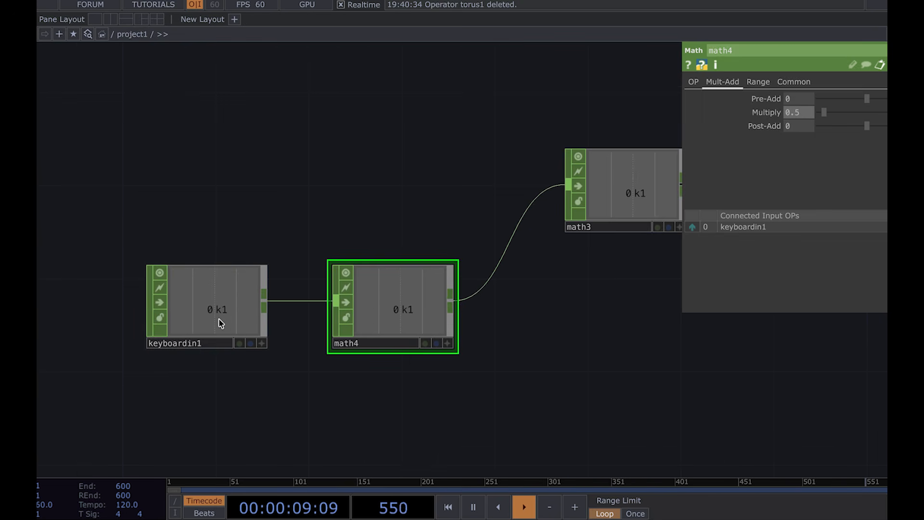
pyautogui.moveTo(529, 311); pyautogui.dragTo(457, 319)
pyautogui.click(570, 204)
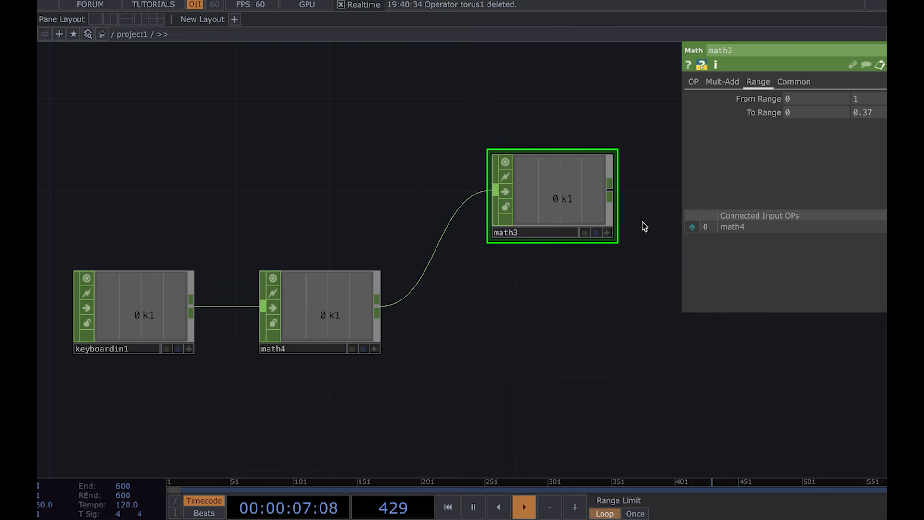
pyautogui.press('1')
pyautogui.click(312, 308)
pyautogui.press('Delete')
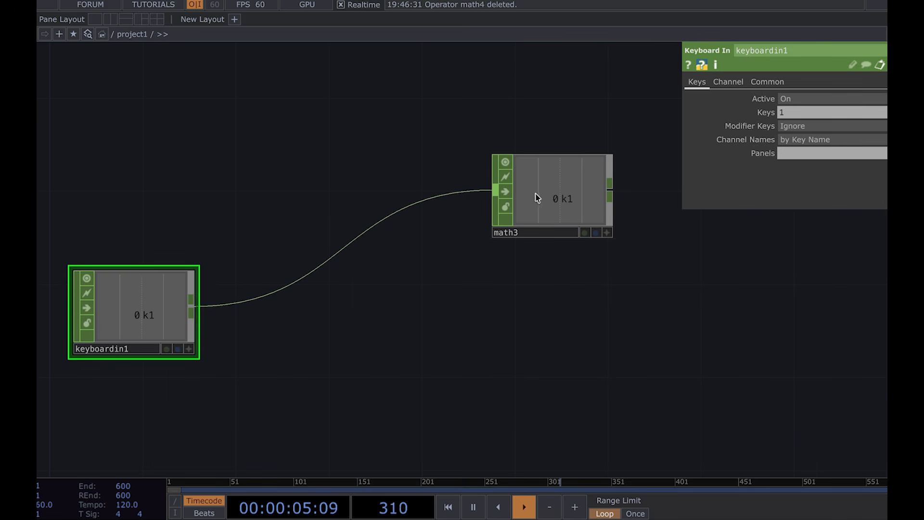
# Step: Move math3 closer to keyboardin1 and append a Lag CHOP after it
pyautogui.moveTo(537, 198); pyautogui.dragTo(357, 197)
pyautogui.press('1')
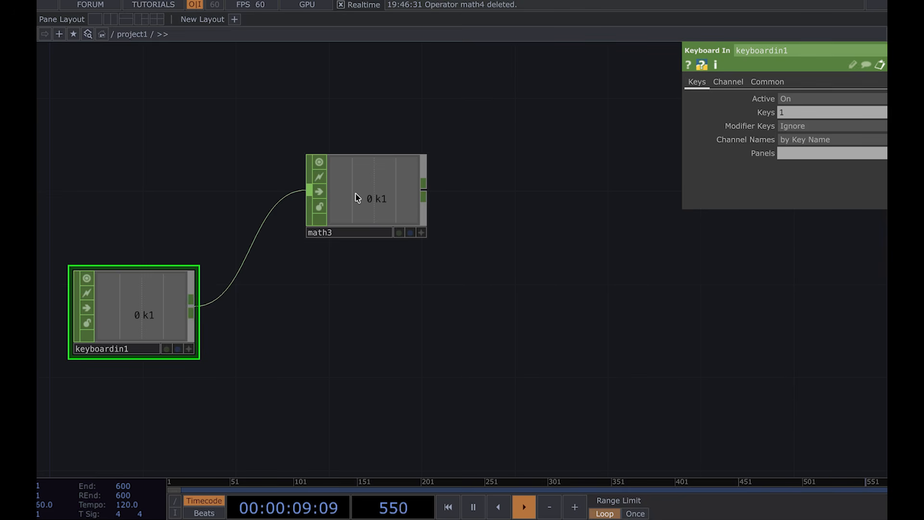
pyautogui.press('1')
pyautogui.moveTo(428, 195); pyautogui.dragTo(500, 194)
pyautogui.click(446, 256)
pyautogui.click(529, 198)
pyautogui.moveTo(502, 297); pyautogui.dragTo(361, 305)
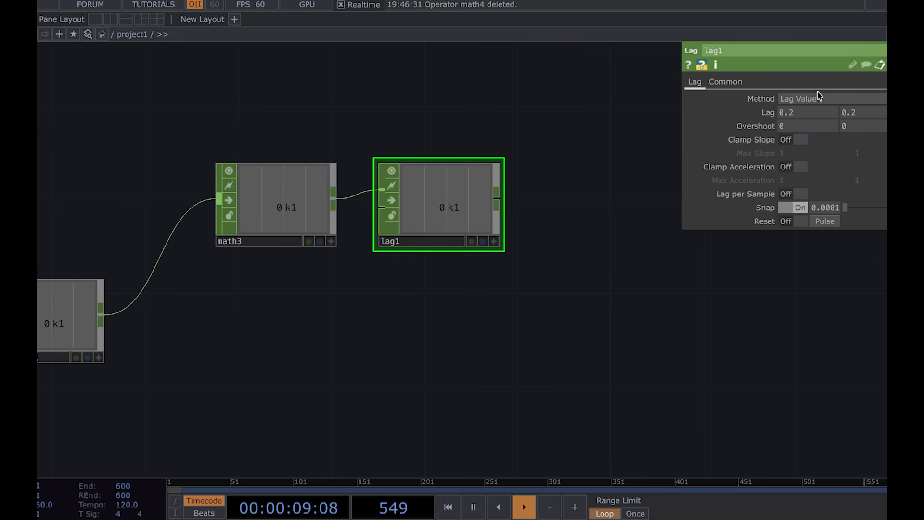
# Step: Set lag1's first Lag value to 5 and test it with the 1 key
pyautogui.click(825, 117)
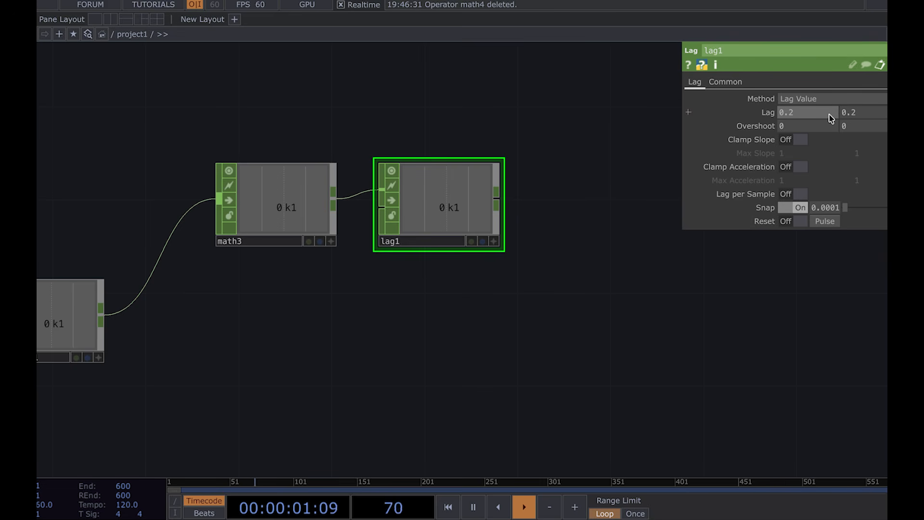
pyautogui.moveTo(711, 113)
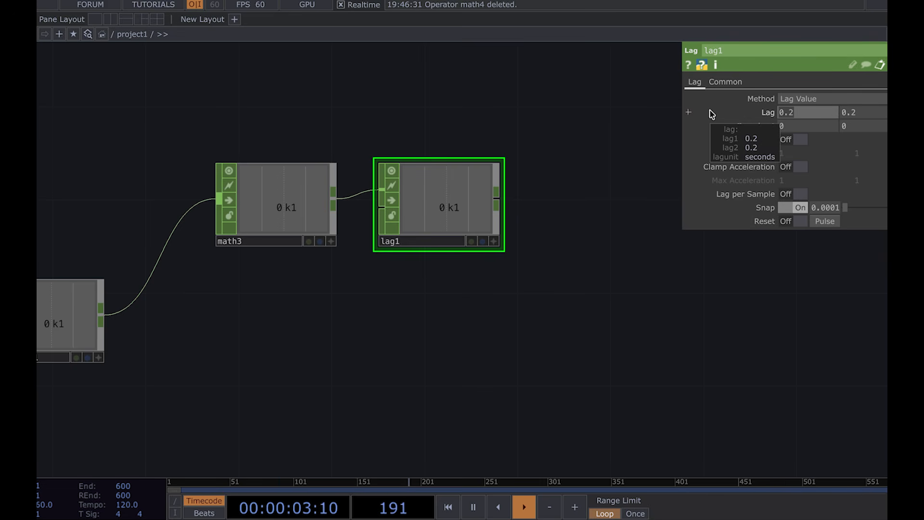
pyautogui.click(809, 112)
pyautogui.write('5')
pyautogui.press('Return')
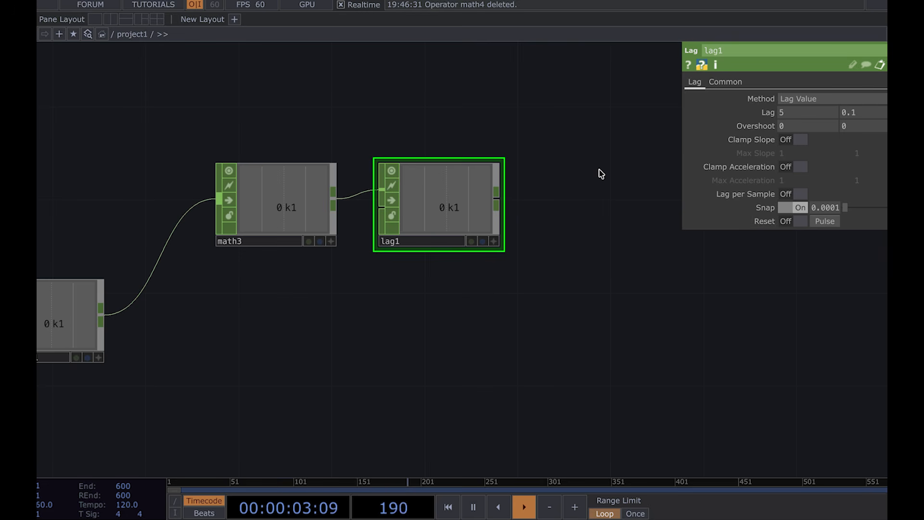
pyautogui.press('1')
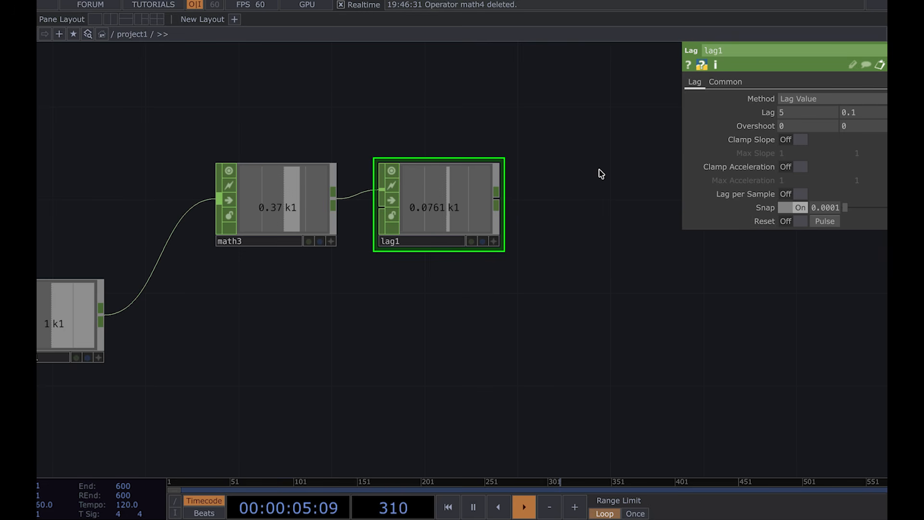
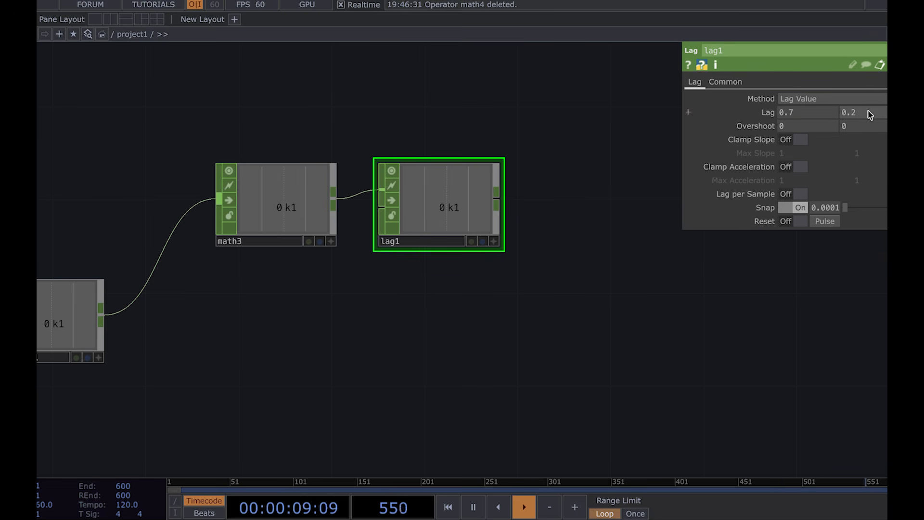
# Step: Set lag1's first Lag value to 0.5
pyautogui.click(828, 117)
pyautogui.press('BackSpace')
pyautogui.write('5')
pyautogui.press('Return')
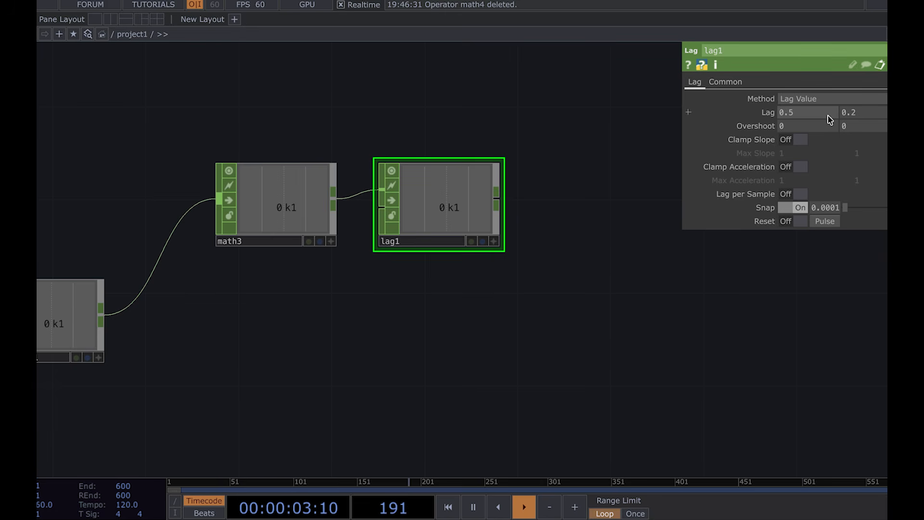
# Step: Append a Null CHOP after lag1 and rename it AMP
pyautogui.moveTo(611, 235); pyautogui.dragTo(436, 238)
pyautogui.click(346, 198)
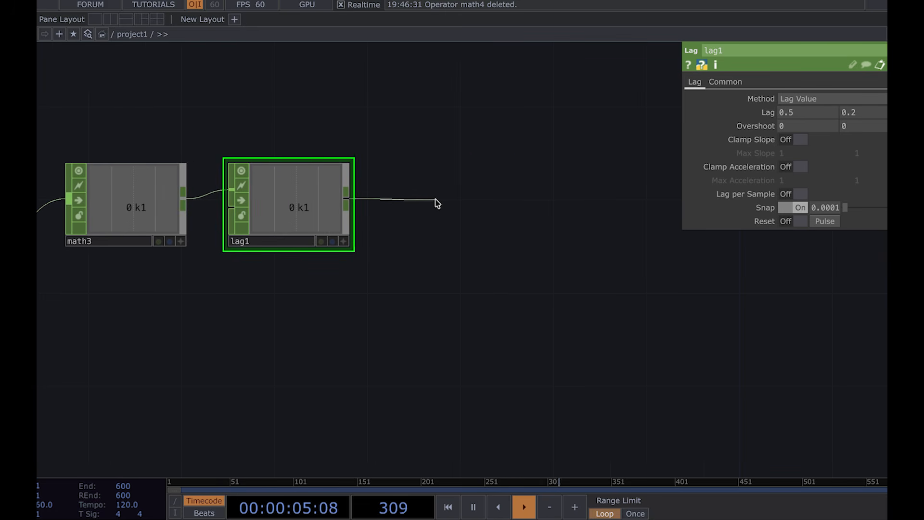
pyautogui.press('Tab')
pyautogui.click(446, 186)
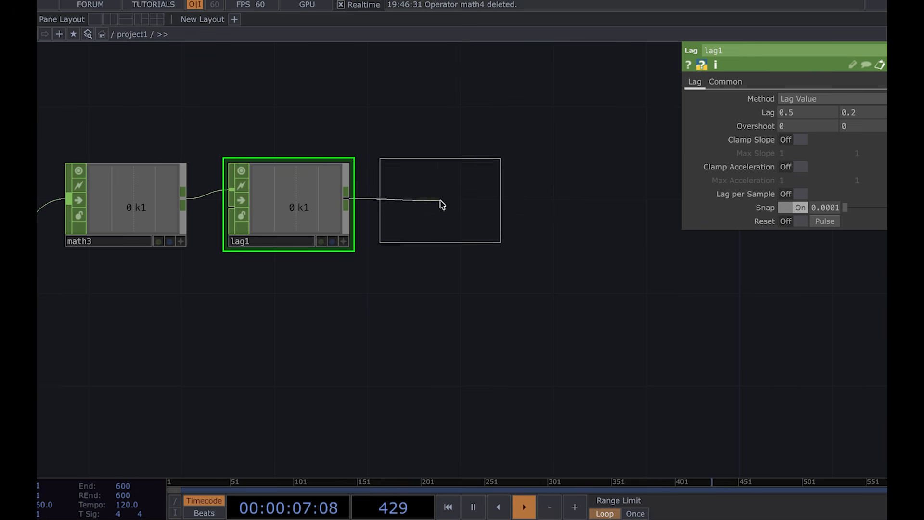
pyautogui.click(440, 200)
pyautogui.moveTo(413, 345); pyautogui.dragTo(489, 345)
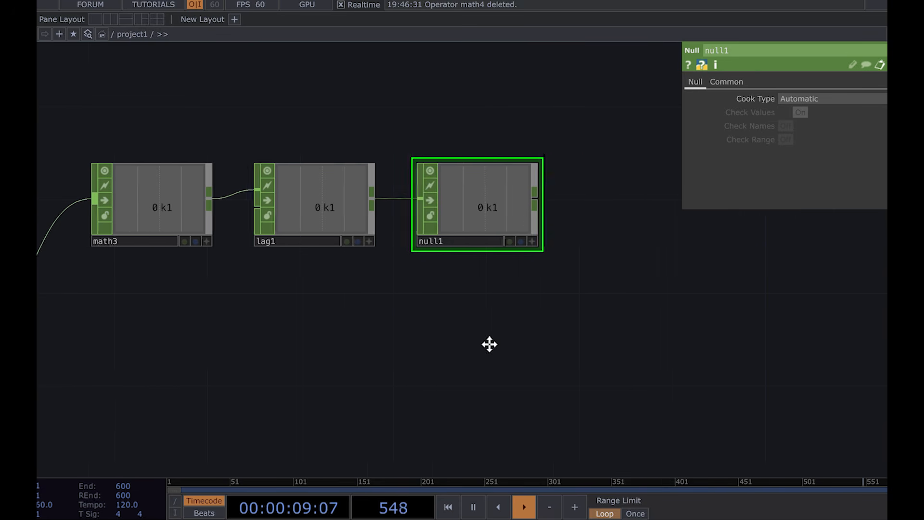
pyautogui.click(495, 241)
pyautogui.write('AMP')
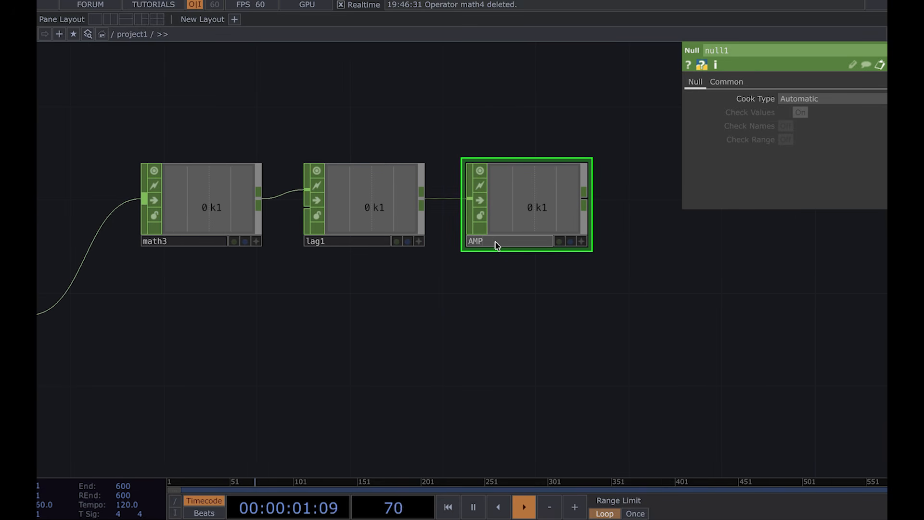
pyautogui.press('Return')
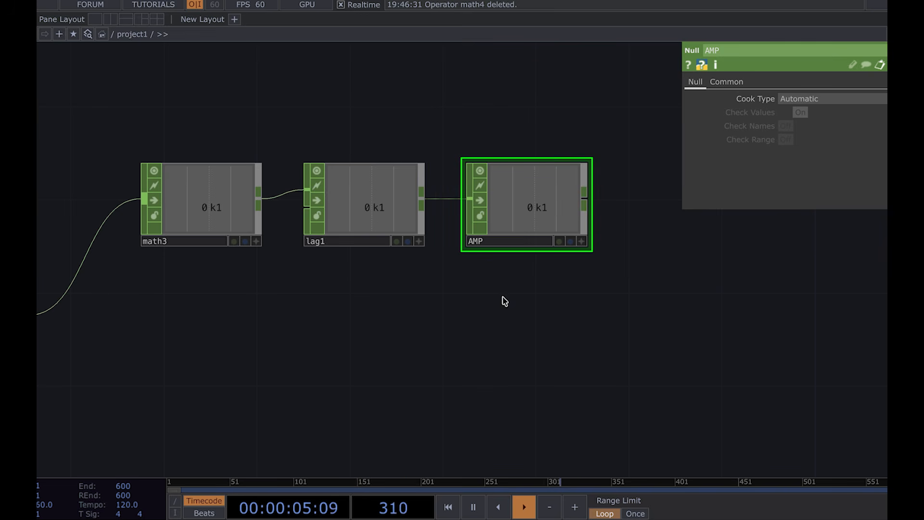
# Step: Undo and redo the AMP rename, then test the chain by pressing the 1 key
pyautogui.hotkey('ctrl', 'z')
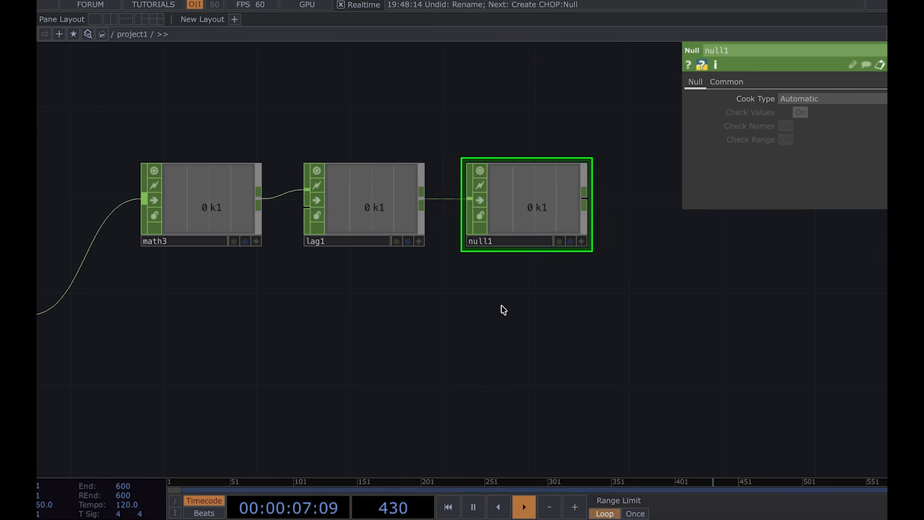
pyautogui.hotkey('ctrl', 'y')
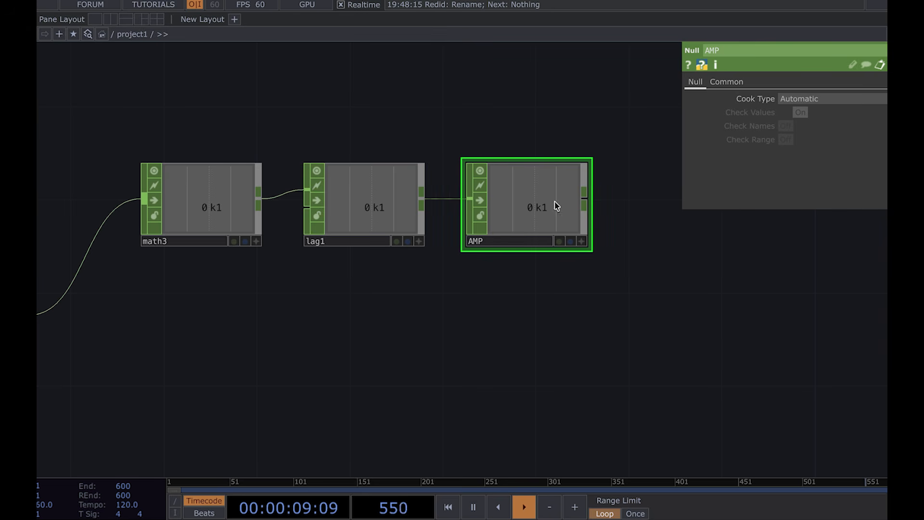
pyautogui.moveTo(445, 331); pyautogui.dragTo(517, 330)
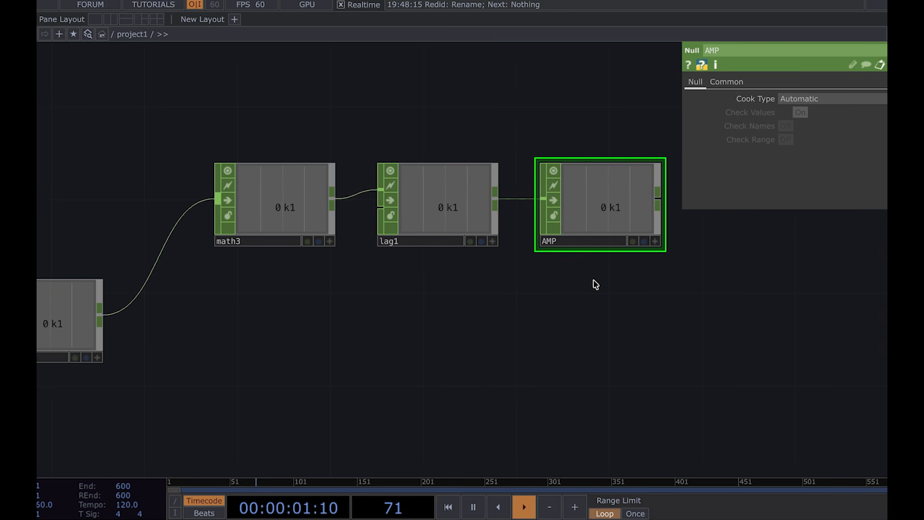
pyautogui.press('1')
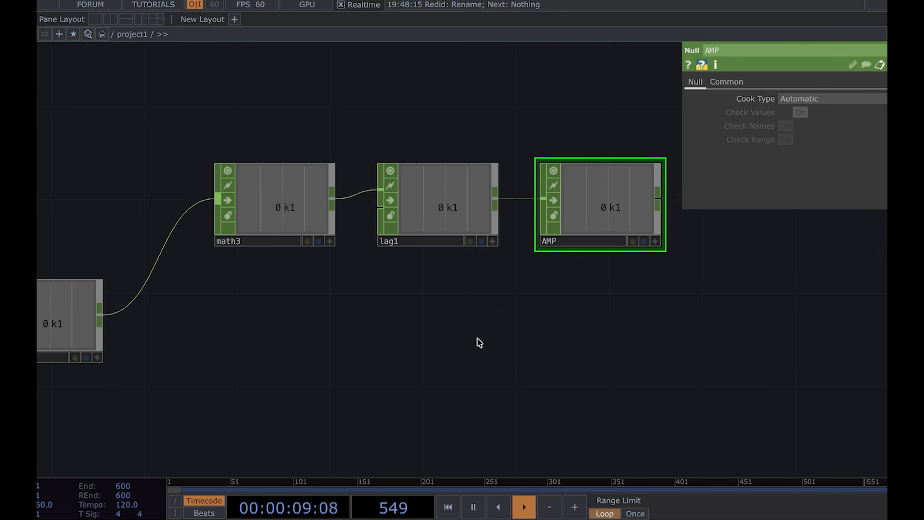
pyautogui.press('1')
pyautogui.press('1')
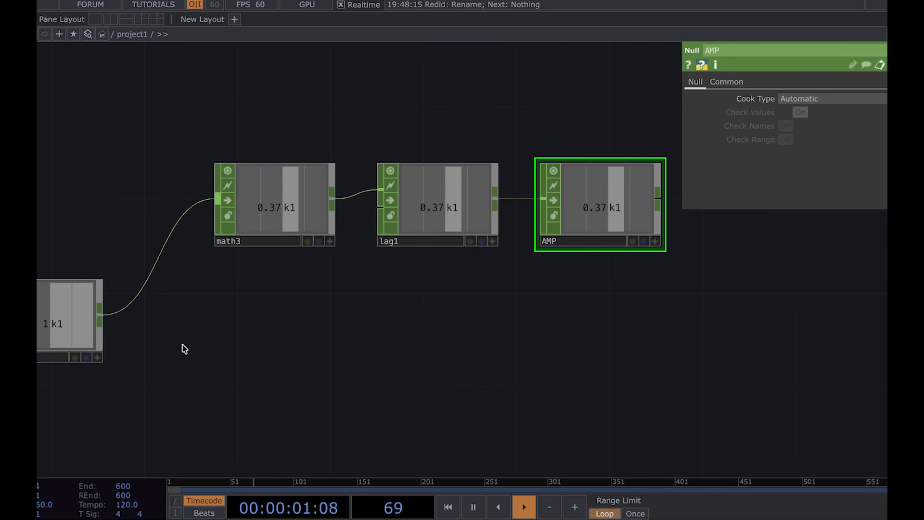
# Step: Branch a second Lag CHOP off keyboardin1 and set its first Lag value to 0.5
pyautogui.moveTo(191, 353); pyautogui.dragTo(240, 265)
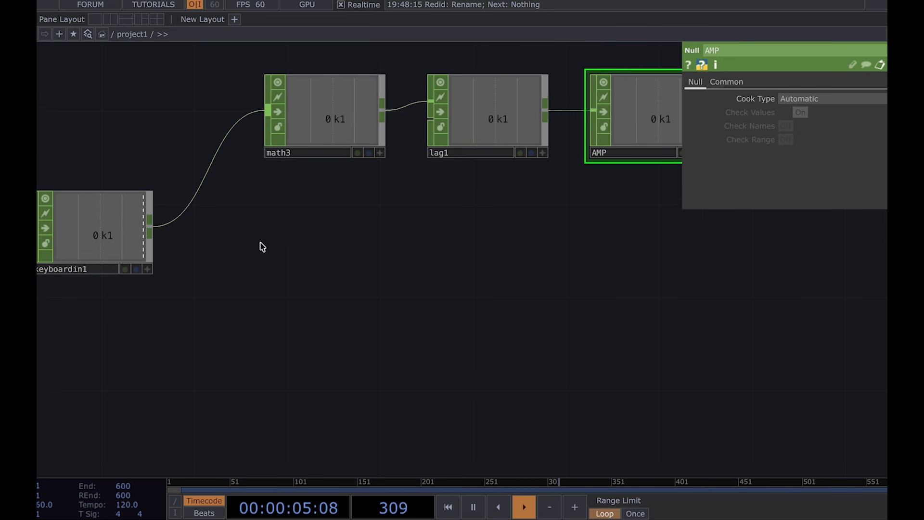
pyautogui.moveTo(153, 233); pyautogui.dragTo(258, 287)
pyautogui.click(221, 352)
pyautogui.click(321, 286)
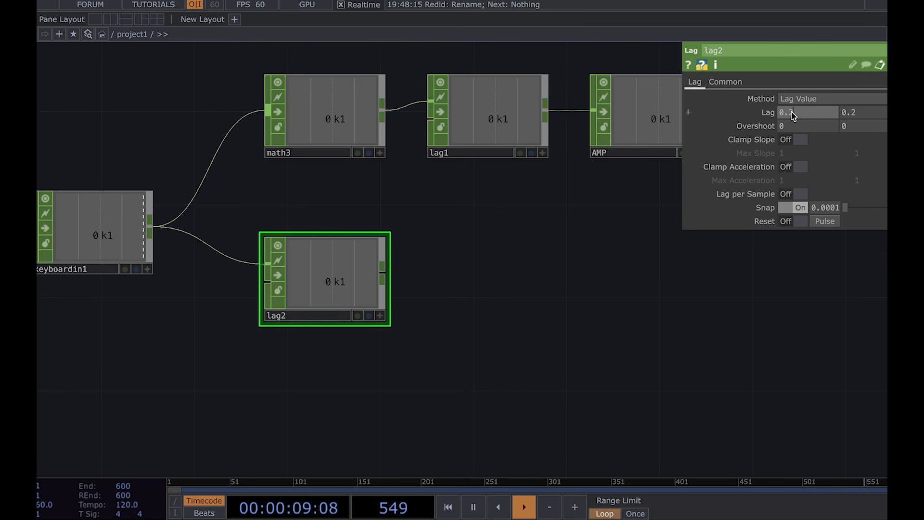
pyautogui.click(822, 116)
pyautogui.write('0.5')
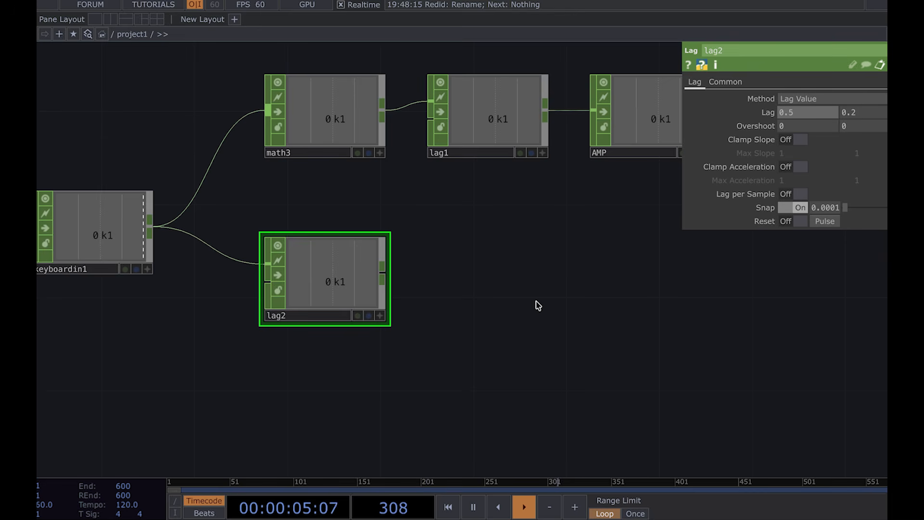
# Step: Append a Count CHOP after lag2
pyautogui.moveTo(537, 305); pyautogui.dragTo(452, 301)
pyautogui.moveTo(299, 270); pyautogui.dragTo(351, 279)
pyautogui.click(351, 276)
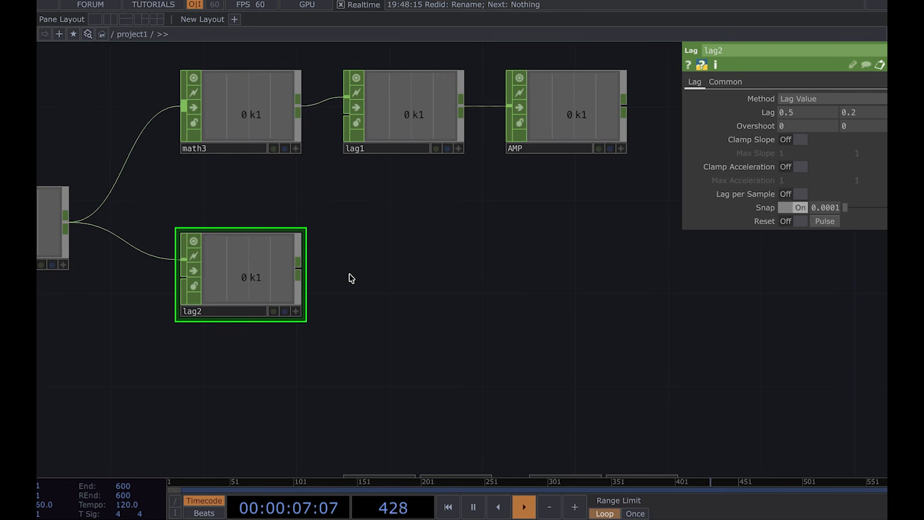
pyautogui.click(404, 274)
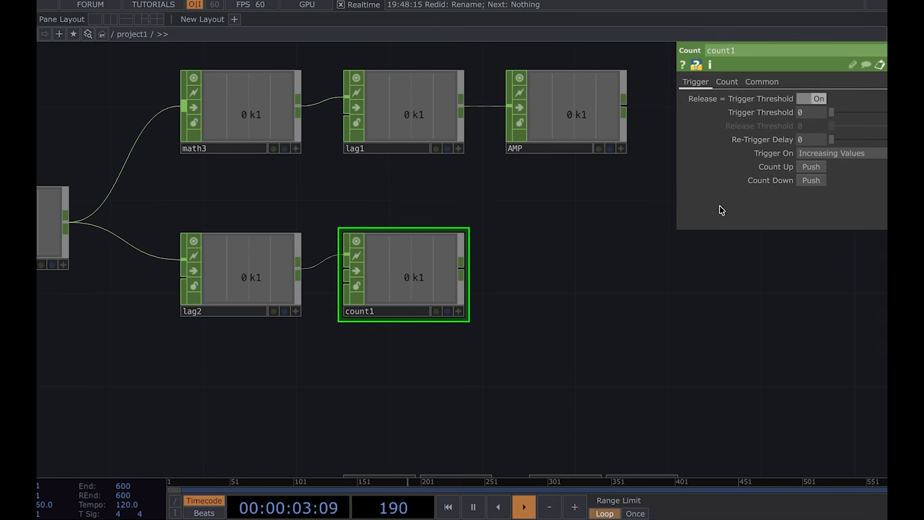
# Step: Set count1 to trigger on Decreasing Values with a Trigger Threshold of 0.7
pyautogui.click(819, 154)
pyautogui.click(817, 182)
pyautogui.moveTo(508, 403); pyautogui.dragTo(643, 388)
pyautogui.click(812, 114)
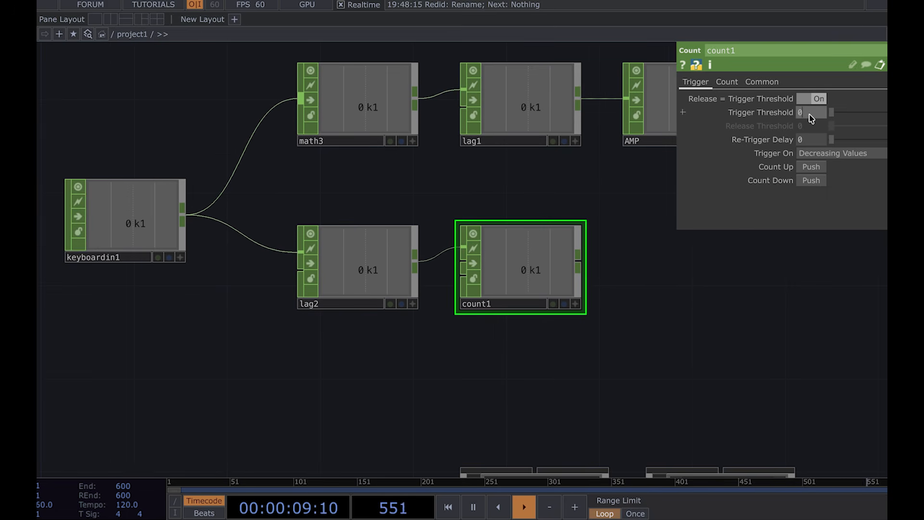
pyautogui.write('0.7')
pyautogui.press('Return')
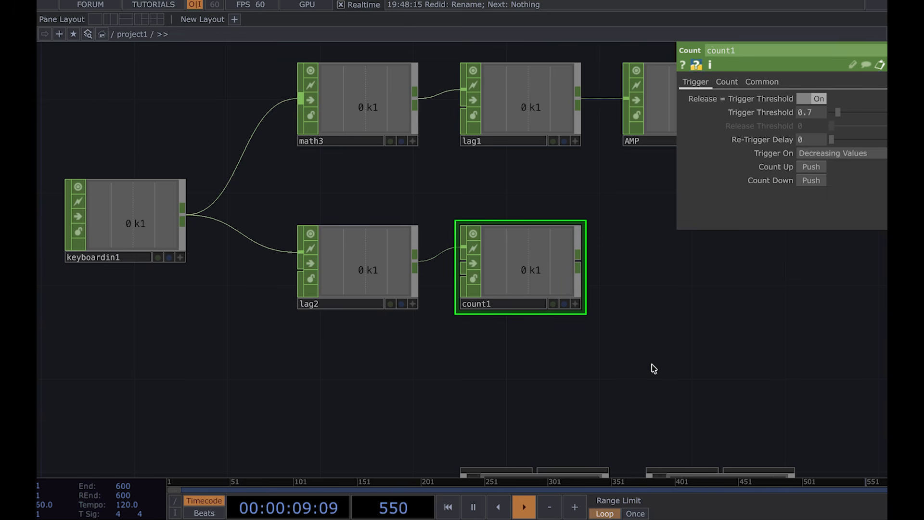
# Step: Test count1 with the 1 key and zoom in to inspect its output
pyautogui.press('1')
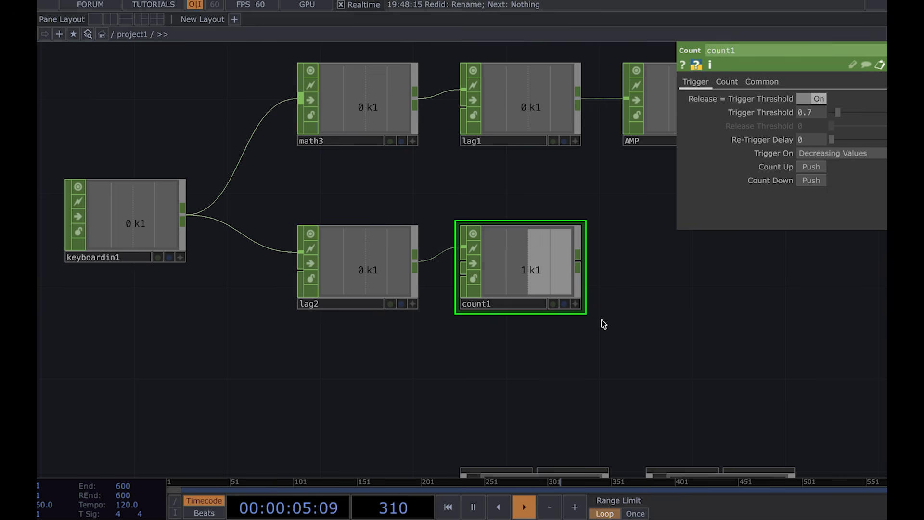
pyautogui.scroll(-5, 602, 320)
pyautogui.moveTo(466, 362); pyautogui.dragTo(465, 280)
pyautogui.scroll(5, 592, 216)
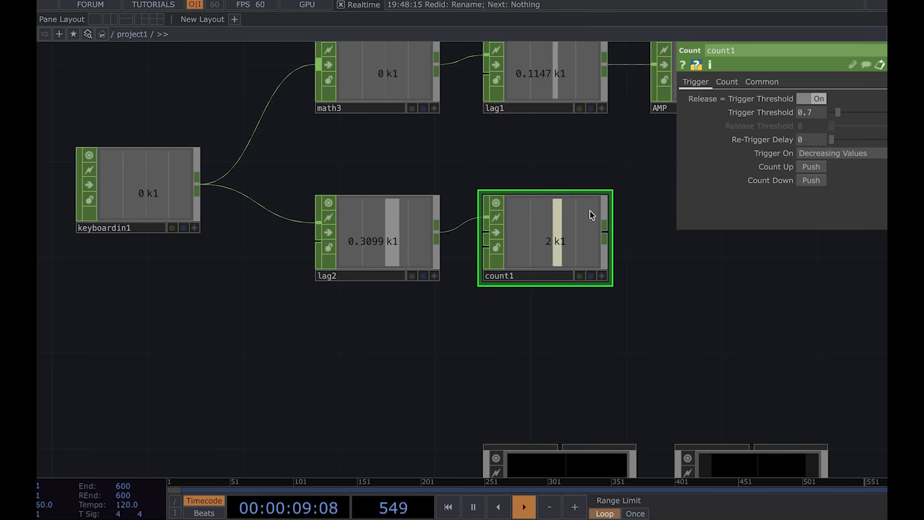
pyautogui.scroll(3, 561, 238)
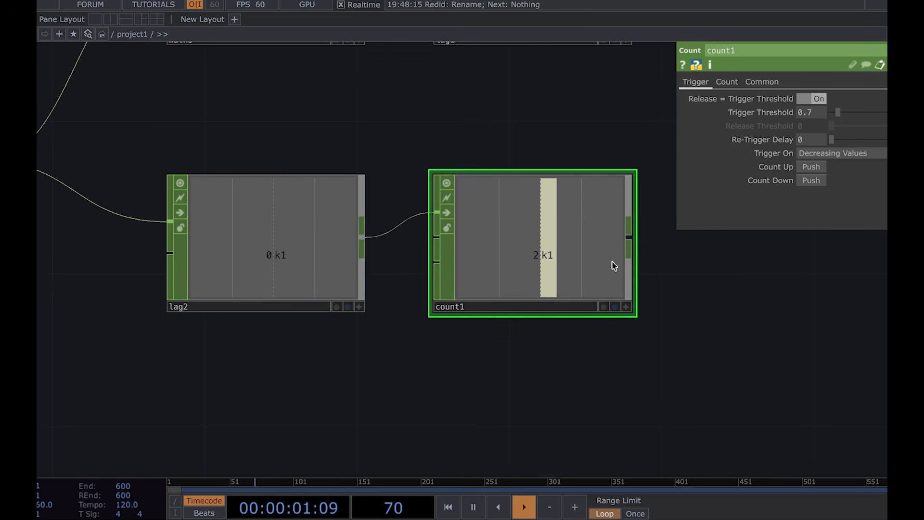
pyautogui.scroll(-4, 448, 325)
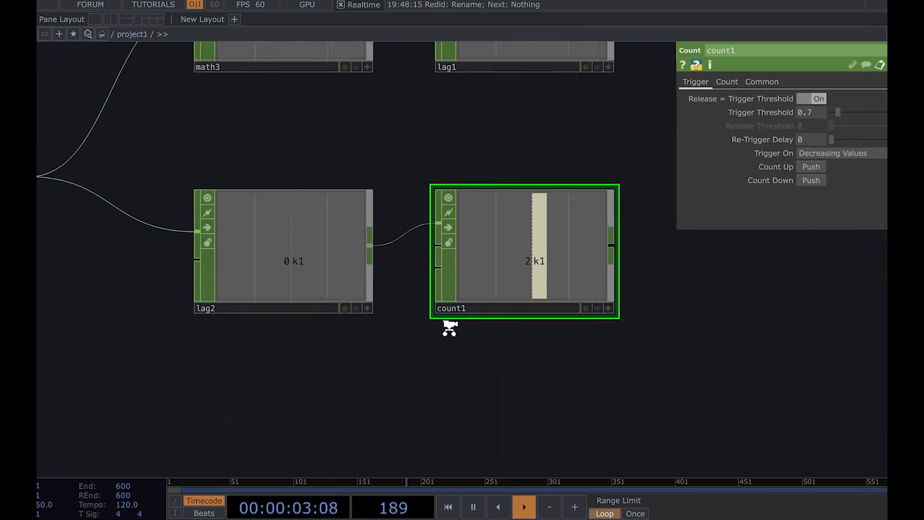
pyautogui.scroll(4, 450, 331)
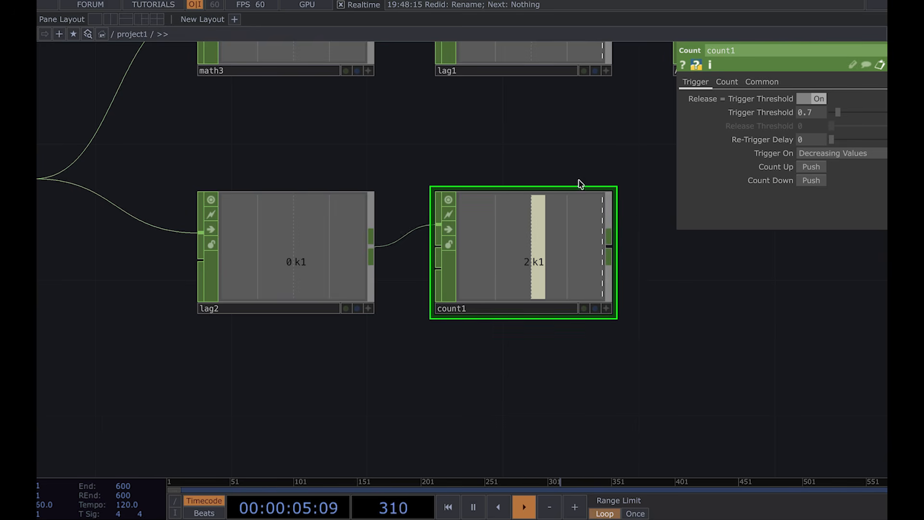
pyautogui.moveTo(651, 326); pyautogui.dragTo(597, 327)
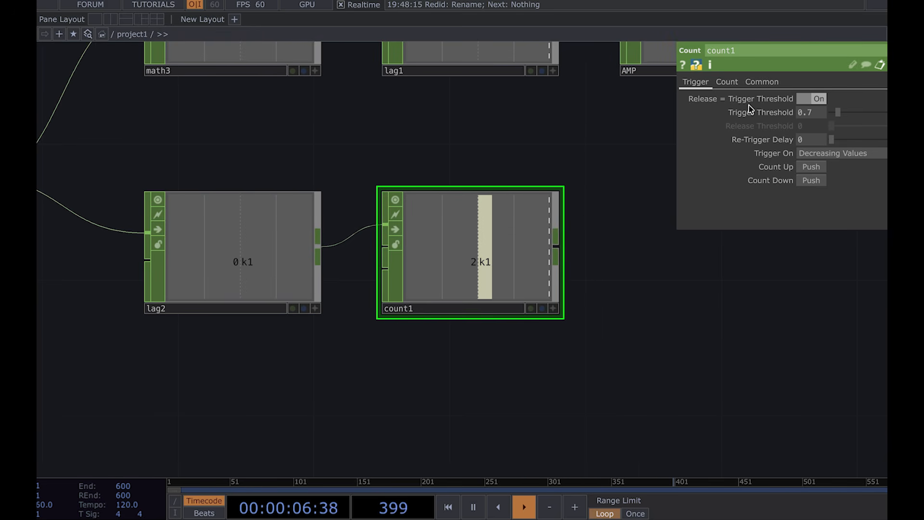
# Step: Set count1's Limit to Loop Min/Max with a Limit Maximum of 1 and pulse Reset
pyautogui.click(729, 84)
pyautogui.click(805, 99)
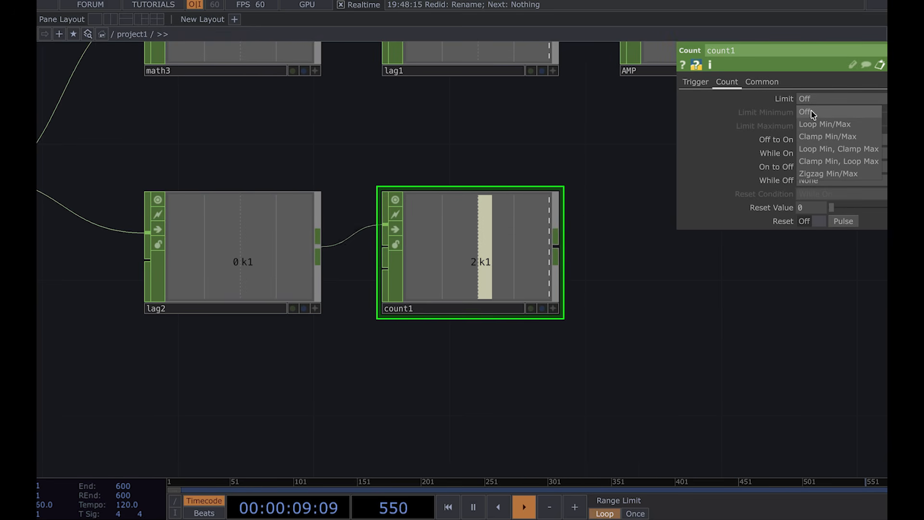
pyautogui.click(814, 124)
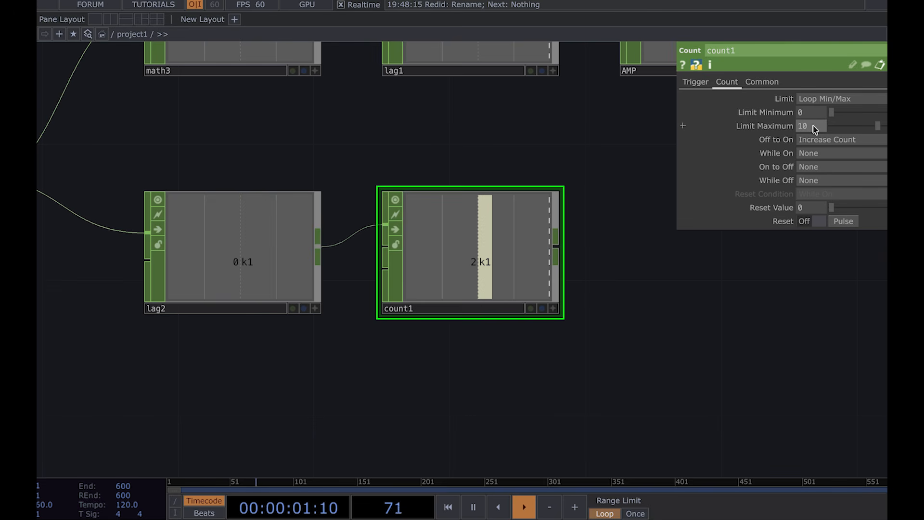
pyautogui.press('Return')
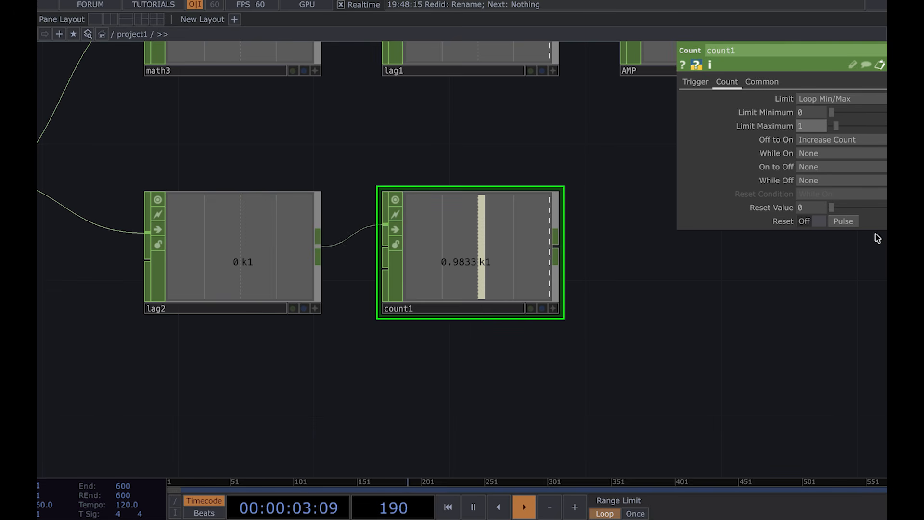
pyautogui.click(844, 221)
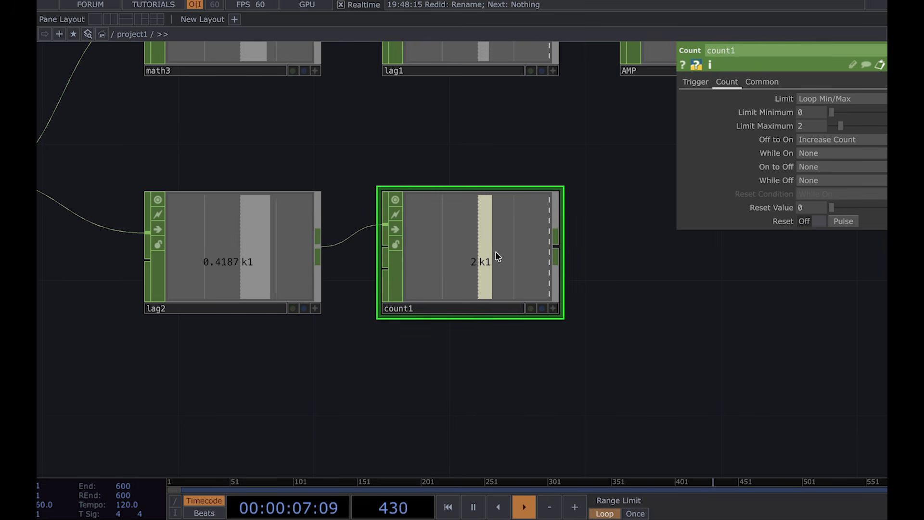
# Step: Set count1's Limit Maximum back to 1
pyautogui.click(812, 122)
pyautogui.press('BackSpace')
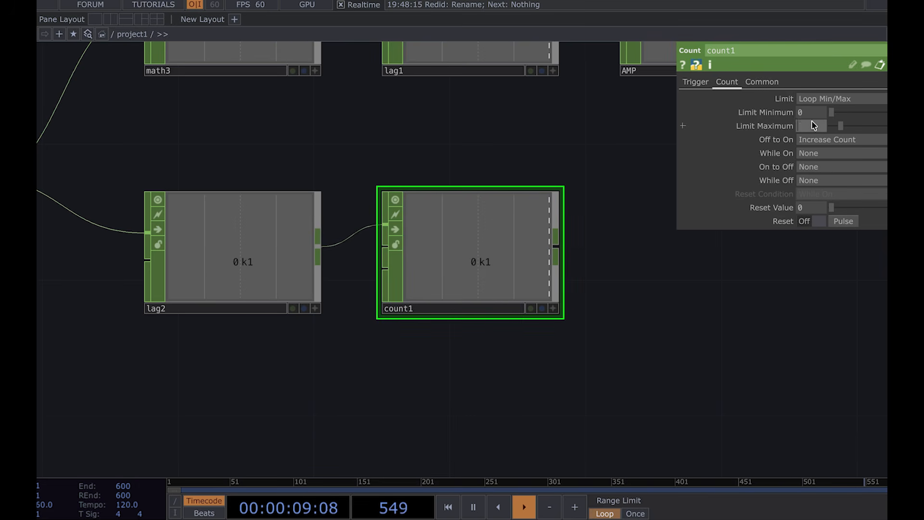
pyautogui.write('1')
pyautogui.press('Return')
# Step: Append a Lag CHOP after count1
pyautogui.moveTo(632, 389); pyautogui.dragTo(462, 391)
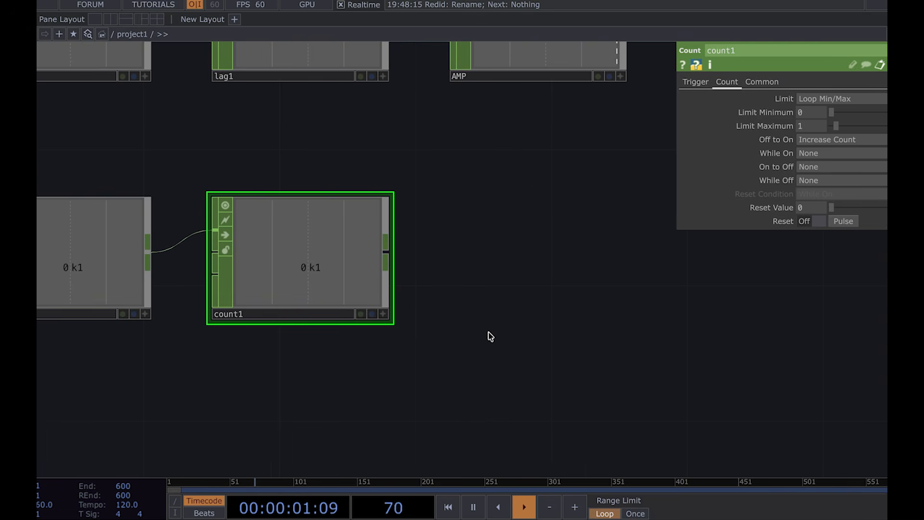
pyautogui.click(386, 251)
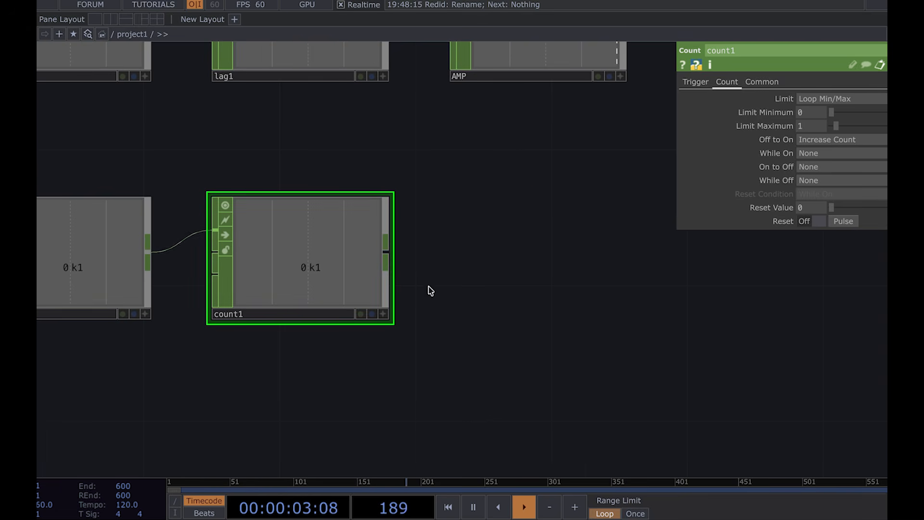
pyautogui.click(418, 322)
pyautogui.click(539, 268)
pyautogui.moveTo(669, 311); pyautogui.dragTo(483, 299)
# Step: Append a Null CHOP after lag3 and rename it INDEX
pyautogui.click(448, 250)
pyautogui.click(600, 262)
pyautogui.moveTo(581, 357); pyautogui.dragTo(494, 357)
pyautogui.doubleClick(492, 317)
pyautogui.write('IN')
pyautogui.press('Return')
# Step: Export the INDEX channel to switch1's Index parameter
pyautogui.scroll(-2, 427, 406)
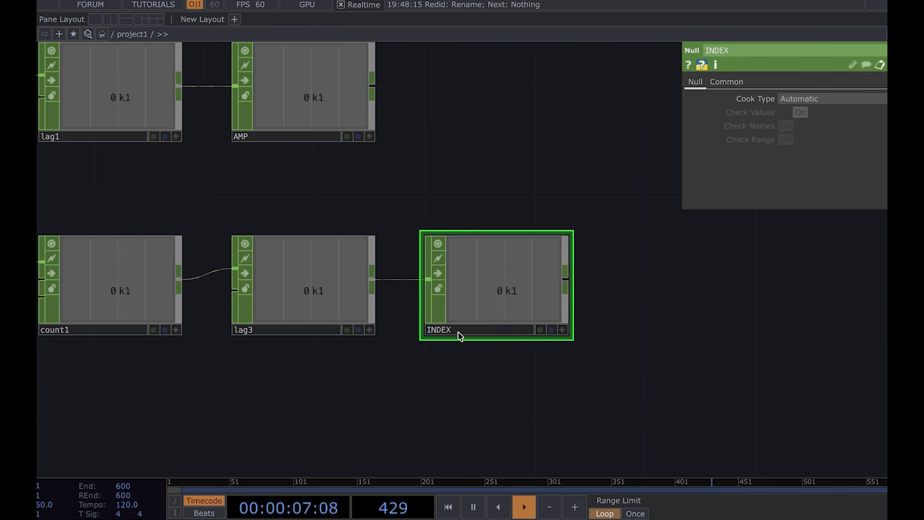
pyautogui.moveTo(377, 382); pyautogui.dragTo(534, 217)
pyautogui.scroll(-4, 554, 346)
pyautogui.scroll(-2, 534, 220)
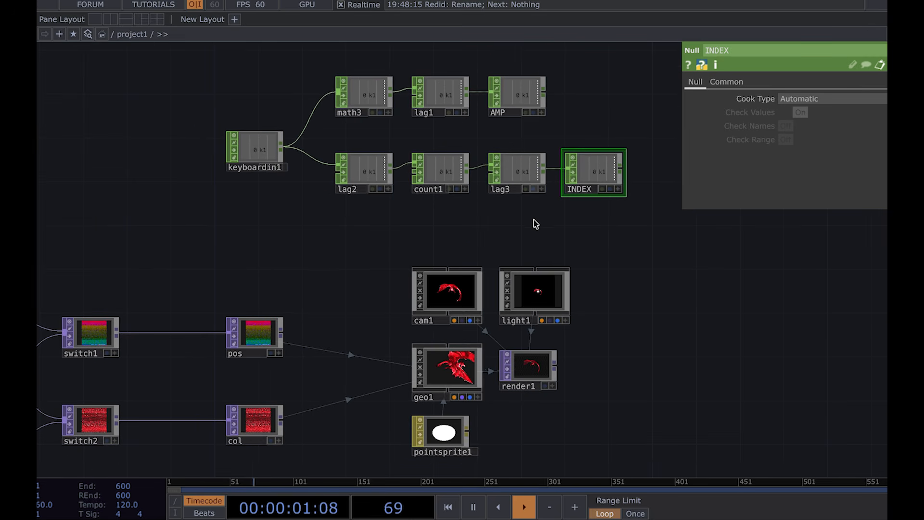
pyautogui.moveTo(316, 258); pyautogui.dragTo(399, 242)
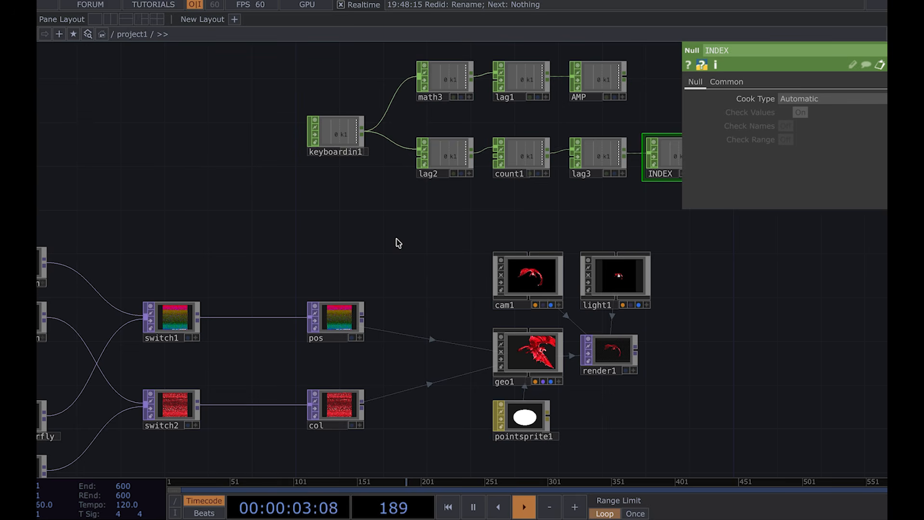
pyautogui.click(174, 314)
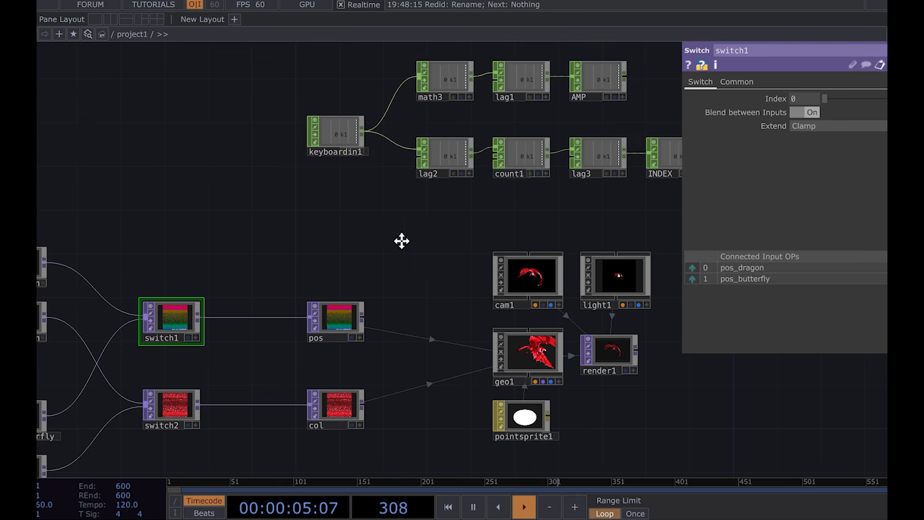
pyautogui.moveTo(402, 240); pyautogui.dragTo(199, 239)
pyautogui.scroll(6, 462, 125)
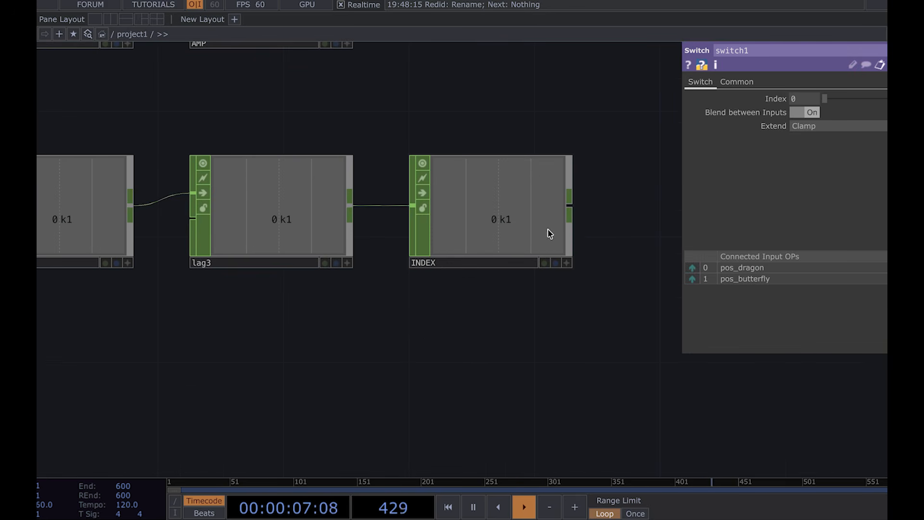
pyautogui.click(570, 264)
pyautogui.moveTo(518, 222); pyautogui.dragTo(780, 102)
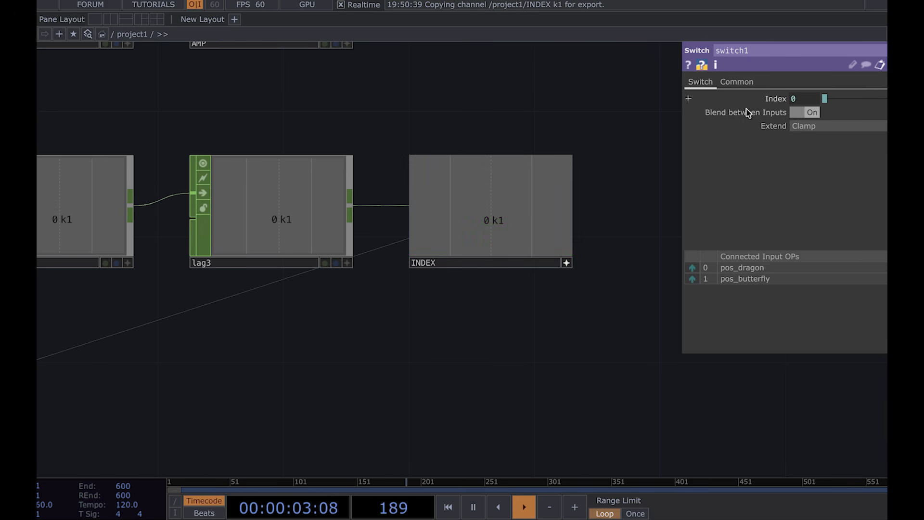
# Step: Export the INDEX channel to switch2's Index parameter as well
pyautogui.scroll(-8, 421, 295)
pyautogui.moveTo(215, 346); pyautogui.dragTo(337, 250)
pyautogui.click(188, 371)
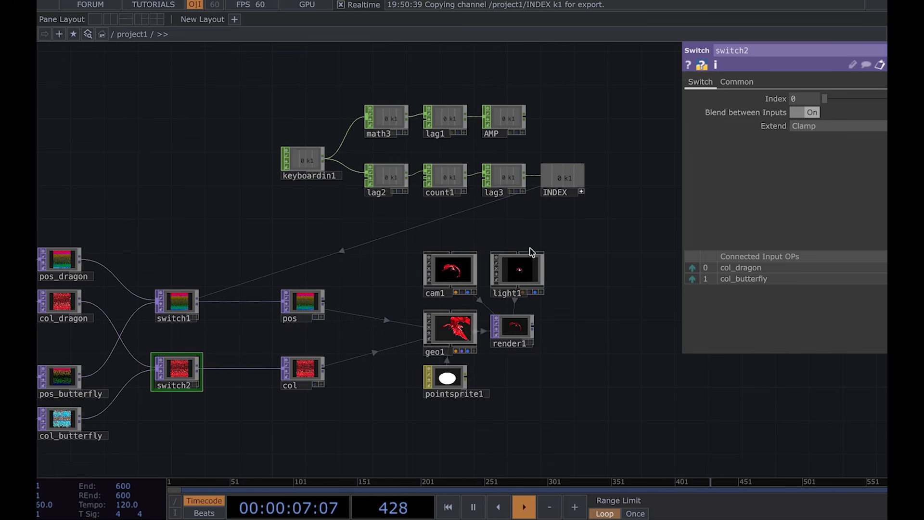
pyautogui.scroll(5, 626, 181)
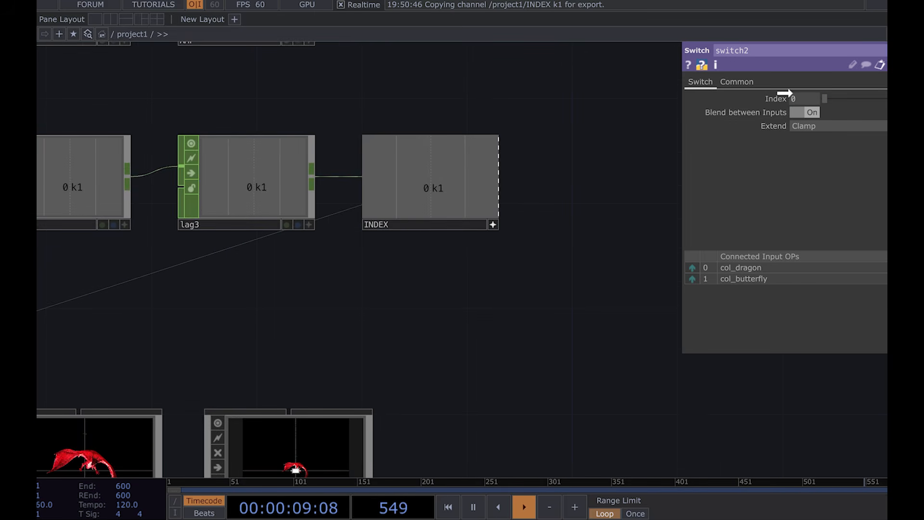
pyautogui.scroll(-1, 458, 253)
pyautogui.scroll(-3, 458, 252)
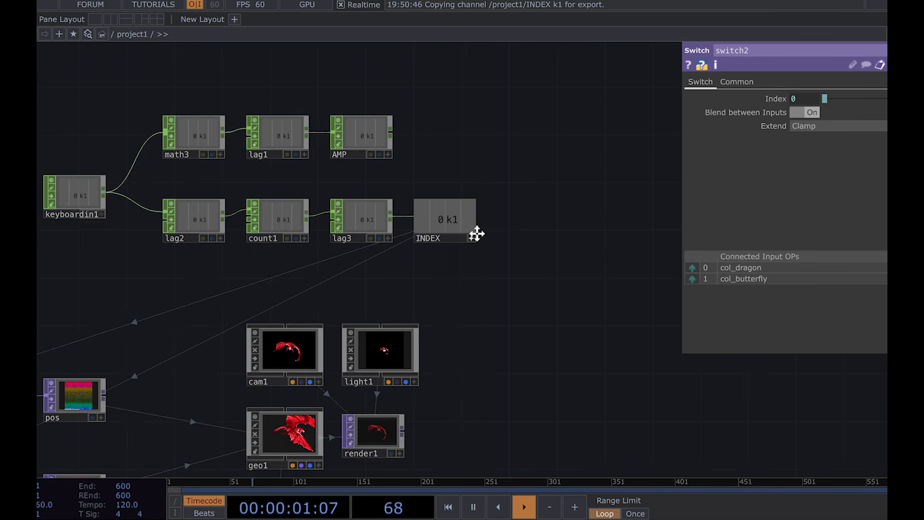
# Step: Move the geo1, cam1, light1, render1 and pointsprite1 group plus the pos and col nulls further right to free space
pyautogui.moveTo(456, 261); pyautogui.dragTo(566, 144)
pyautogui.press('p')
pyautogui.moveTo(329, 183); pyautogui.dragTo(514, 194)
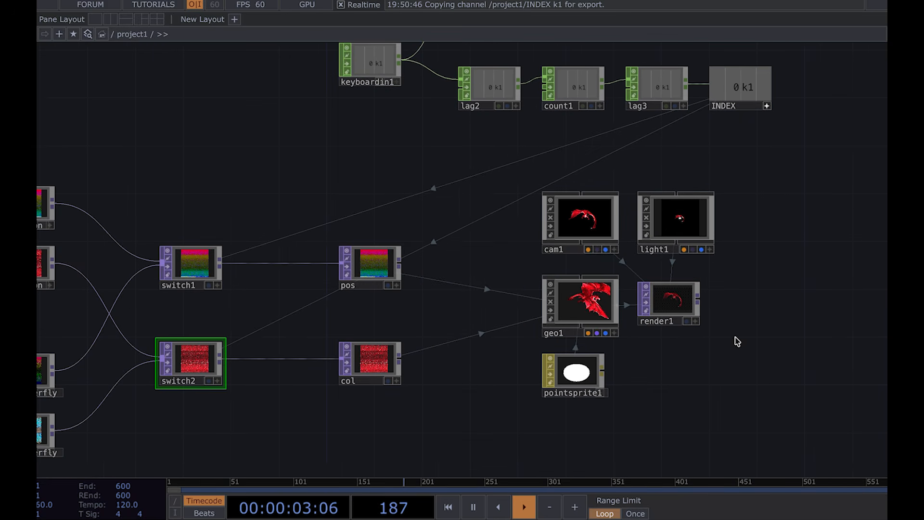
pyautogui.moveTo(763, 271); pyautogui.dragTo(714, 289)
pyautogui.scroll(5, 602, 340)
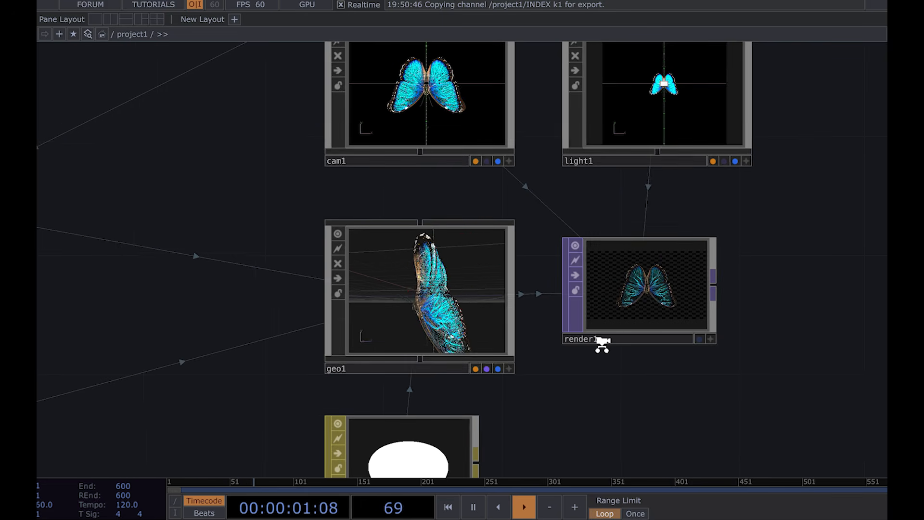
pyautogui.scroll(-5, 603, 343)
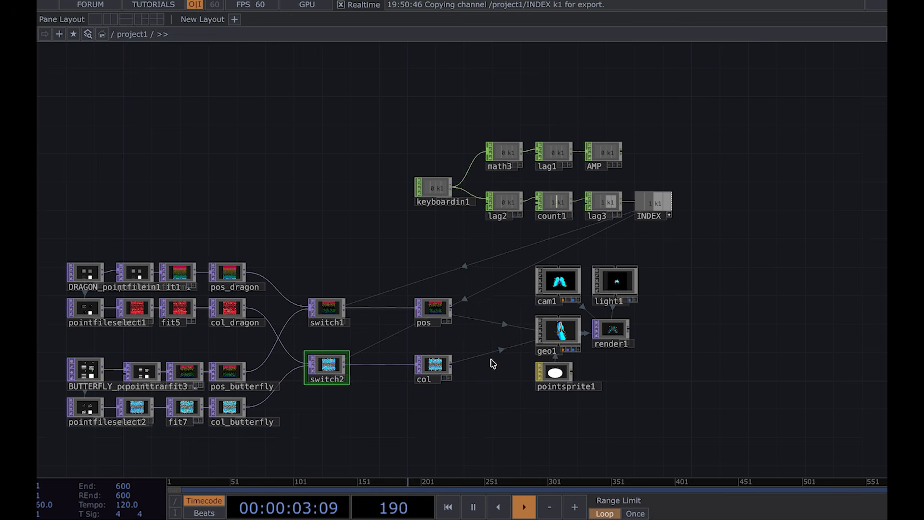
pyautogui.scroll(3, 496, 361)
pyautogui.click(581, 320)
pyautogui.moveTo(674, 411); pyautogui.dragTo(557, 211)
pyautogui.moveTo(583, 321); pyautogui.dragTo(734, 321)
pyautogui.click(413, 286)
pyautogui.moveTo(433, 255); pyautogui.dragTo(427, 401, button='right')
pyautogui.moveTo(419, 301); pyautogui.dragTo(552, 301)
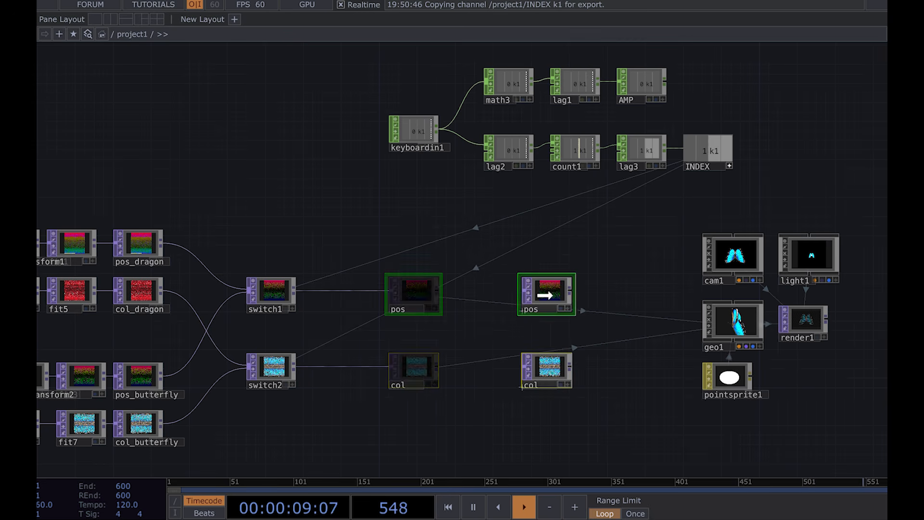
pyautogui.click(388, 310)
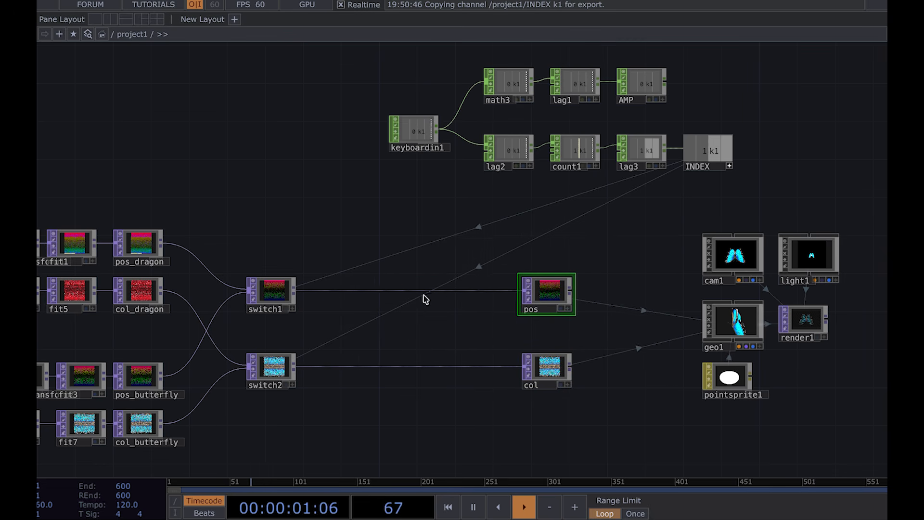
# Step: Branch a new Noise TOP off switch1's output
pyautogui.scroll(4, 368, 285)
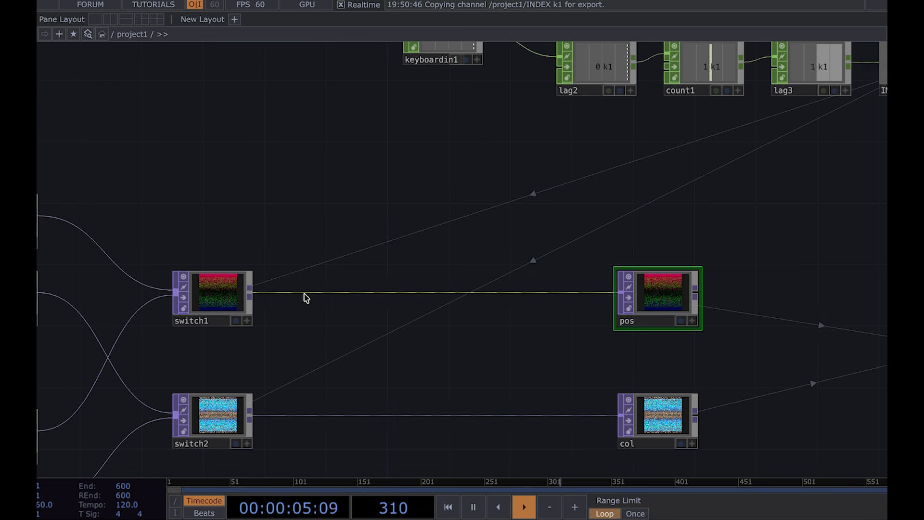
pyautogui.click(251, 291)
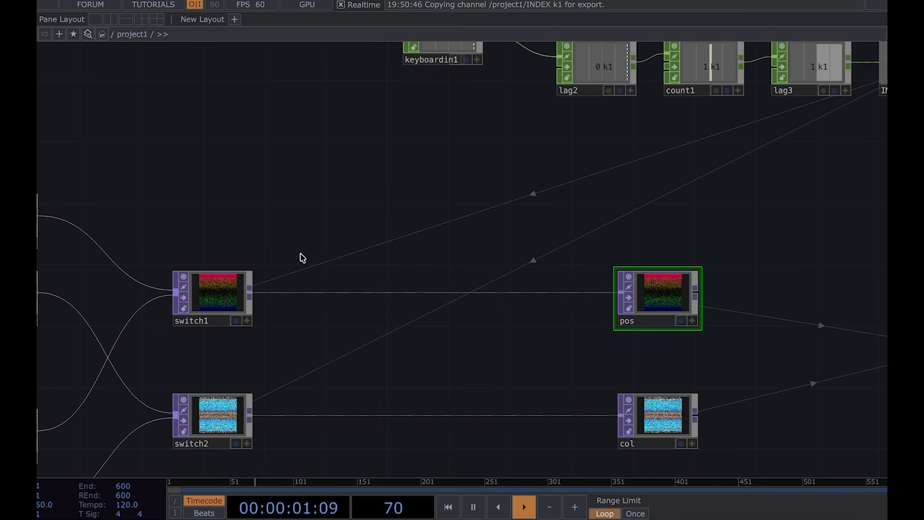
pyautogui.click(361, 347)
pyautogui.scroll(4, 360, 350)
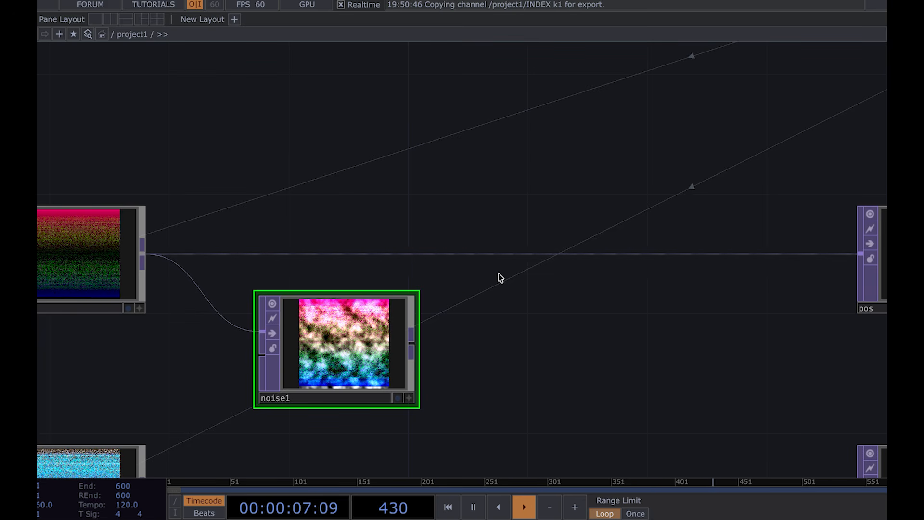
# Step: Try connecting noise1's output directly into pos, then undo that connection
pyautogui.moveTo(465, 308); pyautogui.dragTo(378, 237)
pyautogui.moveTo(331, 281); pyautogui.dragTo(773, 184)
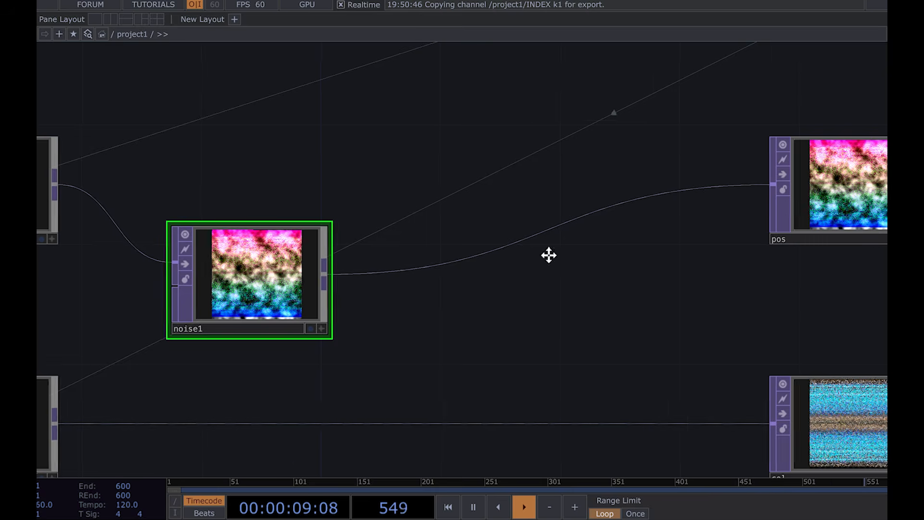
pyautogui.moveTo(549, 254); pyautogui.dragTo(274, 251)
pyautogui.scroll(-5, 274, 252)
pyautogui.scroll(6, 731, 175)
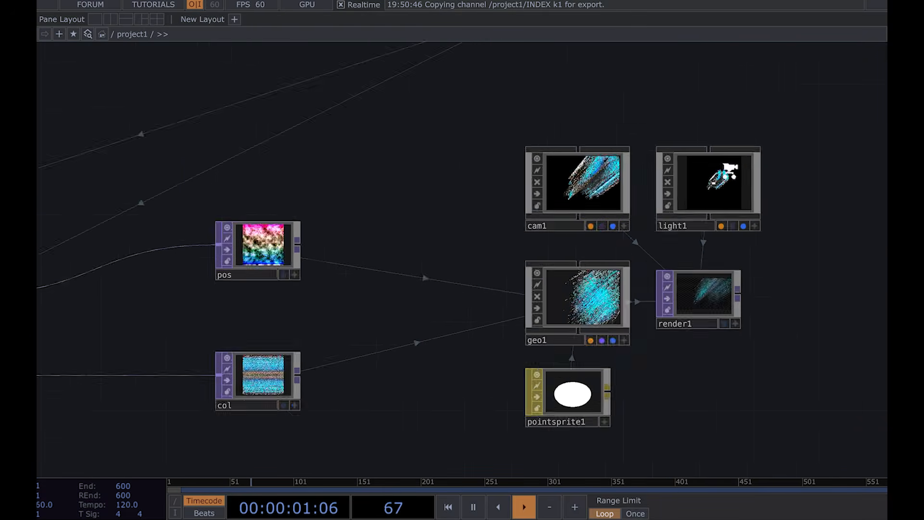
pyautogui.scroll(-6, 729, 172)
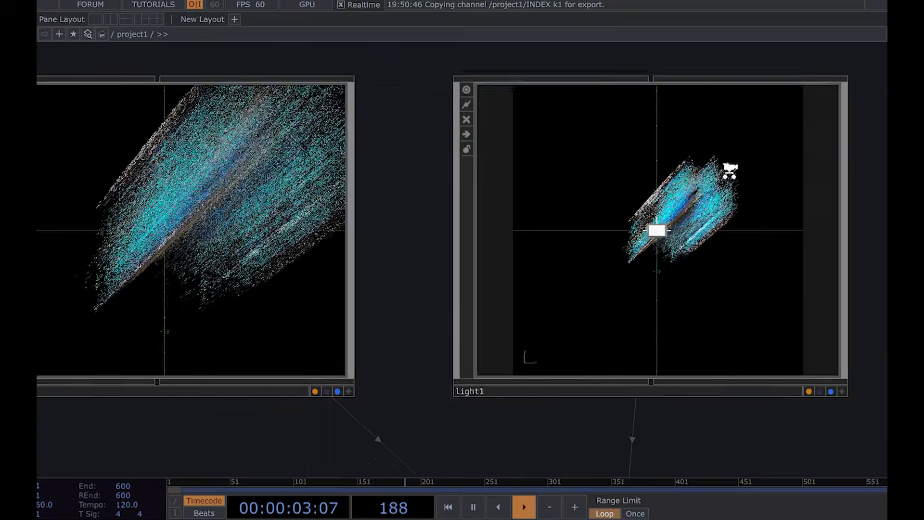
pyautogui.moveTo(384, 212); pyautogui.dragTo(625, 214)
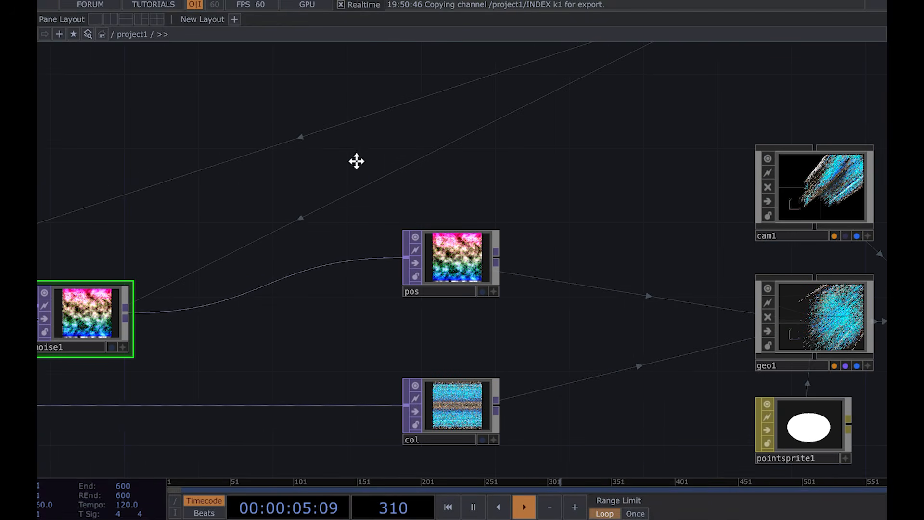
pyautogui.moveTo(343, 163); pyautogui.dragTo(552, 161)
pyautogui.hotkey('ctrl', 'z')
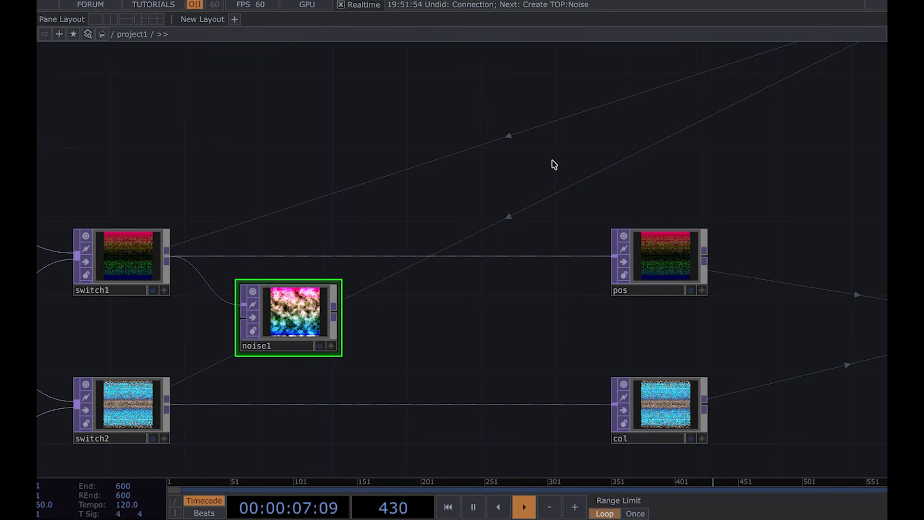
# Step: Insert an Add TOP on the wire between switch1 and pos and feed noise1 into its second input
pyautogui.rightClick(418, 258)
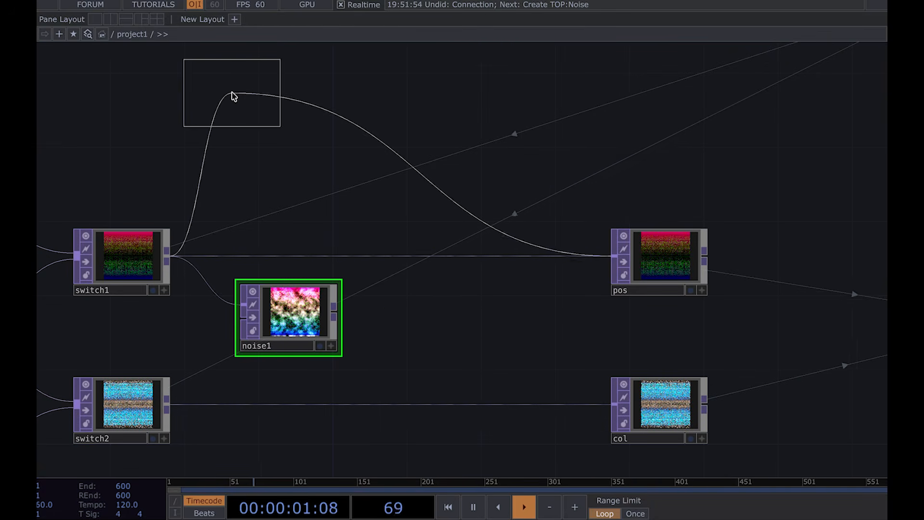
pyautogui.click(476, 263)
pyautogui.moveTo(333, 308); pyautogui.dragTo(426, 266)
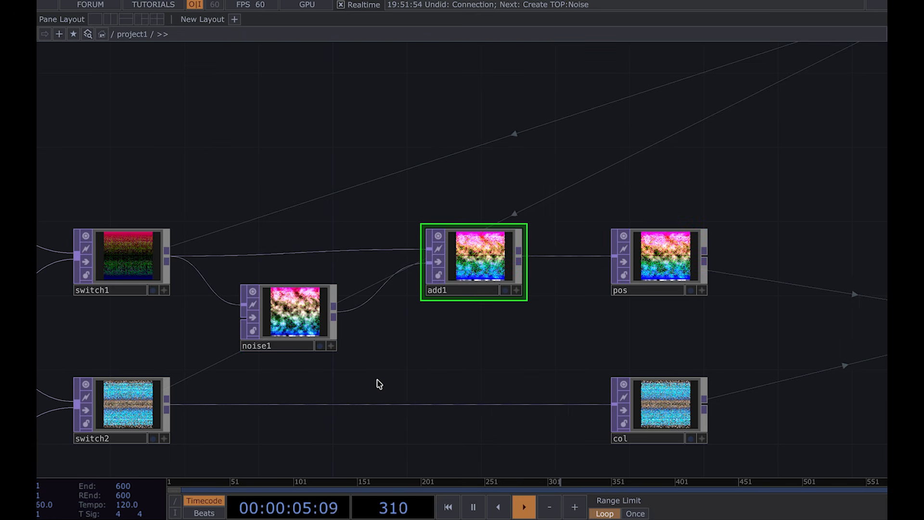
# Step: Set noise1's RGB output mode to Noise
pyautogui.scroll(5, 116, 258)
pyautogui.scroll(-5, 346, 258)
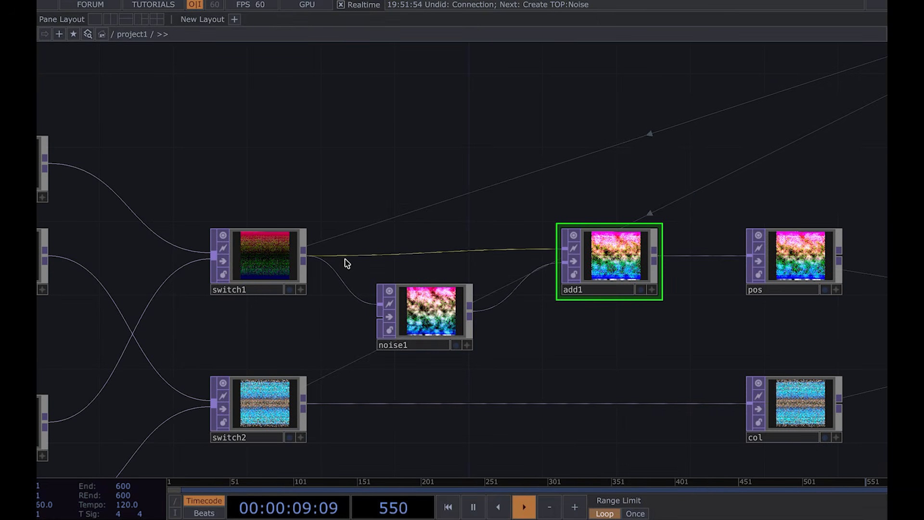
pyautogui.click(439, 328)
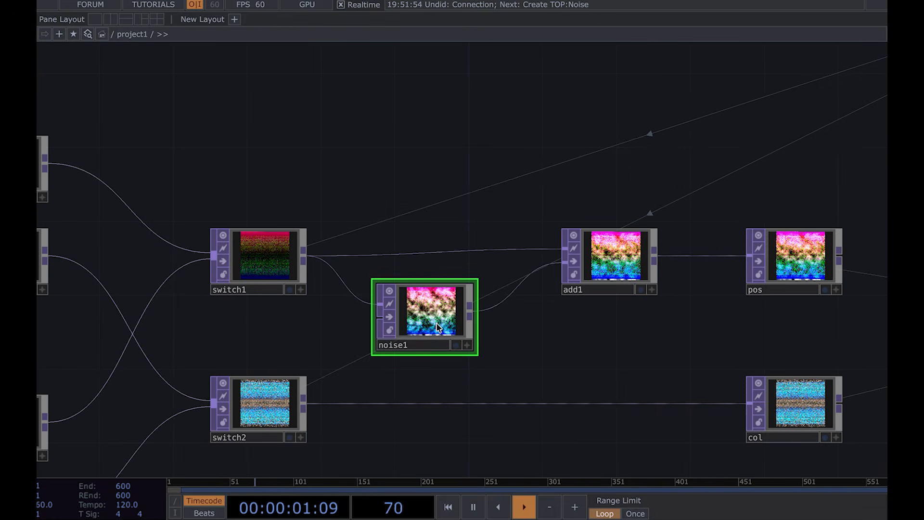
pyautogui.press('p')
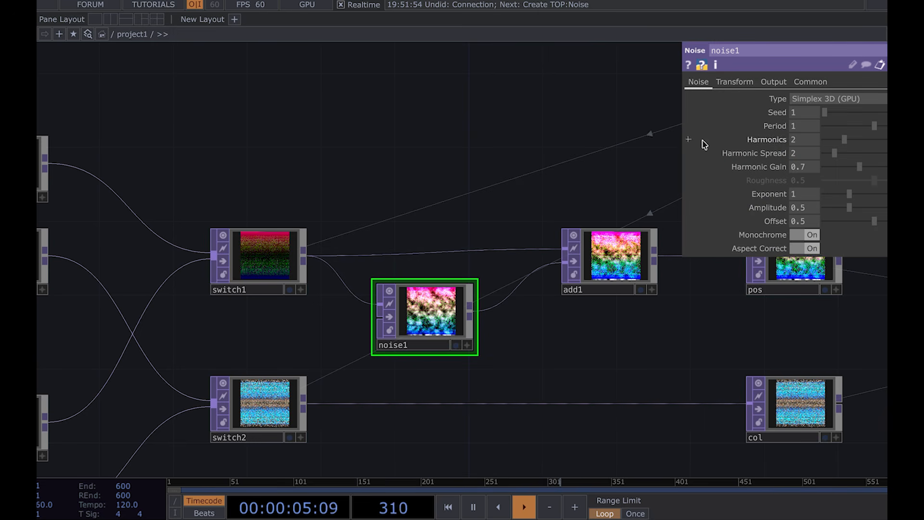
pyautogui.click(771, 81)
pyautogui.click(813, 97)
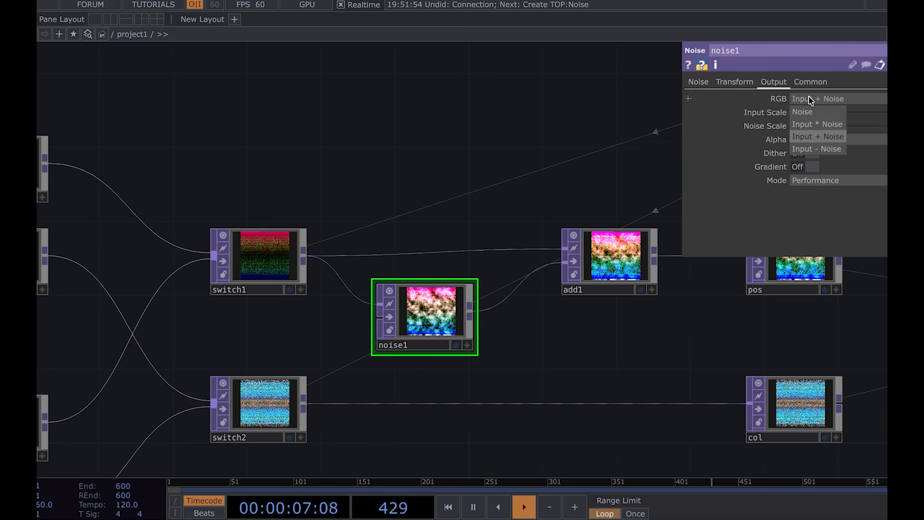
pyautogui.click(808, 113)
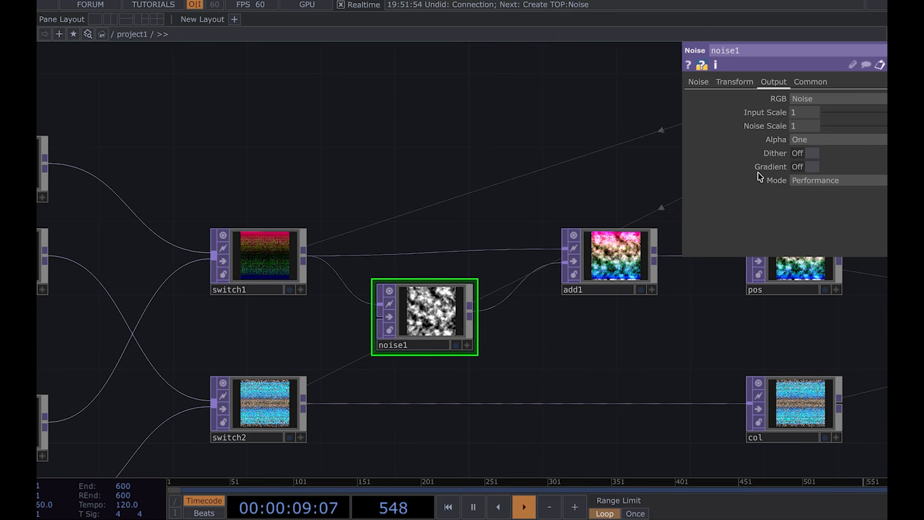
# Step: Set noise1's Period to 0.88, Harmonic Spread to 1.9 and Harmonic Gain to 0.55
pyautogui.click(699, 82)
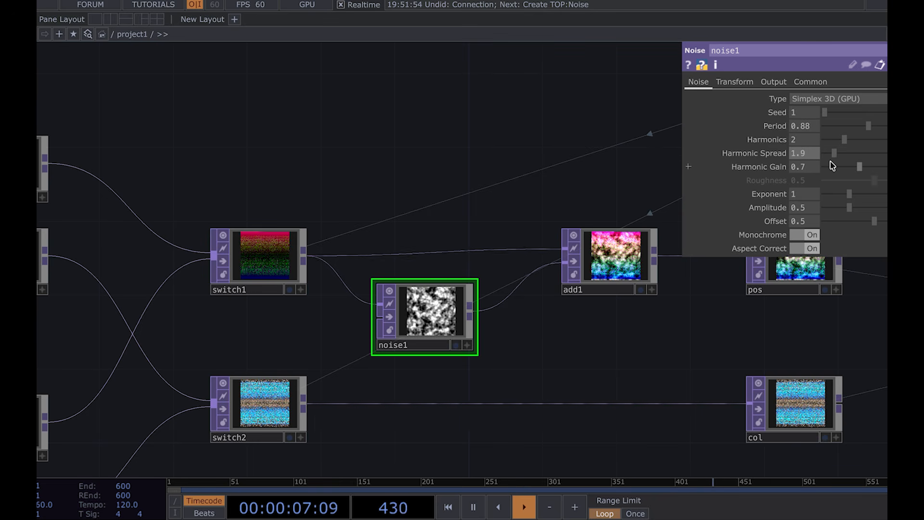
pyautogui.write('55')
pyautogui.press('Return')
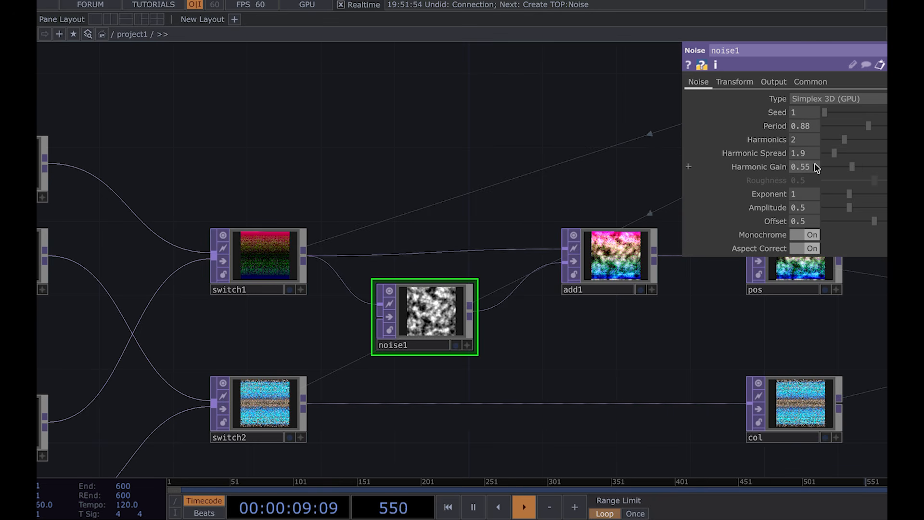
# Step: Set noise1's Offset to 0 and turn Monochrome off
pyautogui.click(808, 219)
pyautogui.press('BackSpace')
pyautogui.press('Return')
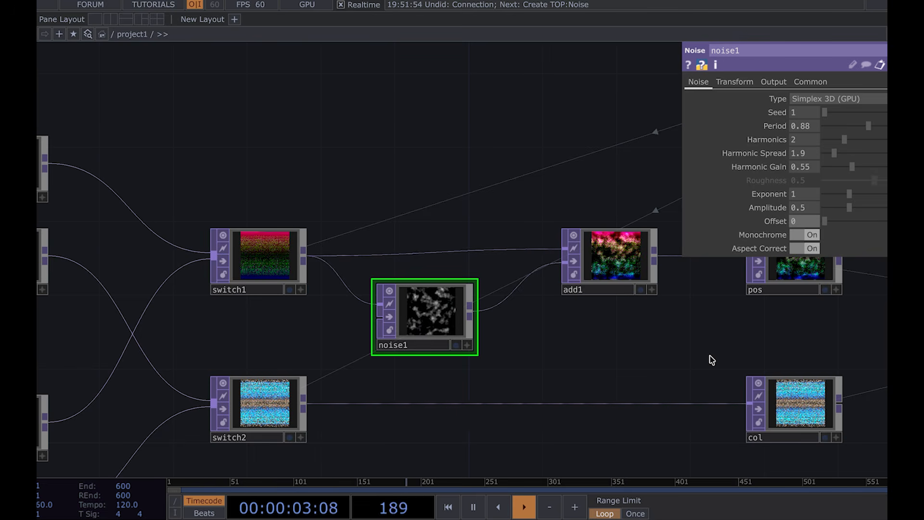
pyautogui.click(805, 235)
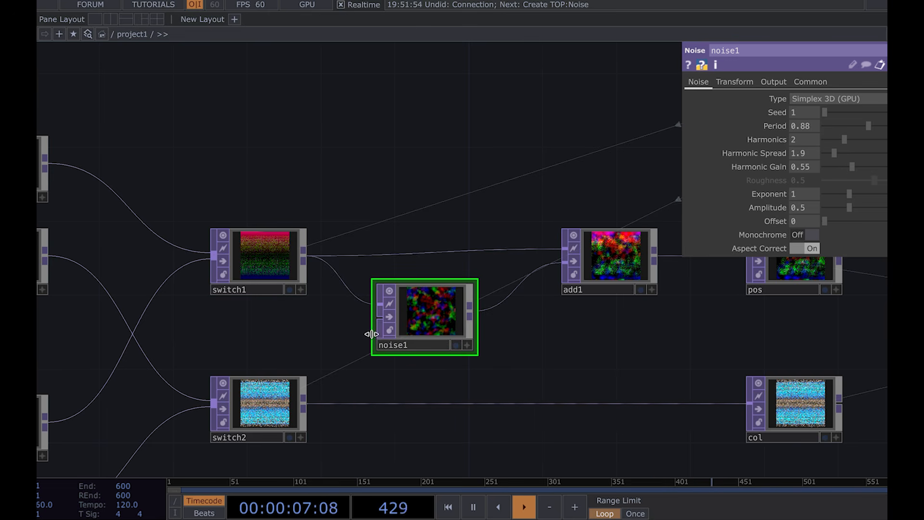
# Step: Wire switch1's output into noise1's input
pyautogui.moveTo(303, 257); pyautogui.dragTo(419, 330)
pyautogui.scroll(1, 419, 330)
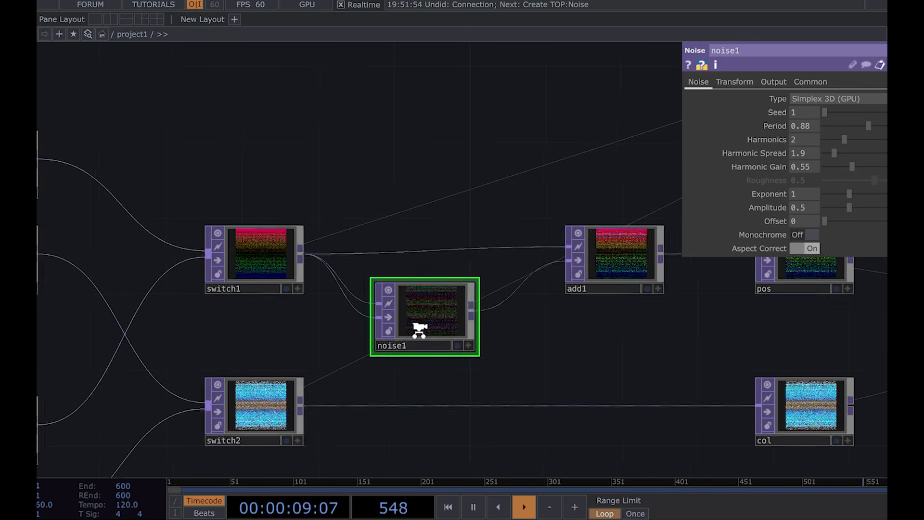
pyautogui.scroll(3, 419, 329)
pyautogui.scroll(-5, 532, 355)
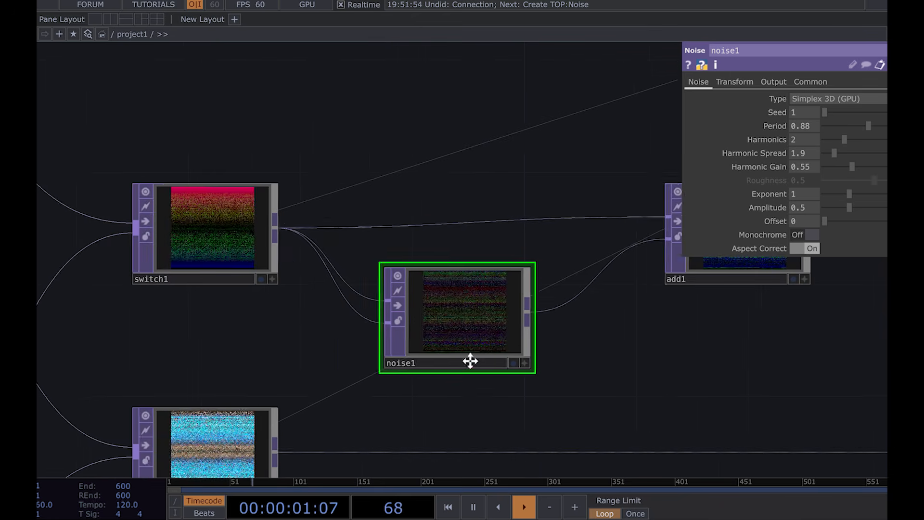
# Step: Export the AMP channel onto noise1's Amplitude parameter
pyautogui.moveTo(465, 226); pyautogui.dragTo(275, 224)
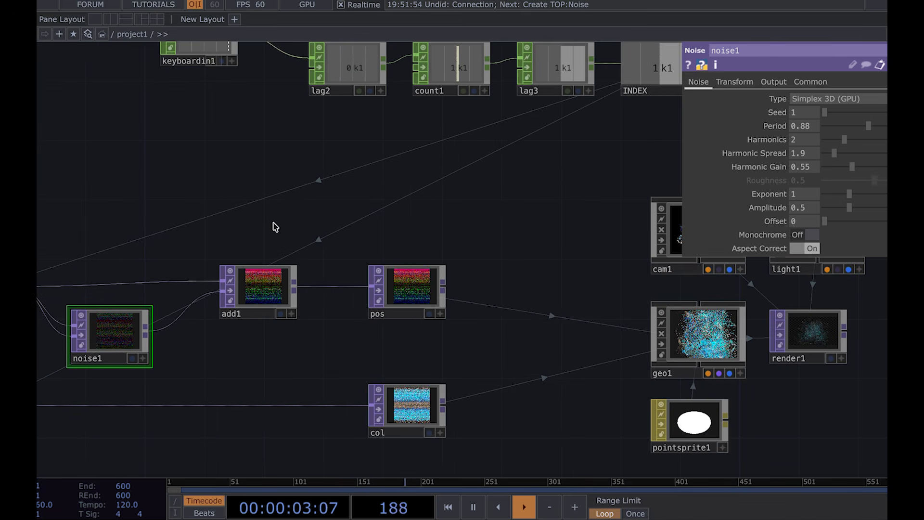
pyautogui.moveTo(510, 311); pyautogui.dragTo(280, 302)
pyautogui.scroll(5, 613, 331)
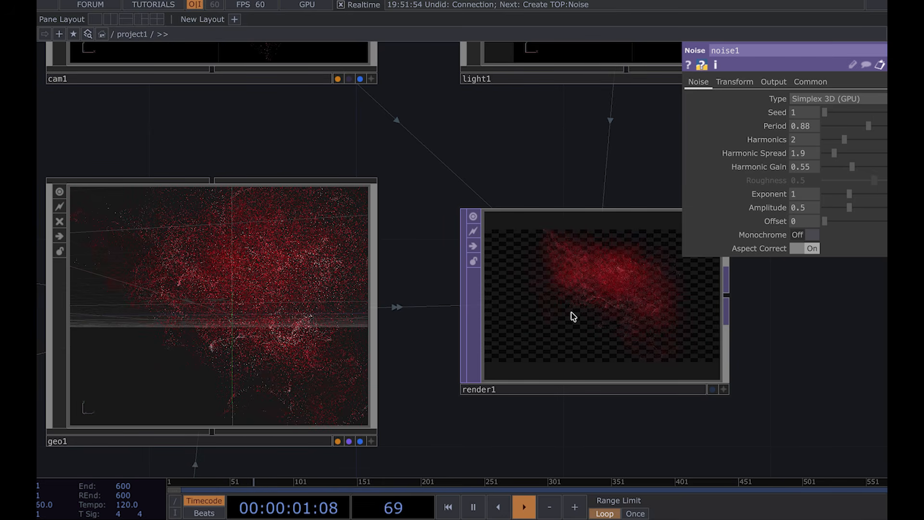
pyautogui.scroll(-5, 571, 313)
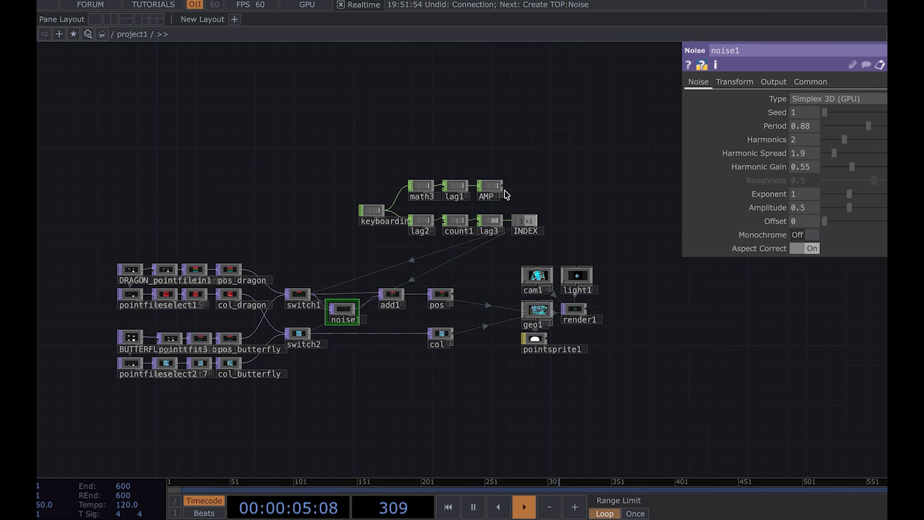
pyautogui.scroll(6, 505, 194)
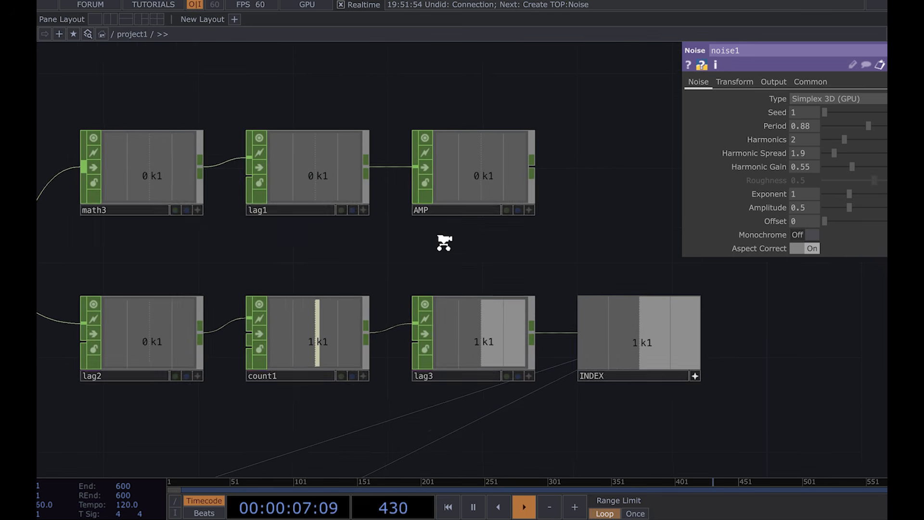
pyautogui.scroll(-5, 444, 242)
pyautogui.scroll(3, 477, 193)
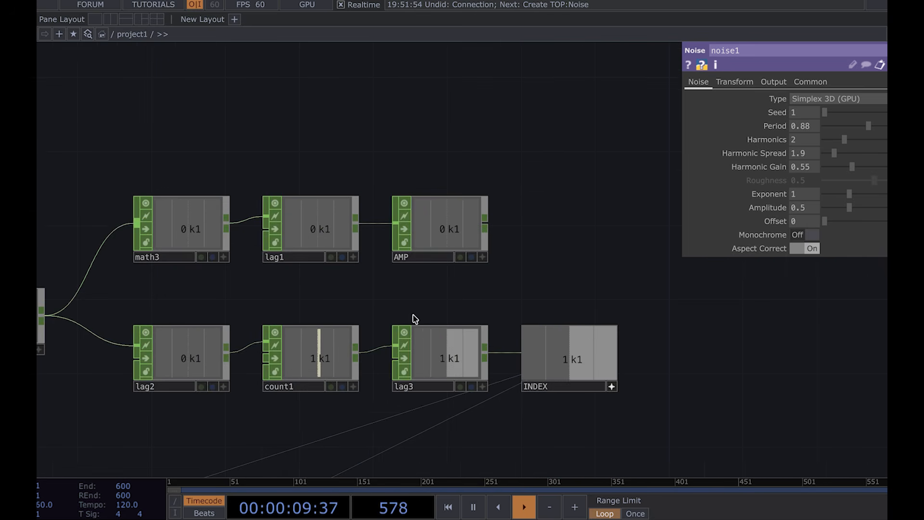
pyautogui.click(482, 257)
pyautogui.moveTo(453, 239); pyautogui.dragTo(822, 207)
# Step: Trigger the keyboard input with 1 to test the noise displacement on the render output
pyautogui.scroll(-5, 745, 330)
pyautogui.moveTo(752, 357); pyautogui.dragTo(539, 65)
pyautogui.scroll(5, 539, 217)
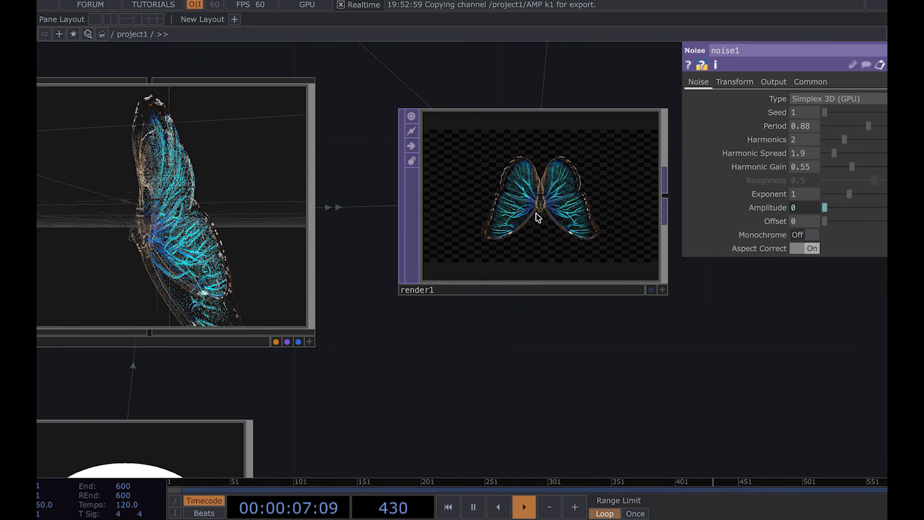
pyautogui.press('p')
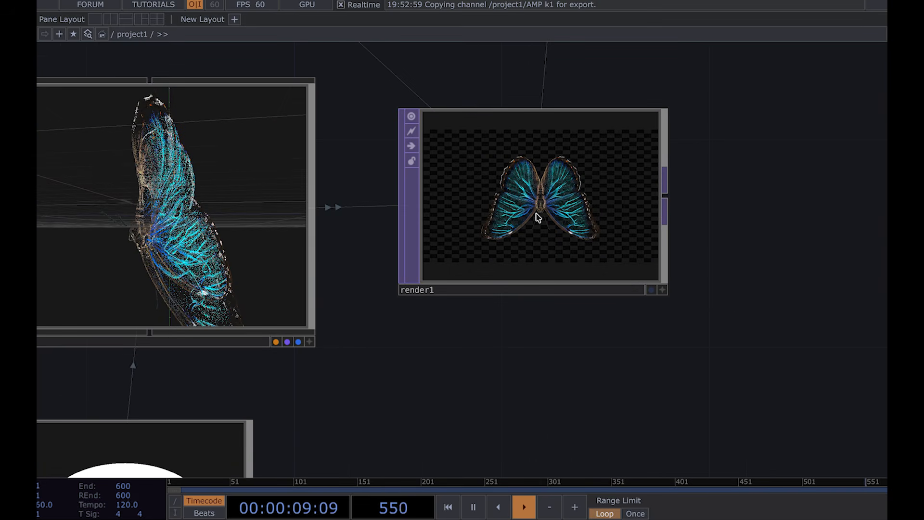
pyautogui.press('p')
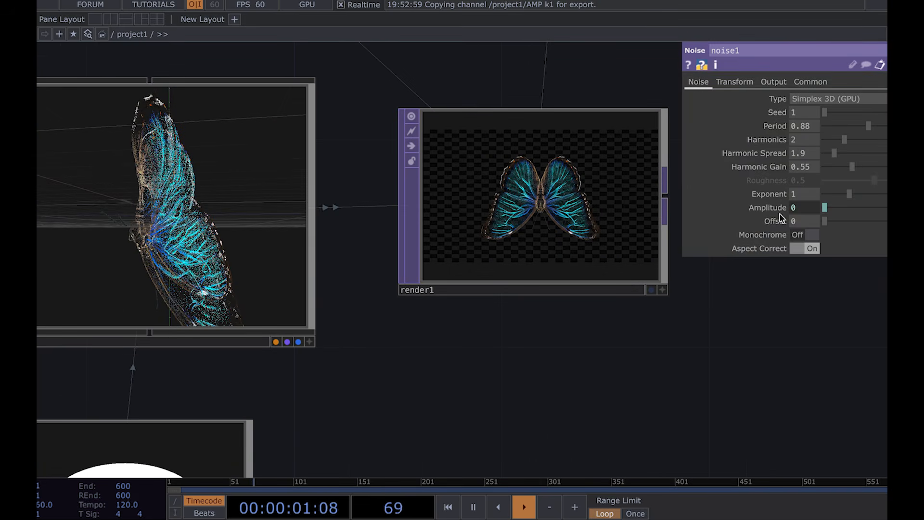
pyautogui.press('1')
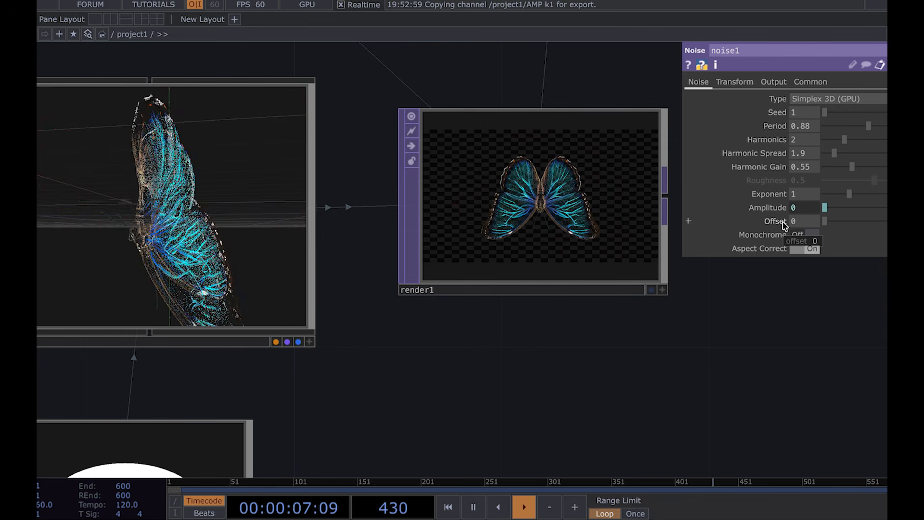
# Step: Inspect the render output and the overall network layout
pyautogui.scroll(10, 555, 168)
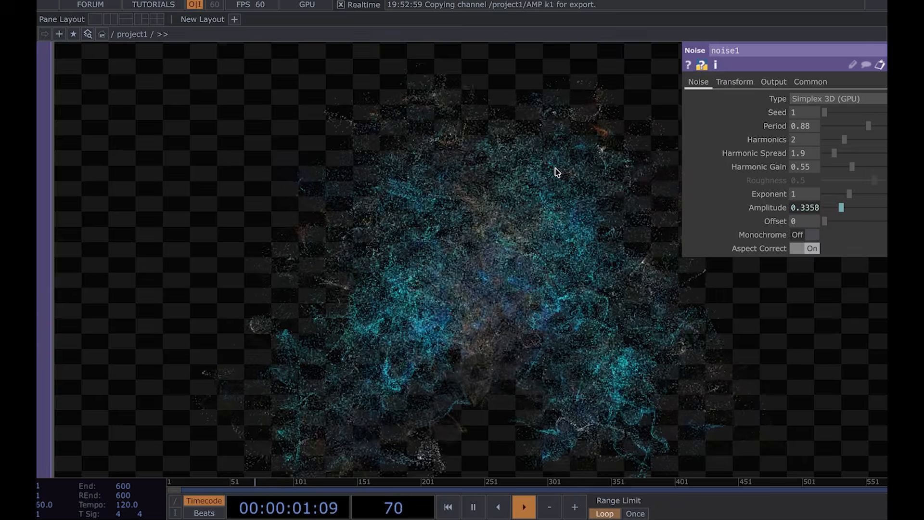
pyautogui.scroll(-10, 557, 173)
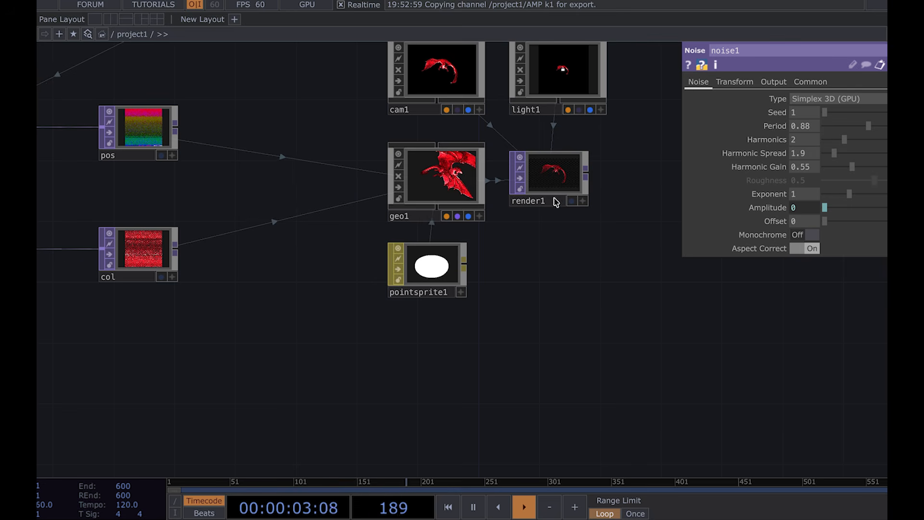
pyautogui.scroll(5, 553, 140)
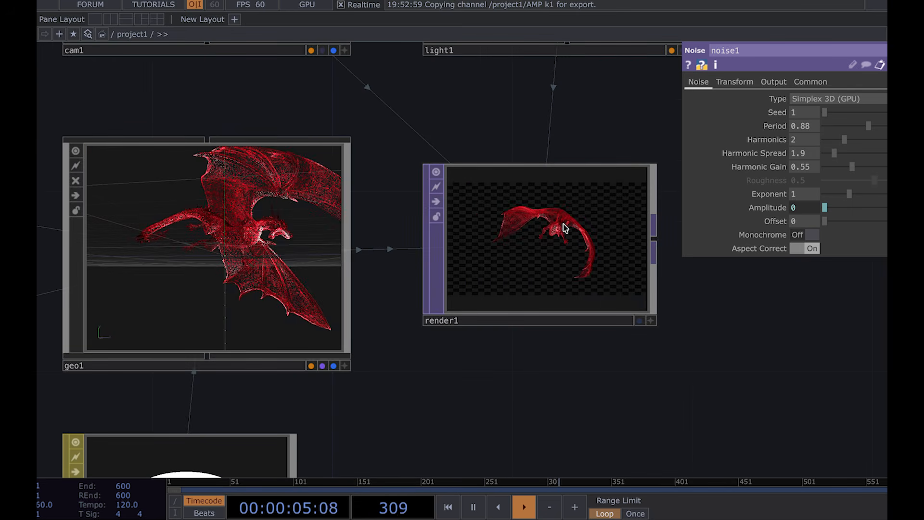
pyautogui.scroll(5, 566, 227)
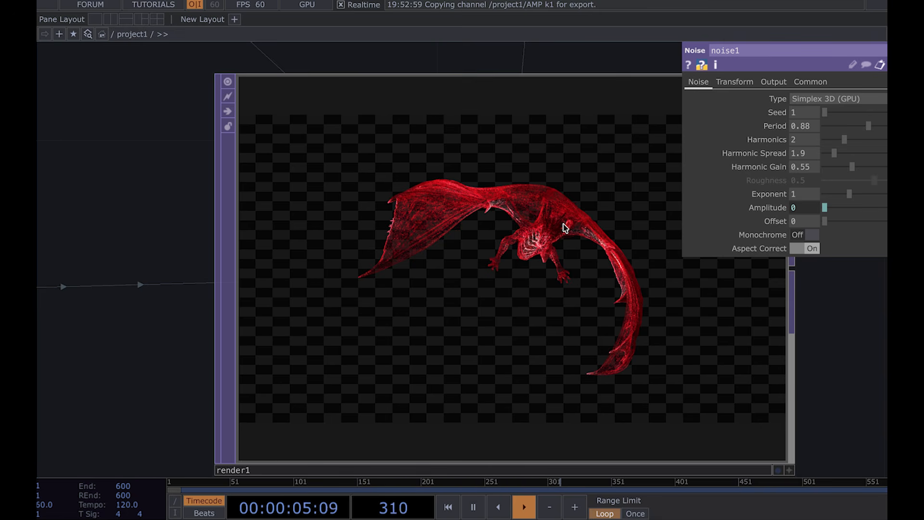
pyautogui.moveTo(460, 248); pyautogui.dragTo(432, 281, button='middle')
pyautogui.moveTo(317, 318); pyautogui.dragTo(570, 320)
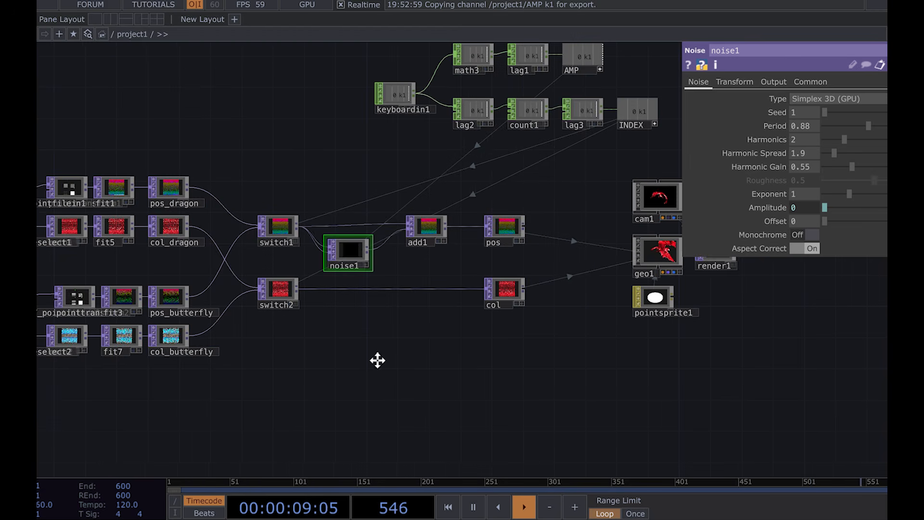
pyautogui.moveTo(377, 360); pyautogui.dragTo(594, 358)
pyautogui.moveTo(432, 355); pyautogui.dragTo(60, 356)
pyautogui.moveTo(573, 243); pyautogui.dragTo(576, 227, button='middle')
pyautogui.click(592, 323)
pyautogui.scroll(-5, 307, 338)
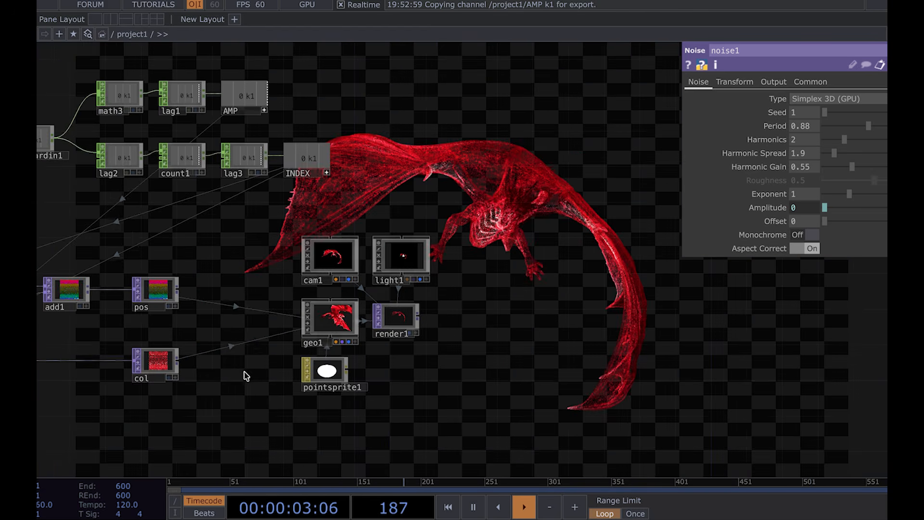
pyautogui.moveTo(59, 399); pyautogui.dragTo(462, 351)
pyautogui.scroll(-4, 589, 355)
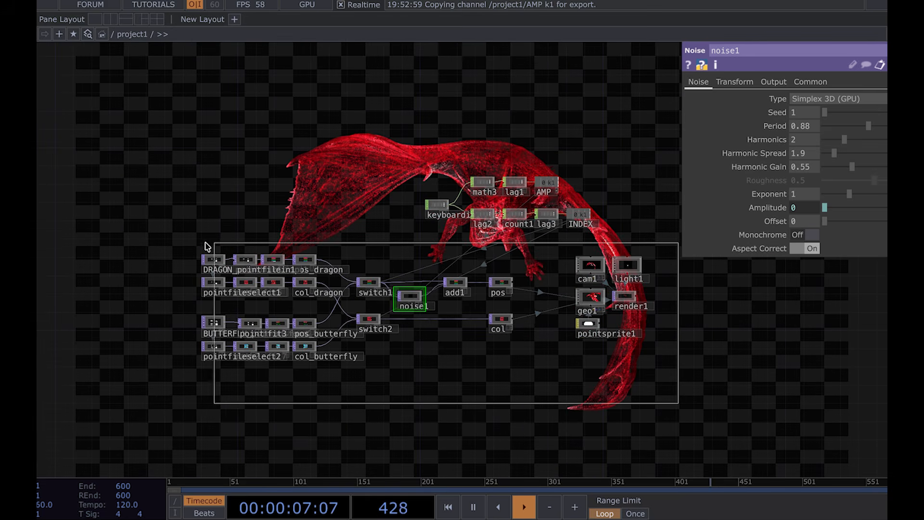
pyautogui.scroll(5, 660, 305)
# Step: Set render1's Viewer Smoothness to Nearest Pixel and Pixel Format to 32-bit float (RGBA)
pyautogui.click(587, 289)
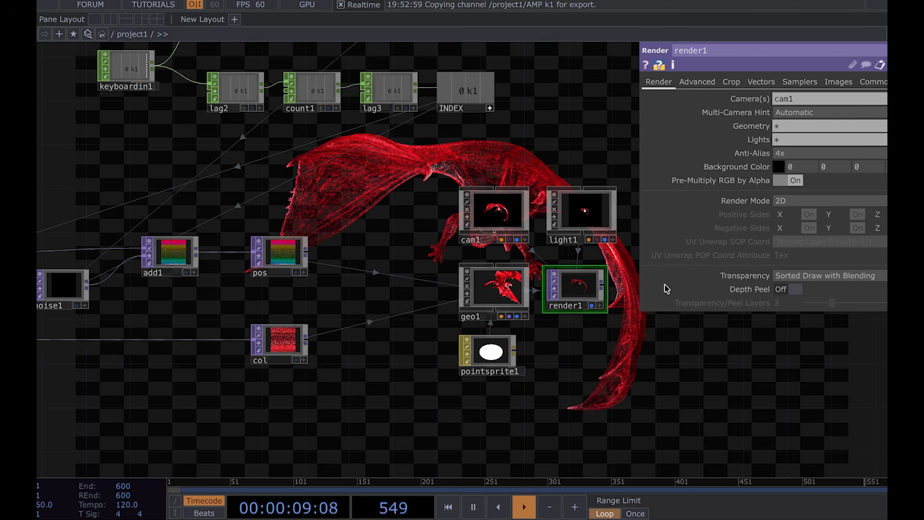
pyautogui.scroll(-5, 604, 404)
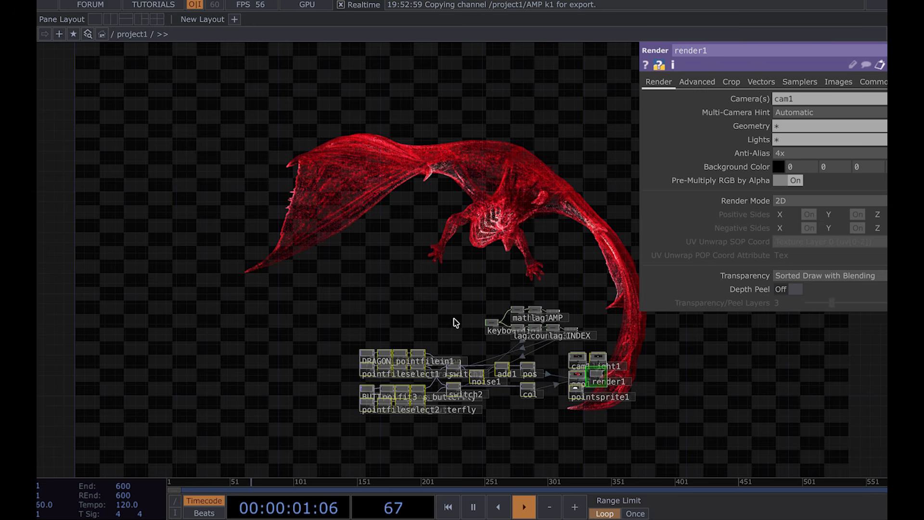
pyautogui.click(873, 81)
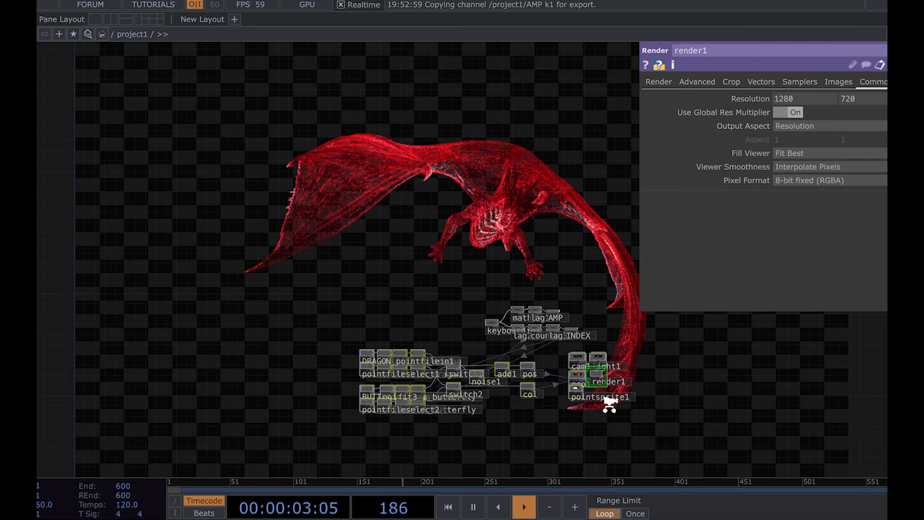
pyautogui.scroll(8, 609, 405)
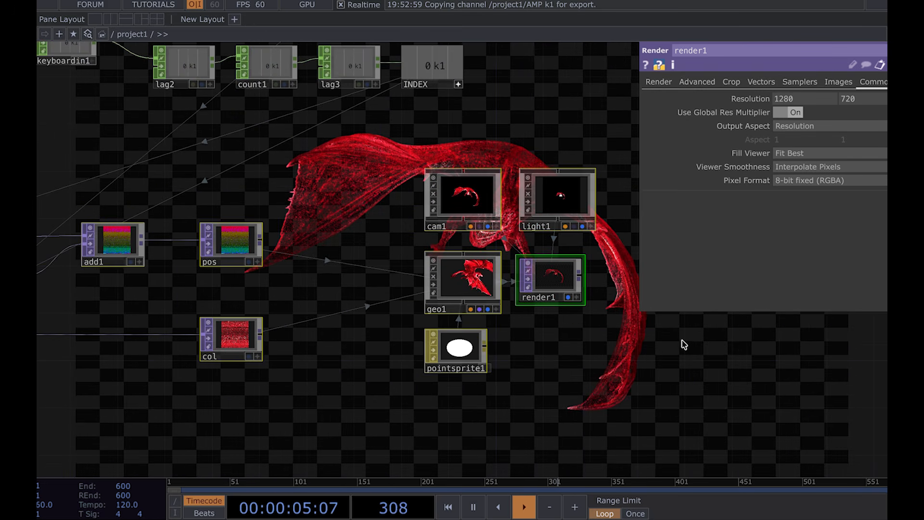
pyautogui.moveTo(682, 341); pyautogui.dragTo(596, 332)
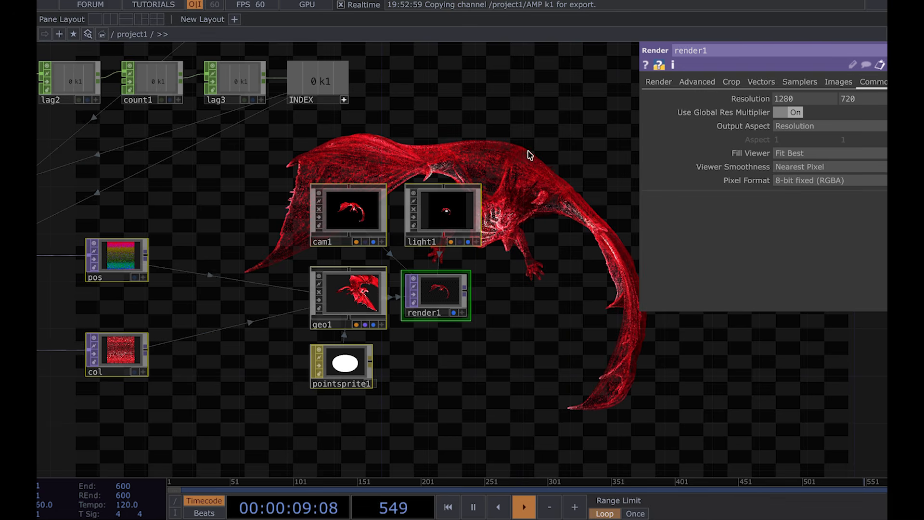
pyautogui.click(808, 181)
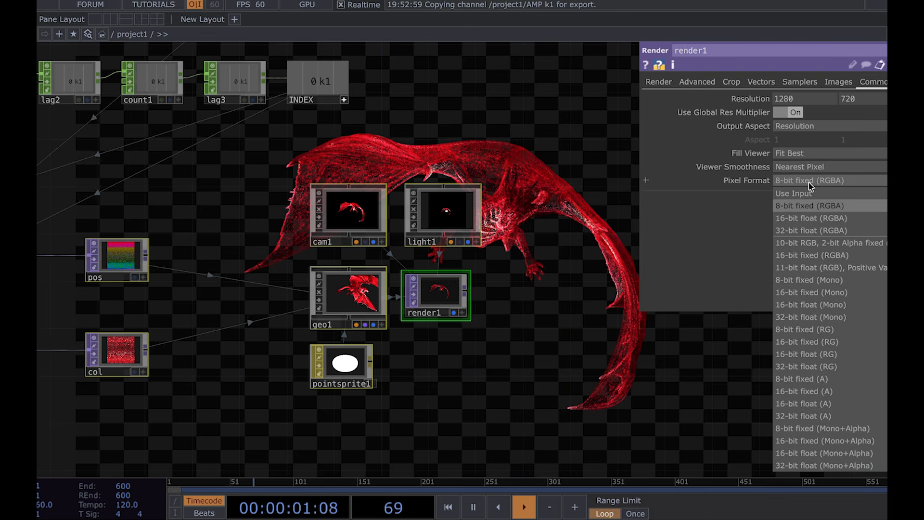
pyautogui.click(821, 232)
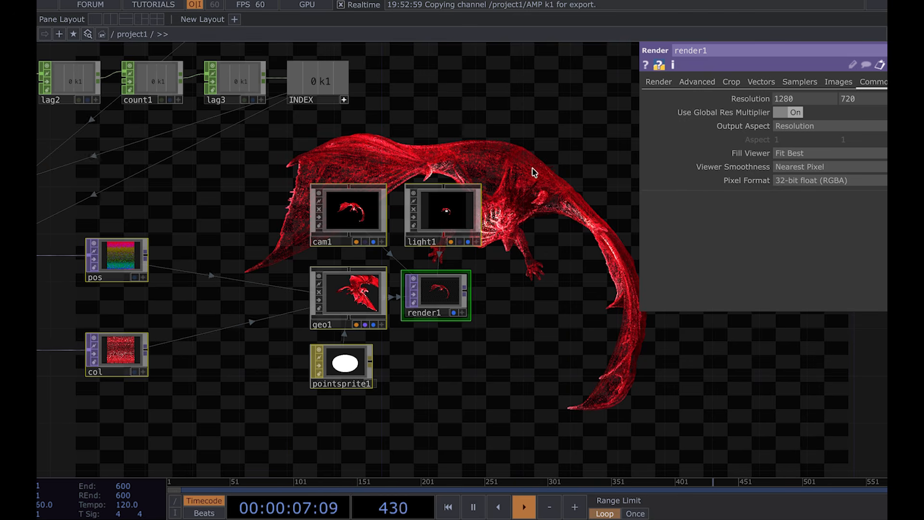
# Step: Trigger the keyboard input with 1 to test switching to the butterfly
pyautogui.moveTo(577, 262); pyautogui.dragTo(635, 279)
pyautogui.moveTo(297, 227); pyautogui.dragTo(481, 170)
pyautogui.press('p')
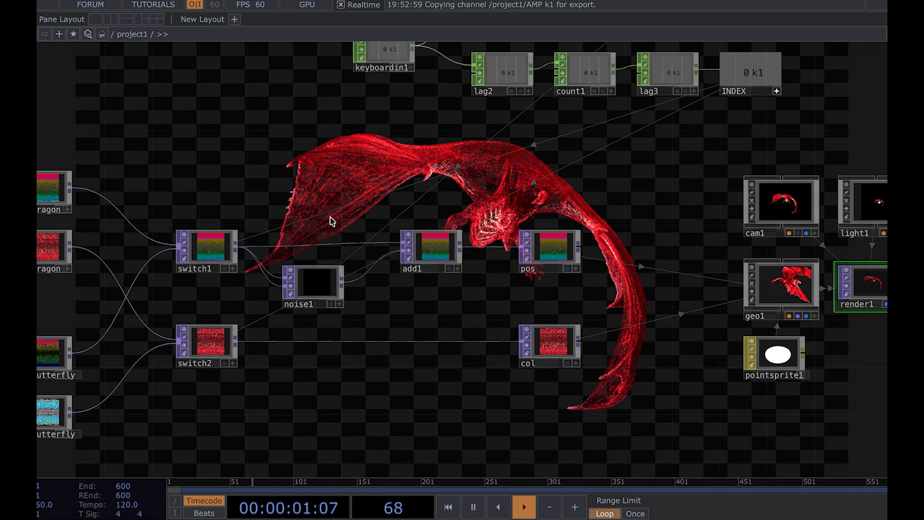
pyautogui.press('1')
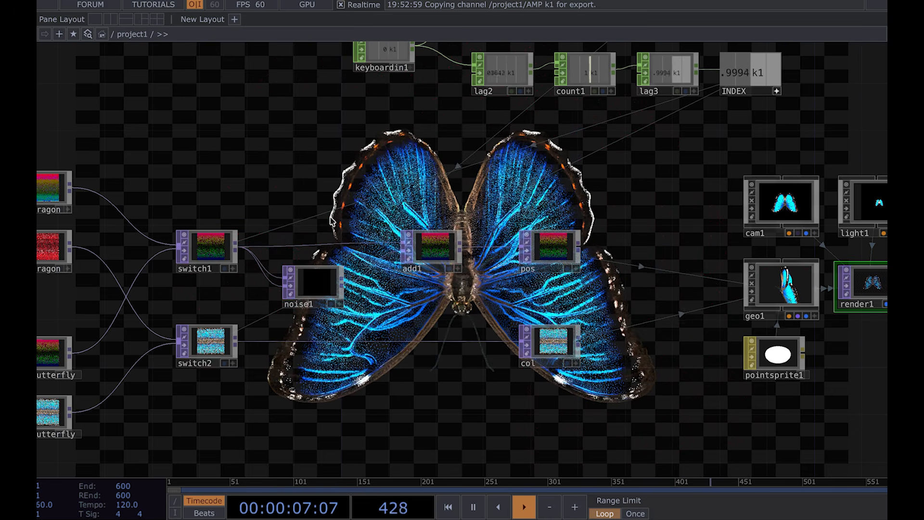
# Step: Try rotating the butterfly's point transform 90 on X and Y, then undo those rotations
pyautogui.moveTo(309, 192); pyautogui.dragTo(487, 174)
pyautogui.moveTo(85, 276); pyautogui.dragTo(217, 258)
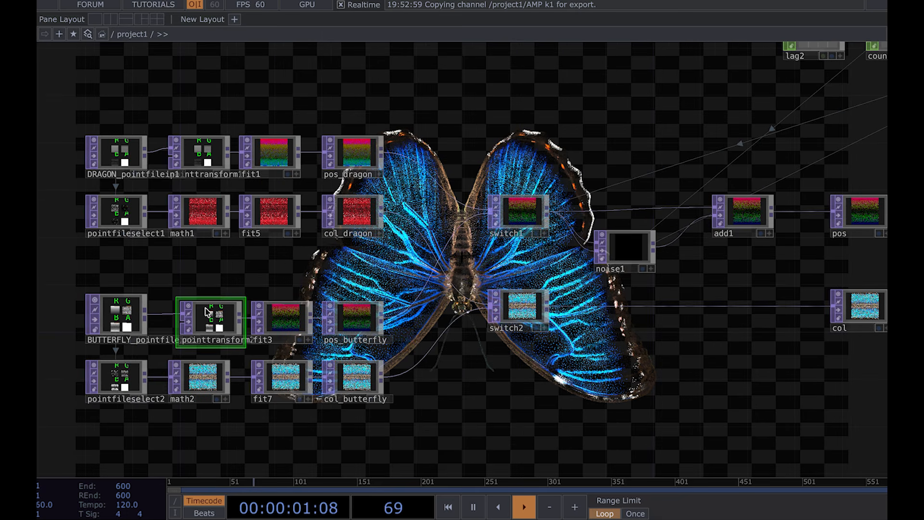
pyautogui.press('p')
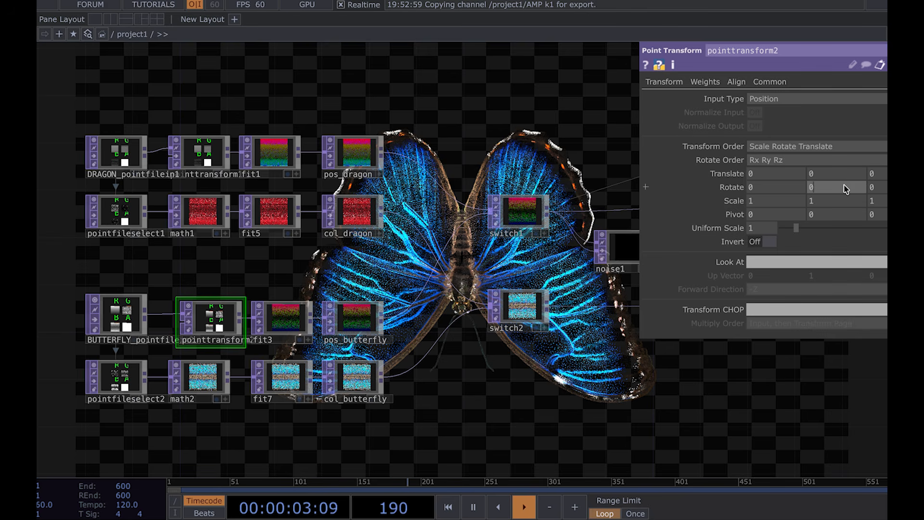
pyautogui.hotkey('ctrl', 'z')
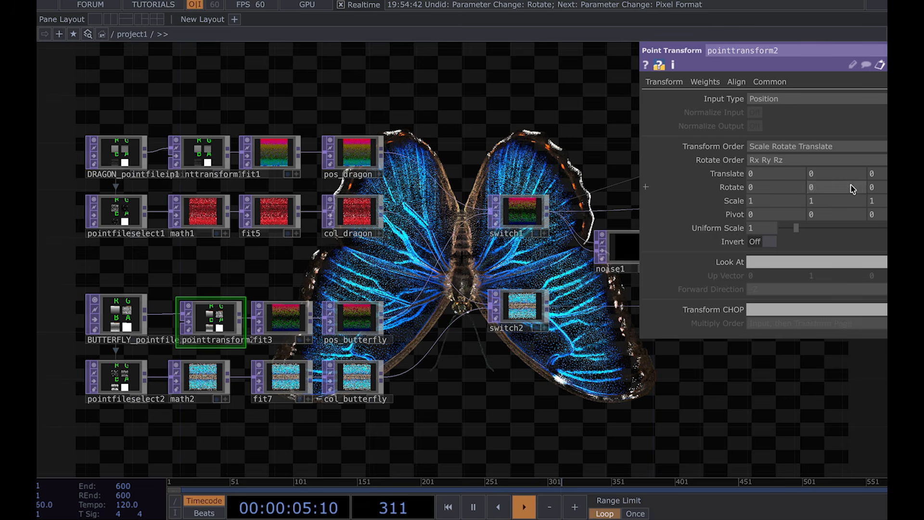
pyautogui.write('90')
pyautogui.press('Return')
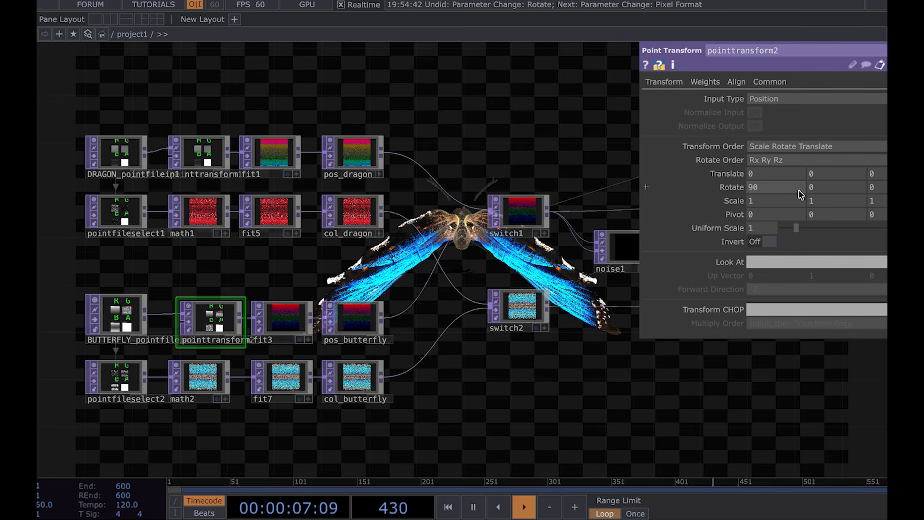
pyautogui.click(838, 188)
pyautogui.write('90')
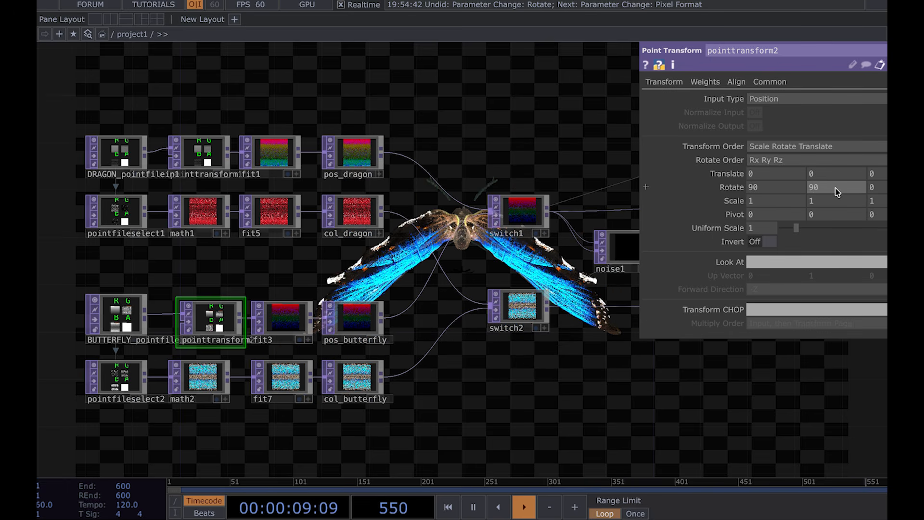
pyautogui.press('Return')
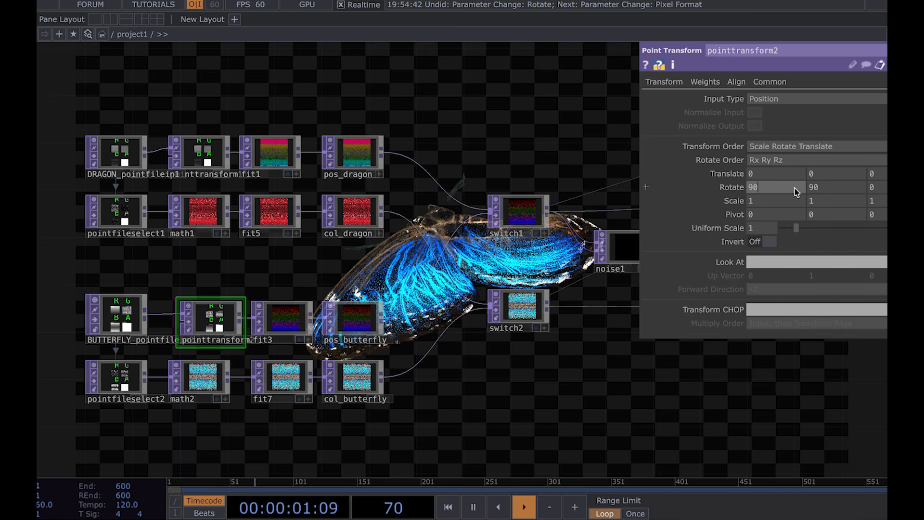
pyautogui.hotkey('ctrl', 'z')
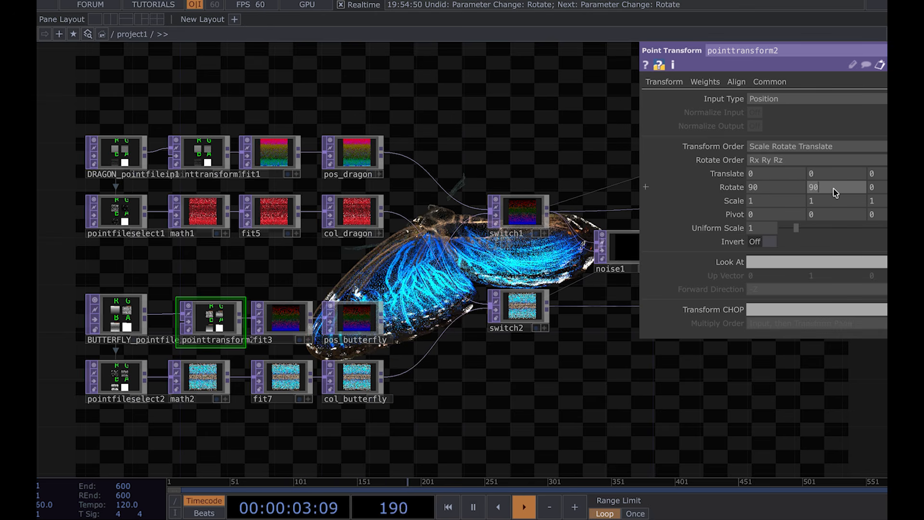
pyautogui.hotkey('ctrl', 'z')
pyautogui.hotkey('ctrl', 'z')
pyautogui.hotkey('ctrl', 'z')
pyautogui.hotkey('ctrl', 'z')
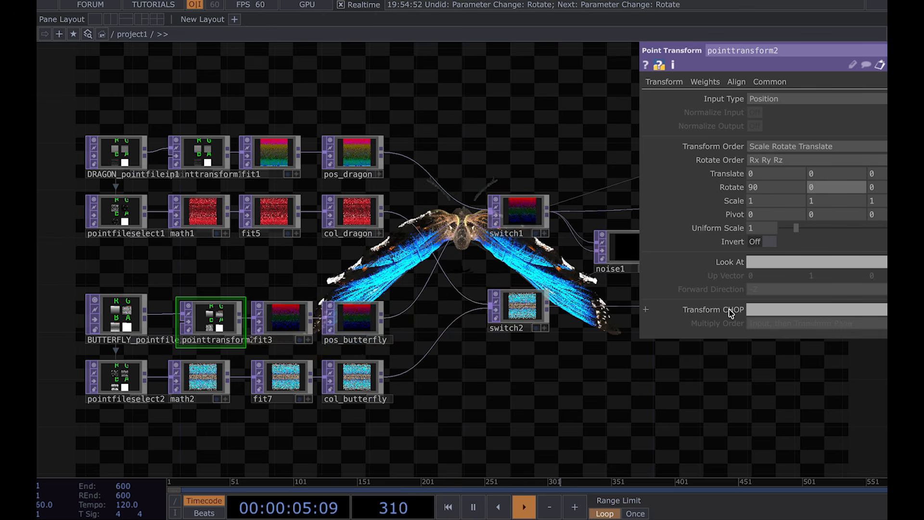
# Step: Set the butterfly point transform's X rotation to 30
pyautogui.moveTo(654, 380); pyautogui.dragTo(398, 313)
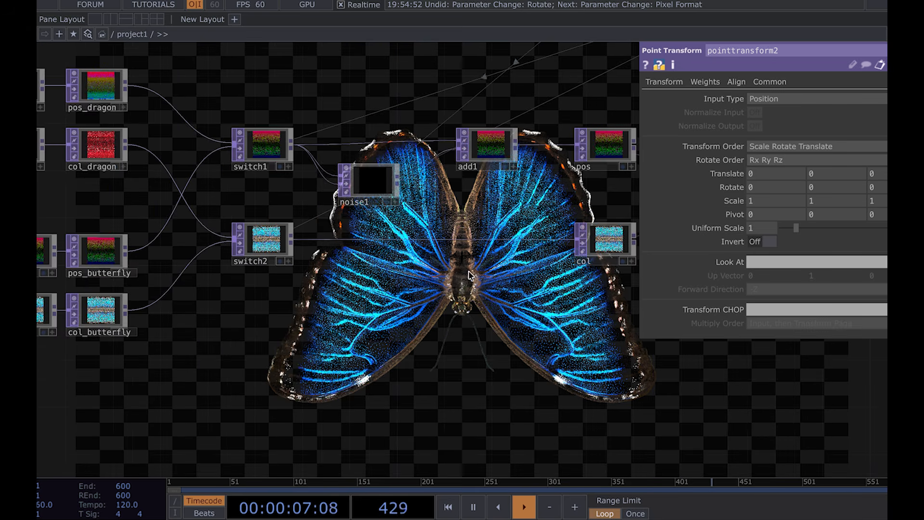
pyautogui.press('Return')
pyautogui.hotkey('ctrl', 'z')
pyautogui.click(860, 186)
pyautogui.write('20')
pyautogui.press('Return')
pyautogui.hotkey('ctrl', 'z')
pyautogui.write('30')
pyautogui.press('Return')
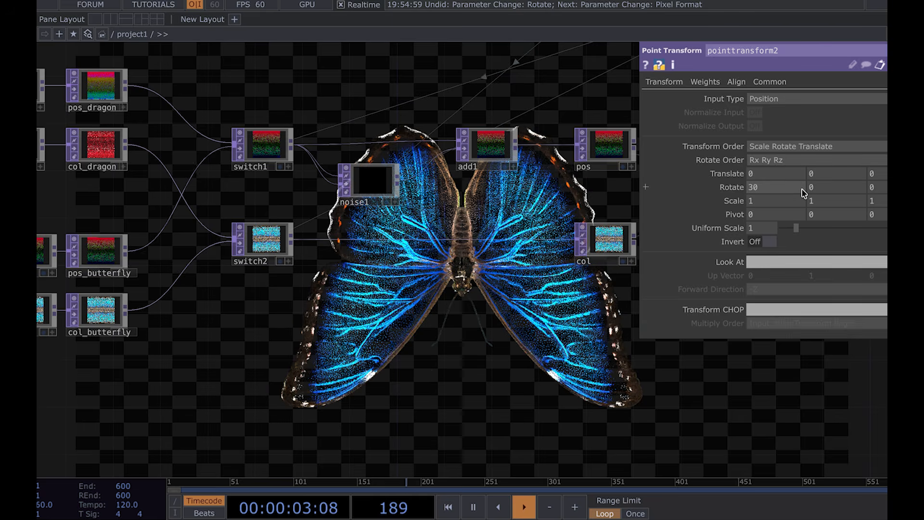
# Step: Set the butterfly point transform's X rotation to -45
pyautogui.hotkey('ctrl', 'z')
pyautogui.write('-45')
pyautogui.press('Return')
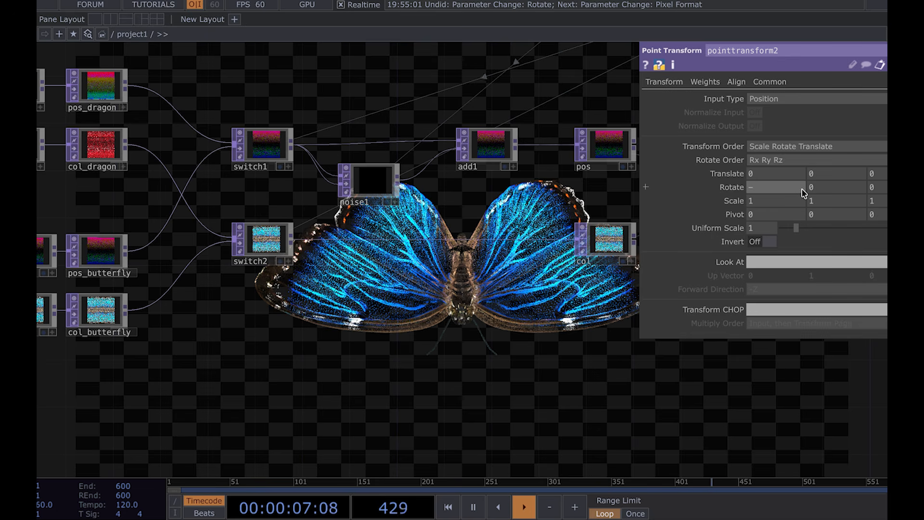
# Step: Try rotating the dragon's point transform -40 on X and 10 on Y, then undo both rotations
pyautogui.moveTo(406, 359); pyautogui.dragTo(491, 392)
pyautogui.moveTo(418, 161); pyautogui.dragTo(514, 268)
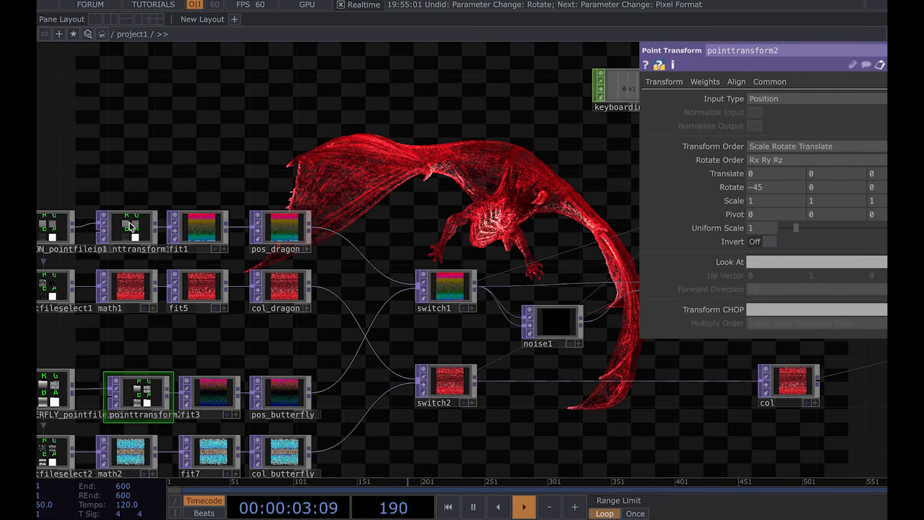
pyautogui.click(130, 226)
pyautogui.moveTo(479, 157); pyautogui.dragTo(392, 204)
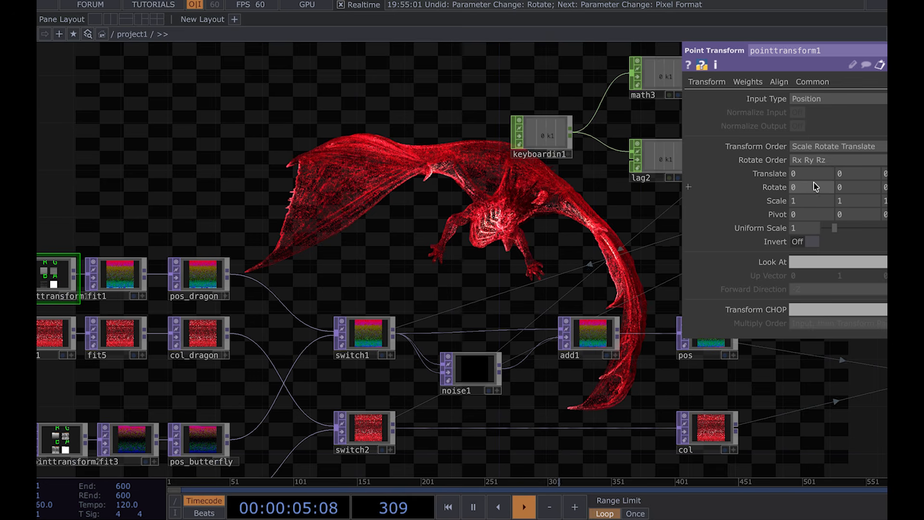
pyautogui.hotkey('ctrl', 'z')
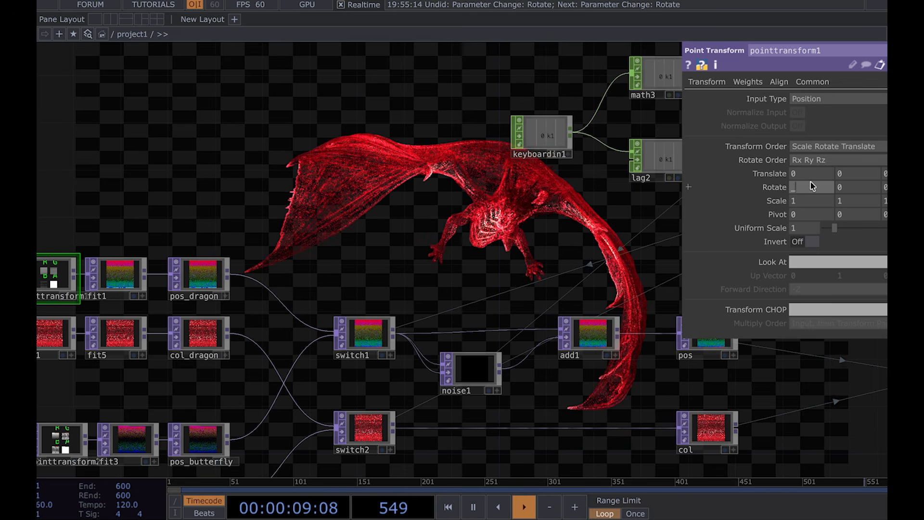
pyautogui.write('0')
pyautogui.press('Return')
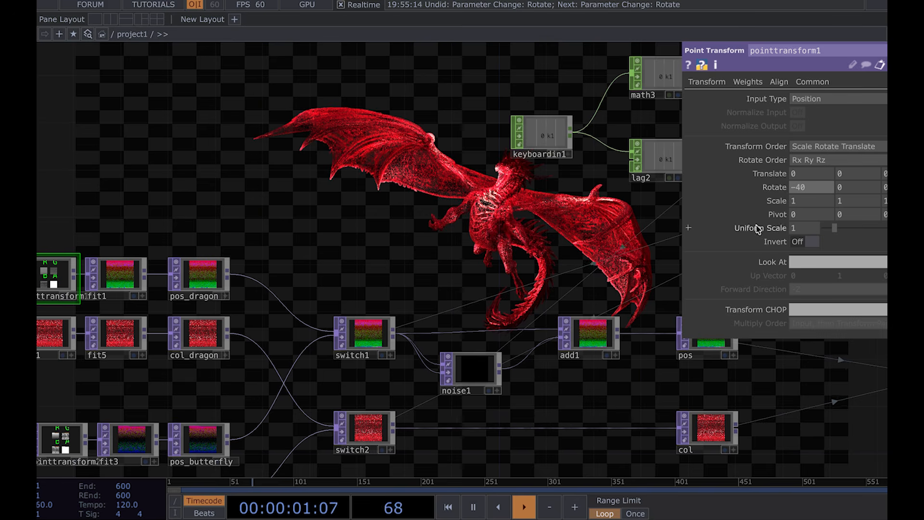
pyautogui.hotkey('ctrl', 'z')
pyautogui.write('10')
pyautogui.press('Return')
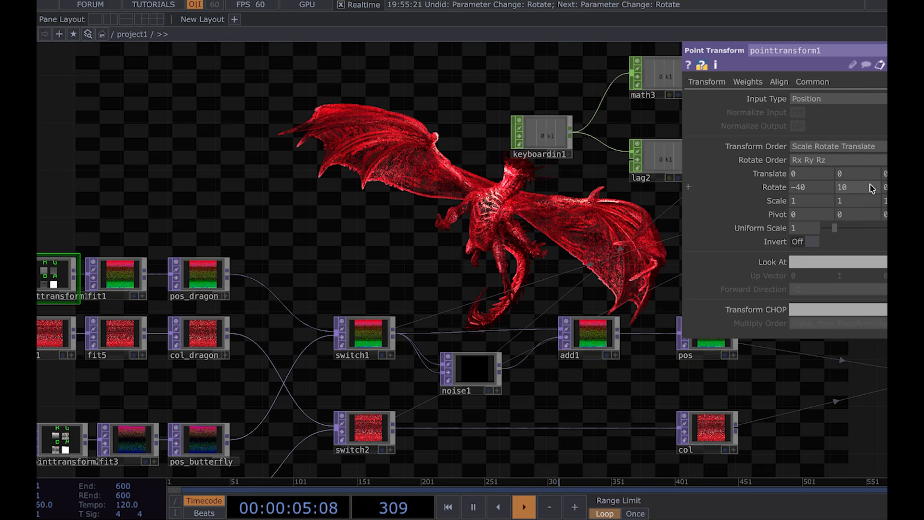
pyautogui.hotkey('ctrl', 'z')
pyautogui.hotkey('ctrl', 'z')
# Step: Trigger the keyboard input with 1 to test morphing between dragon and butterfly
pyautogui.moveTo(604, 244); pyautogui.dragTo(417, 246)
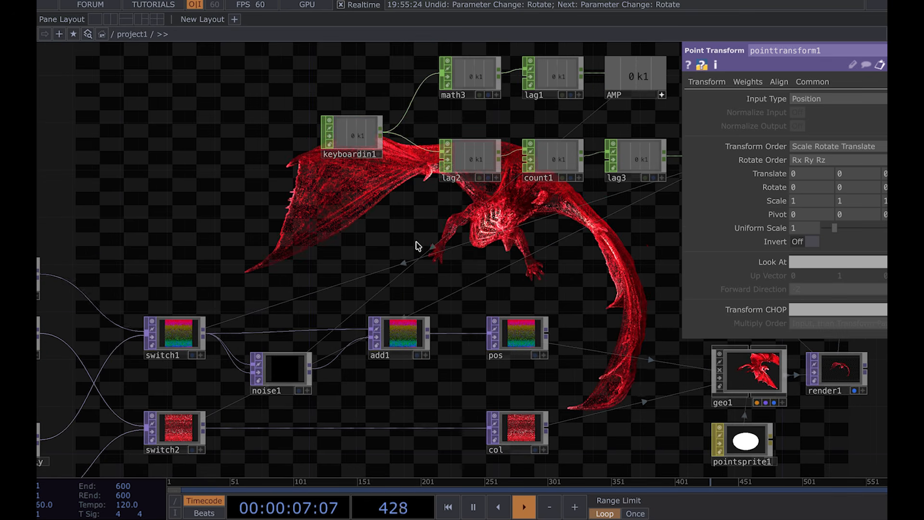
pyautogui.press('1')
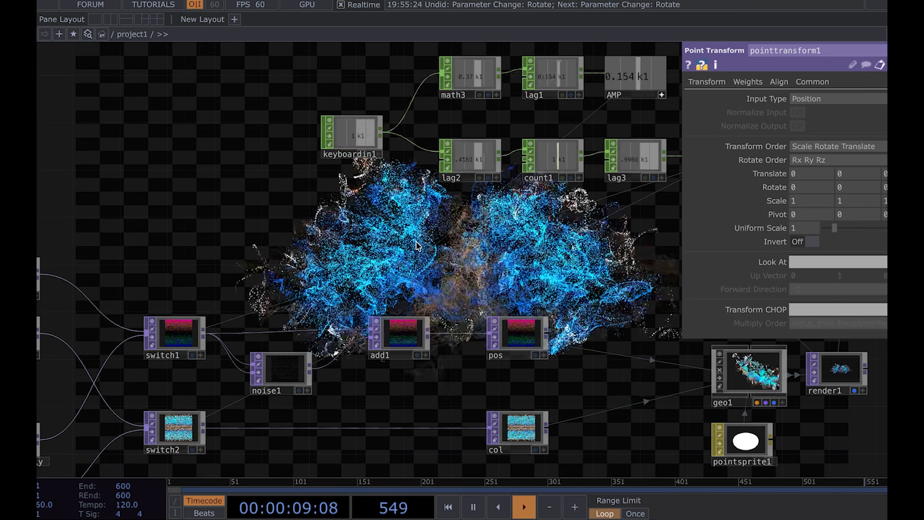
pyautogui.moveTo(419, 244); pyautogui.dragTo(572, 246)
pyautogui.scroll(-5, 572, 245)
pyautogui.moveTo(486, 242); pyautogui.dragTo(343, 241)
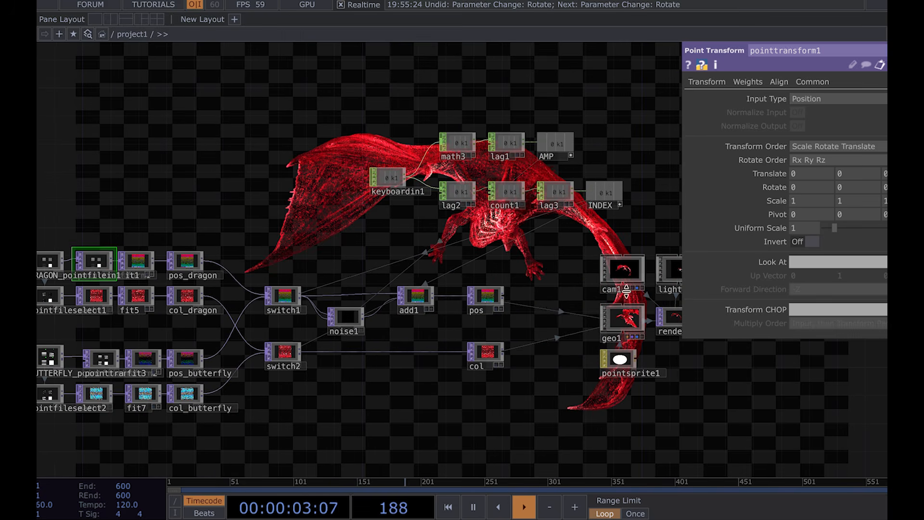
# Step: Create a Wireframe material next to geo2 and assign it to geo2
pyautogui.click(626, 322)
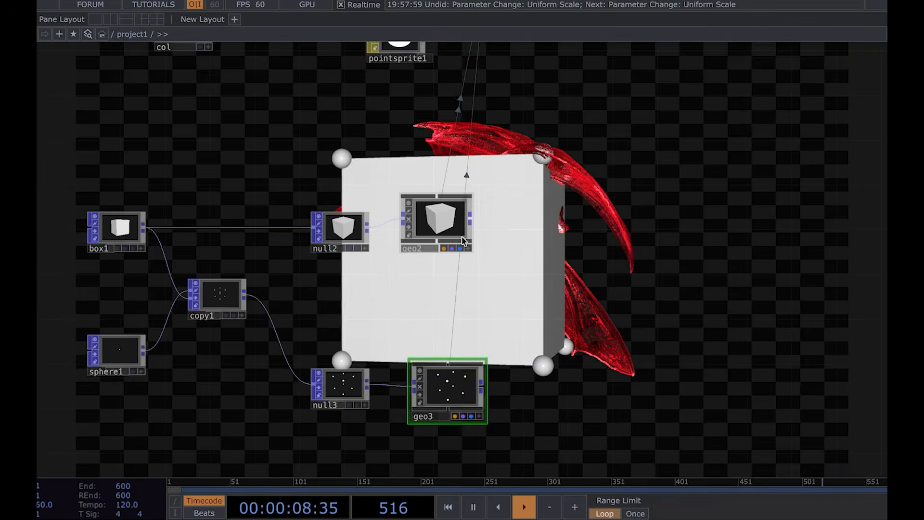
pyautogui.scroll(3, 404, 221)
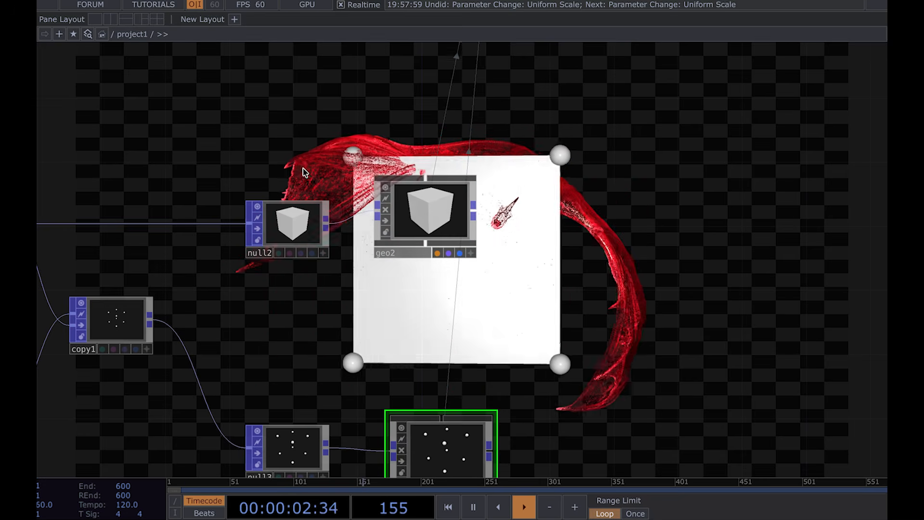
pyautogui.click(432, 310)
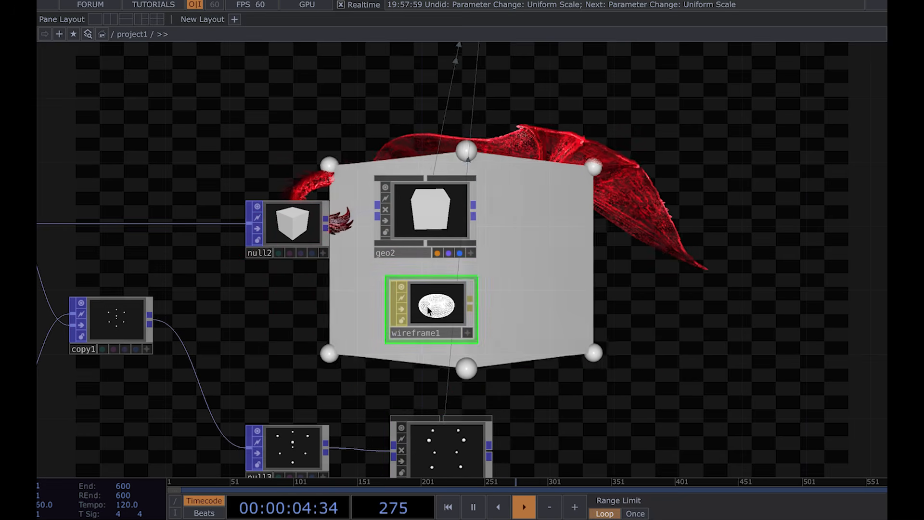
pyautogui.moveTo(433, 305); pyautogui.dragTo(437, 197)
pyautogui.click(444, 201)
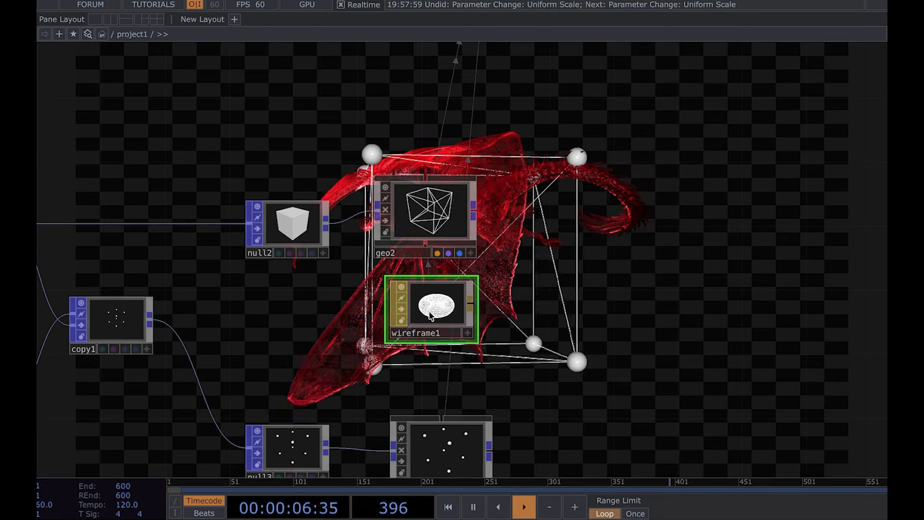
# Step: Set the wireframe material's Wireframe Mode to Topology Wire Frame
pyautogui.press('p')
pyautogui.click(812, 129)
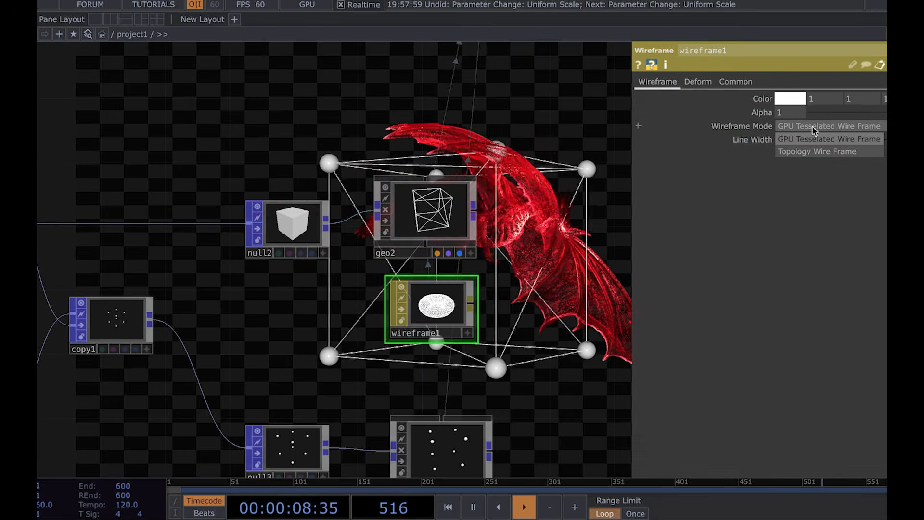
pyautogui.click(811, 150)
# Step: Try adding a Line material with Width Far 0.7, then delete it
pyautogui.moveTo(449, 254); pyautogui.dragTo(296, 212)
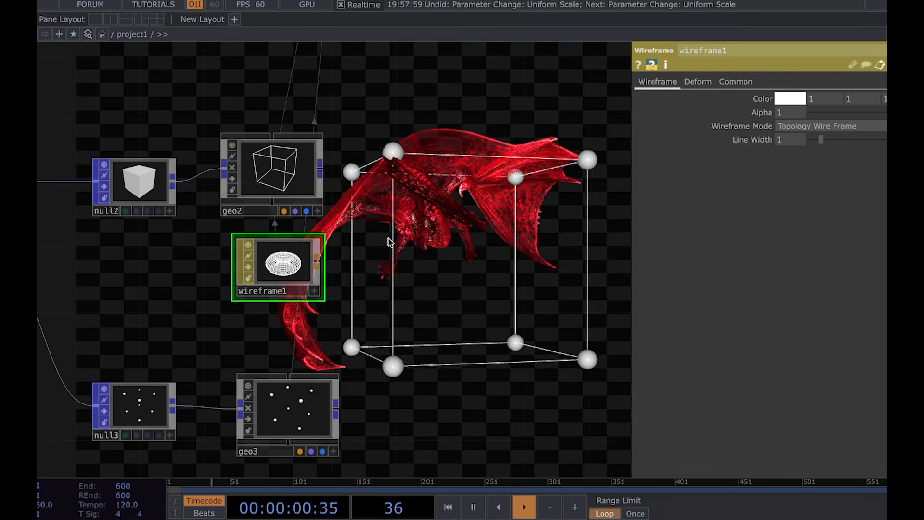
pyautogui.moveTo(330, 254); pyautogui.dragTo(382, 254, button='middle')
pyautogui.press('Tab')
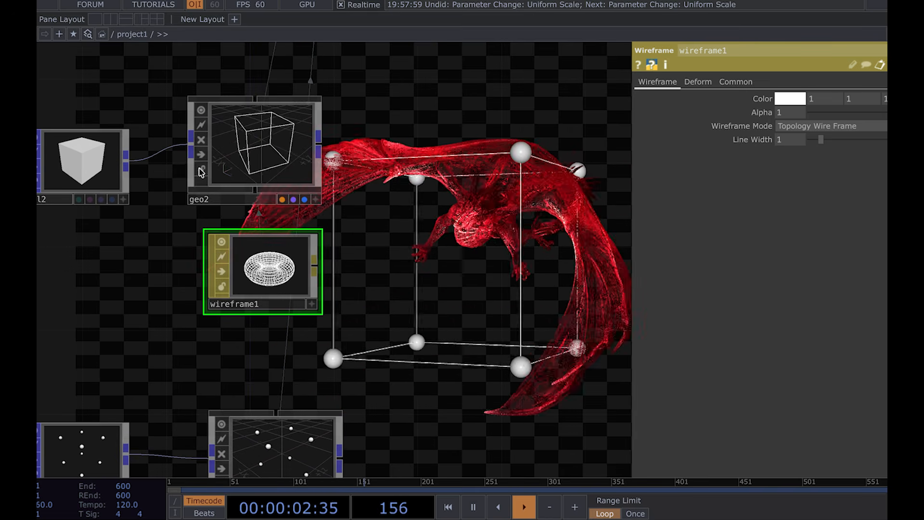
pyautogui.click(203, 161)
pyautogui.click(408, 253)
pyautogui.moveTo(370, 234); pyautogui.dragTo(302, 138)
pyautogui.moveTo(430, 161); pyautogui.dragTo(379, 162)
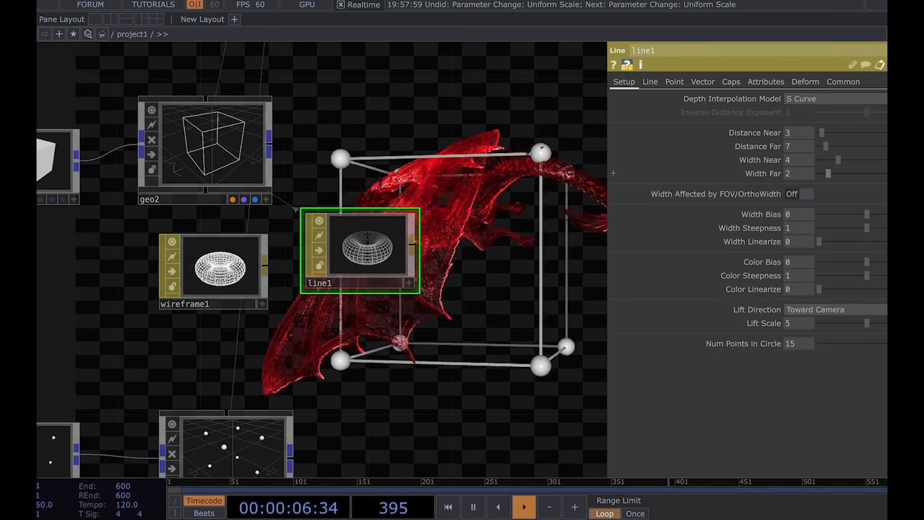
pyautogui.moveTo(831, 173)
pyautogui.mouseDown()
pyautogui.moveTo(855, 178)
pyautogui.moveTo(823, 174)
pyautogui.mouseUp()
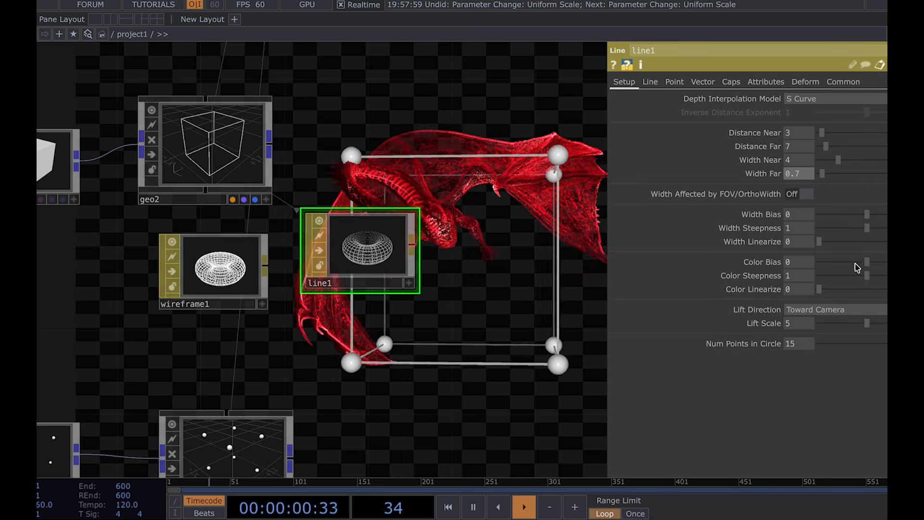
pyautogui.press('Delete')
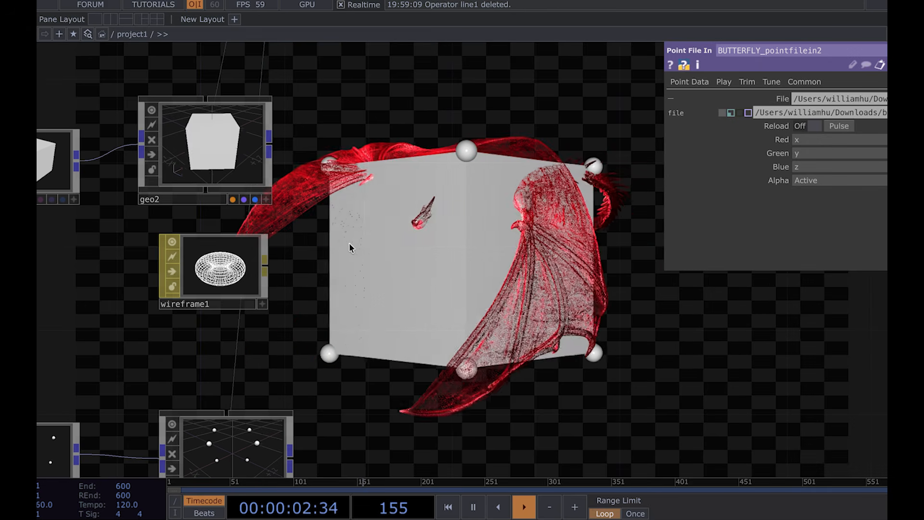
# Step: Paste a Constant material below geo3 and assign it to geo3
pyautogui.moveTo(233, 156); pyautogui.dragTo(233, 158)
pyautogui.moveTo(269, 347); pyautogui.dragTo(407, 241)
pyautogui.scroll(-3, 407, 241)
pyautogui.moveTo(477, 369); pyautogui.dragTo(417, 317)
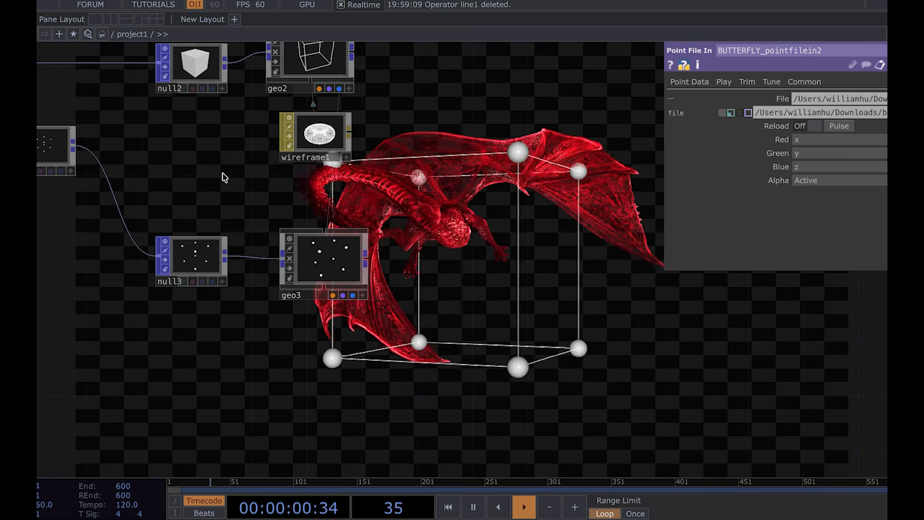
pyautogui.press('super+v')
pyautogui.click(329, 345)
pyautogui.moveTo(324, 352); pyautogui.dragTo(333, 256)
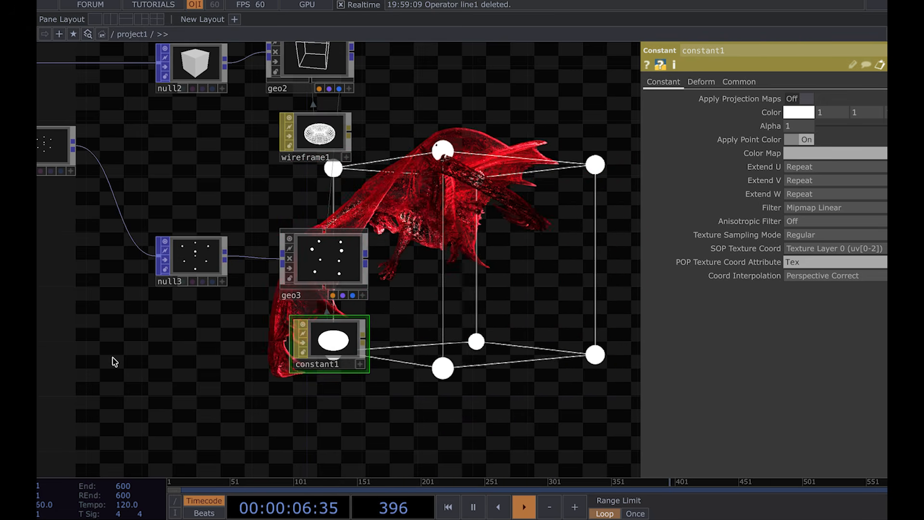
# Step: Set box1's Uniform Scale to 1.5
pyautogui.moveTo(113, 361); pyautogui.dragTo(233, 355)
pyautogui.scroll(-3, 233, 355)
pyautogui.click(110, 179)
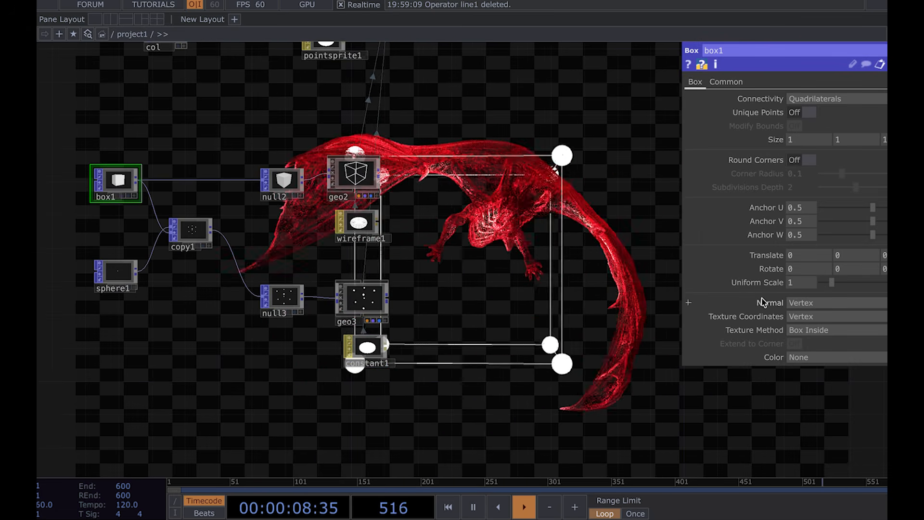
pyautogui.click(801, 287)
pyautogui.write('1.5')
pyautogui.press('Return')
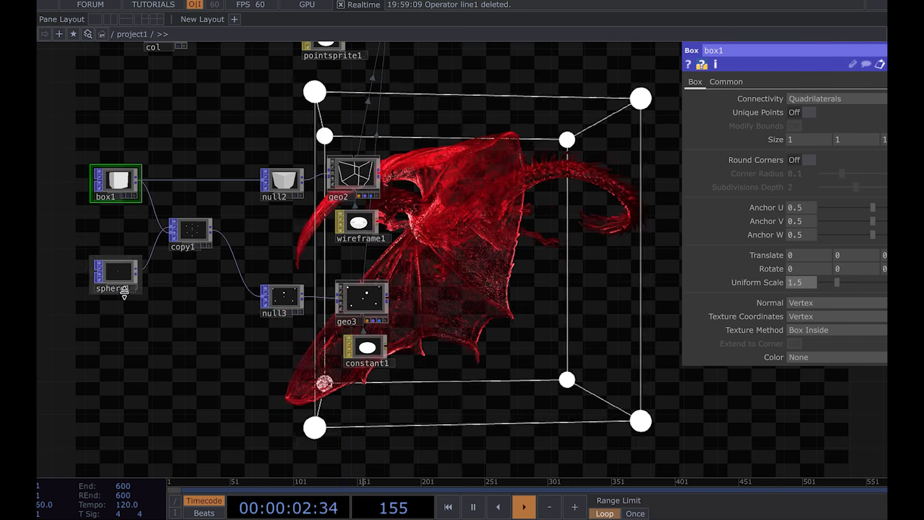
# Step: Set sphere1's Uniform Scale to 0.03
pyautogui.click(118, 273)
pyautogui.click(771, 374)
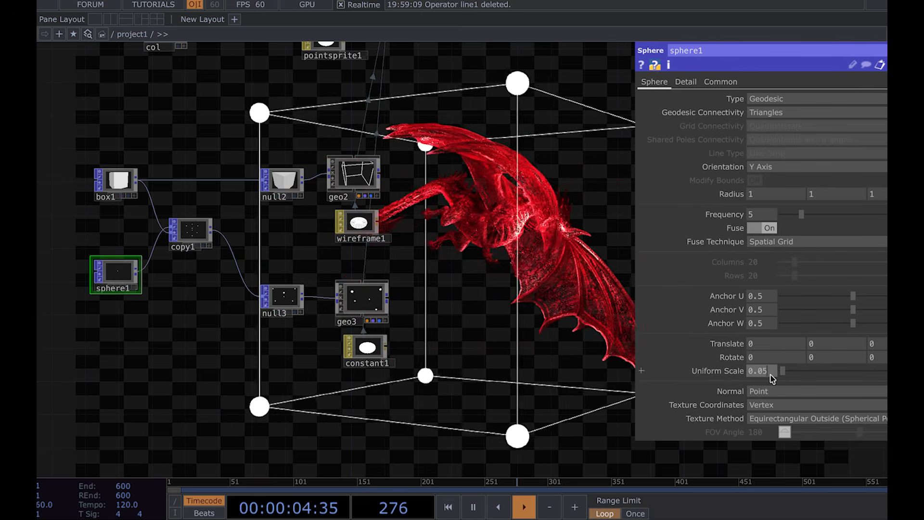
pyautogui.press('BackSpace')
pyautogui.write('3')
pyautogui.press('Return')
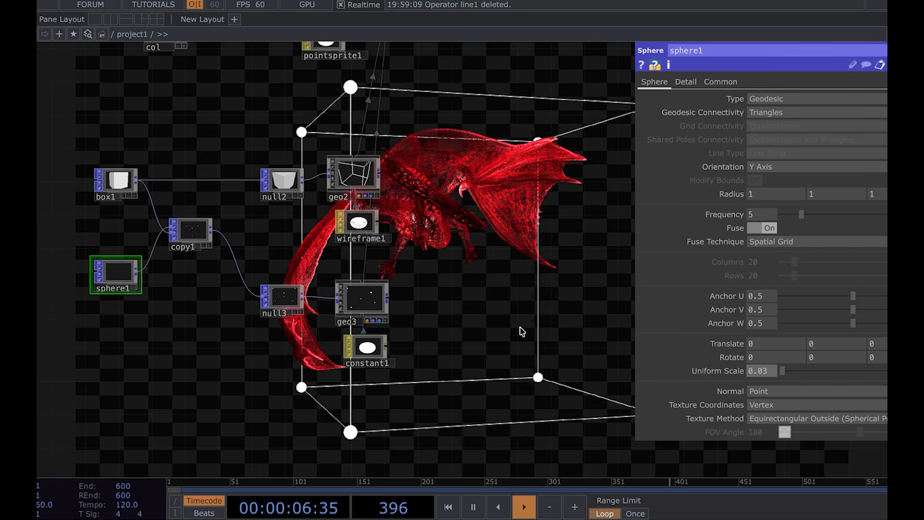
# Step: Set geo1's Uniform Scale to 0.8
pyautogui.press('p')
pyautogui.moveTo(480, 96); pyautogui.dragTo(505, 298)
pyautogui.click(378, 196)
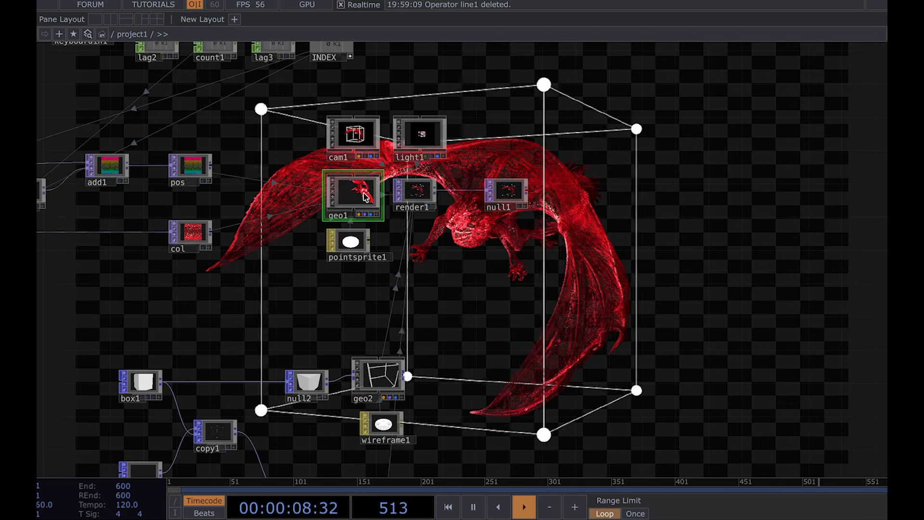
pyautogui.press('p')
pyautogui.click(805, 184)
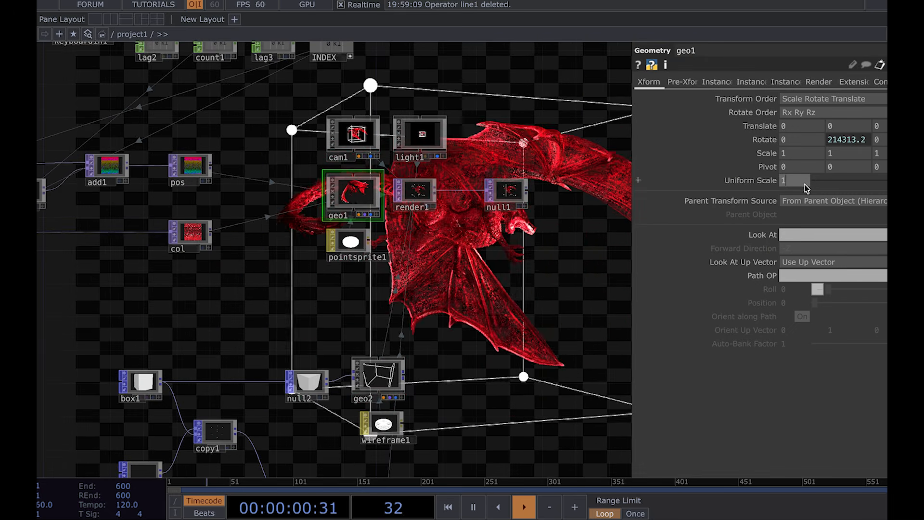
pyautogui.press('BackSpace')
pyautogui.write('0.8')
pyautogui.press('Return')
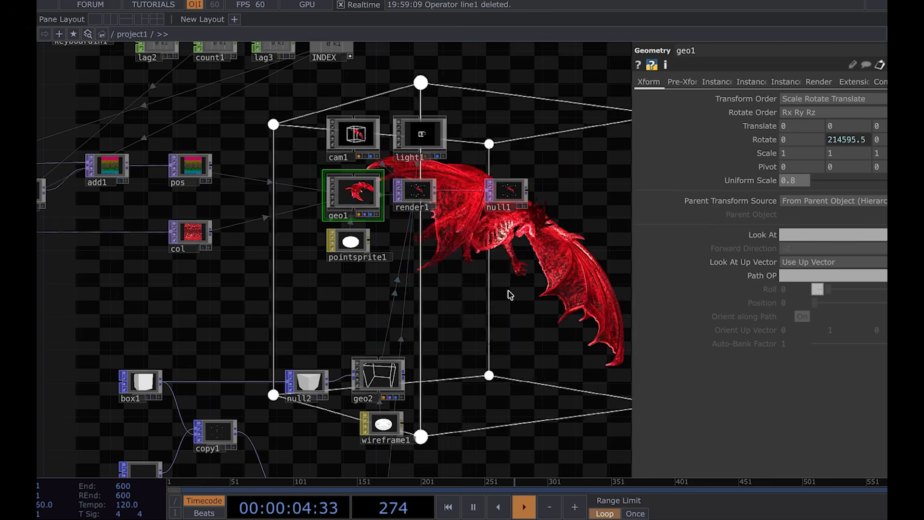
# Step: Insert a Transform TOP between render1 and null1 and turn on its Comp Over Background Color
pyautogui.press('p')
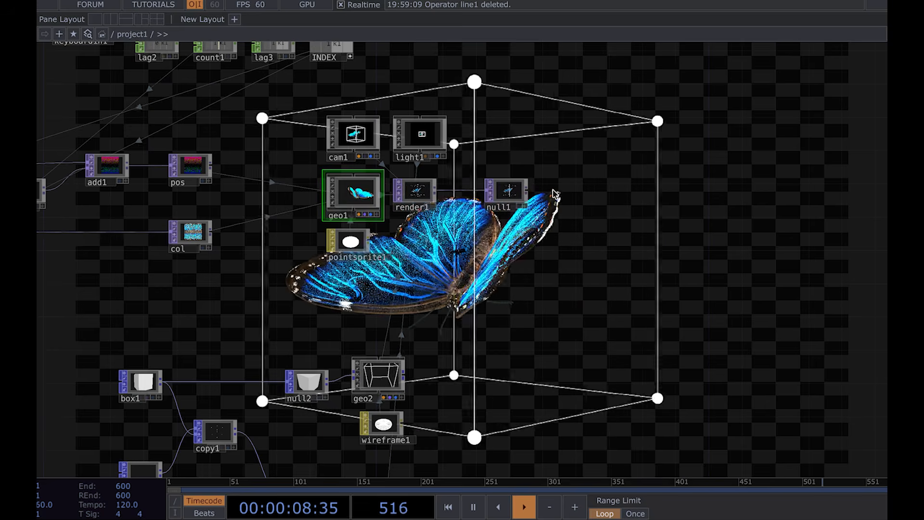
pyautogui.scroll(3, 574, 207)
pyautogui.scroll(2, 574, 207)
pyautogui.moveTo(433, 182); pyautogui.dragTo(761, 181)
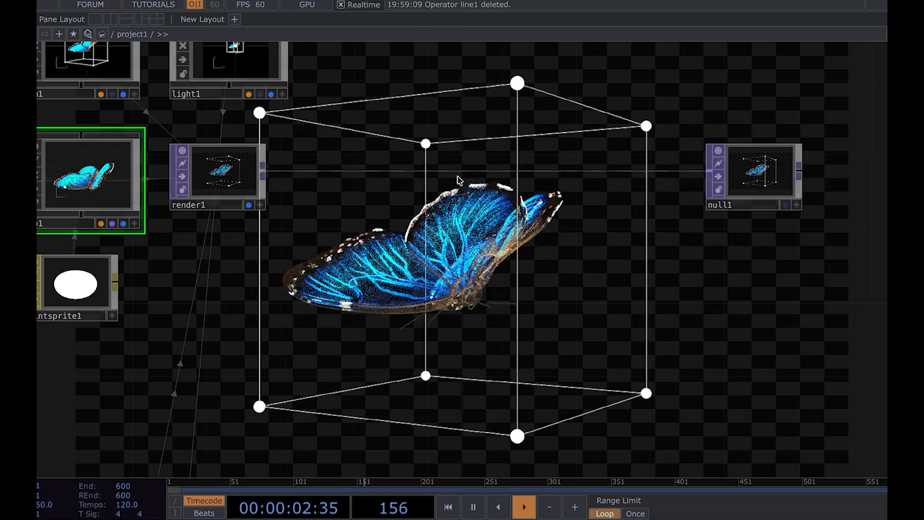
pyautogui.click(472, 162)
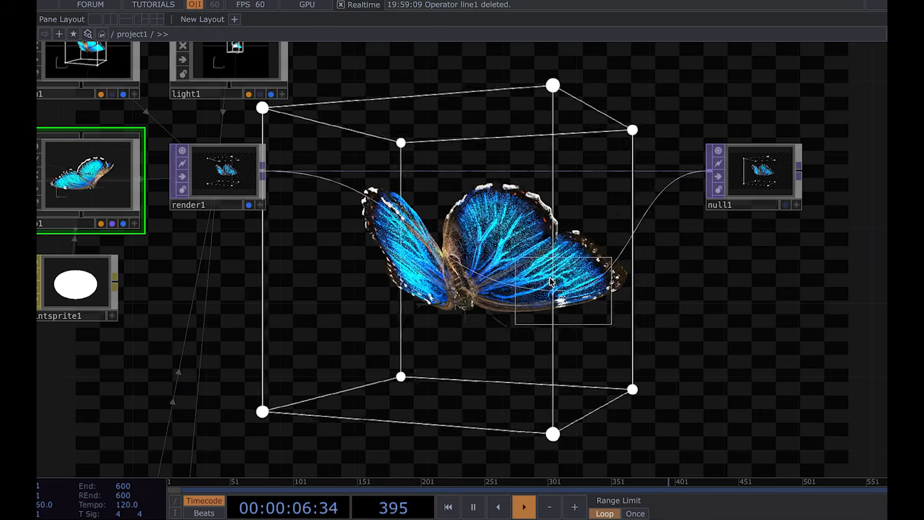
pyautogui.click(456, 189)
pyautogui.press('p')
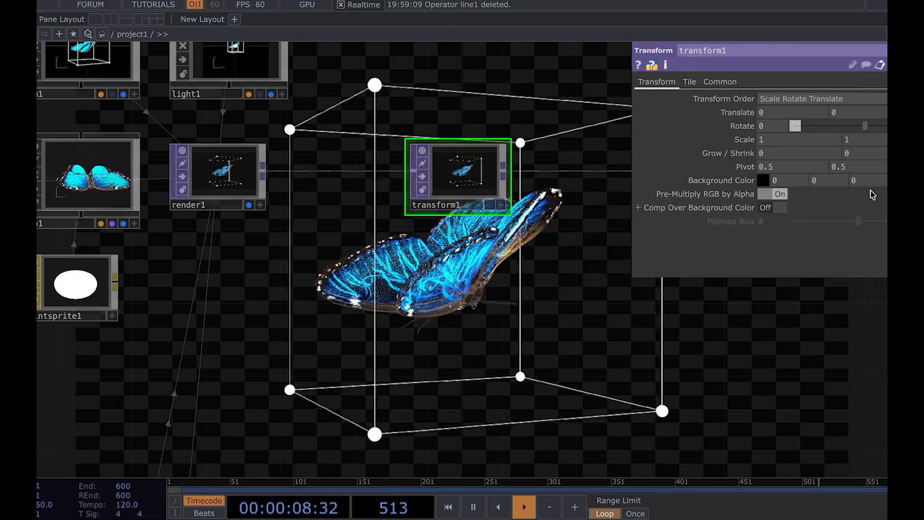
pyautogui.click(775, 207)
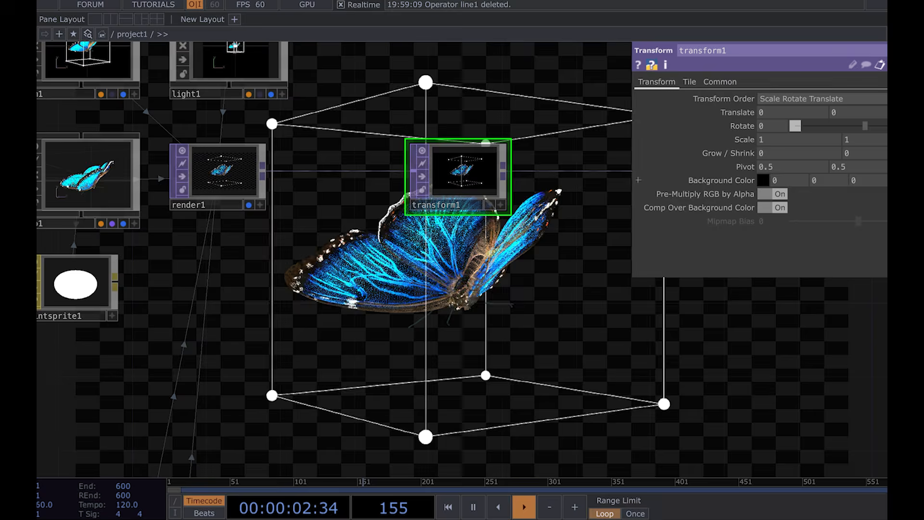
# Step: Switch the network background display from render1 to null1
pyautogui.scroll(2, 520, 224)
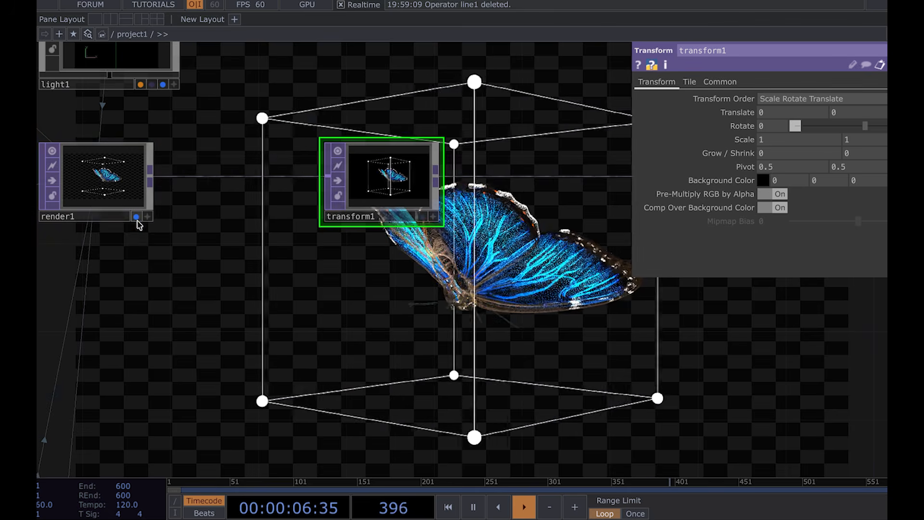
pyautogui.click(137, 218)
pyautogui.click(427, 216)
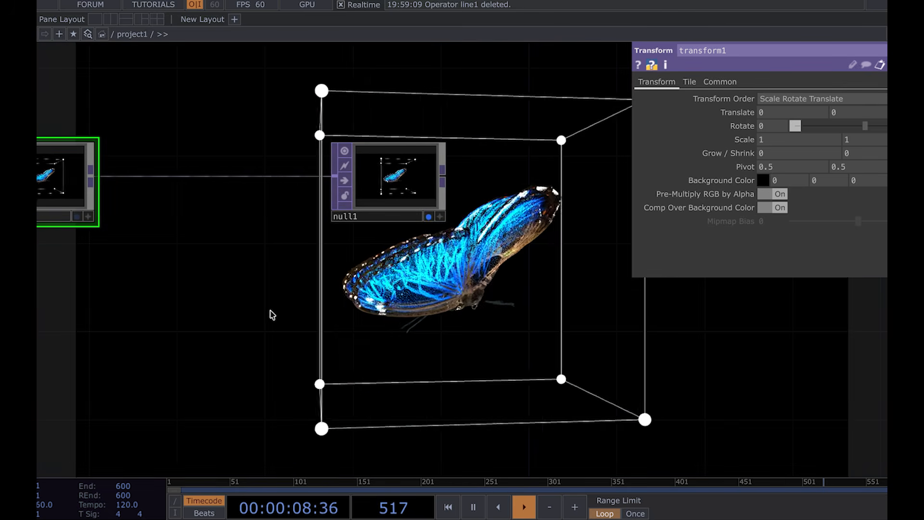
# Step: Delete the transform1 TOP from between render1 and null1
pyautogui.moveTo(232, 277); pyautogui.dragTo(354, 244)
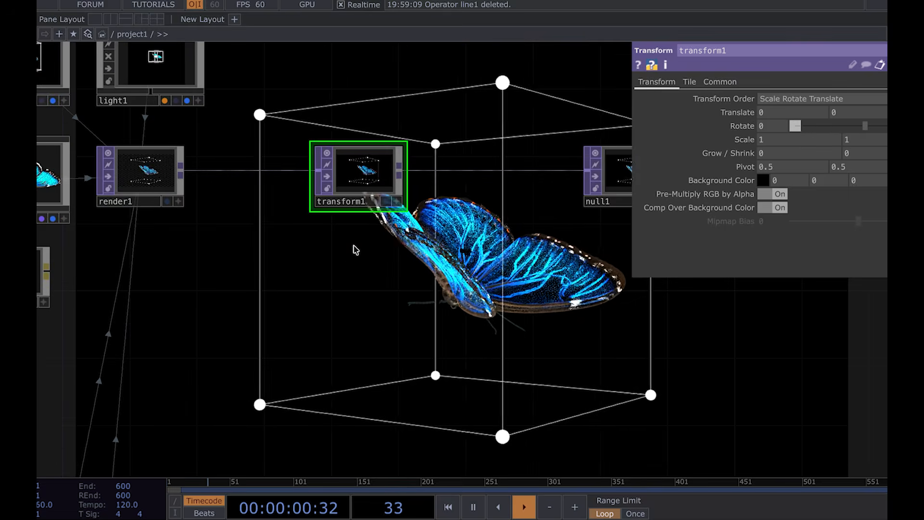
pyautogui.press('Delete')
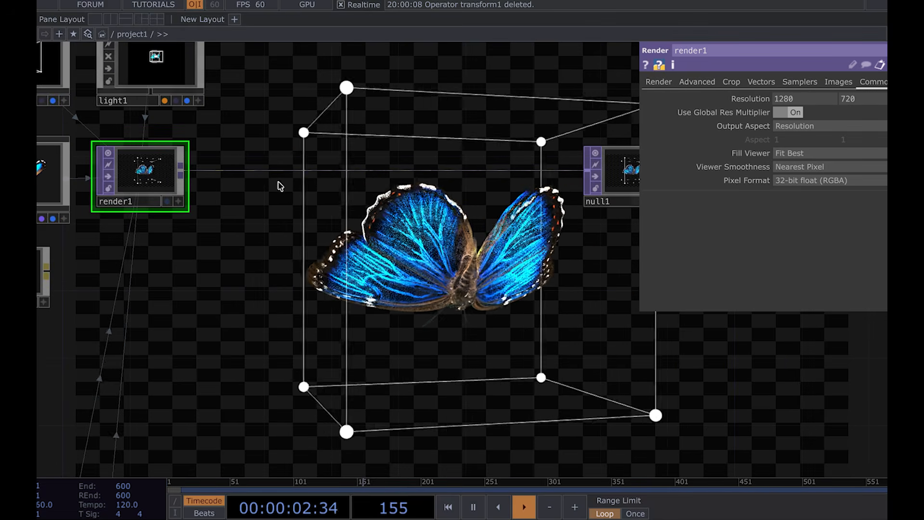
# Step: Create a Constant TOP, constant2, below render1 and open its Common parameters
pyautogui.rightClick(377, 170)
pyautogui.click(394, 156)
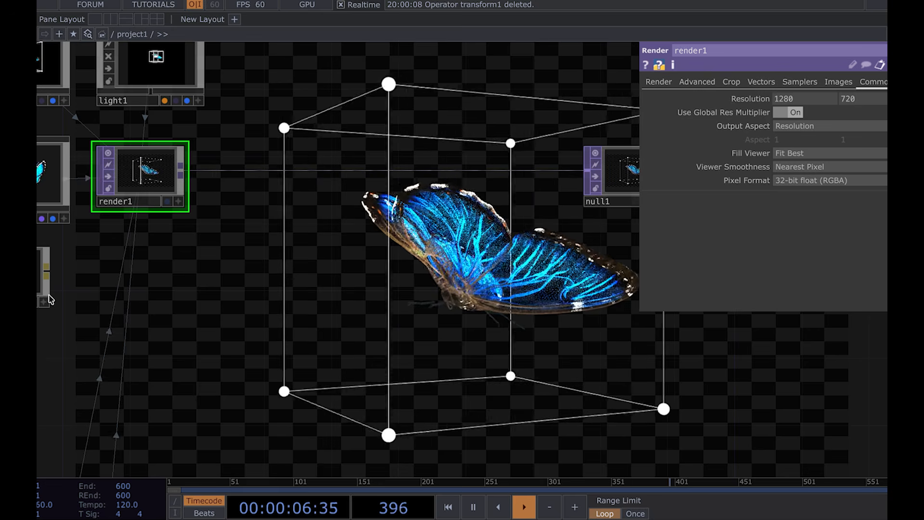
pyautogui.click(150, 309)
pyautogui.click(767, 82)
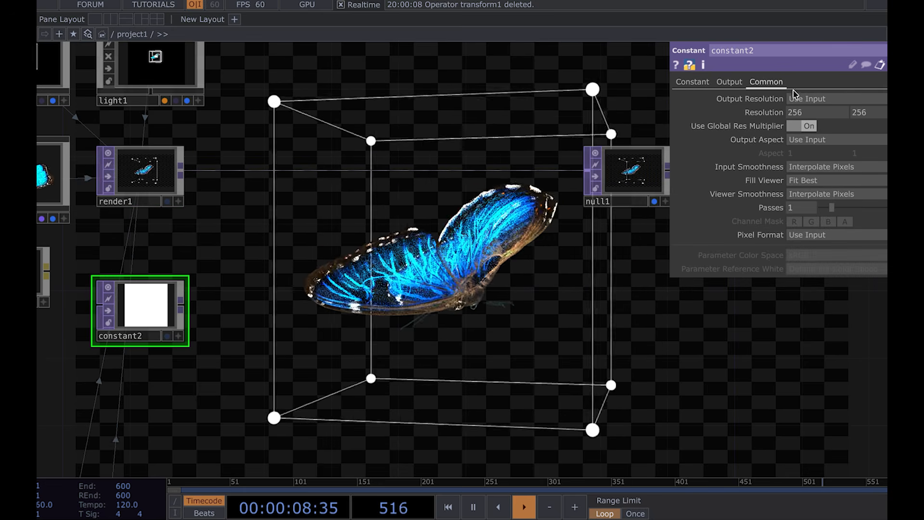
# Step: Add an Over TOP combining render1 and constant2 and feeding its output into null1
pyautogui.press('Tab')
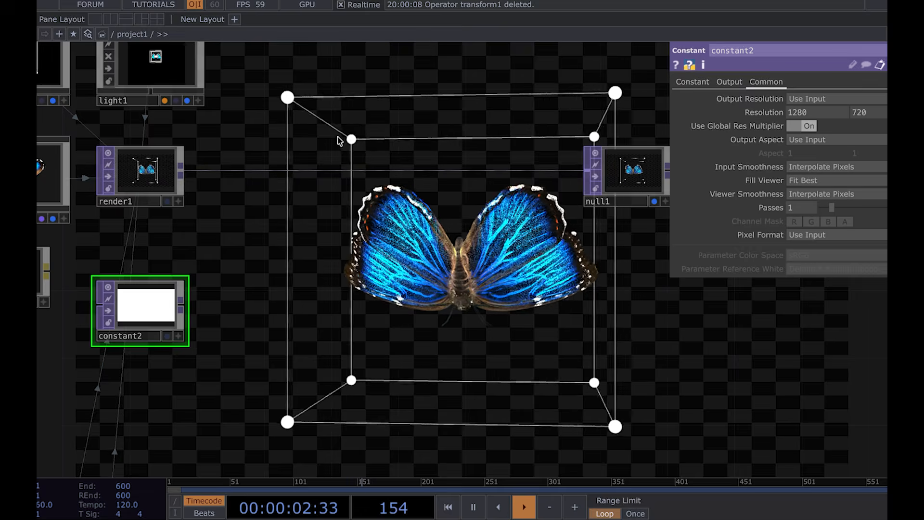
pyautogui.click(350, 240)
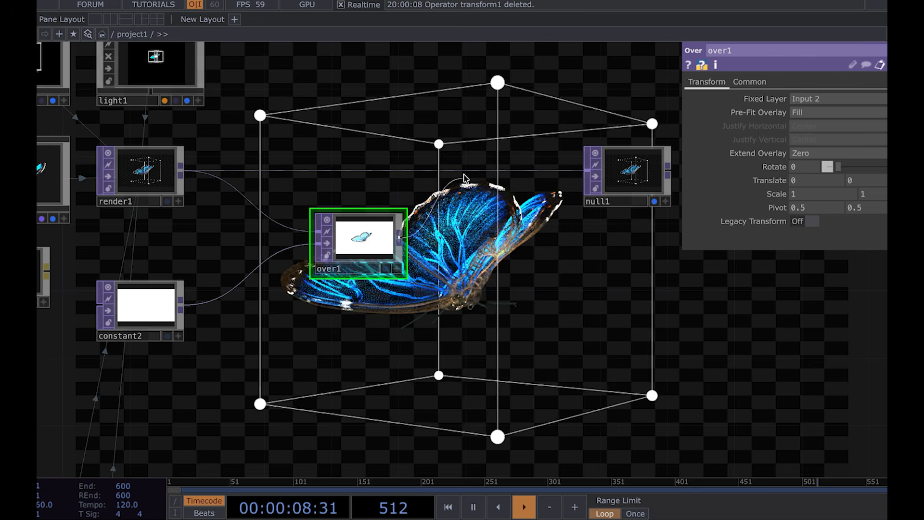
pyautogui.click(463, 176)
pyautogui.click(204, 301)
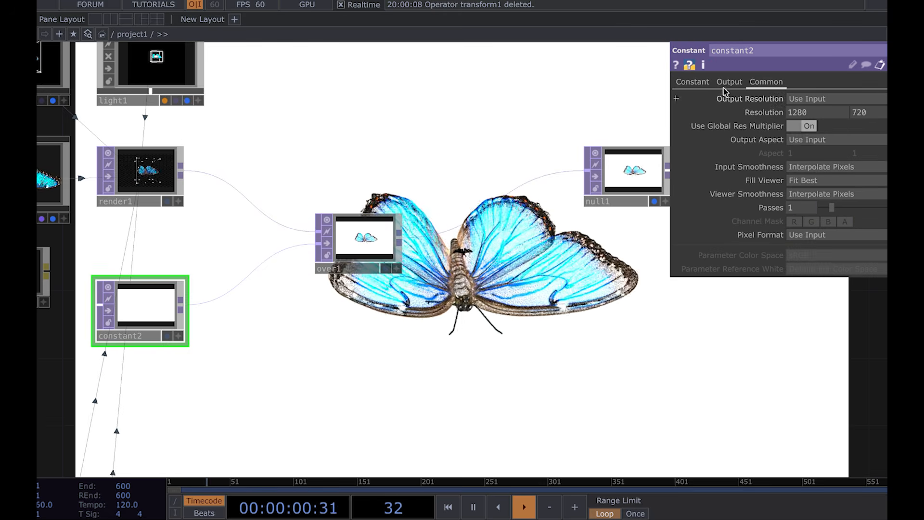
# Step: Set constant2's color to black and close the parameter panel
pyautogui.click(700, 83)
pyautogui.moveTo(798, 99); pyautogui.dragTo(626, 269)
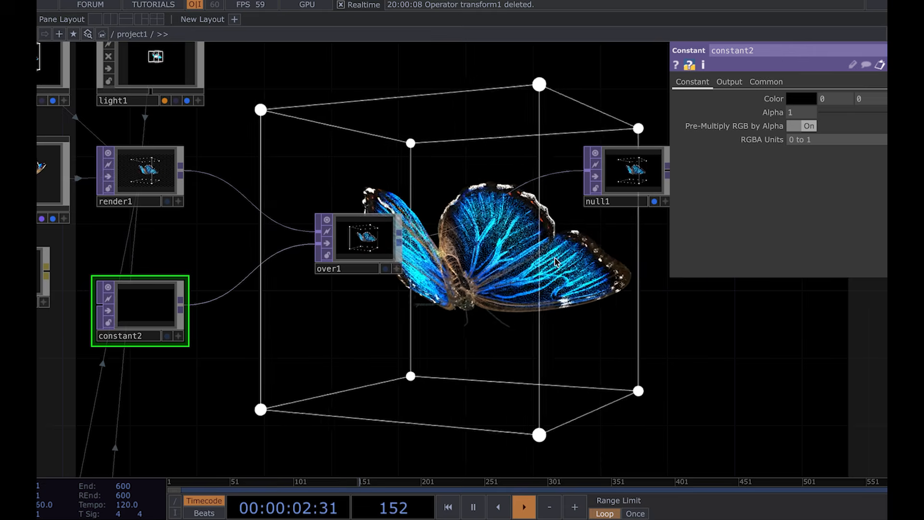
pyautogui.moveTo(525, 292); pyautogui.dragTo(401, 292)
pyautogui.press('p')
# Step: Rearrange null1 and over1 so the render chain reads left to right
pyautogui.hscroll(4, 300, 276)
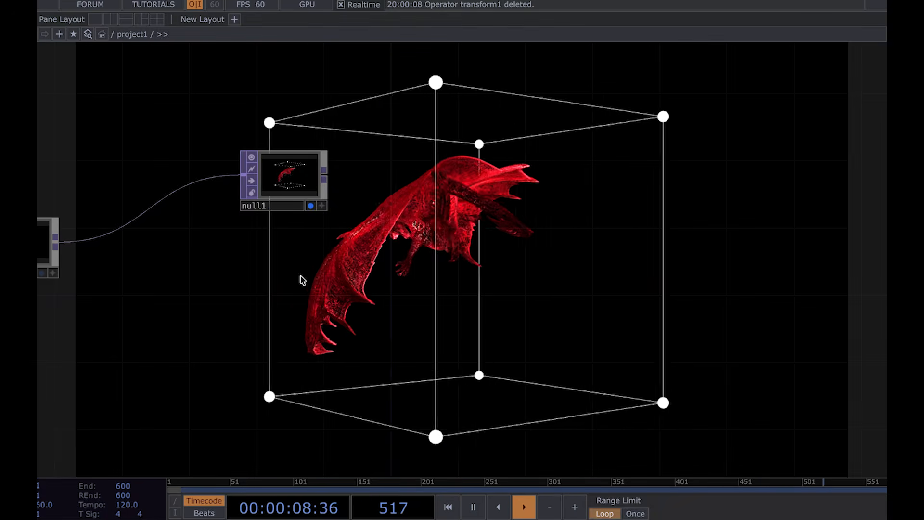
pyautogui.moveTo(300, 277); pyautogui.dragTo(543, 278)
pyautogui.scroll(-2, 541, 275)
pyautogui.moveTo(542, 211); pyautogui.dragTo(652, 206)
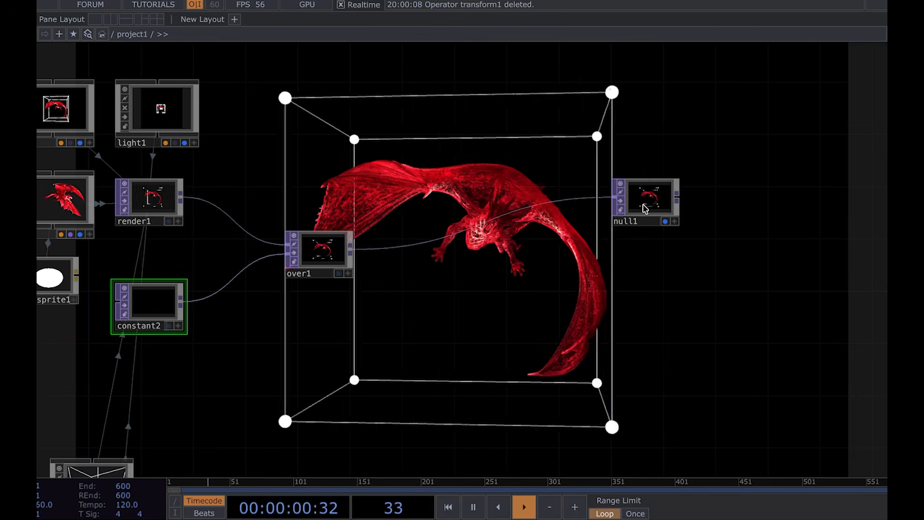
pyautogui.moveTo(326, 246); pyautogui.dragTo(418, 212)
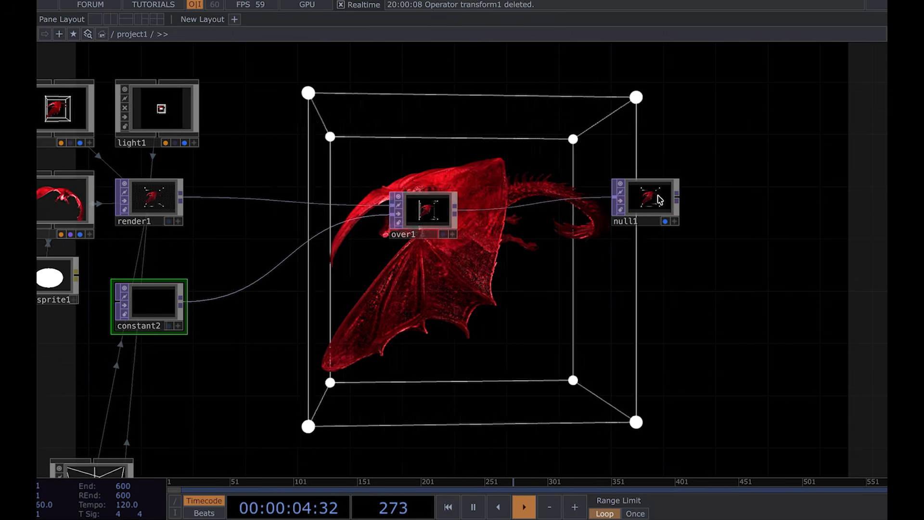
# Step: Change noise1's noise Type to Simplex 4D (GPU)
pyautogui.scroll(-4, 528, 293)
pyautogui.moveTo(623, 251); pyautogui.dragTo(624, 271)
pyautogui.scroll(-1, 661, 248)
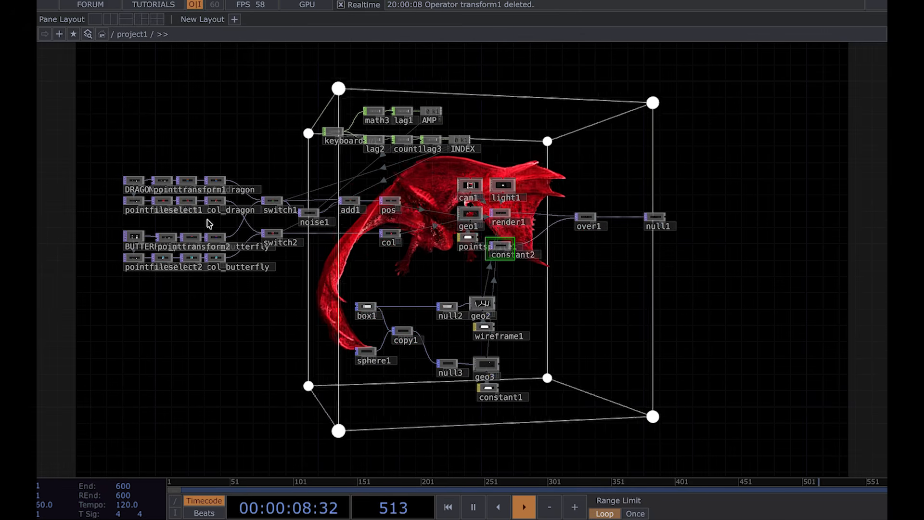
pyautogui.moveTo(665, 293); pyautogui.dragTo(480, 299)
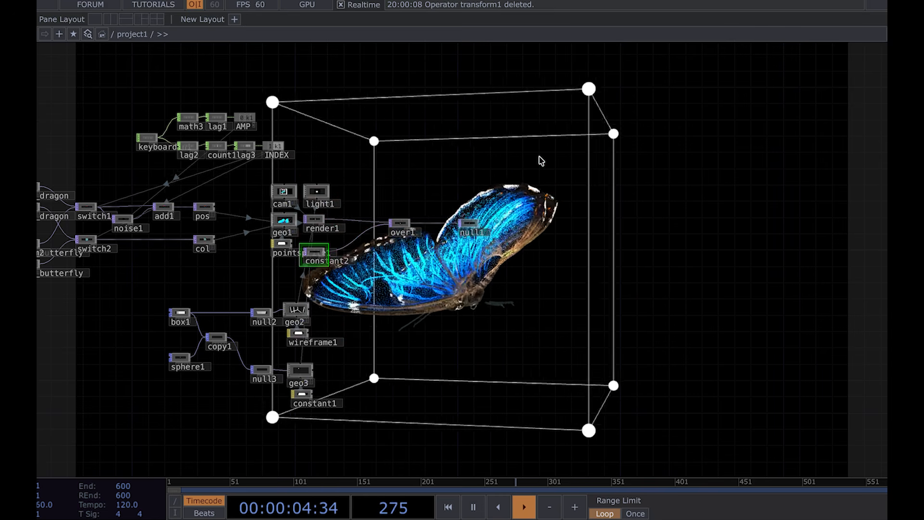
pyautogui.scroll(5, 105, 231)
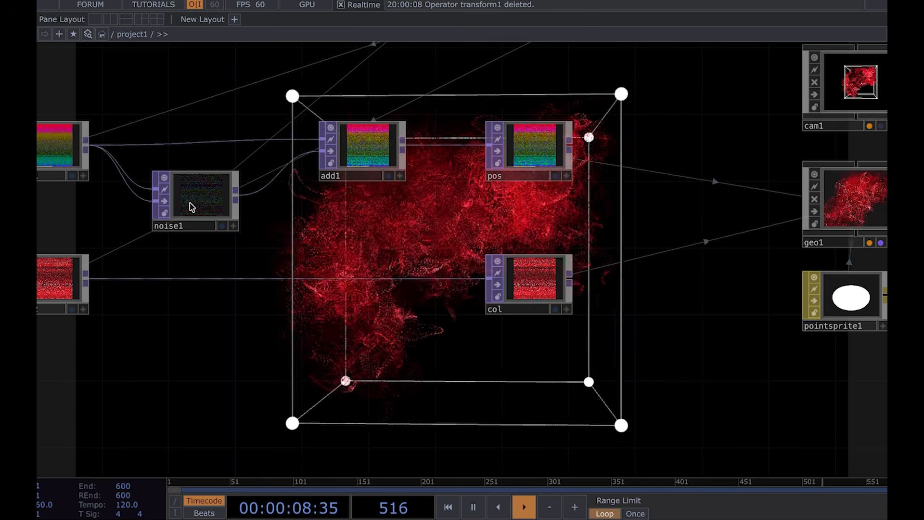
pyautogui.click(208, 200)
pyautogui.press('p')
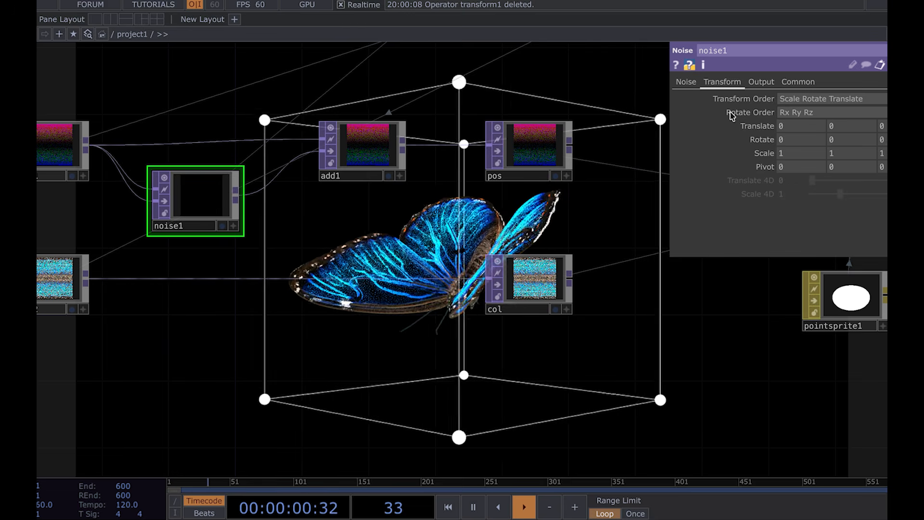
pyautogui.click(686, 82)
pyautogui.click(808, 99)
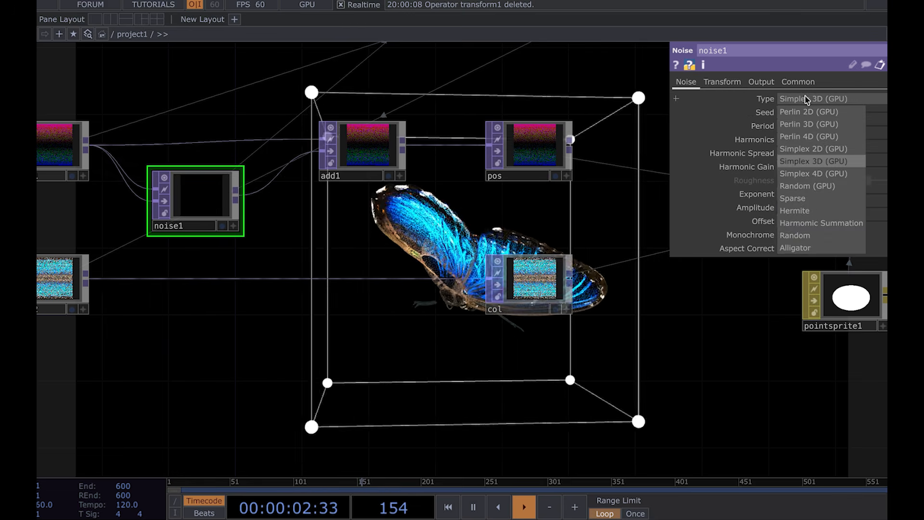
pyautogui.click(817, 171)
# Step: Set noise1's Translate 4D to the expression absTime.seconds*0.1 to animate the noise
pyautogui.click(735, 83)
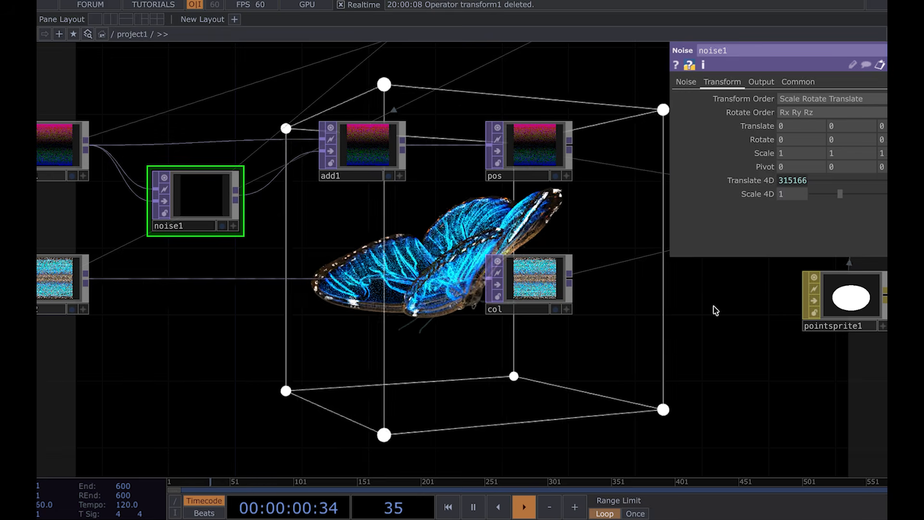
pyautogui.press('p')
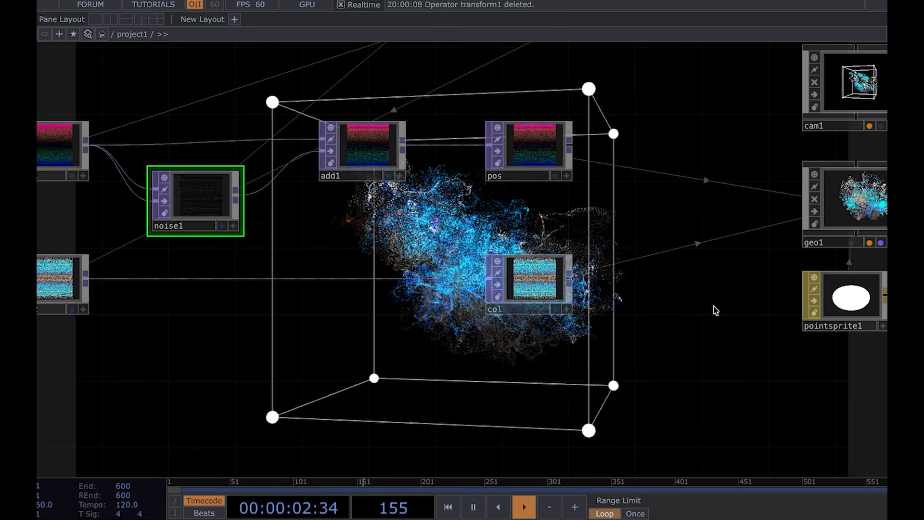
pyautogui.press('p')
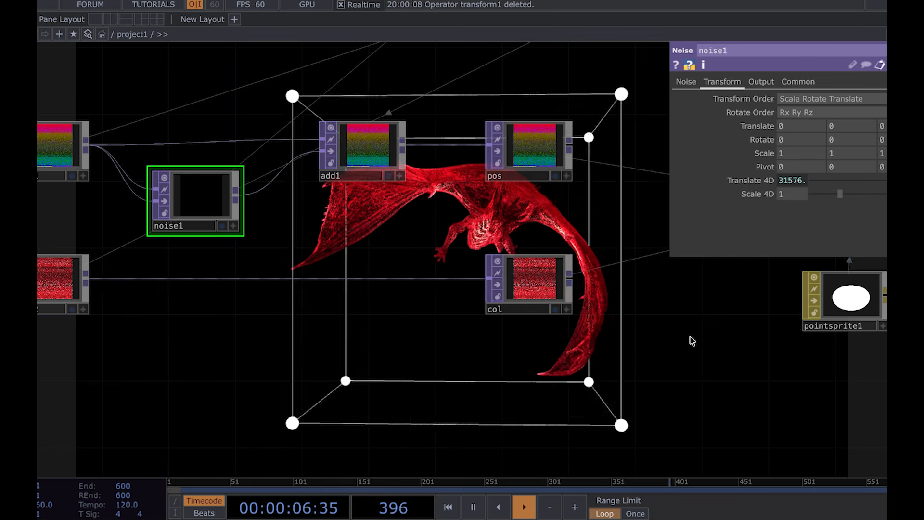
pyautogui.press('p')
pyautogui.press('p')
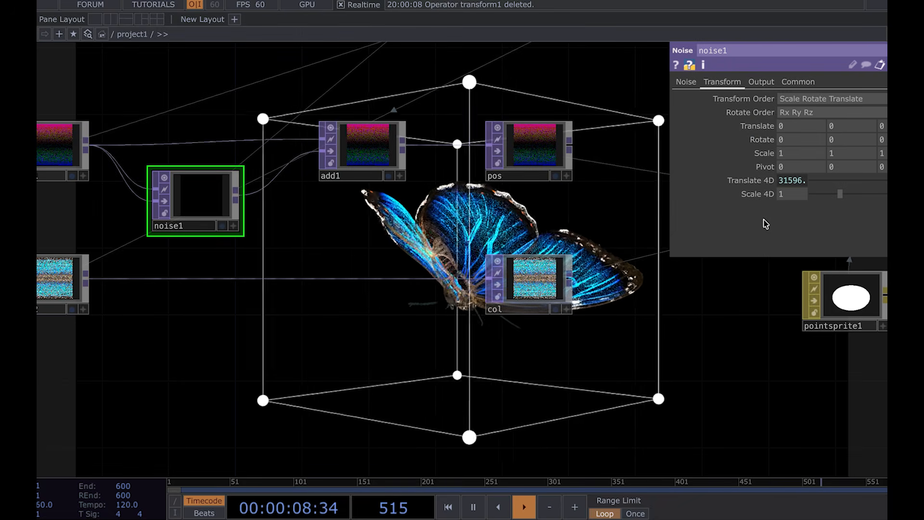
pyautogui.click(769, 181)
pyautogui.click(850, 195)
pyautogui.press('BackSpace')
pyautogui.press('BackSpace')
pyautogui.write('0.1')
pyautogui.press('Return')
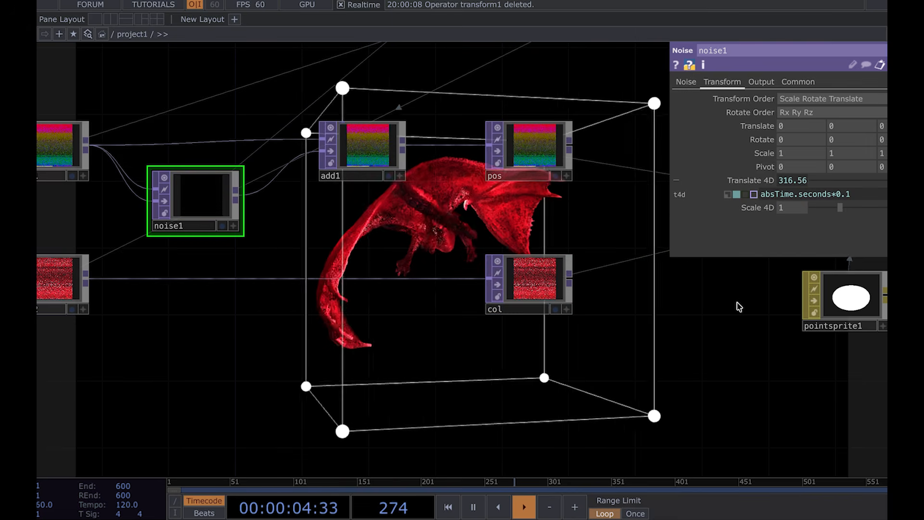
pyautogui.press('p')
pyautogui.scroll(-5, 737, 305)
pyautogui.moveTo(729, 344); pyautogui.dragTo(397, 324)
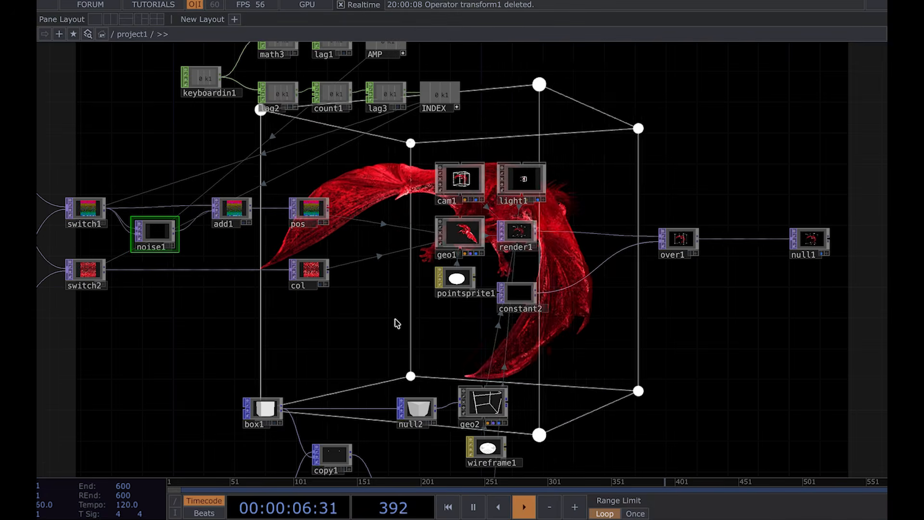
pyautogui.moveTo(631, 334); pyautogui.dragTo(504, 309)
pyautogui.scroll(-5, 542, 325)
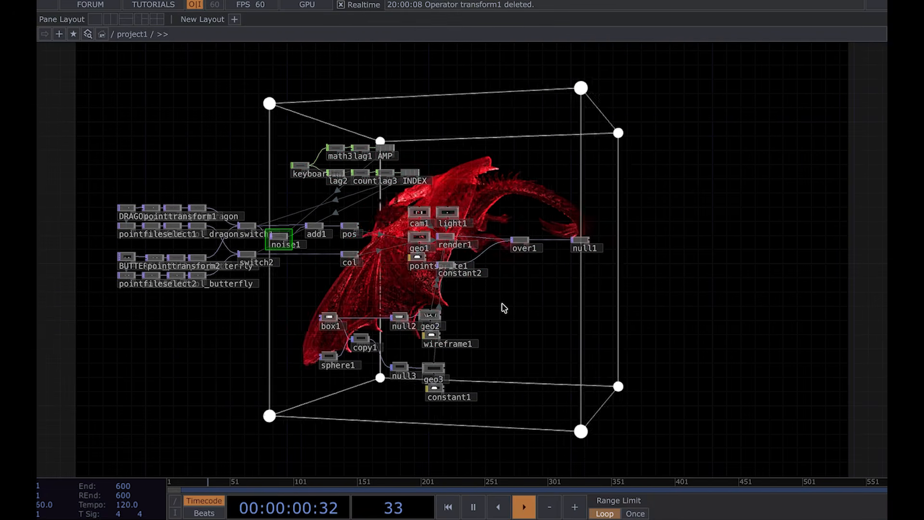